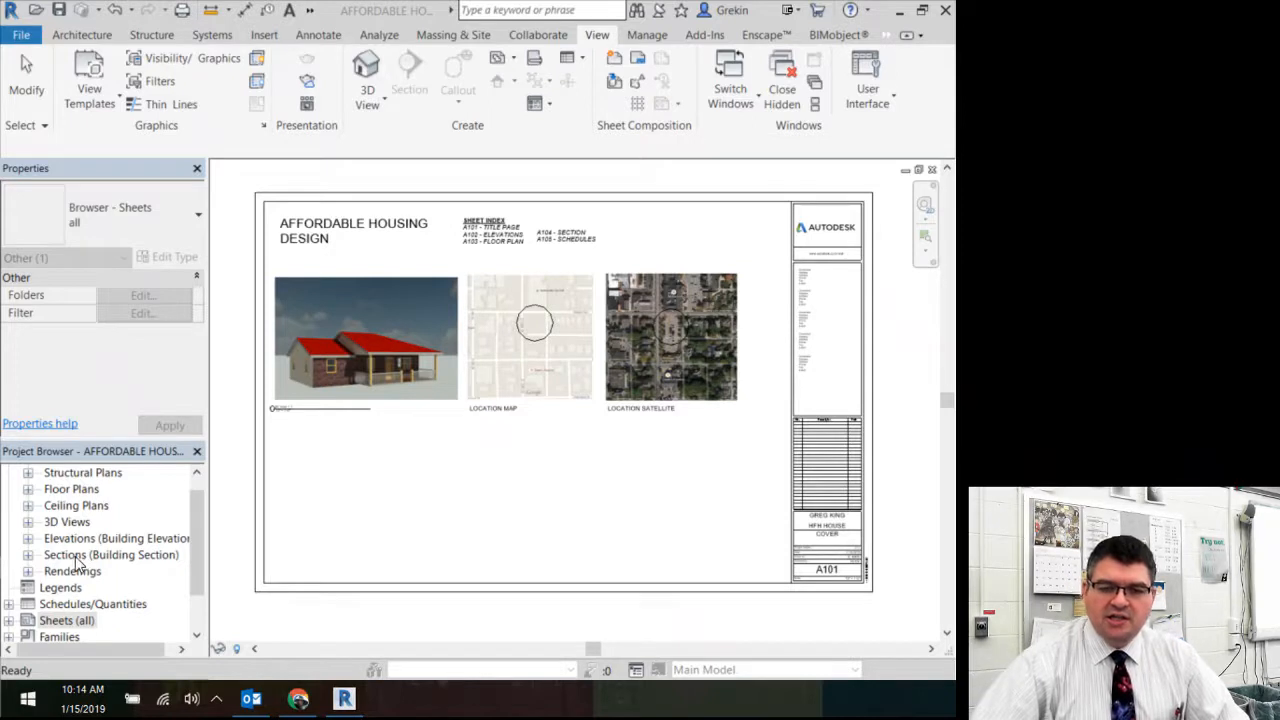
- Look through the project's view categories, expanding Structural Plans to see its views and collapsing it again
{"action": "scroll", "coordinate": [80, 562], "scroll_direction": "down", "scroll_amount": 1}
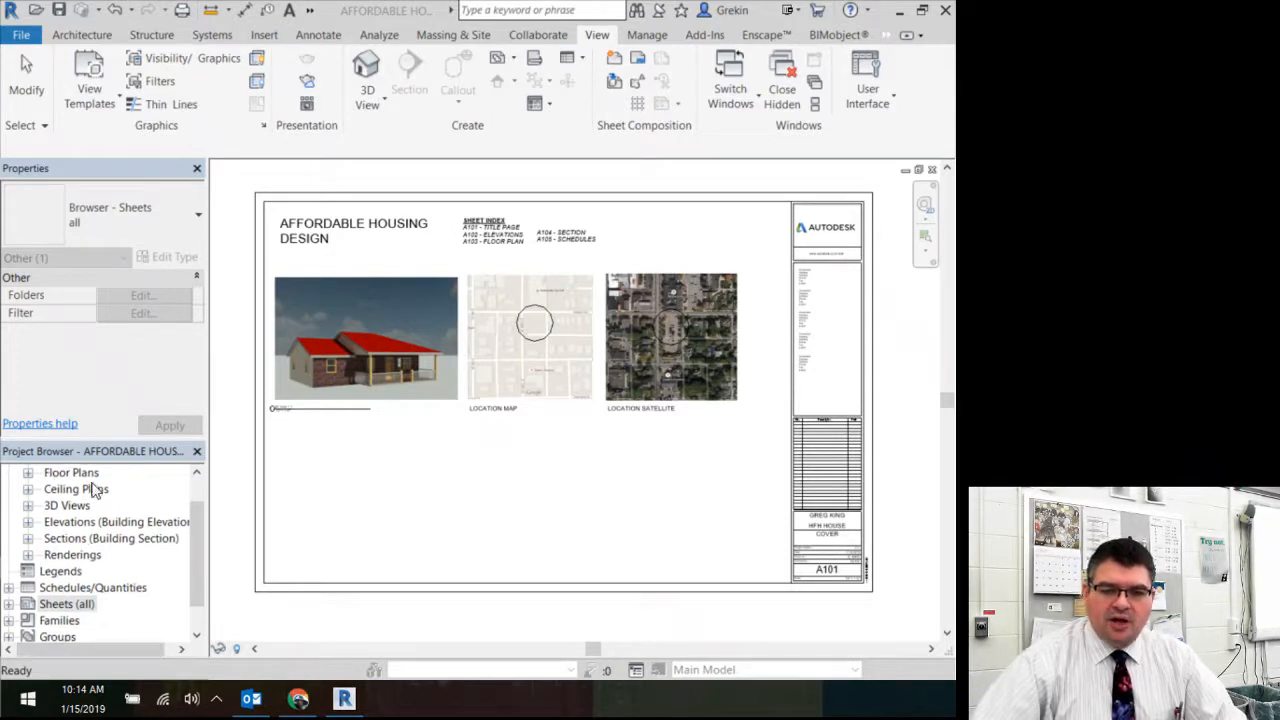
{"action": "scroll", "coordinate": [120, 588], "scroll_direction": "up", "scroll_amount": 2}
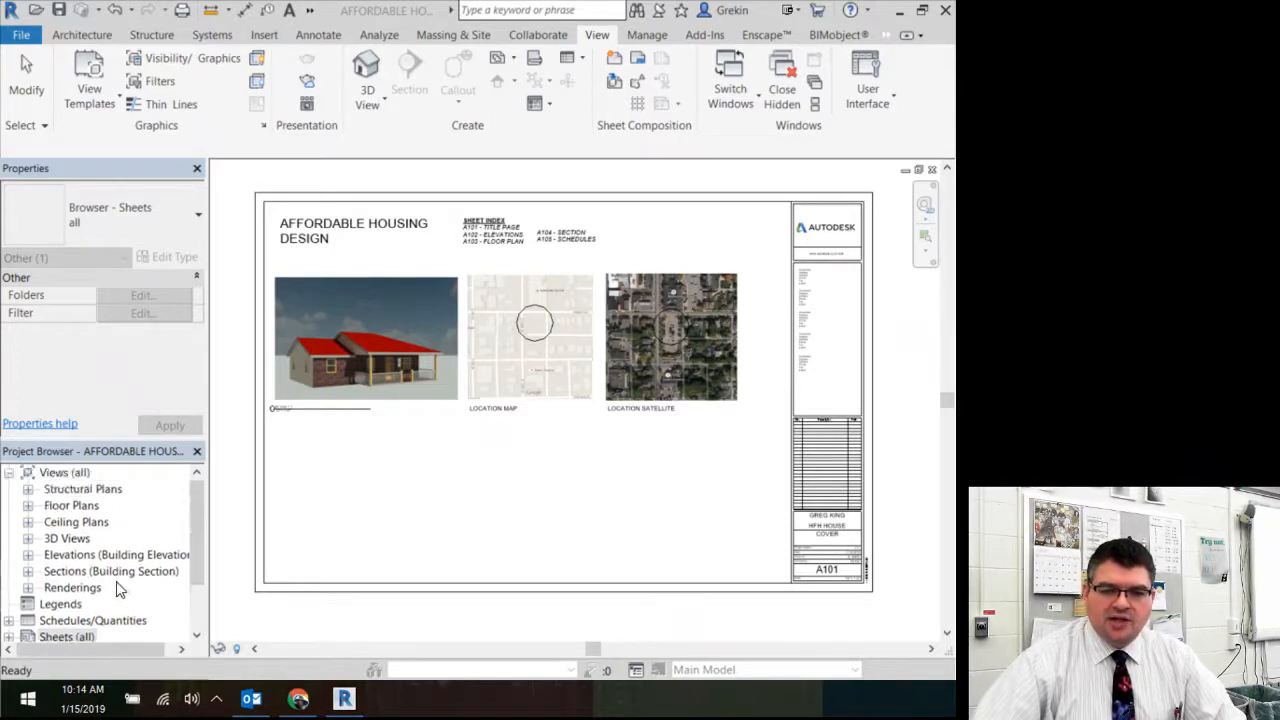
{"action": "left_click", "coordinate": [28, 490]}
{"action": "left_click", "coordinate": [28, 490]}
{"action": "left_click", "coordinate": [28, 490]}
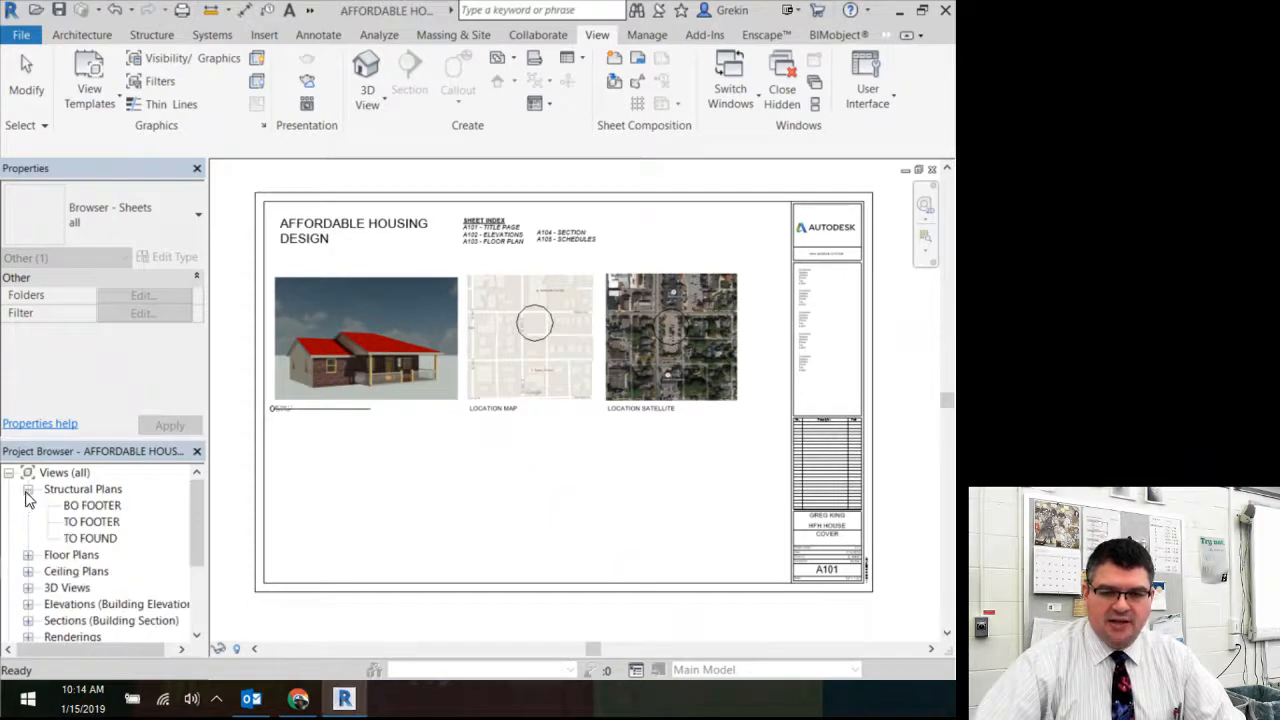
{"action": "left_click", "coordinate": [28, 490]}
{"action": "left_click", "coordinate": [28, 506]}
{"action": "left_click", "coordinate": [28, 506]}
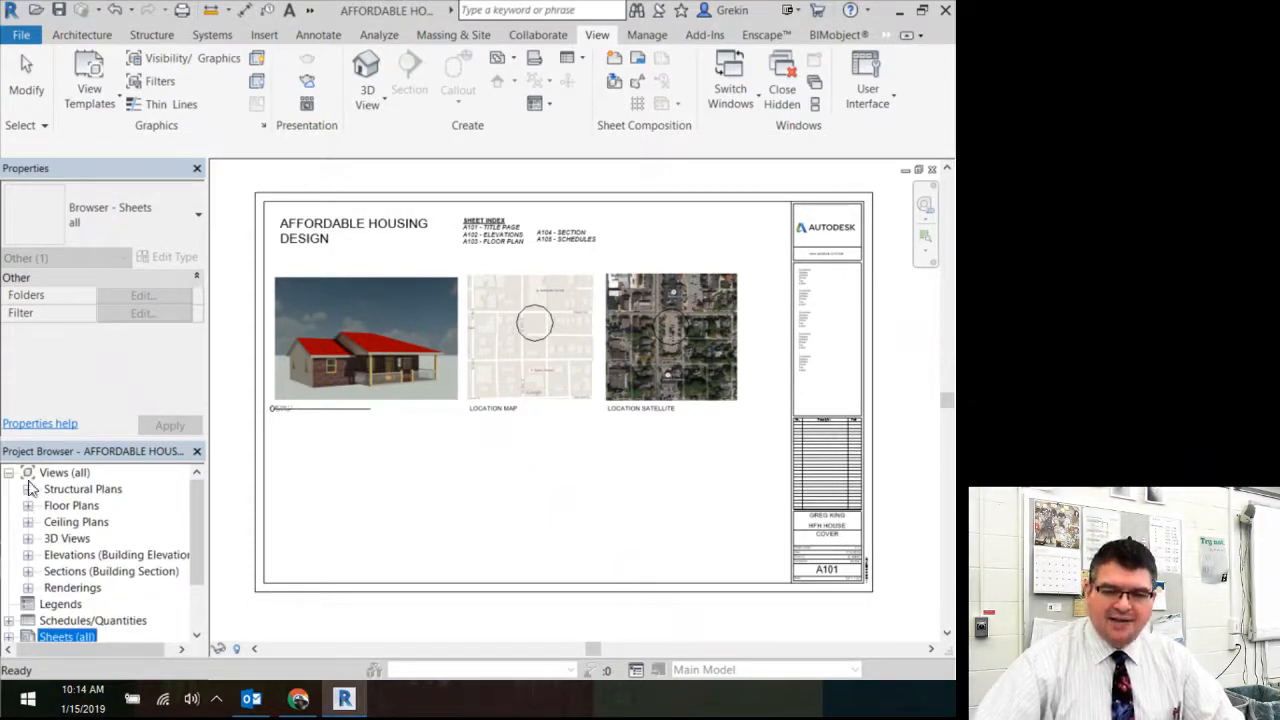
- Expand Sheets (all) in the project browser and check which commands it offers
{"action": "scroll", "coordinate": [40, 560], "scroll_direction": "down", "scroll_amount": 1}
{"action": "scroll", "coordinate": [40, 535], "scroll_direction": "down", "scroll_amount": 2}
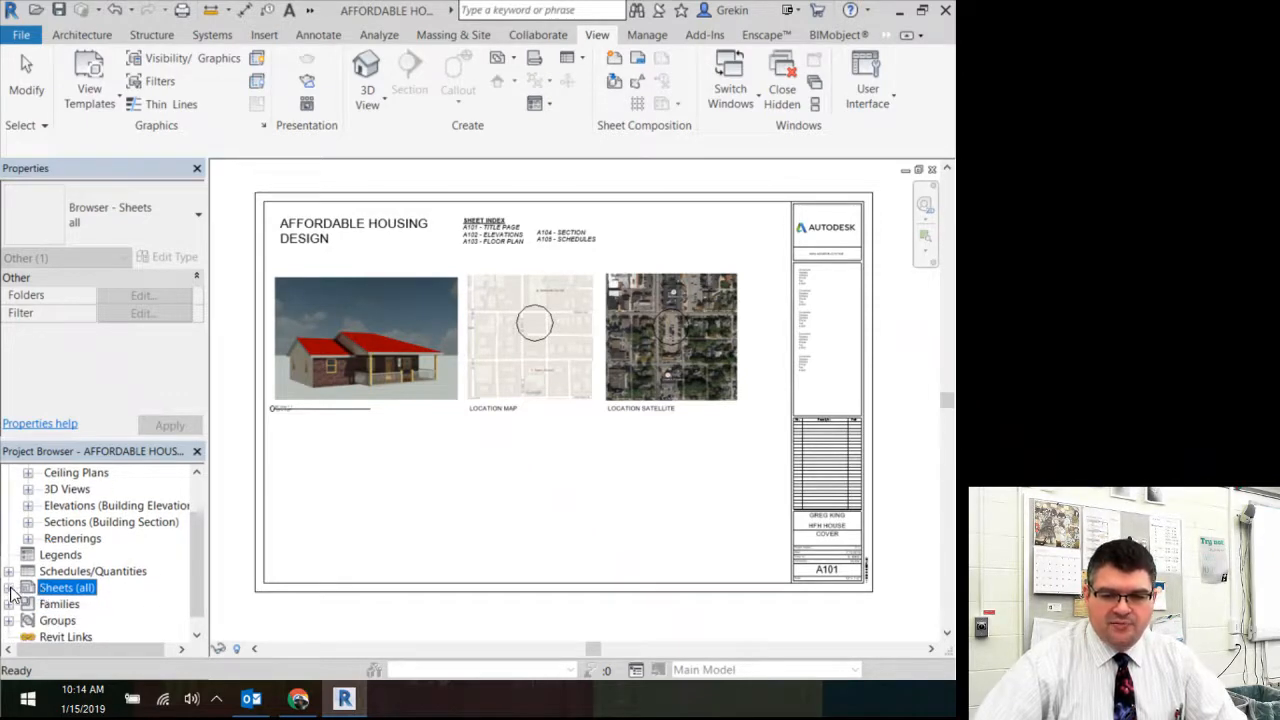
{"action": "left_click", "coordinate": [9, 588]}
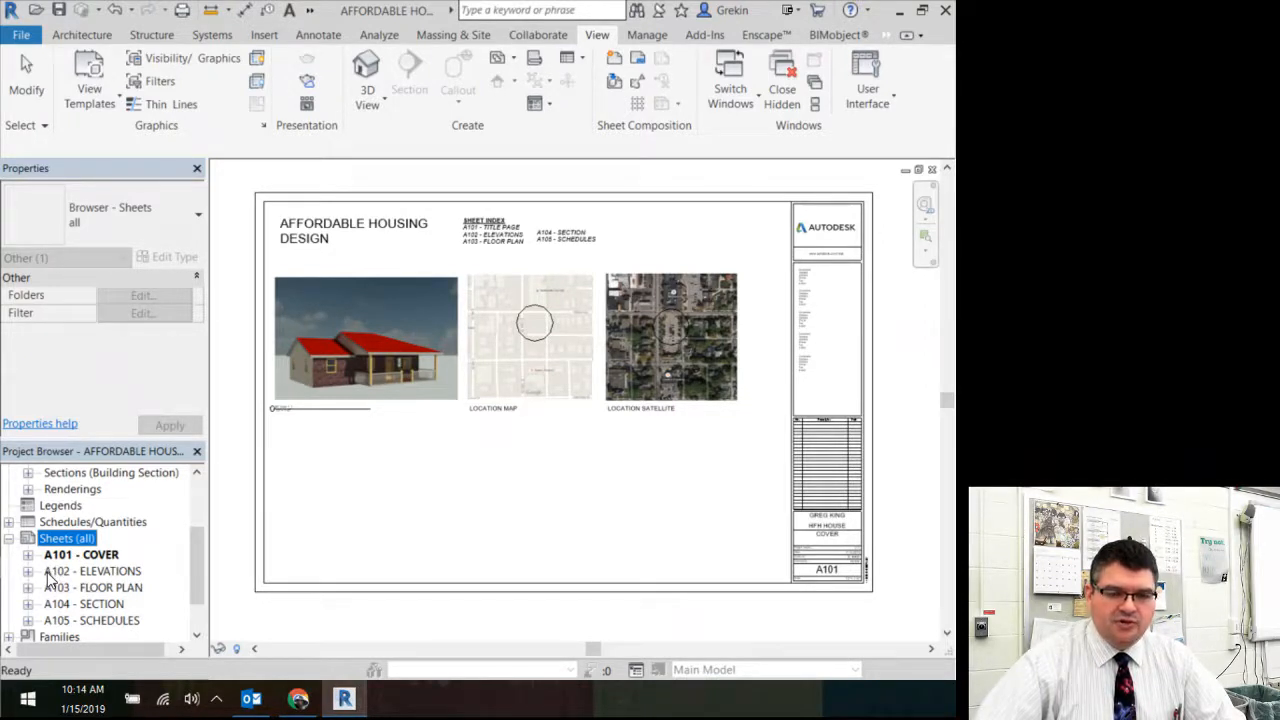
{"action": "right_click", "coordinate": [31, 542]}
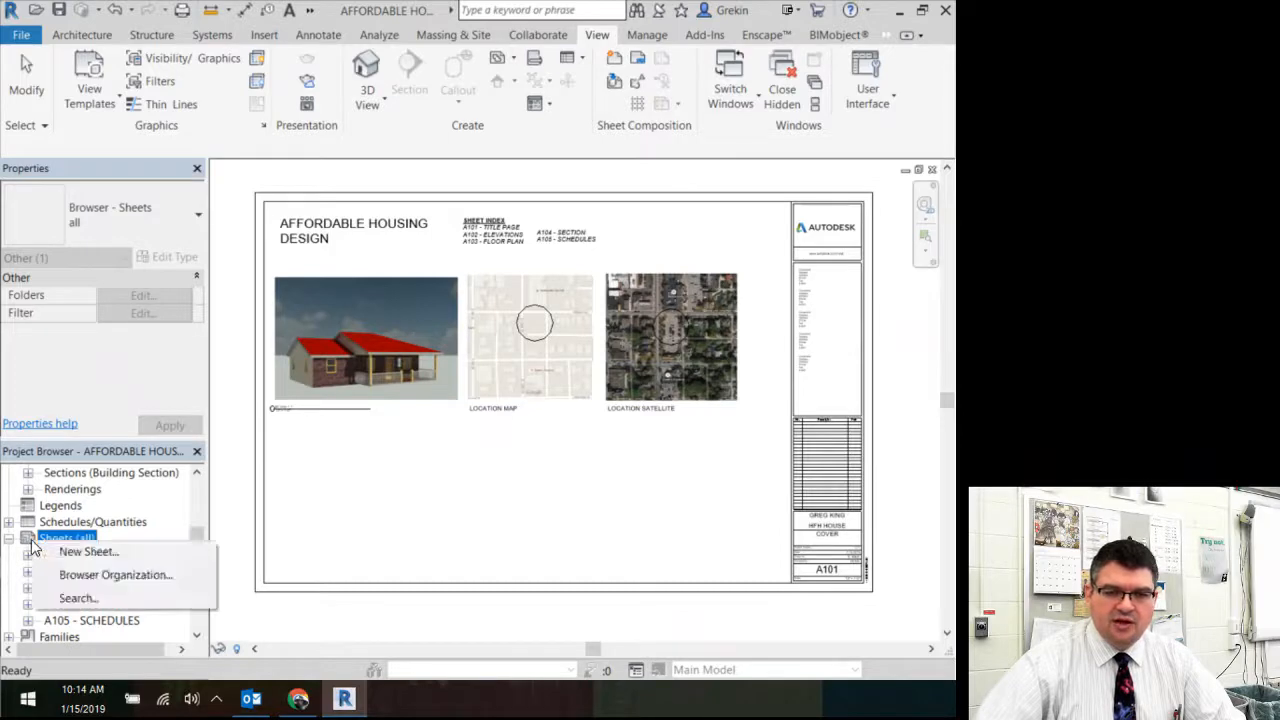
{"action": "key", "text": "Escape"}
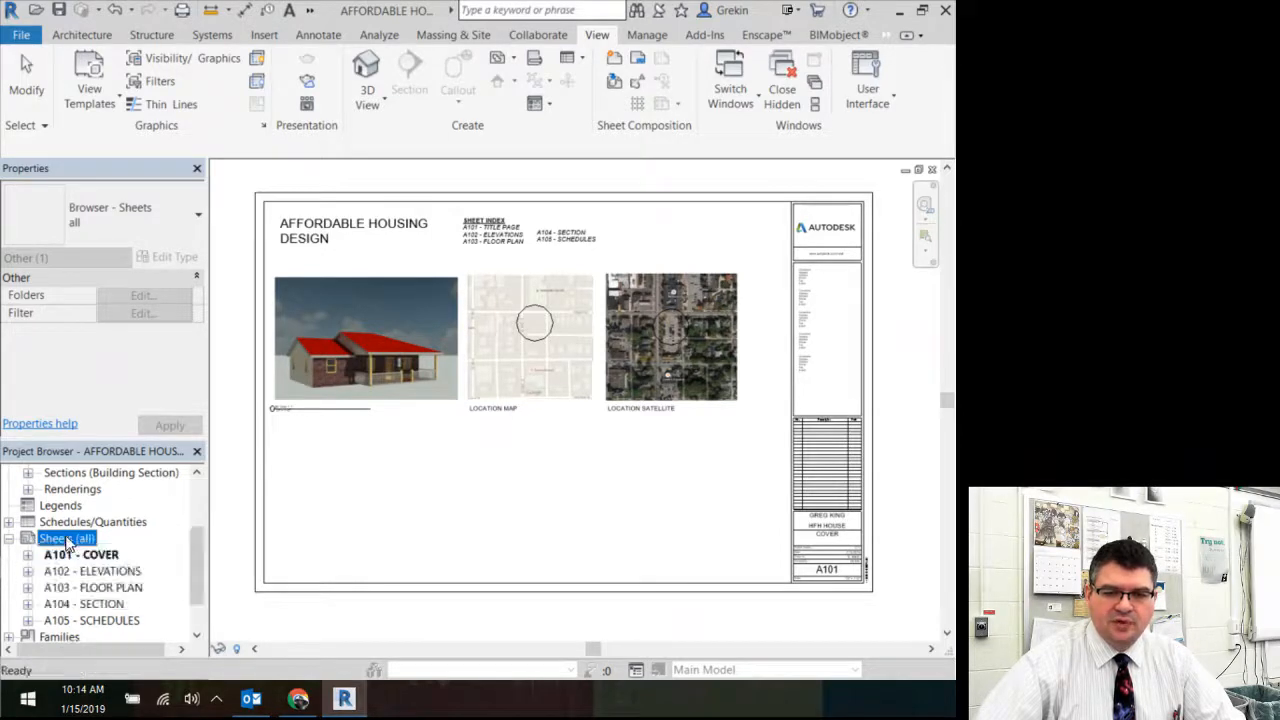
- Save the project while starting a new sheet, and pick the B 11 x 17 Horizontal titleblock
{"action": "left_click", "coordinate": [601, 38]}
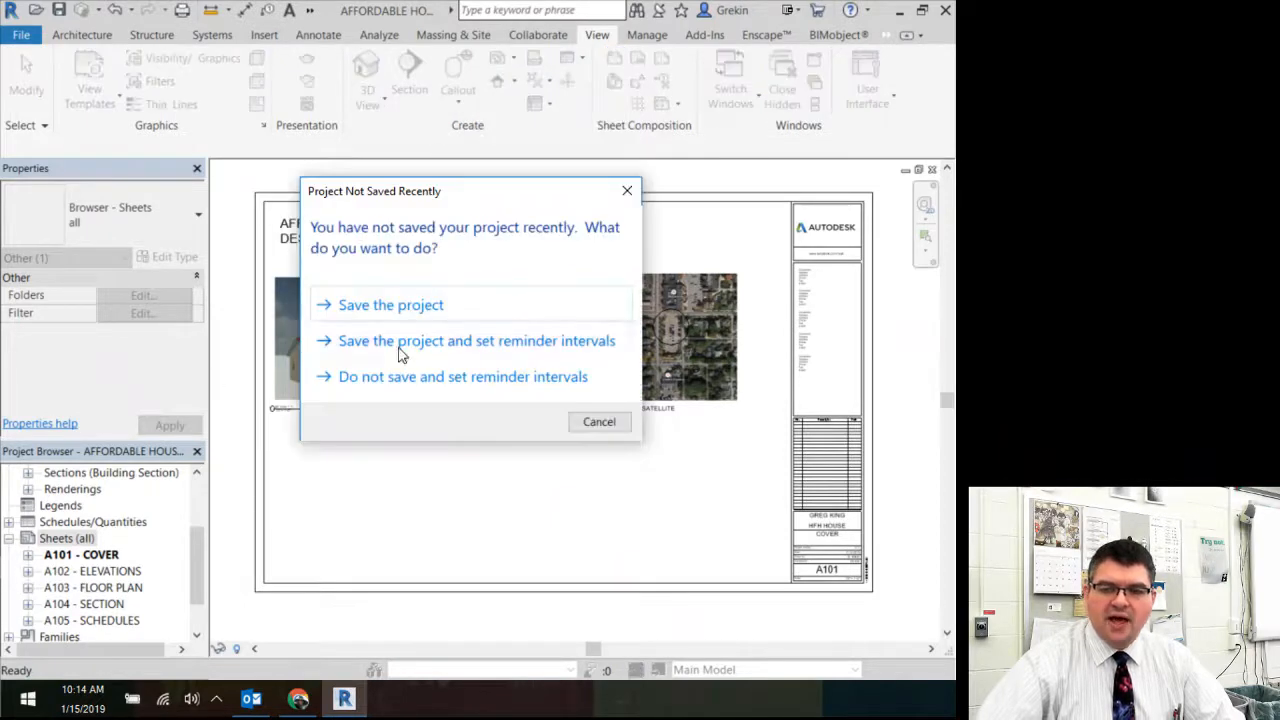
{"action": "left_click", "coordinate": [359, 306]}
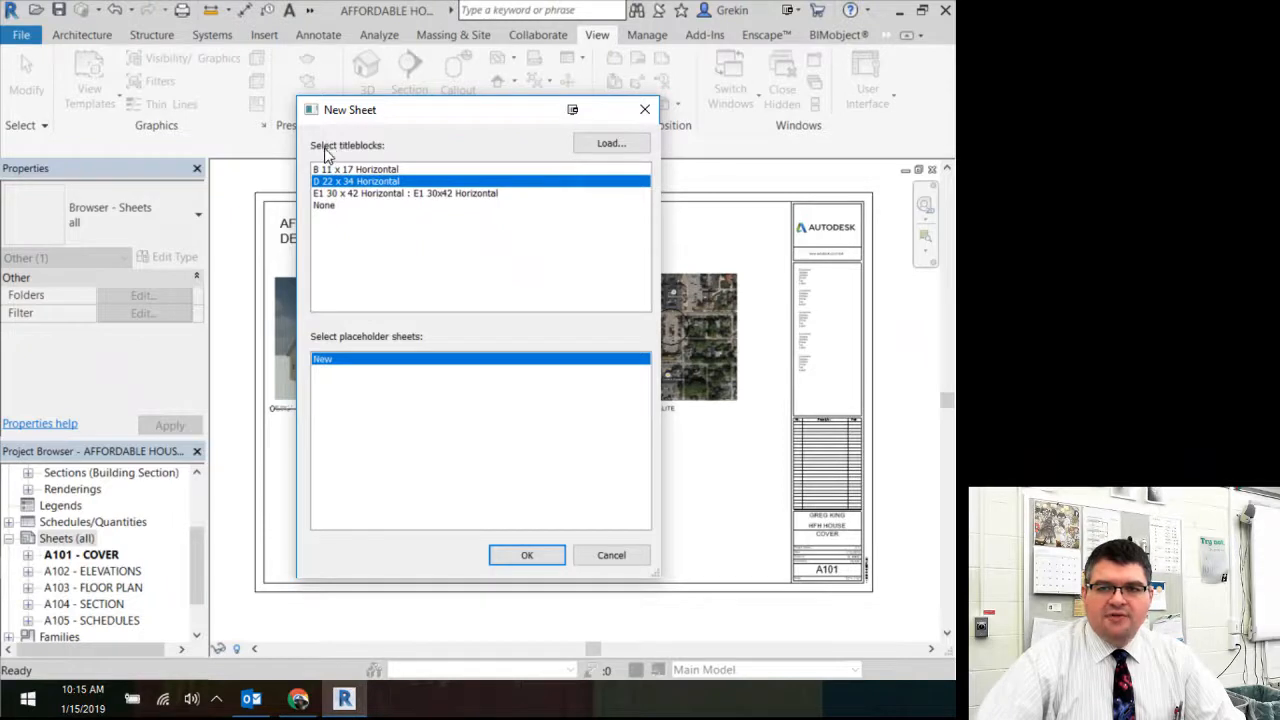
{"action": "left_click", "coordinate": [372, 170]}
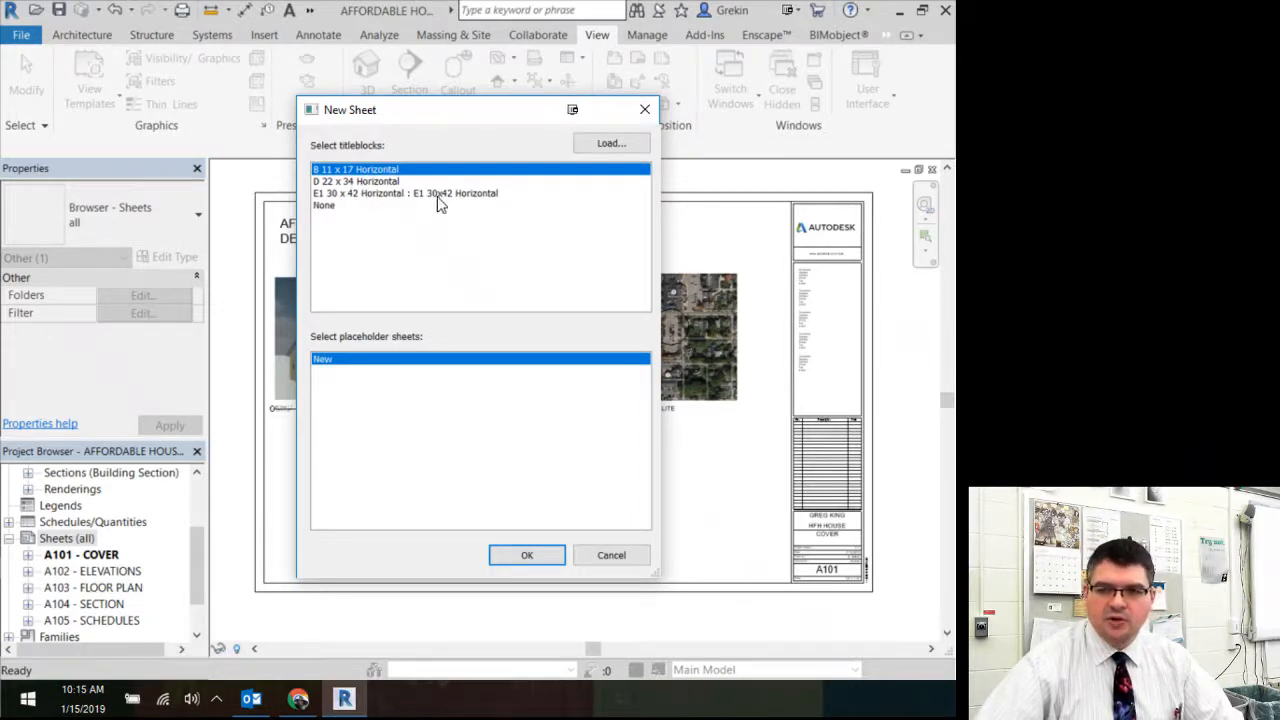
- Start loading a titleblock family and open the Titleblocks folder of the US Imperial library
{"action": "left_click", "coordinate": [600, 144]}
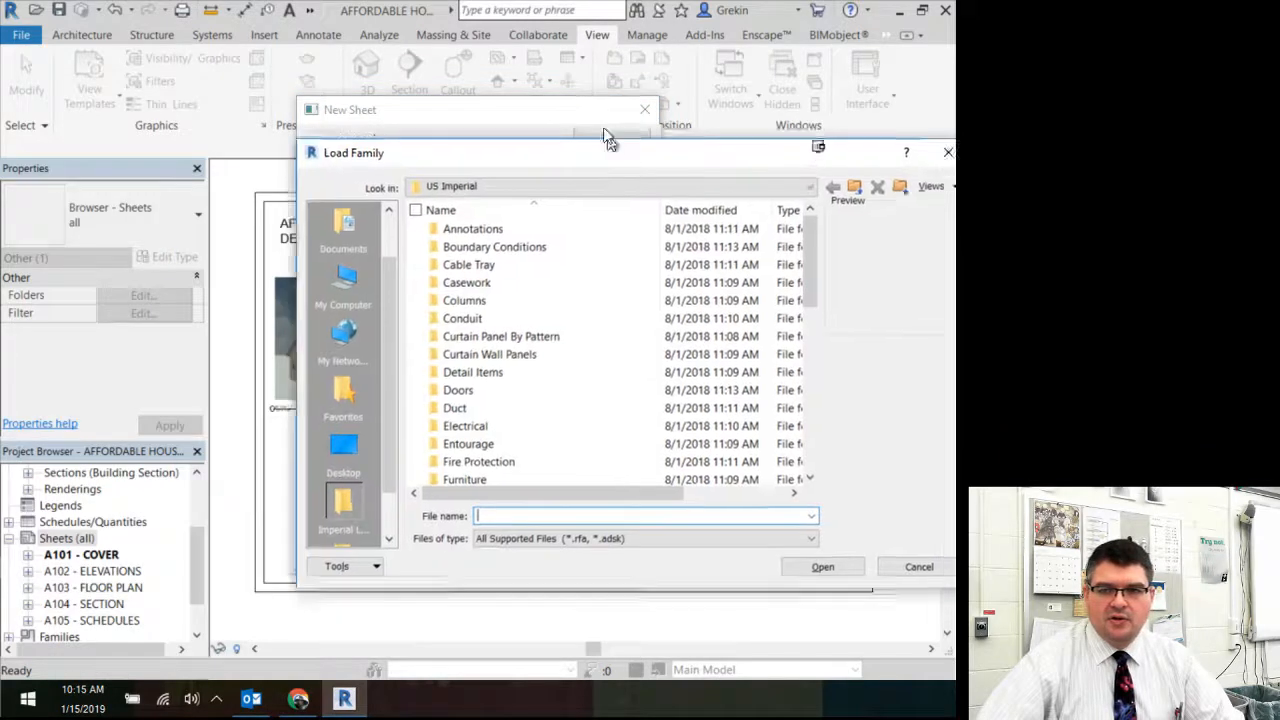
{"action": "left_click_drag", "start_coordinate": [608, 130], "coordinate": [374, 117]}
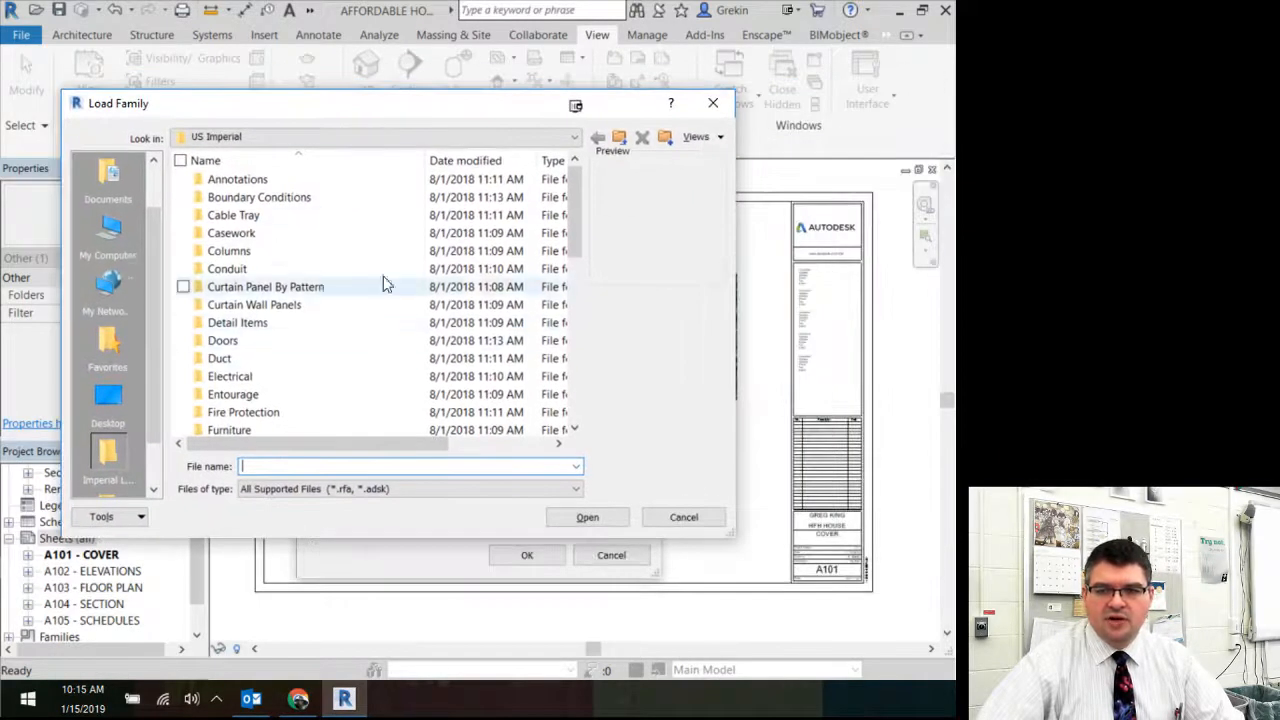
{"action": "scroll", "coordinate": [293, 300], "scroll_direction": "down", "scroll_amount": 1}
{"action": "scroll", "coordinate": [293, 290], "scroll_direction": "up", "scroll_amount": 1}
{"action": "scroll", "coordinate": [300, 270], "scroll_direction": "down", "scroll_amount": 1}
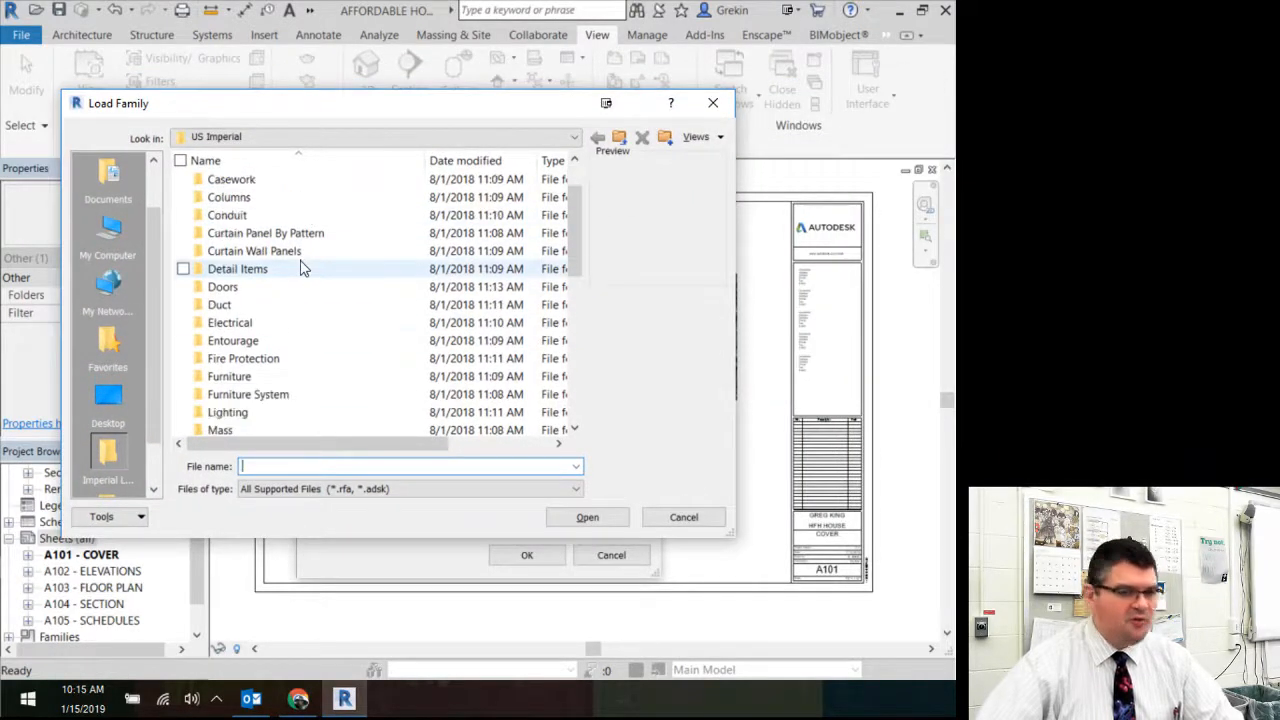
{"action": "scroll", "coordinate": [300, 290], "scroll_direction": "up", "scroll_amount": 1}
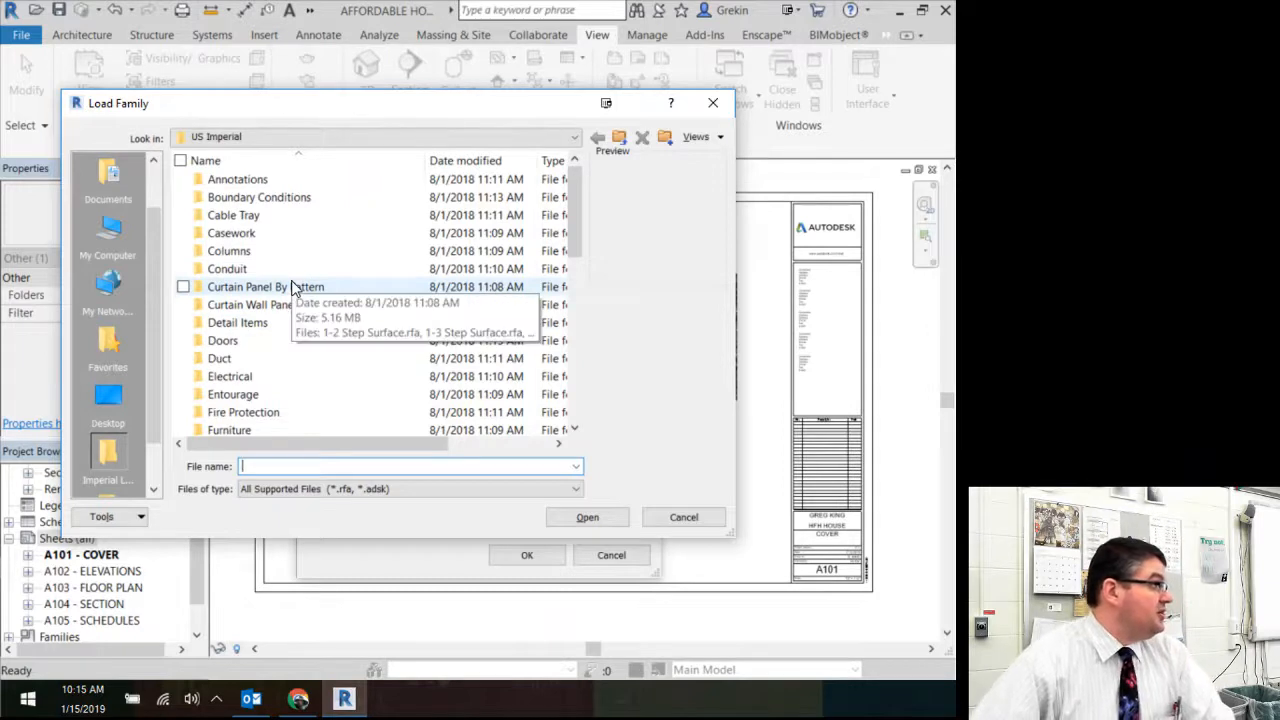
{"action": "scroll", "coordinate": [287, 296], "scroll_direction": "down", "scroll_amount": 9}
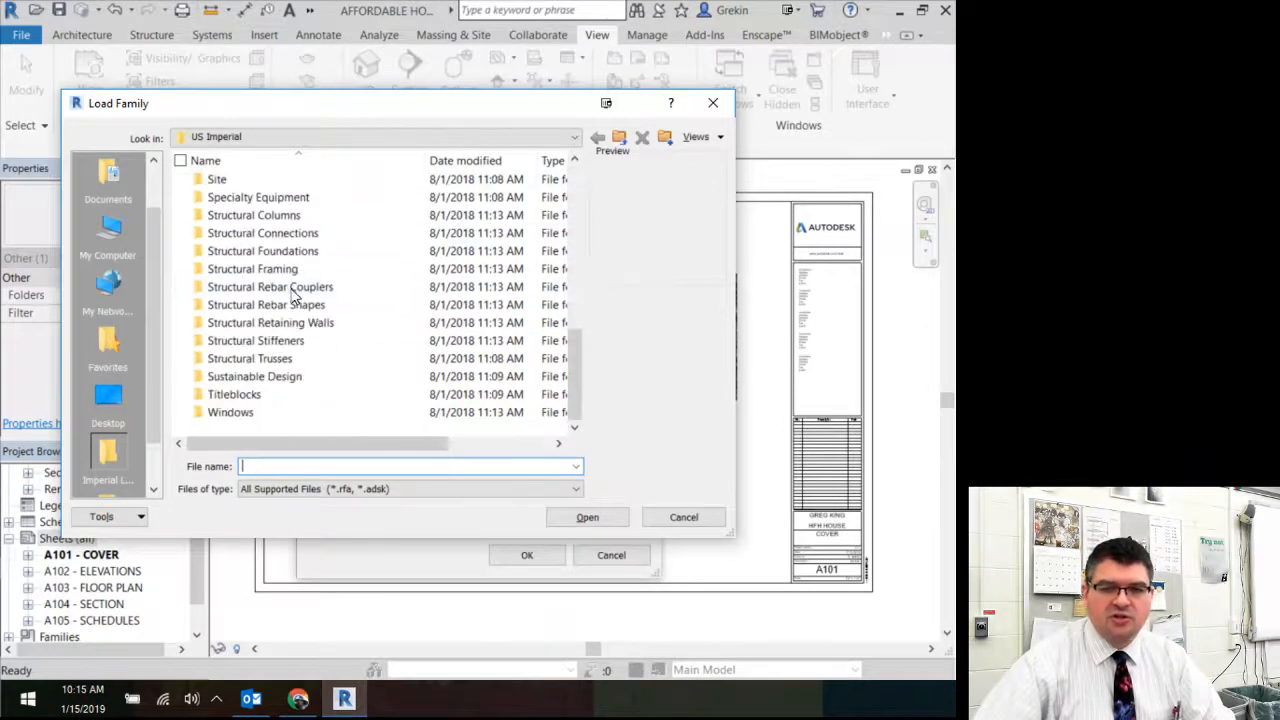
{"action": "left_click", "coordinate": [232, 396]}
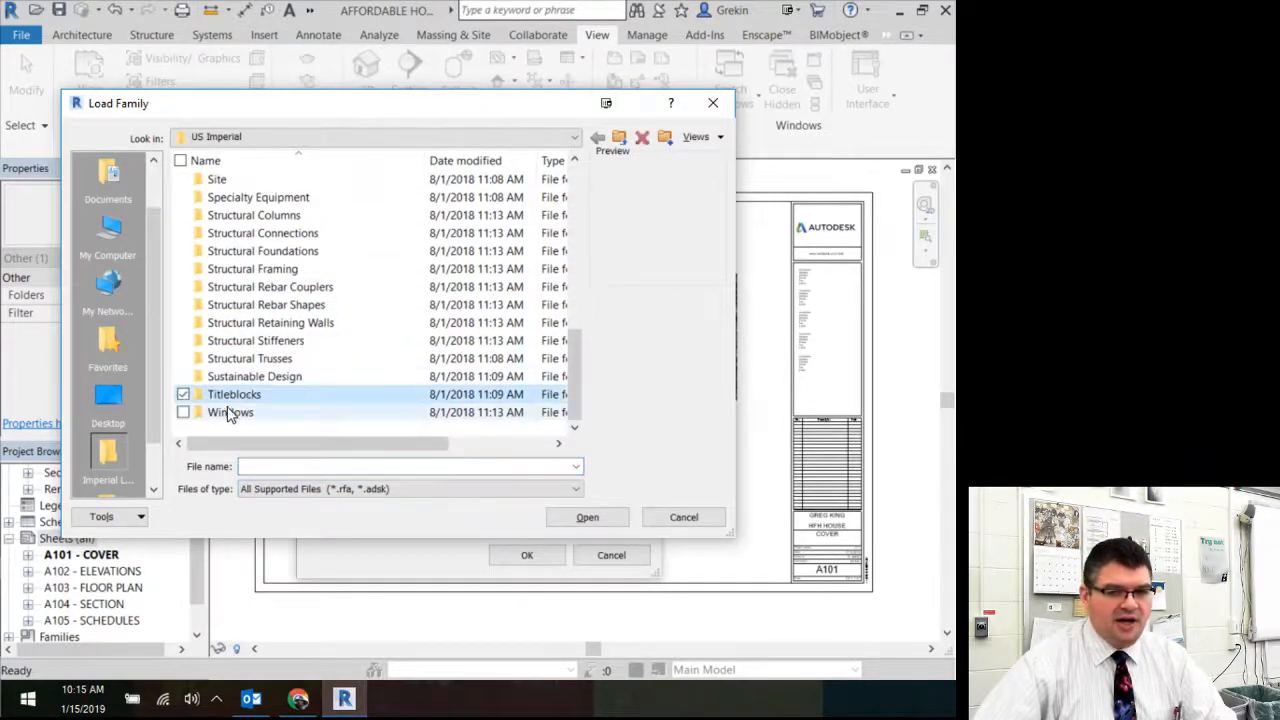
{"action": "double_click", "coordinate": [236, 398]}
{"action": "left_click_drag", "start_coordinate": [266, 349], "coordinate": [262, 165]}
{"action": "left_click", "coordinate": [258, 316]}
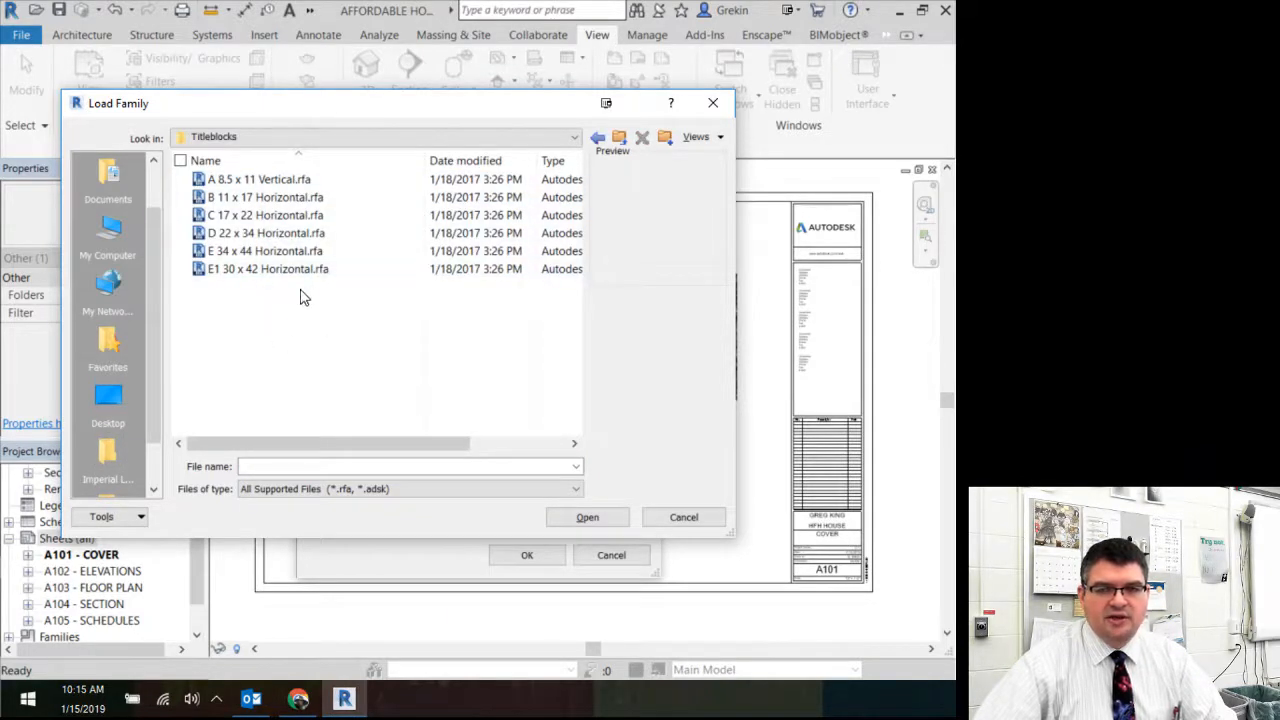
- Preview the titleblock families from A 8.5 x 11 Vertical through D 22 x 34 Horizontal
{"action": "left_click", "coordinate": [286, 182]}
{"action": "left_click", "coordinate": [284, 200]}
{"action": "left_click", "coordinate": [284, 218]}
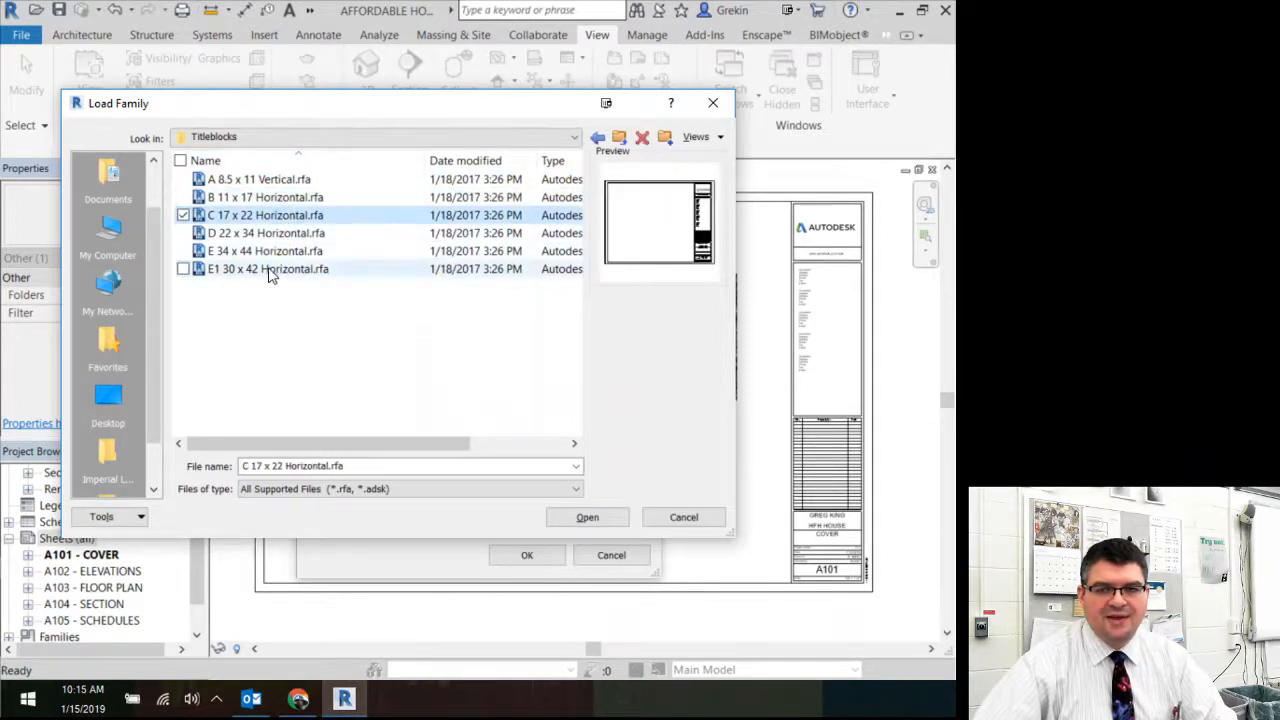
{"action": "left_click", "coordinate": [294, 236]}
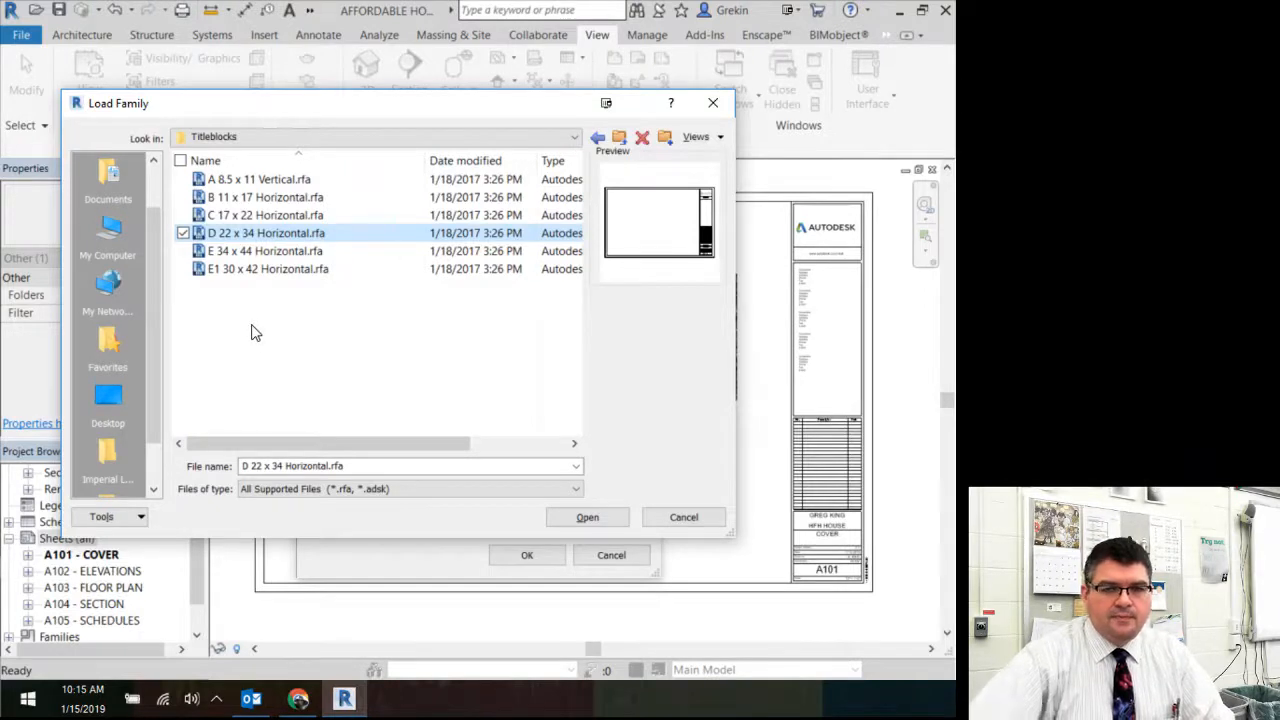
{"action": "left_click", "coordinate": [262, 182]}
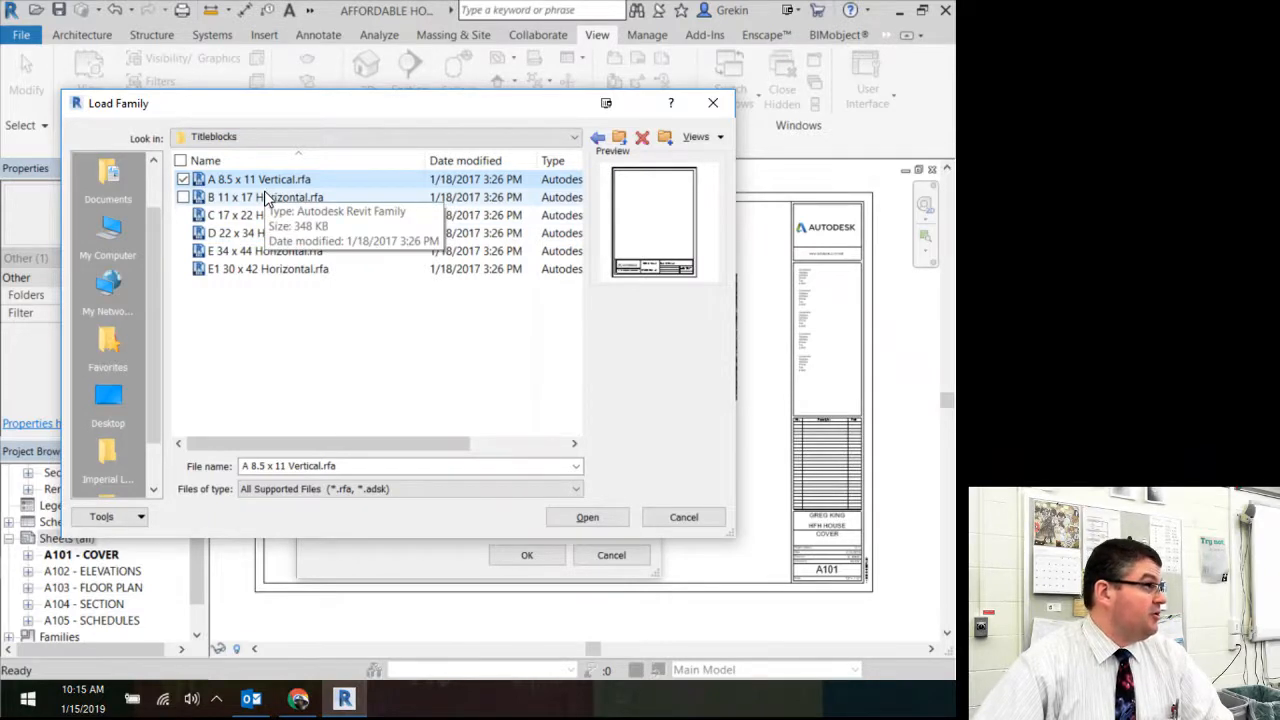
{"action": "left_click", "coordinate": [268, 204]}
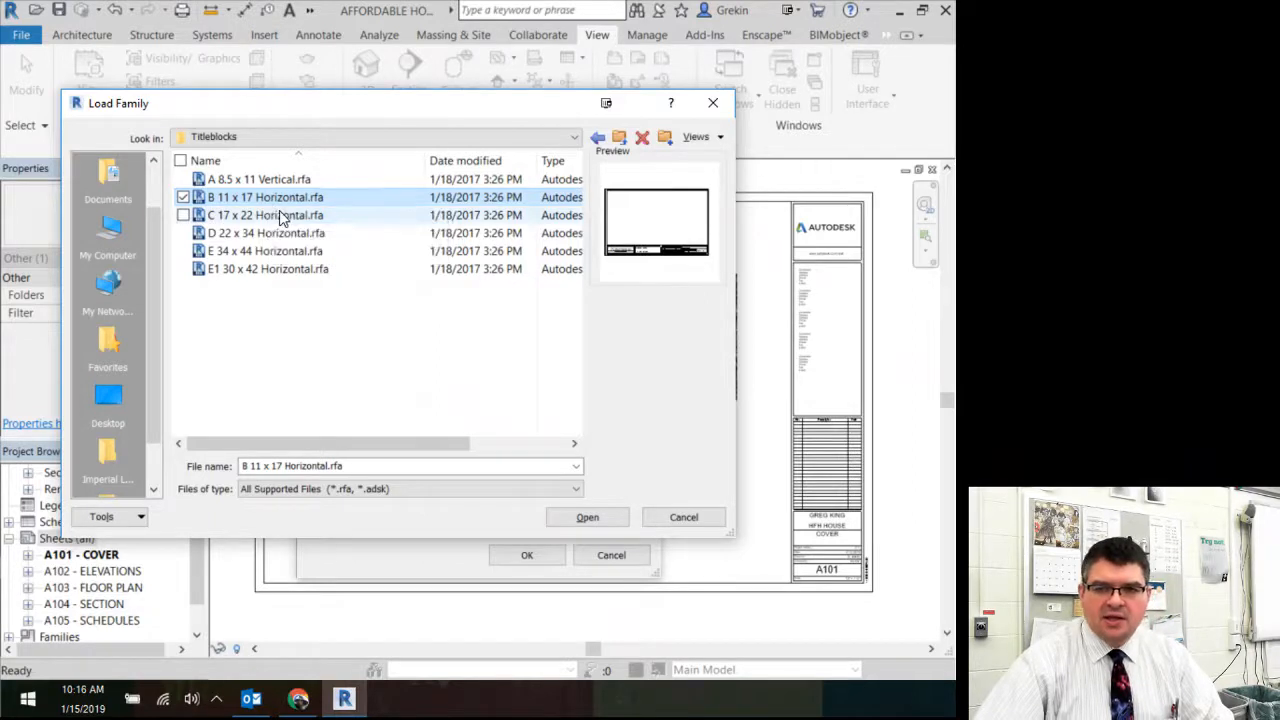
{"action": "left_click", "coordinate": [283, 218]}
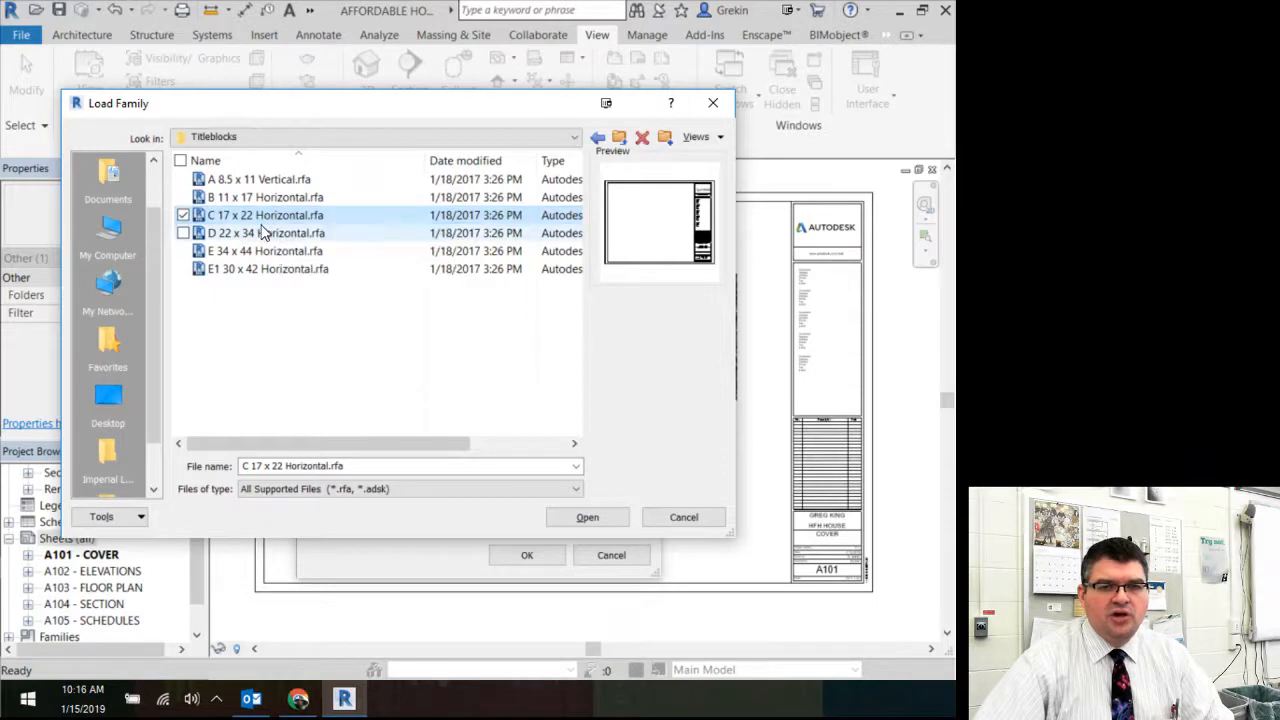
{"action": "left_click", "coordinate": [263, 232]}
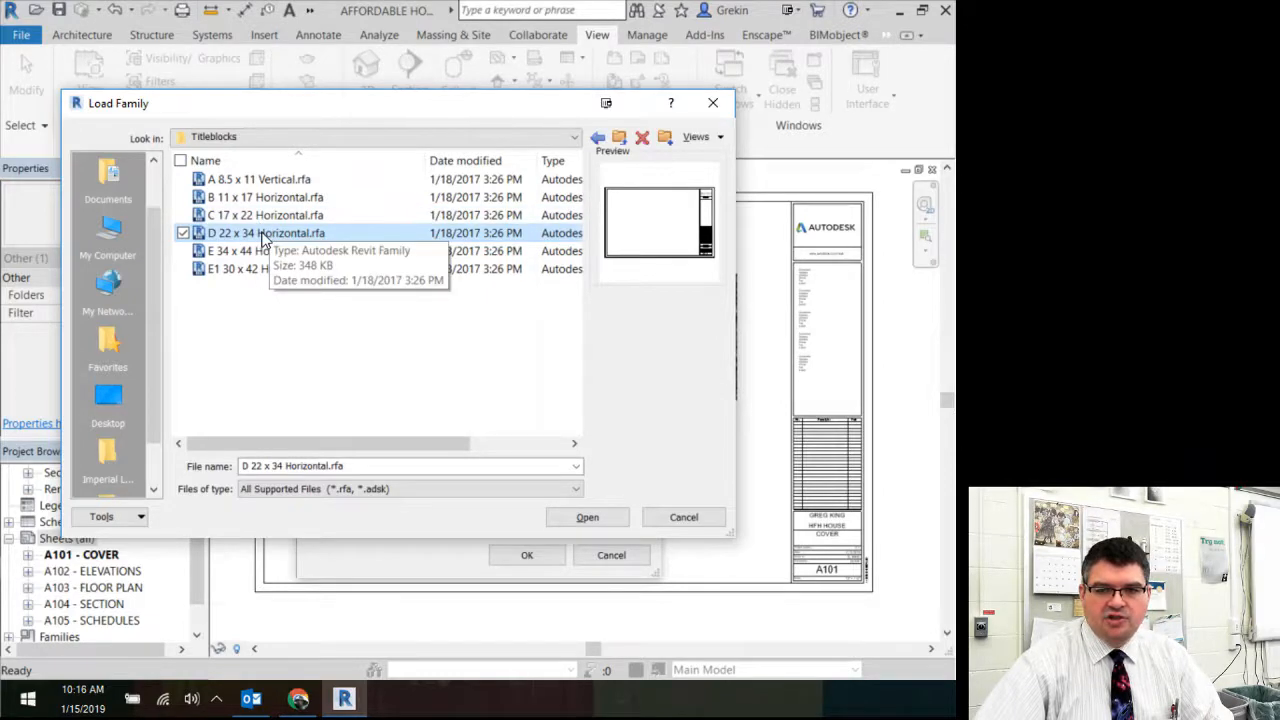
- Load the D 22 x 34 Horizontal titleblock, select it for the new sheet, and cancel the sheet creation
{"action": "left_click", "coordinate": [606, 517]}
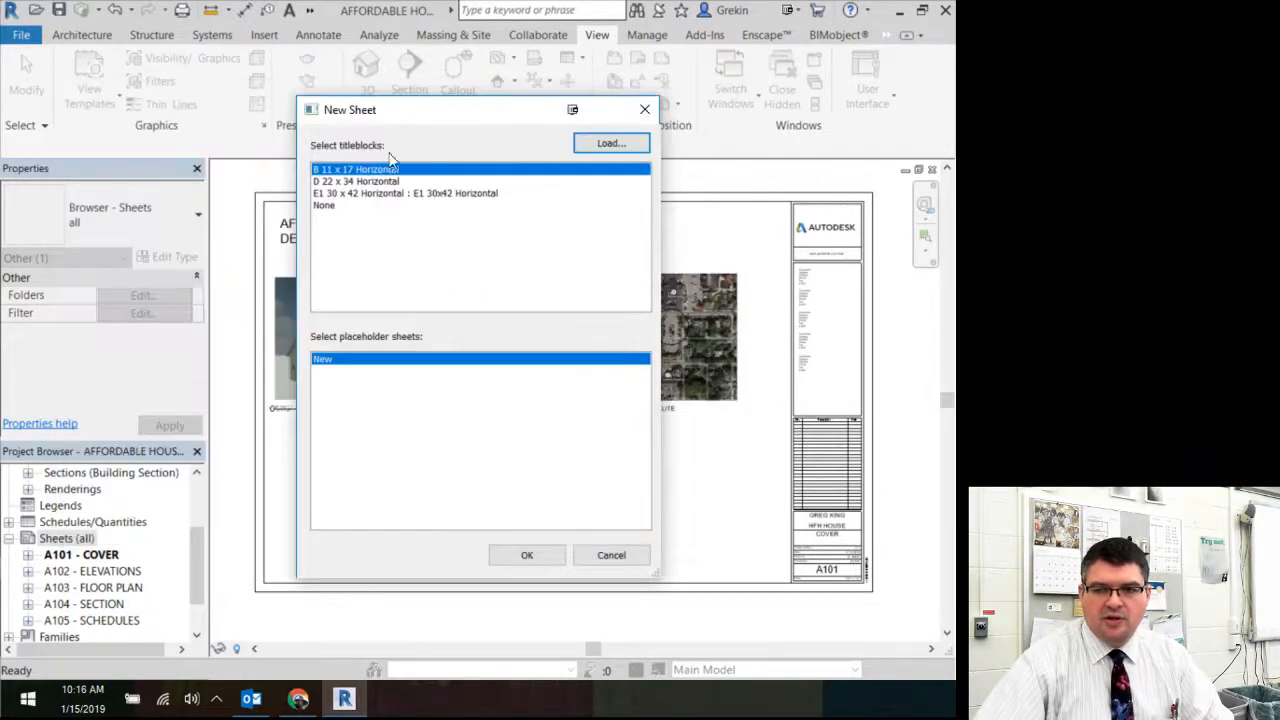
{"action": "left_click", "coordinate": [357, 181]}
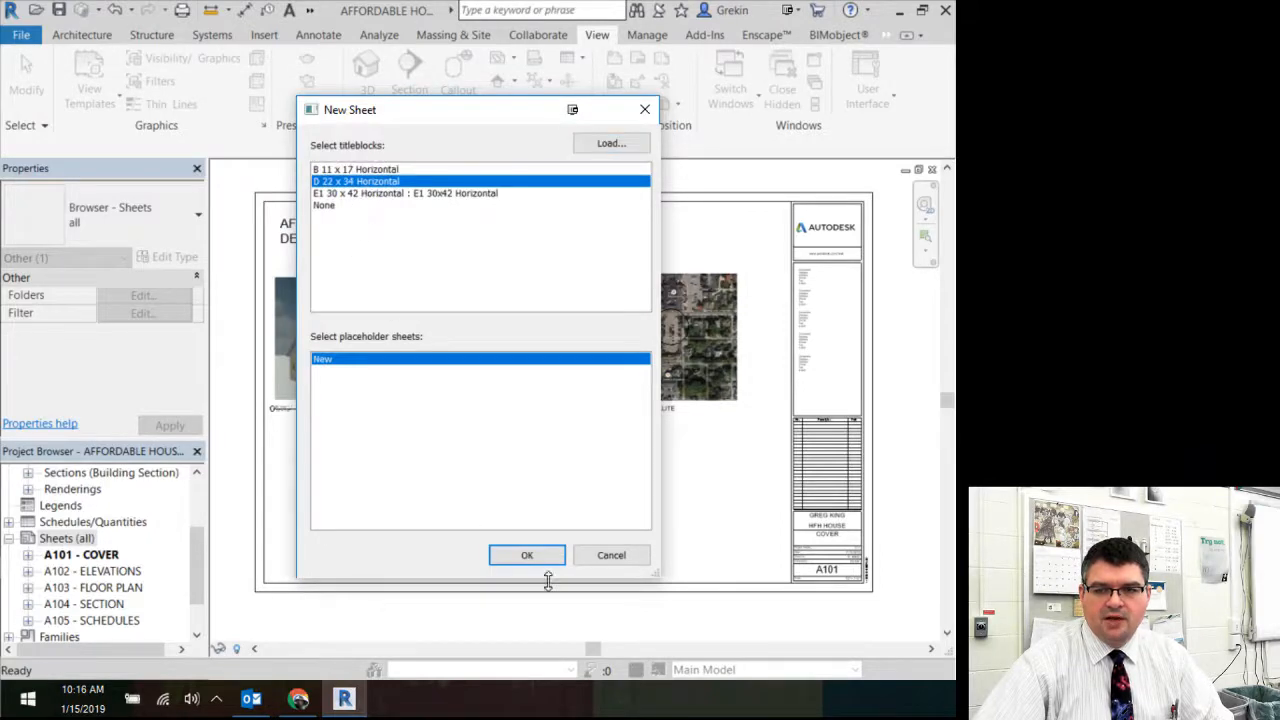
{"action": "left_click", "coordinate": [592, 558]}
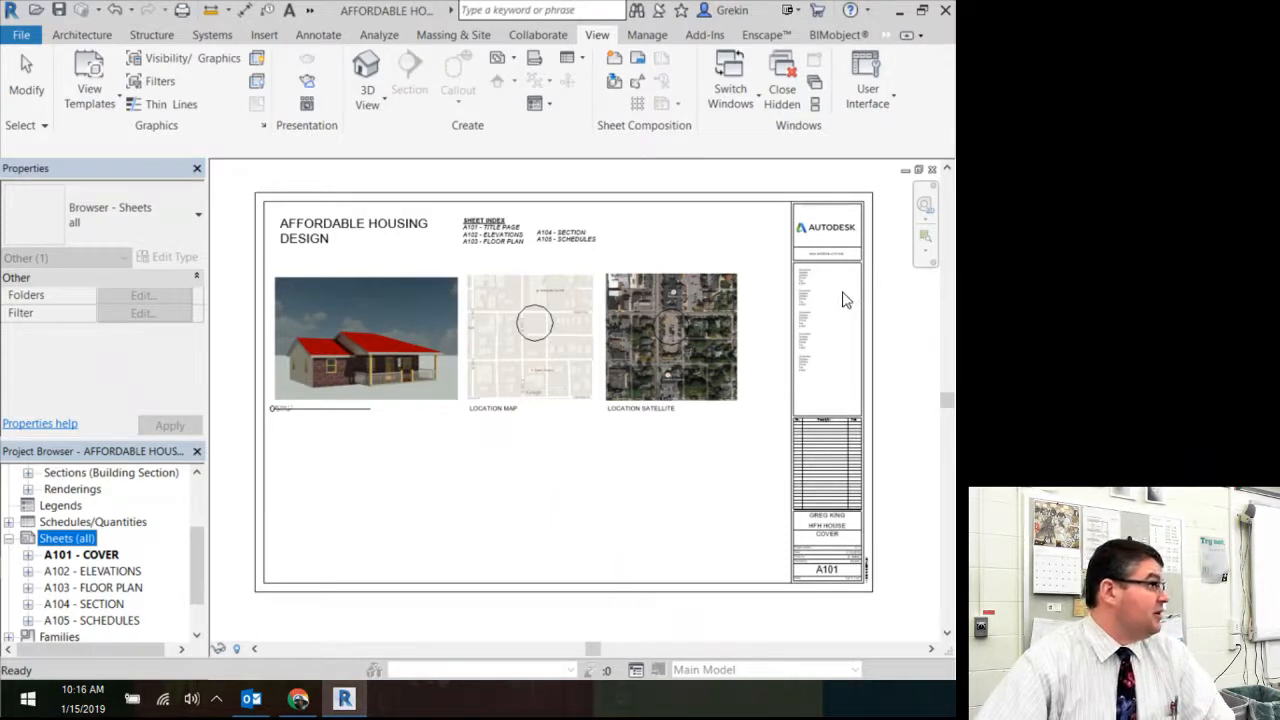
- Open the cover sheet's D 22 x 34 Horizontal titleblock in the family editor
{"action": "scroll", "coordinate": [843, 300], "scroll_direction": "up", "scroll_amount": 5}
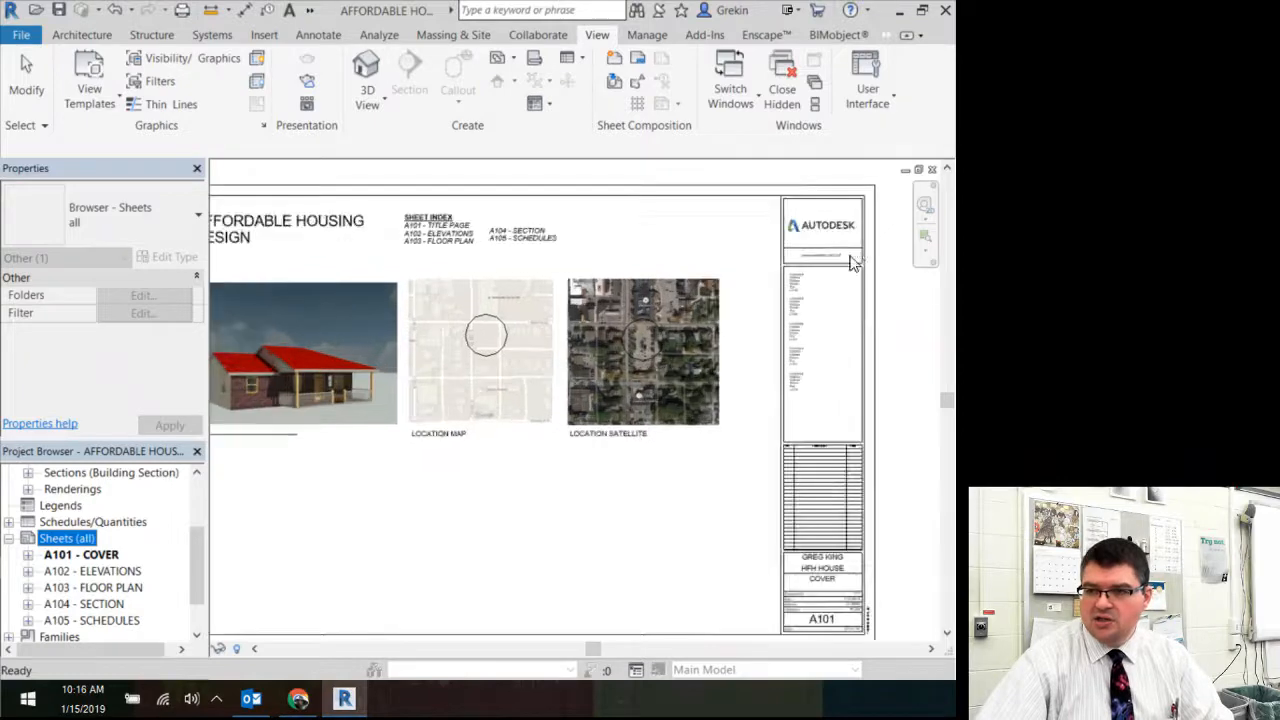
{"action": "scroll", "coordinate": [829, 296], "scroll_direction": "up", "scroll_amount": 5}
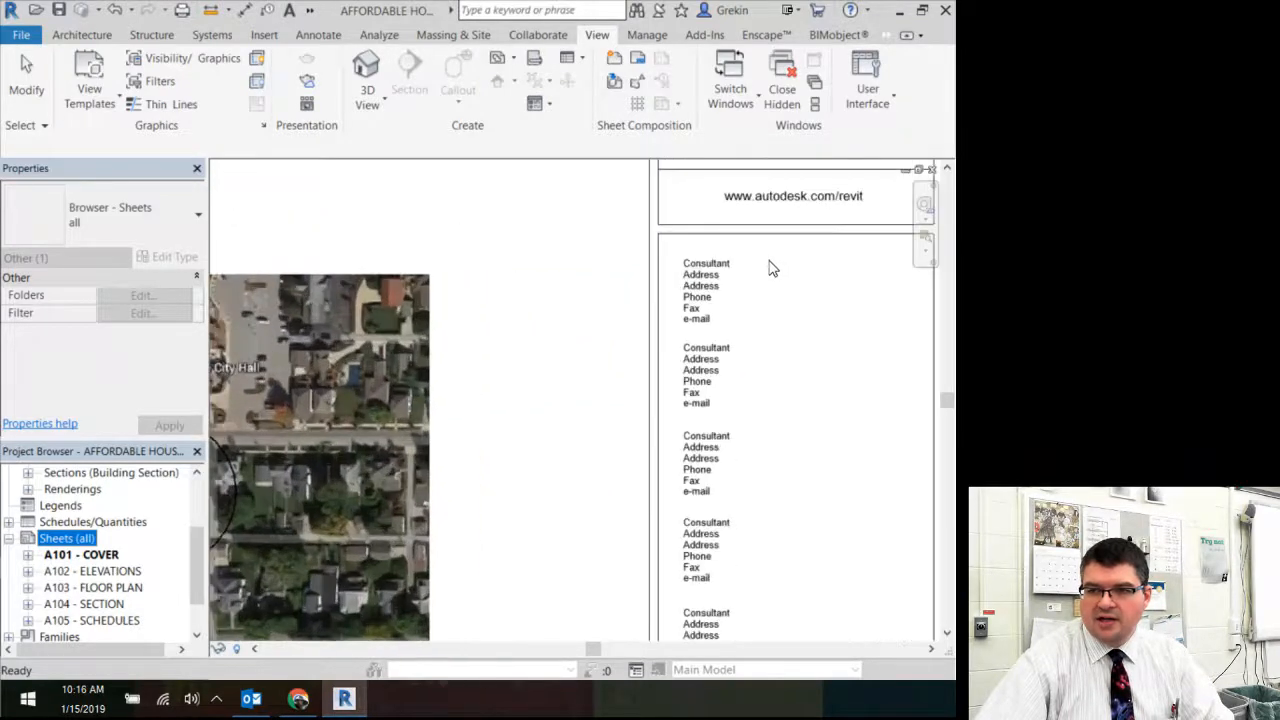
{"action": "left_click", "coordinate": [706, 267]}
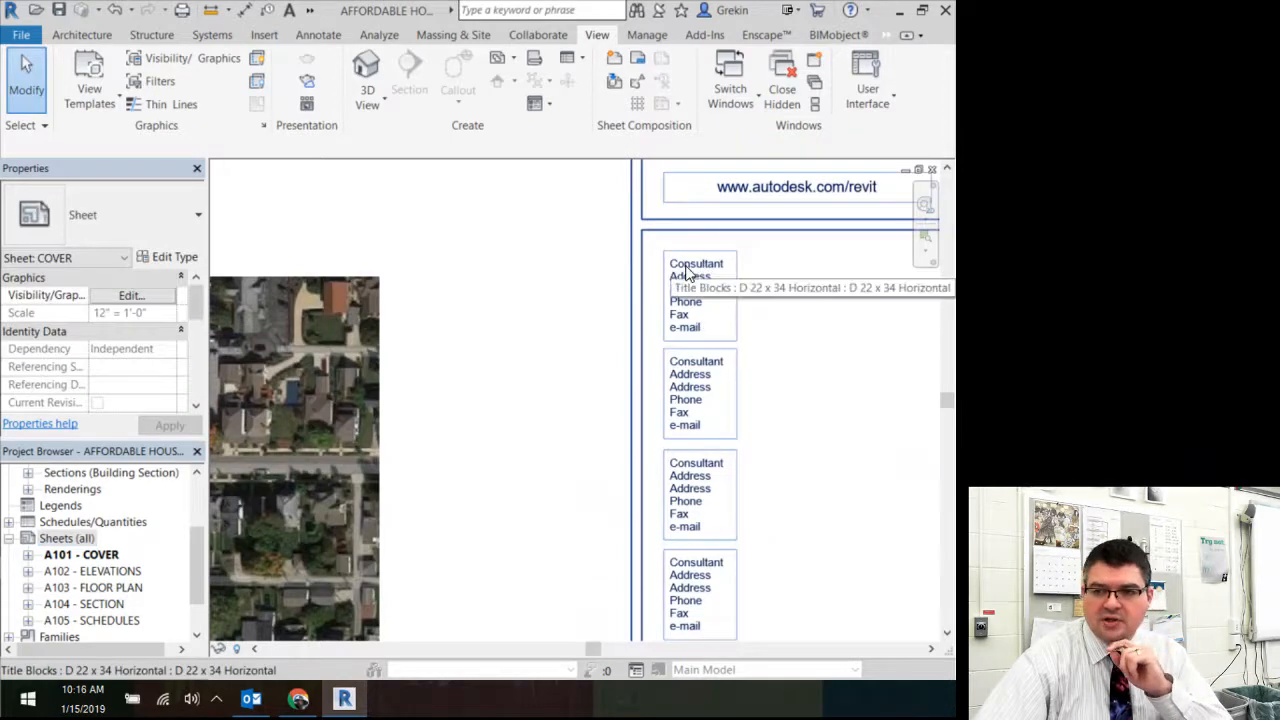
{"action": "left_click", "coordinate": [690, 270]}
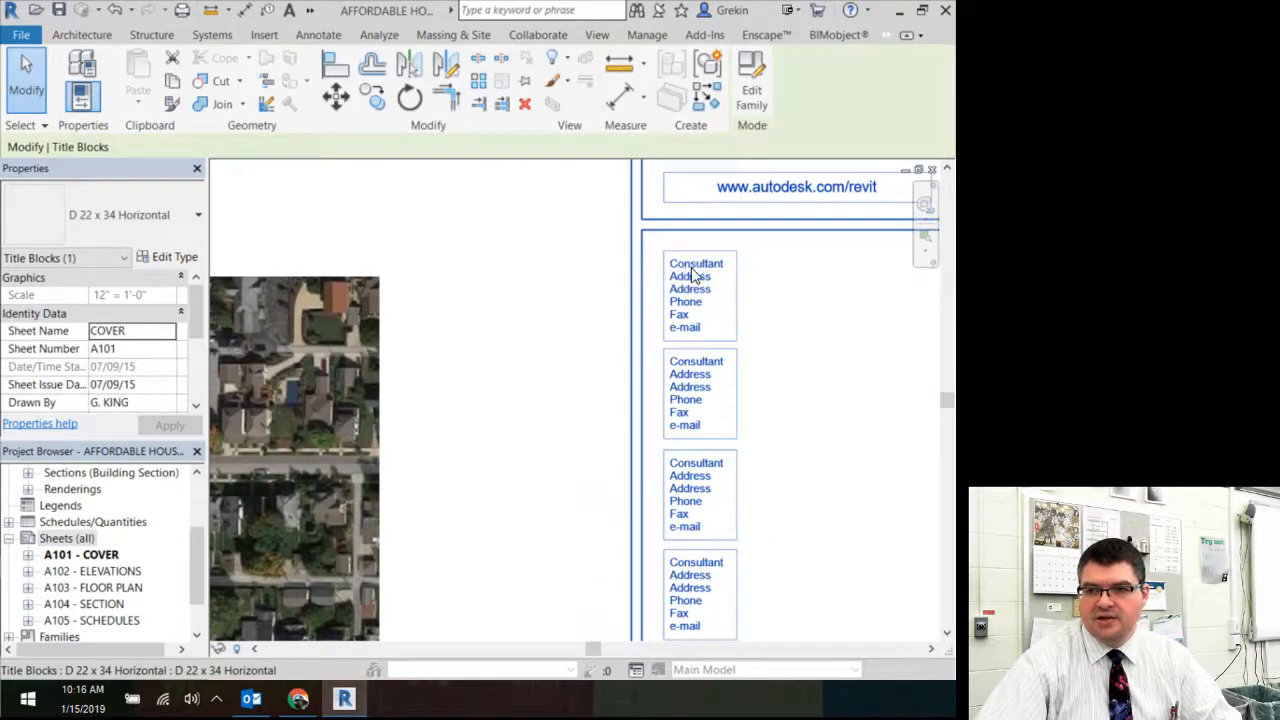
{"action": "double_click", "coordinate": [692, 266]}
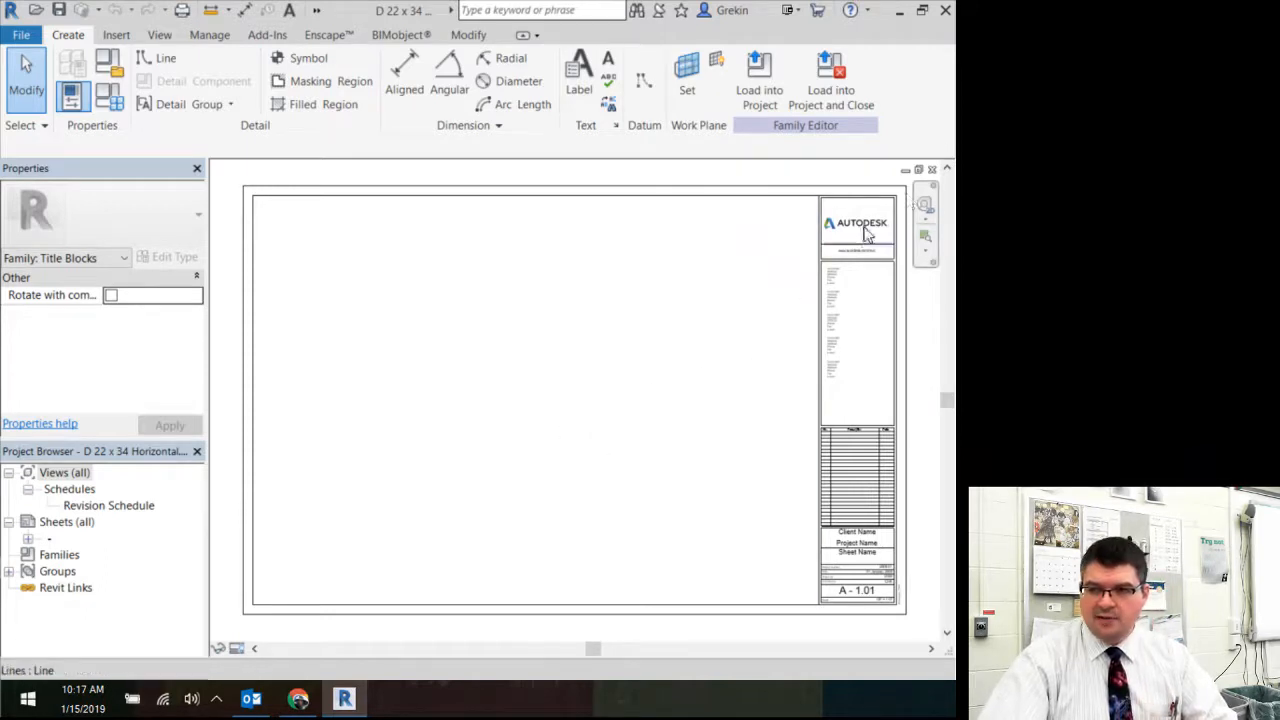
- Close the titleblock family and select the titleblock on the A101 cover sheet
{"action": "left_click", "coordinate": [931, 170]}
{"action": "left_click", "coordinate": [931, 170]}
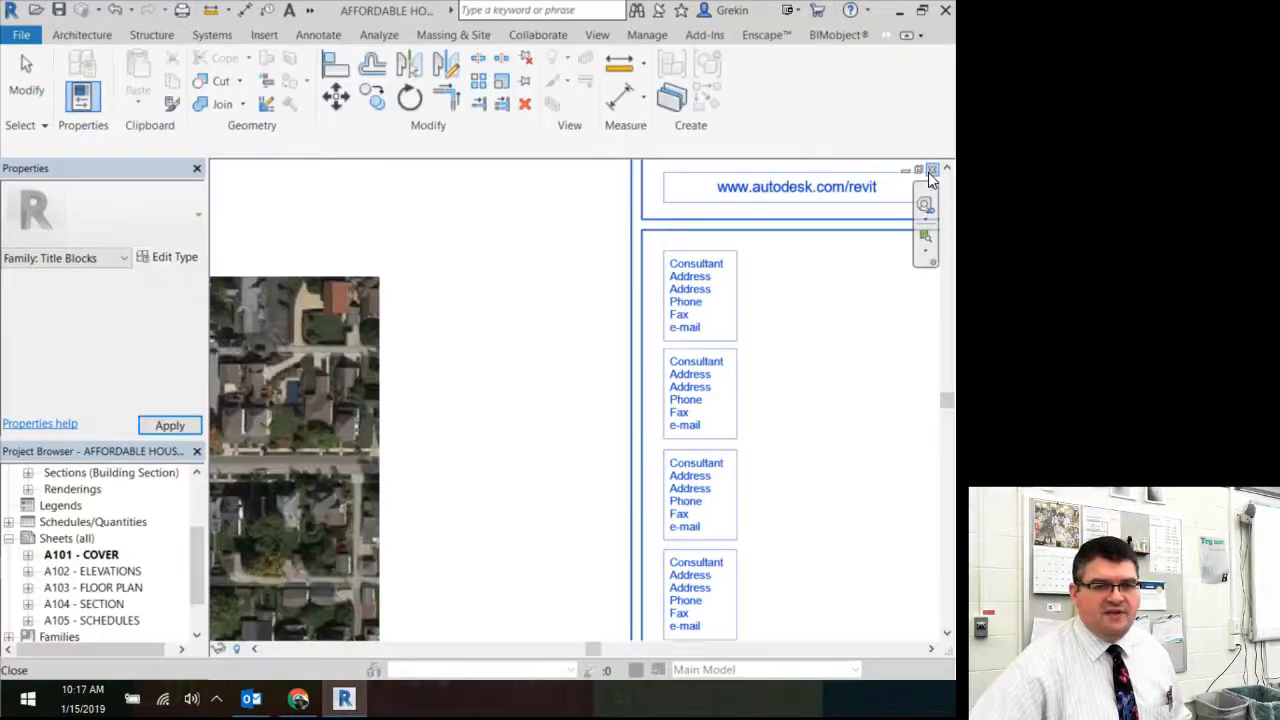
{"action": "scroll", "coordinate": [797, 354], "scroll_direction": "down", "scroll_amount": 5}
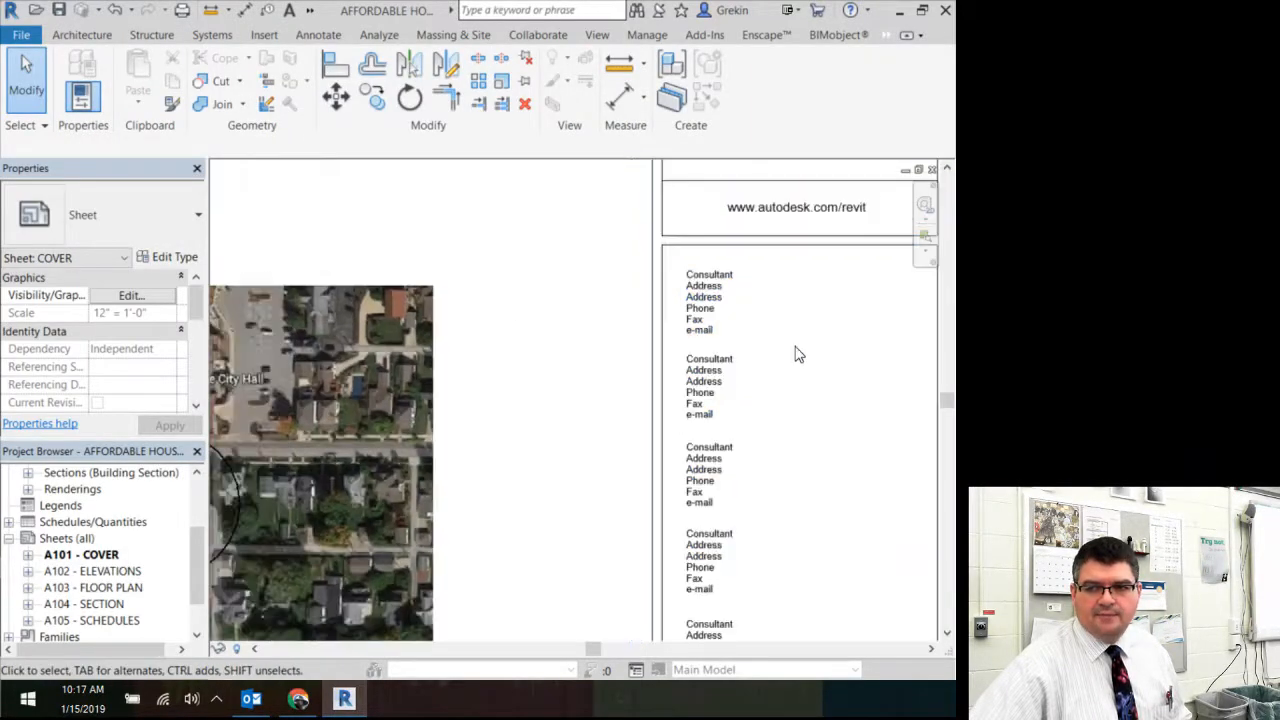
{"action": "left_click", "coordinate": [793, 273]}
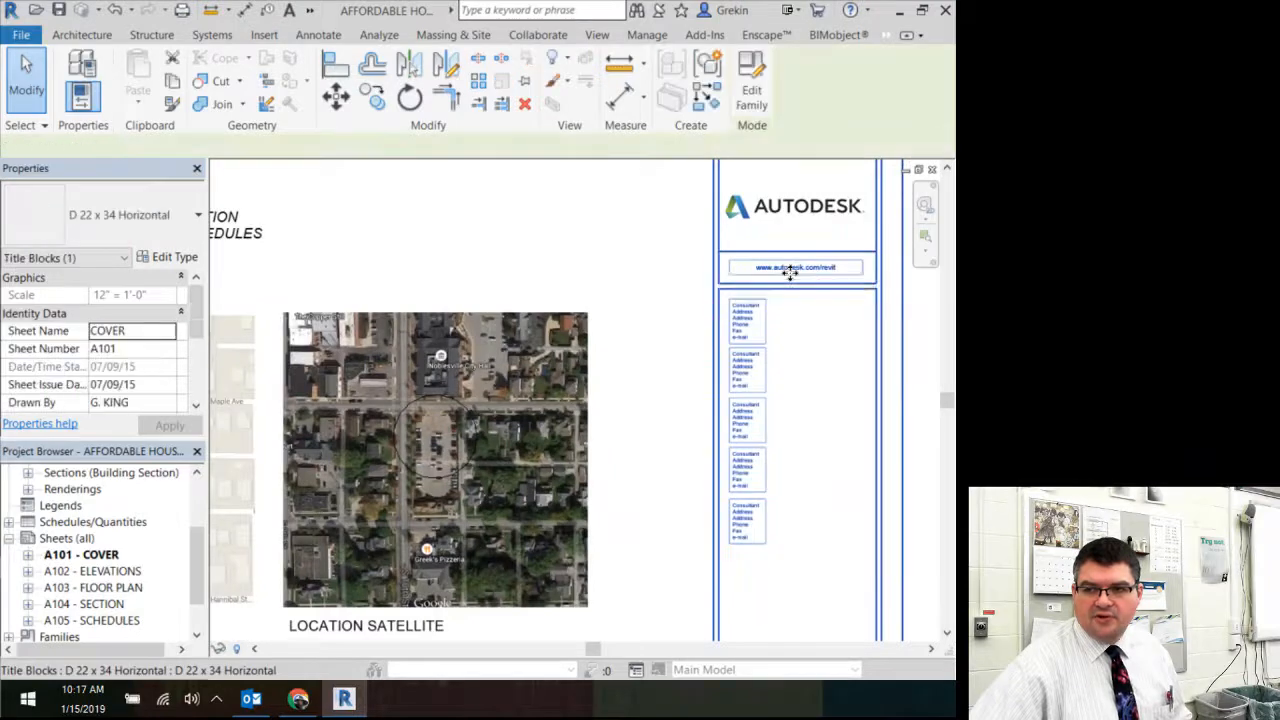
- Reopen the cover sheet's D 22 x 34 Horizontal titleblock in the family editor
{"action": "scroll", "coordinate": [790, 273], "scroll_direction": "up", "scroll_amount": 2}
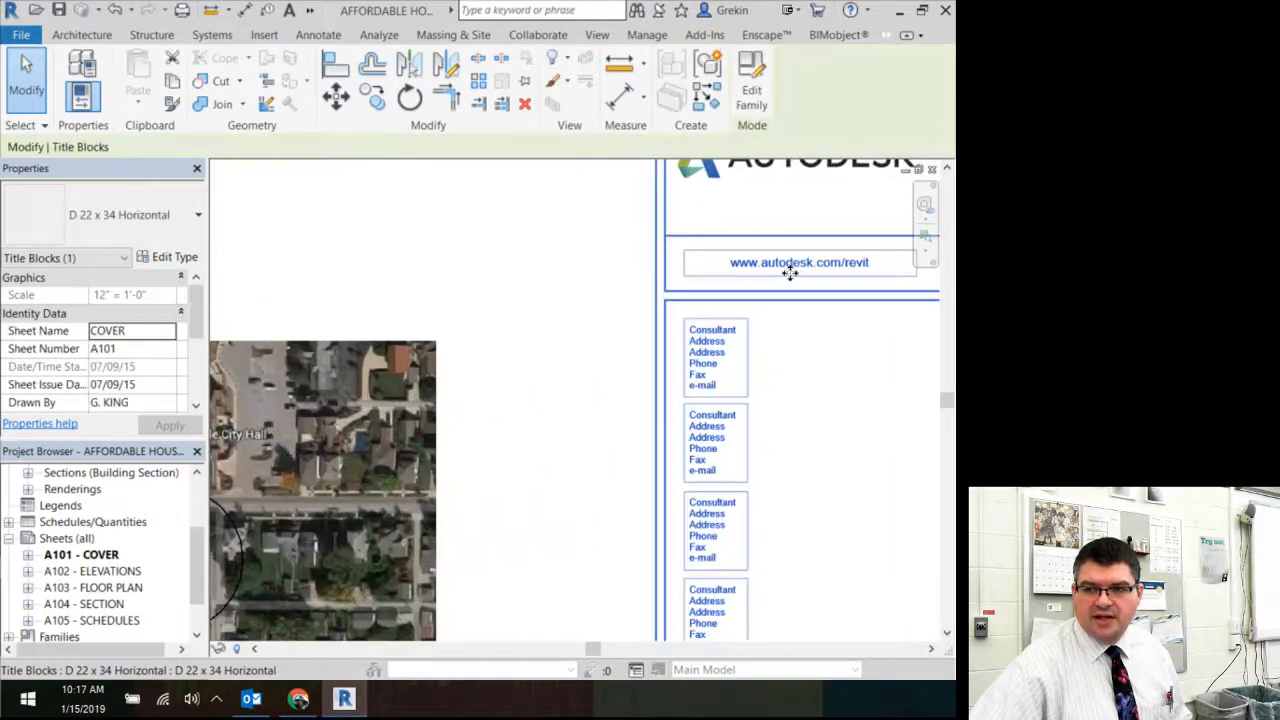
{"action": "right_click", "coordinate": [737, 264]}
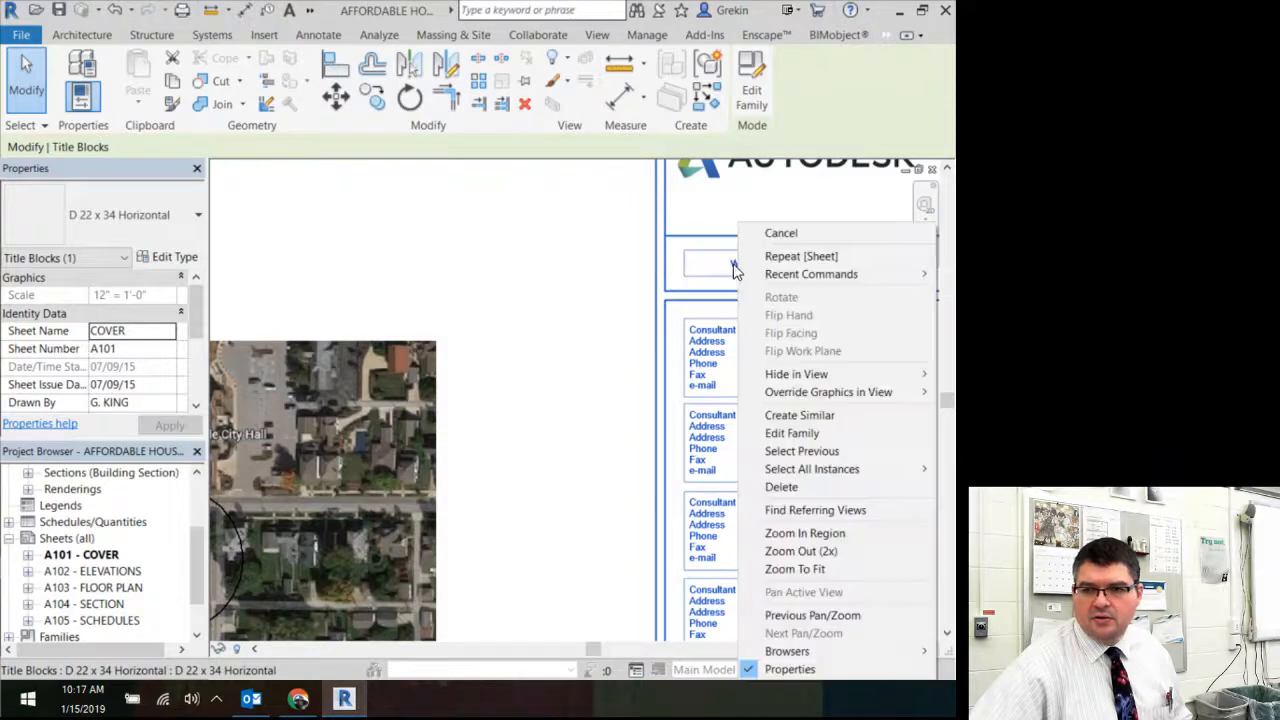
{"action": "key", "text": "Escape"}
{"action": "double_click", "coordinate": [737, 264]}
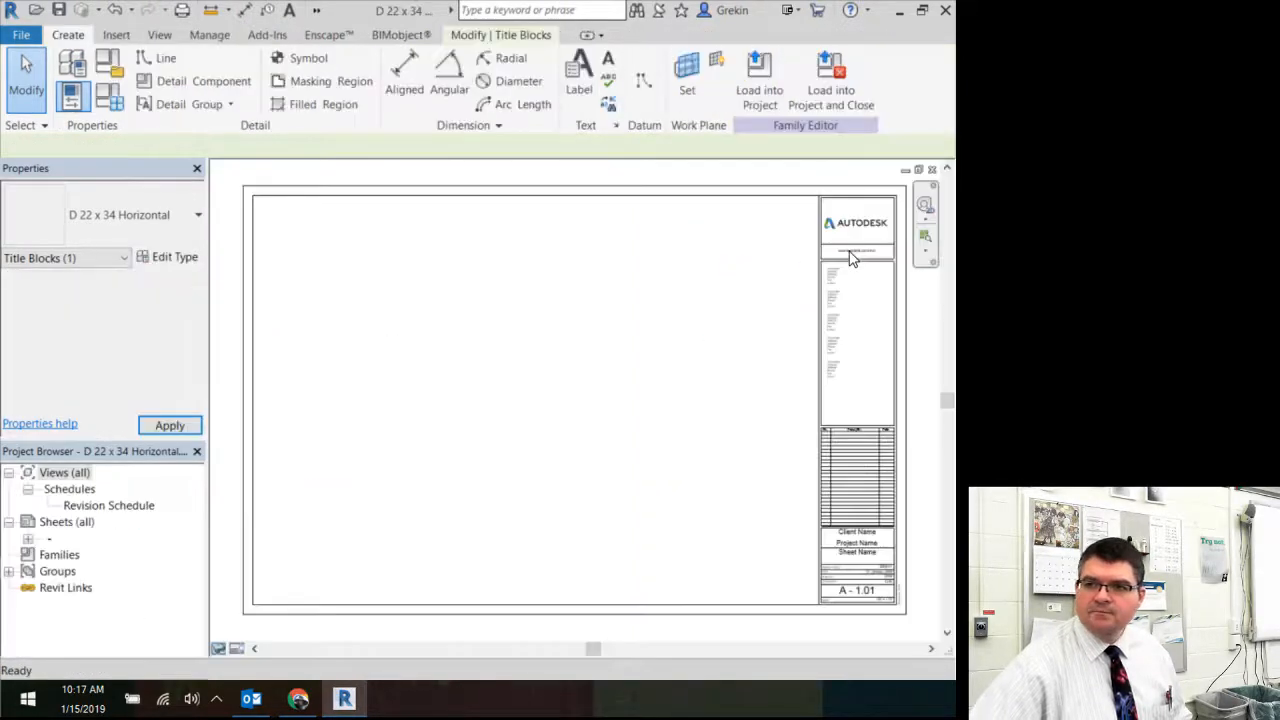
{"action": "scroll", "coordinate": [857, 335], "scroll_direction": "up", "scroll_amount": 4}
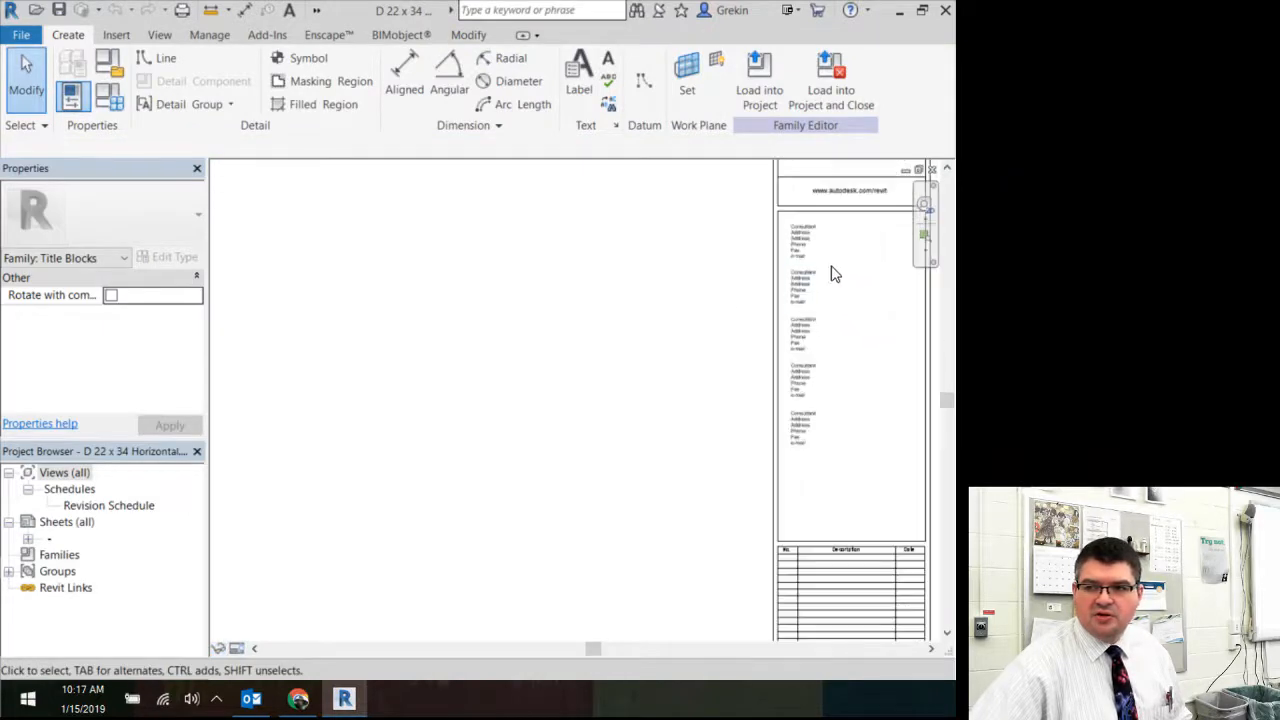
{"action": "scroll", "coordinate": [752, 284], "scroll_direction": "up", "scroll_amount": 2}
{"action": "left_click", "coordinate": [754, 284]}
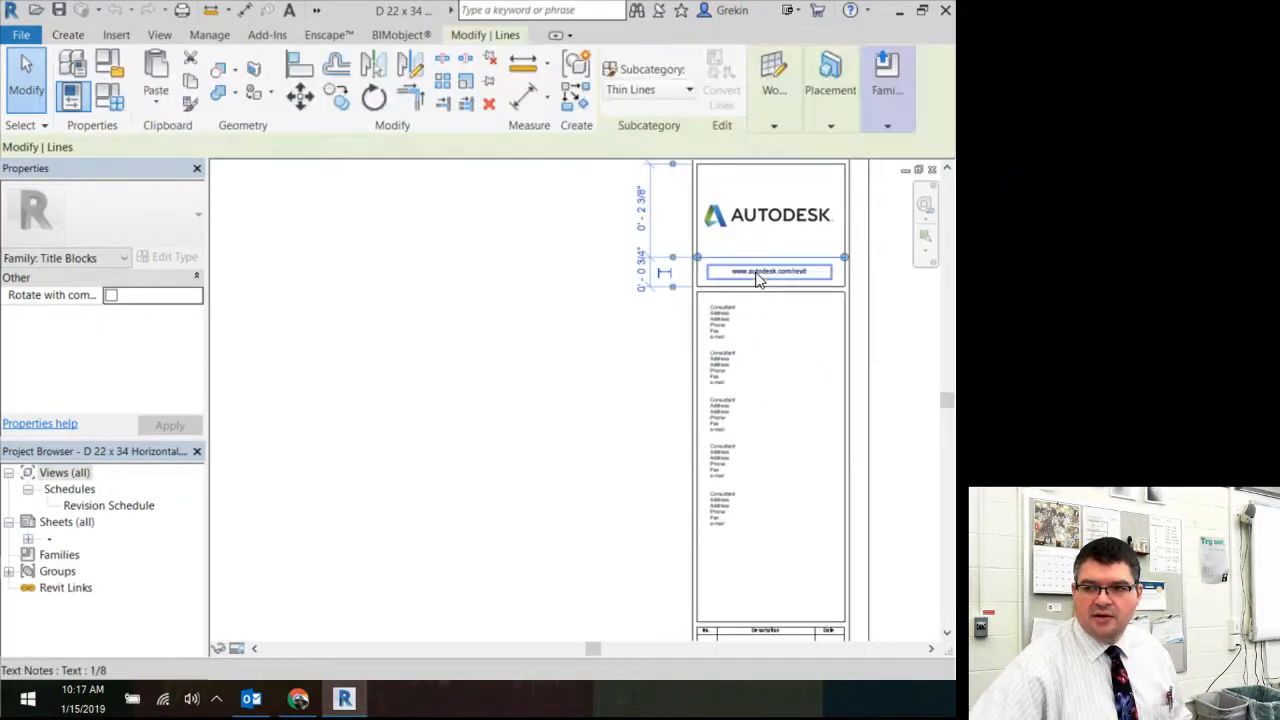
{"action": "left_click", "coordinate": [734, 281]}
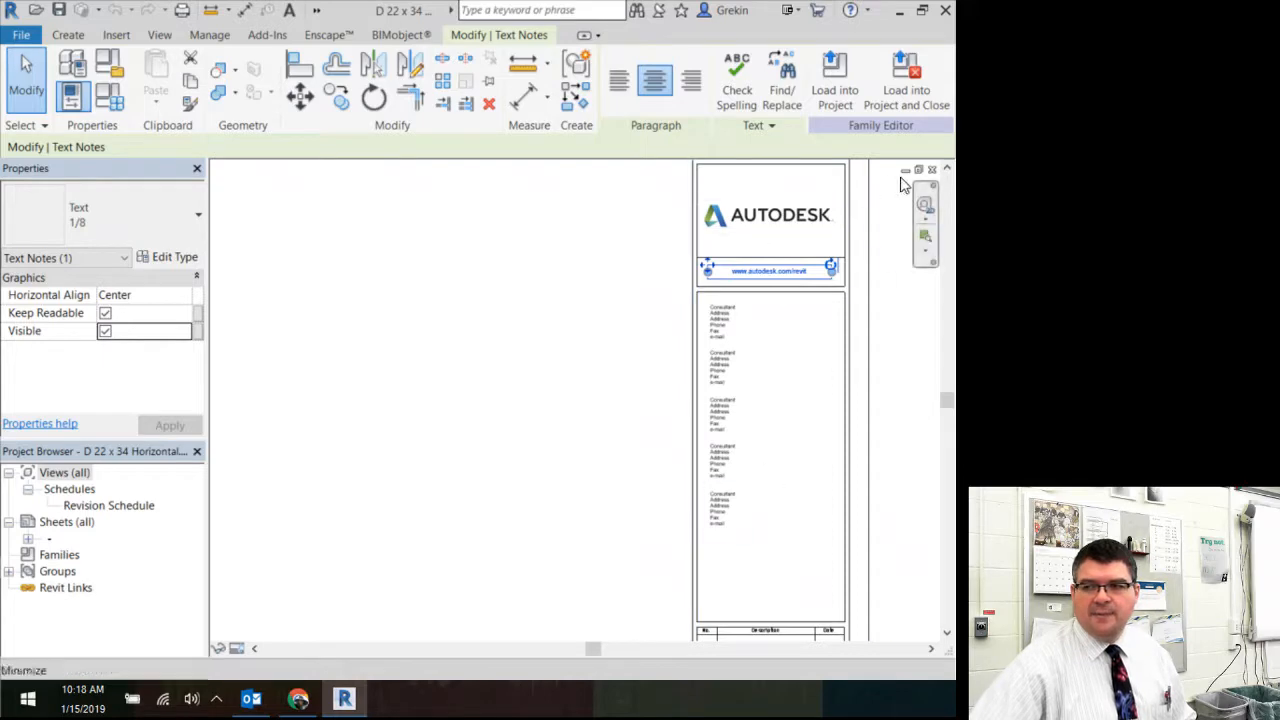
{"action": "left_click", "coordinate": [931, 170]}
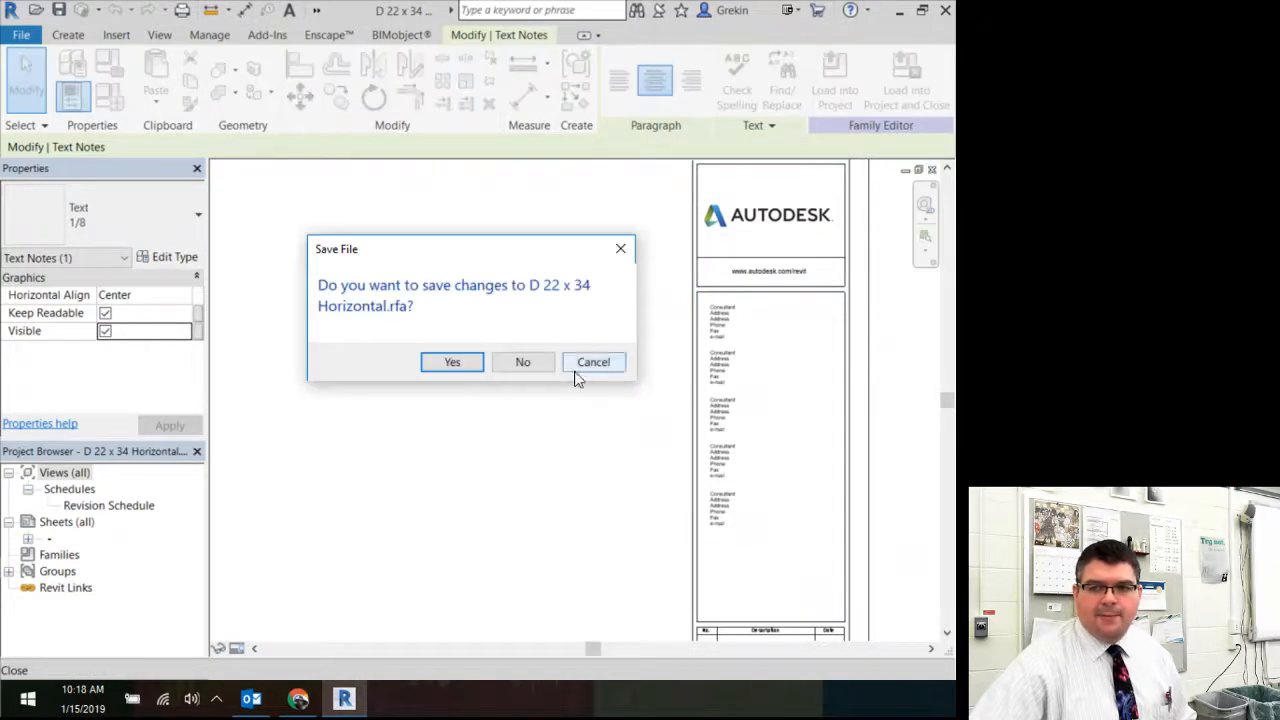
{"action": "left_click", "coordinate": [524, 364]}
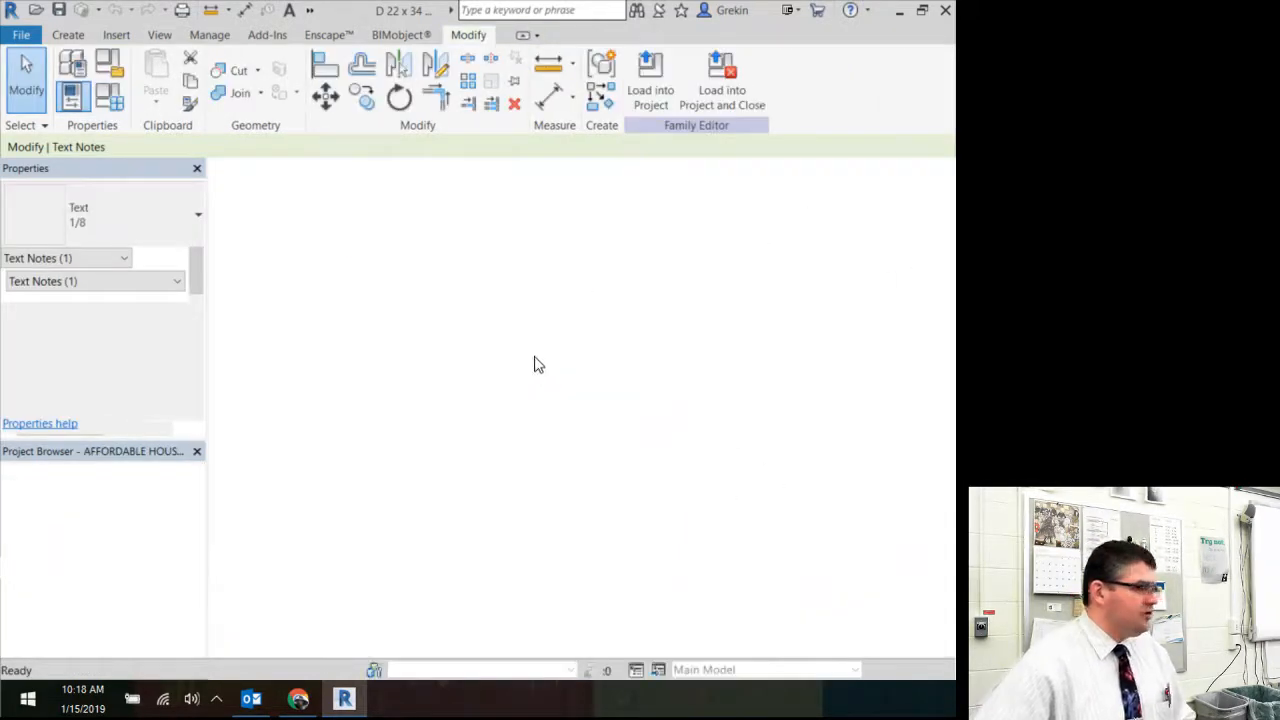
- Select the A101 titleblock, open its sheet number and Drawn by values for editing in turn, and leave each
{"action": "middle_click_drag", "start_coordinate": [744, 526], "coordinate": [671, 143]}
{"action": "mouse_move", "coordinate": [684, 446]}
{"action": "middle_mouse_down"}
{"action": "mouse_move", "coordinate": [686, 369]}
{"action": "mouse_move", "coordinate": [656, 208]}
{"action": "middle_mouse_up"}
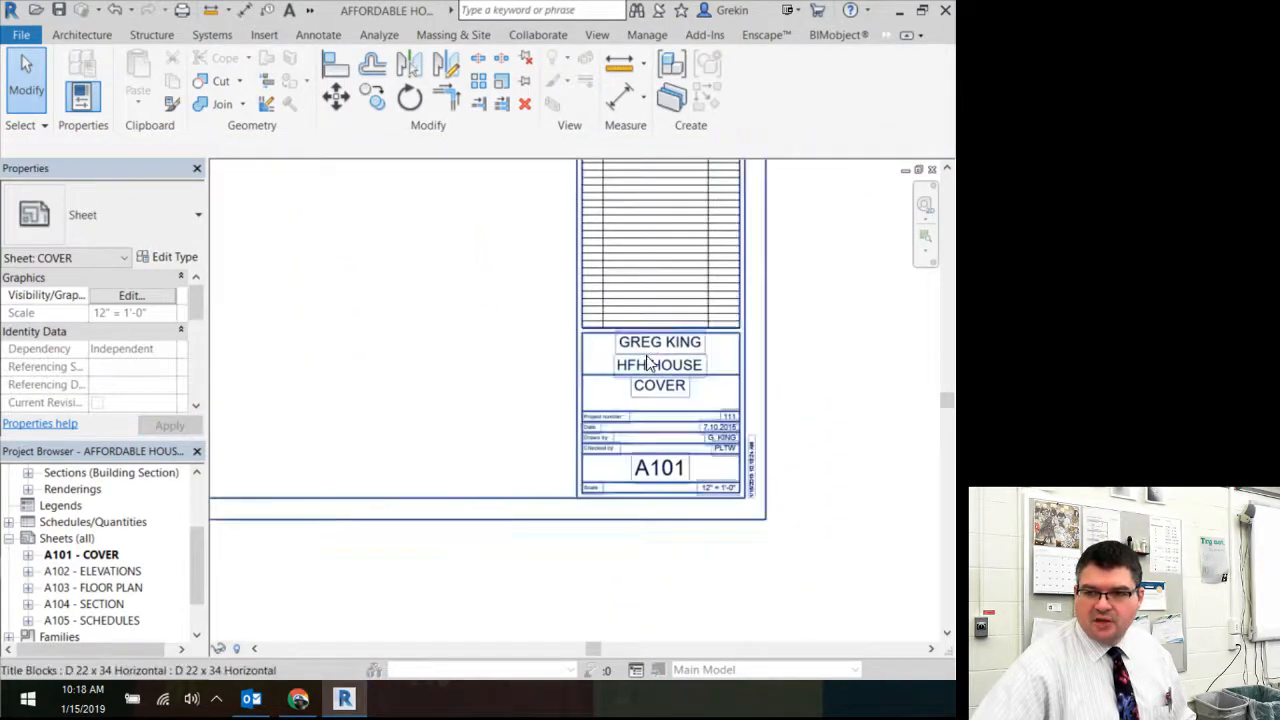
{"action": "scroll", "coordinate": [657, 363], "scroll_direction": "up", "scroll_amount": 2}
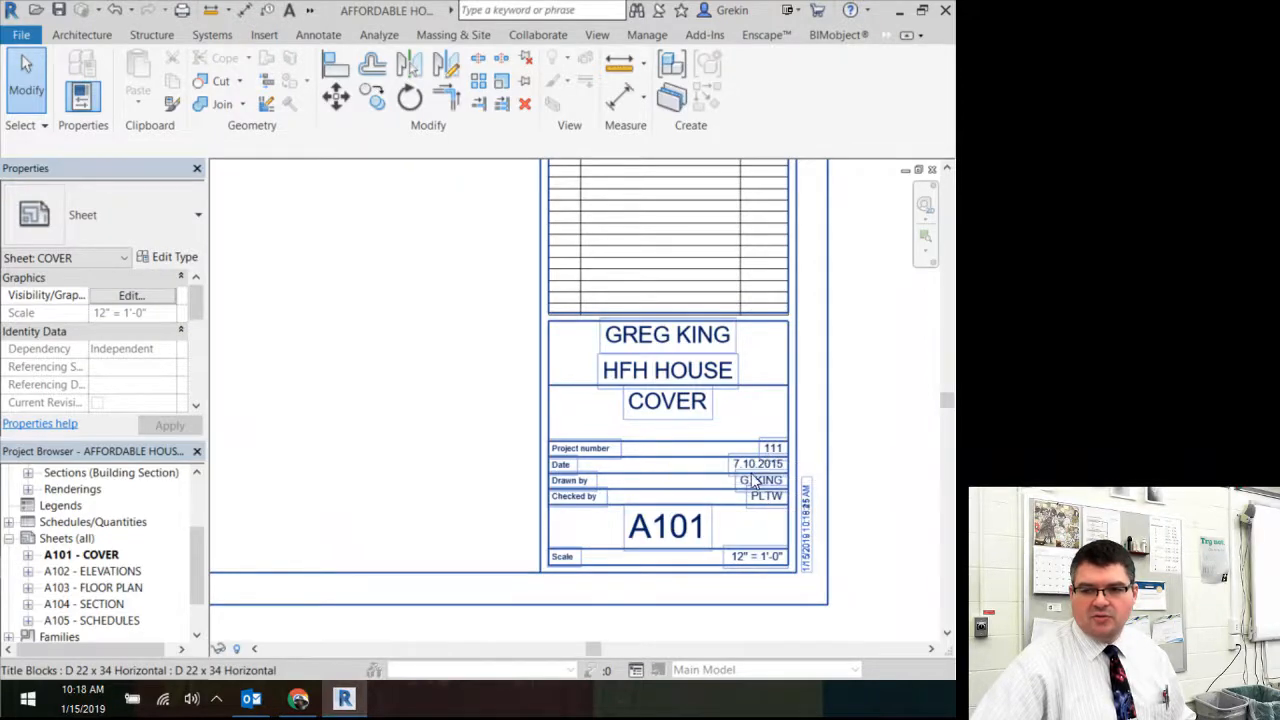
{"action": "left_click", "coordinate": [675, 537]}
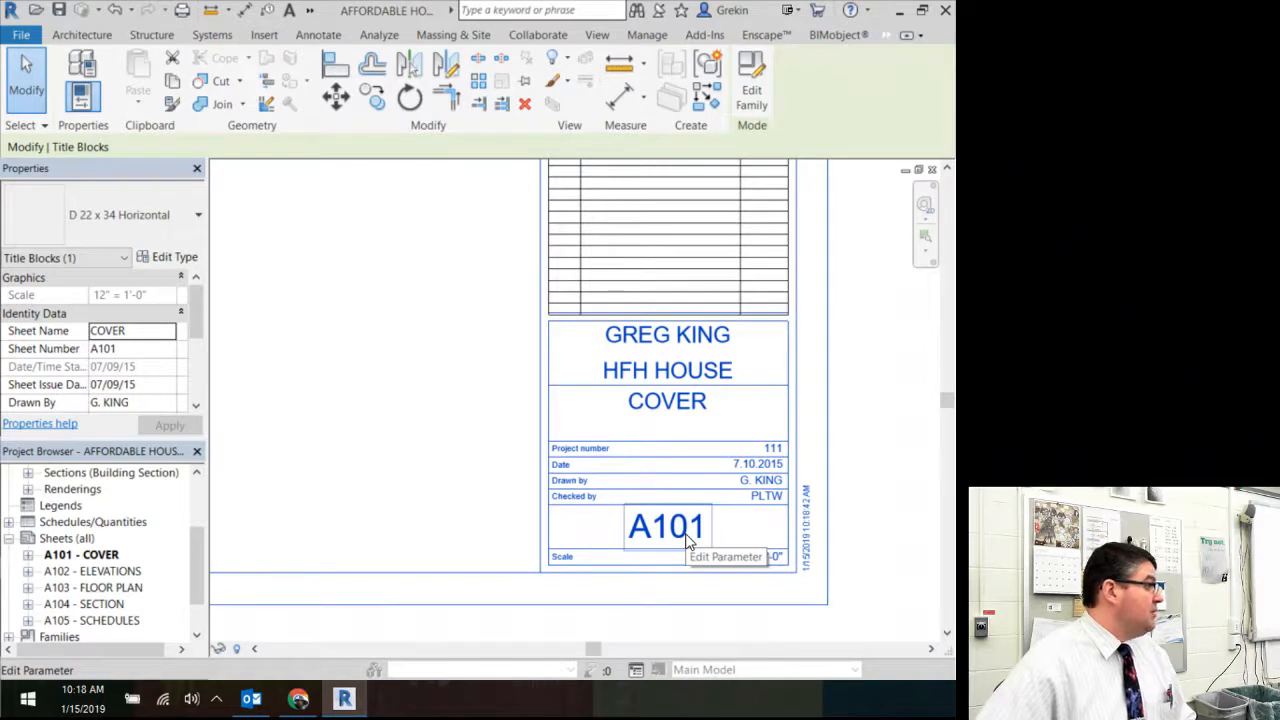
{"action": "left_click", "coordinate": [667, 528]}
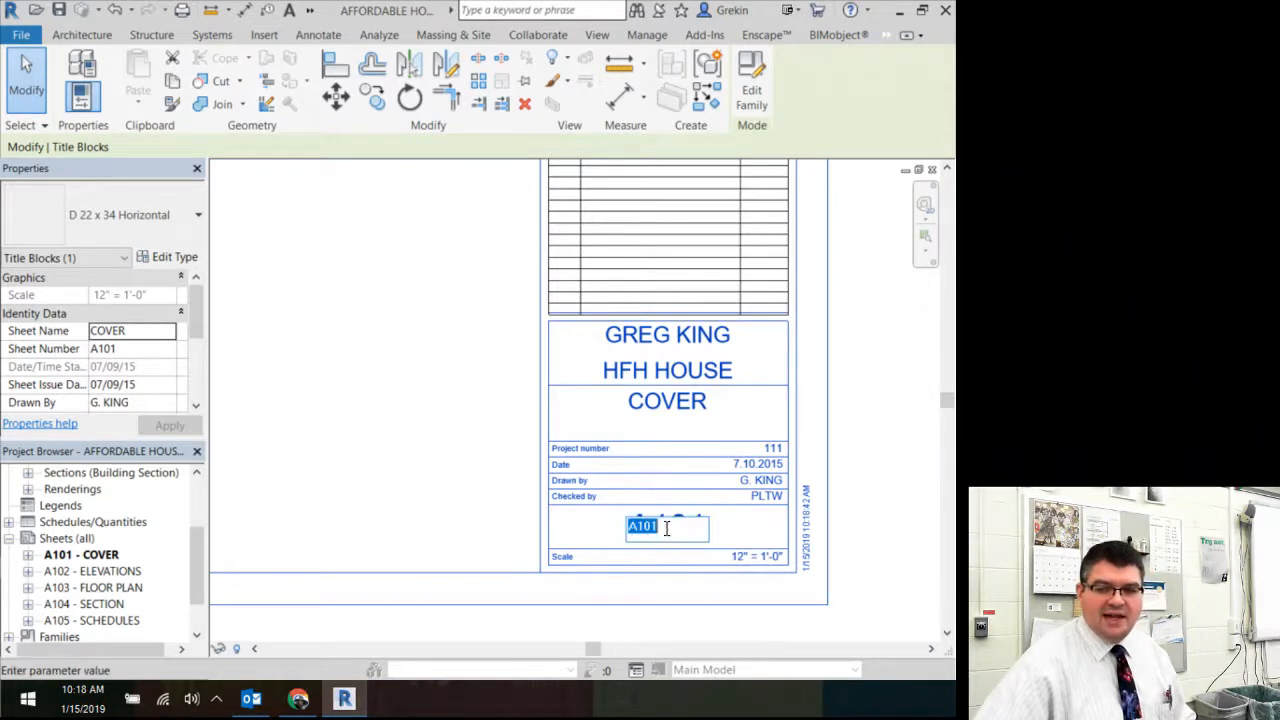
{"action": "left_click", "coordinate": [472, 528]}
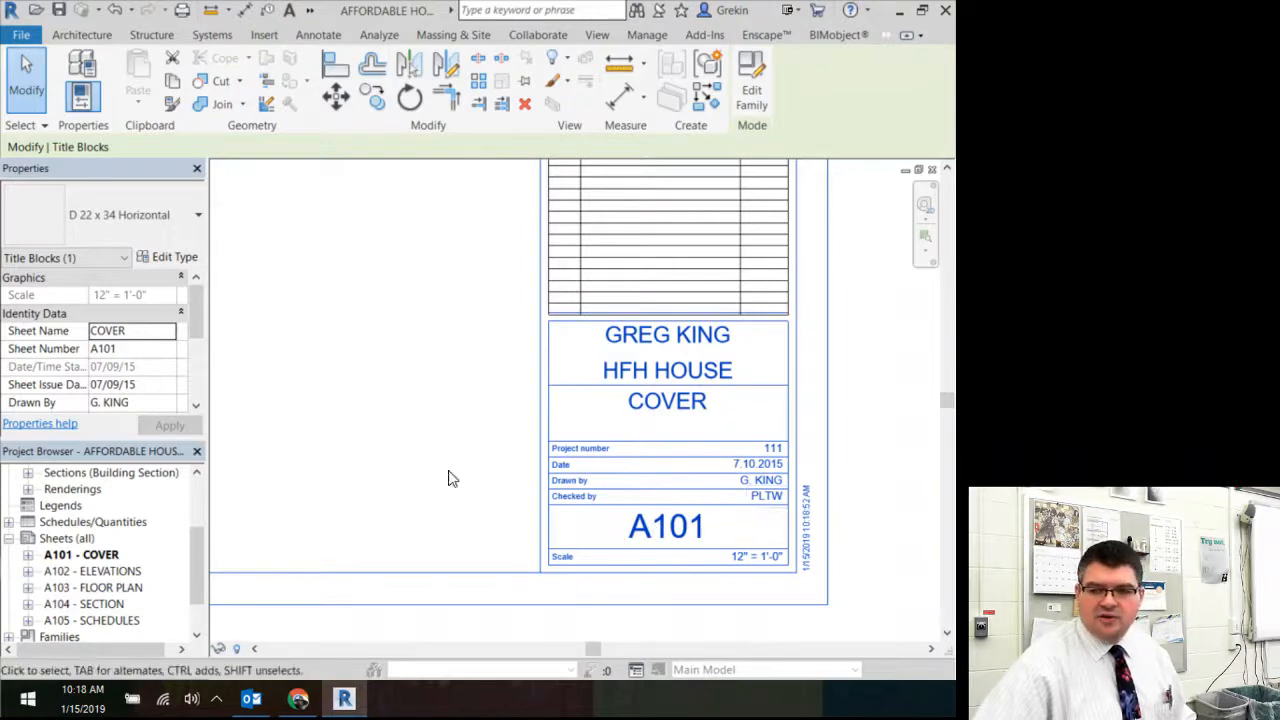
{"action": "left_click", "coordinate": [756, 482]}
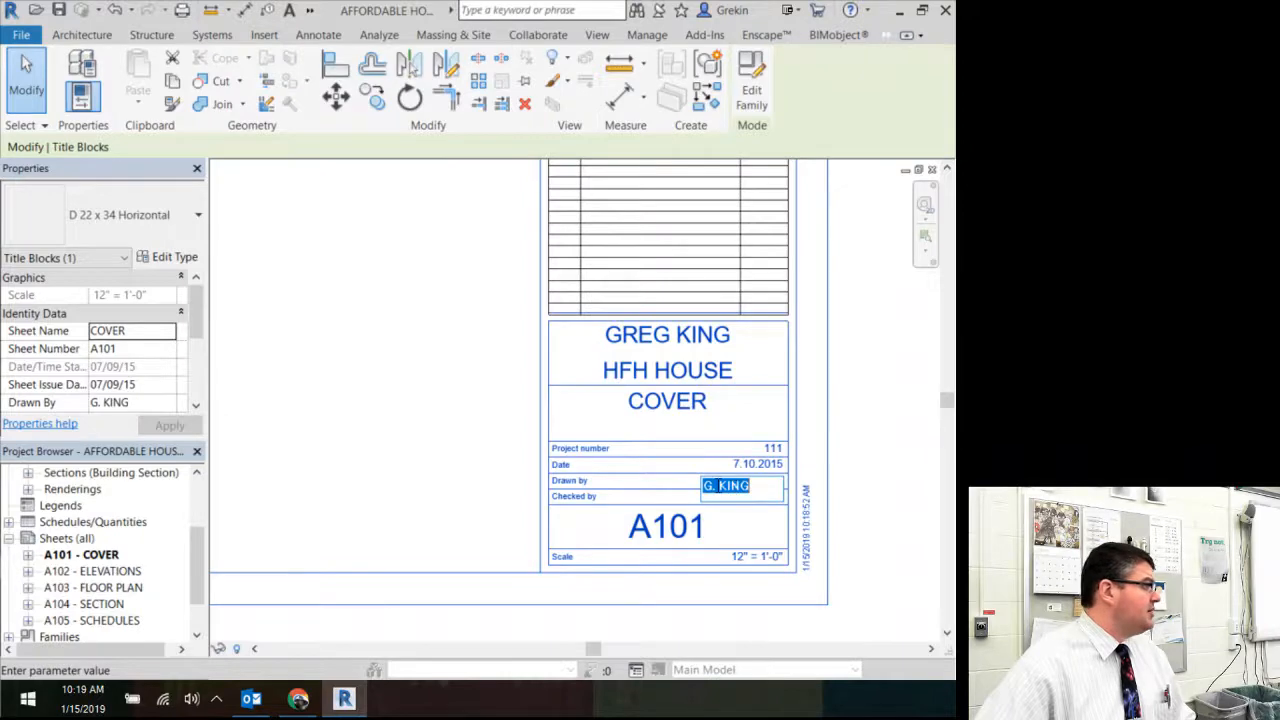
{"action": "left_click", "coordinate": [323, 403]}
- Try to place the FLOOR floor plan view on the A101 cover sheet
{"action": "scroll", "coordinate": [383, 360], "scroll_direction": "down", "scroll_amount": 4}
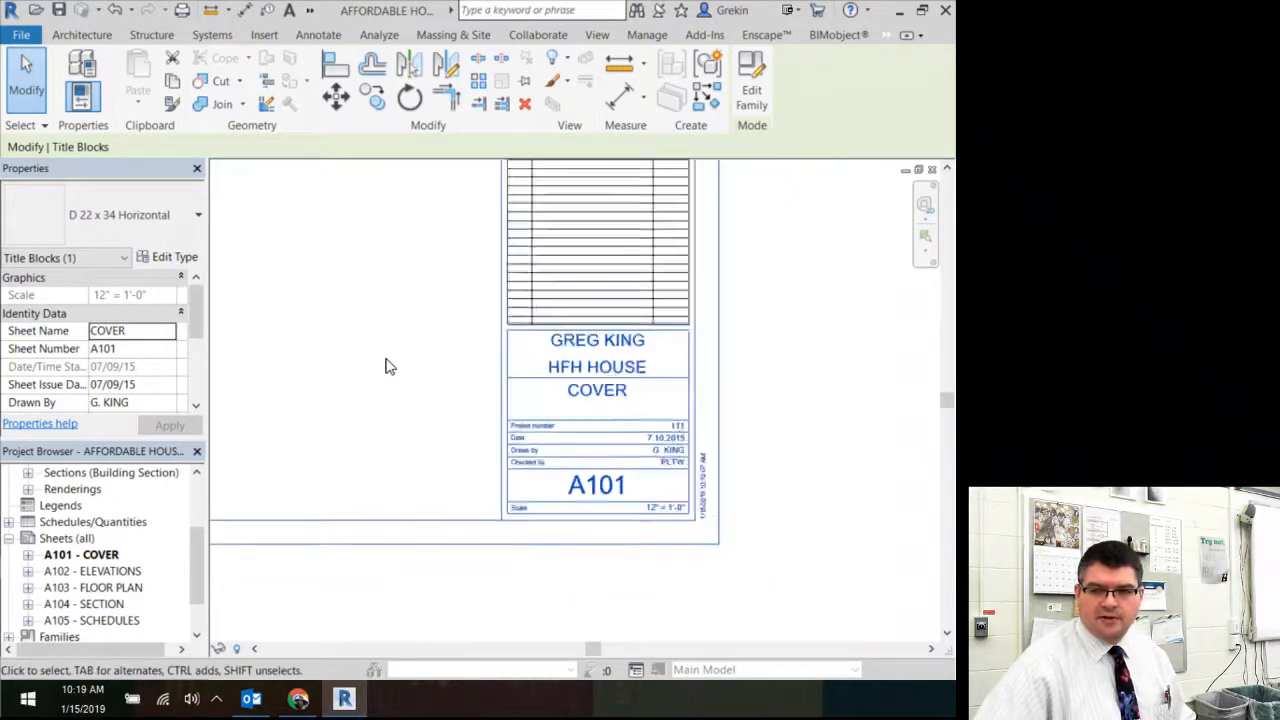
{"action": "middle_click_drag", "start_coordinate": [383, 360], "coordinate": [723, 586]}
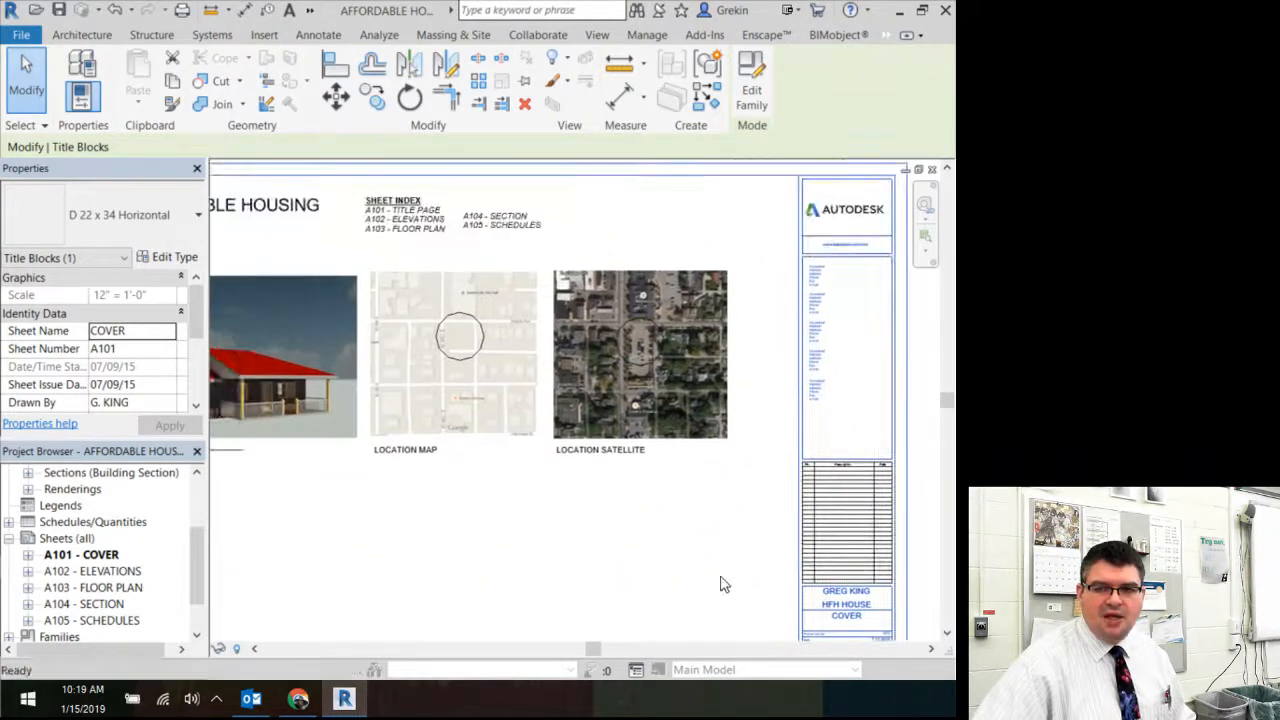
{"action": "scroll", "coordinate": [723, 586], "scroll_direction": "down", "scroll_amount": 2}
{"action": "middle_click_drag", "start_coordinate": [492, 468], "coordinate": [457, 449]}
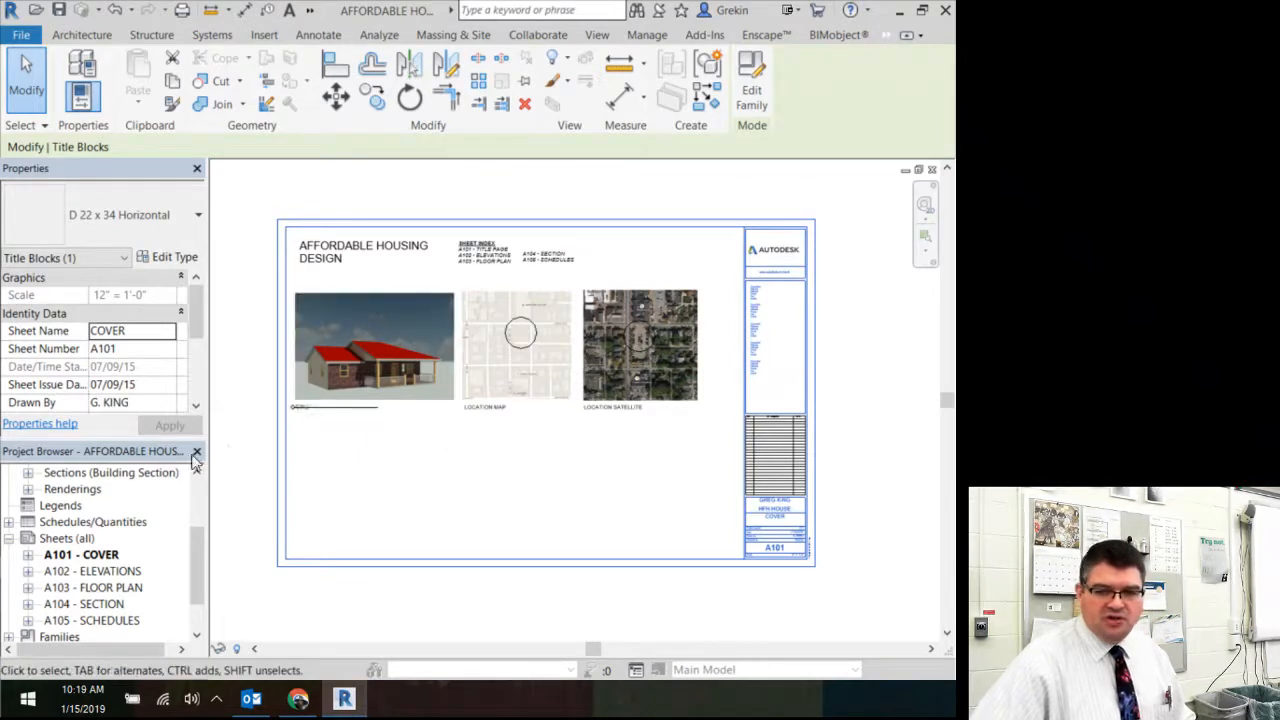
{"action": "left_click_drag", "start_coordinate": [195, 551], "coordinate": [193, 506]}
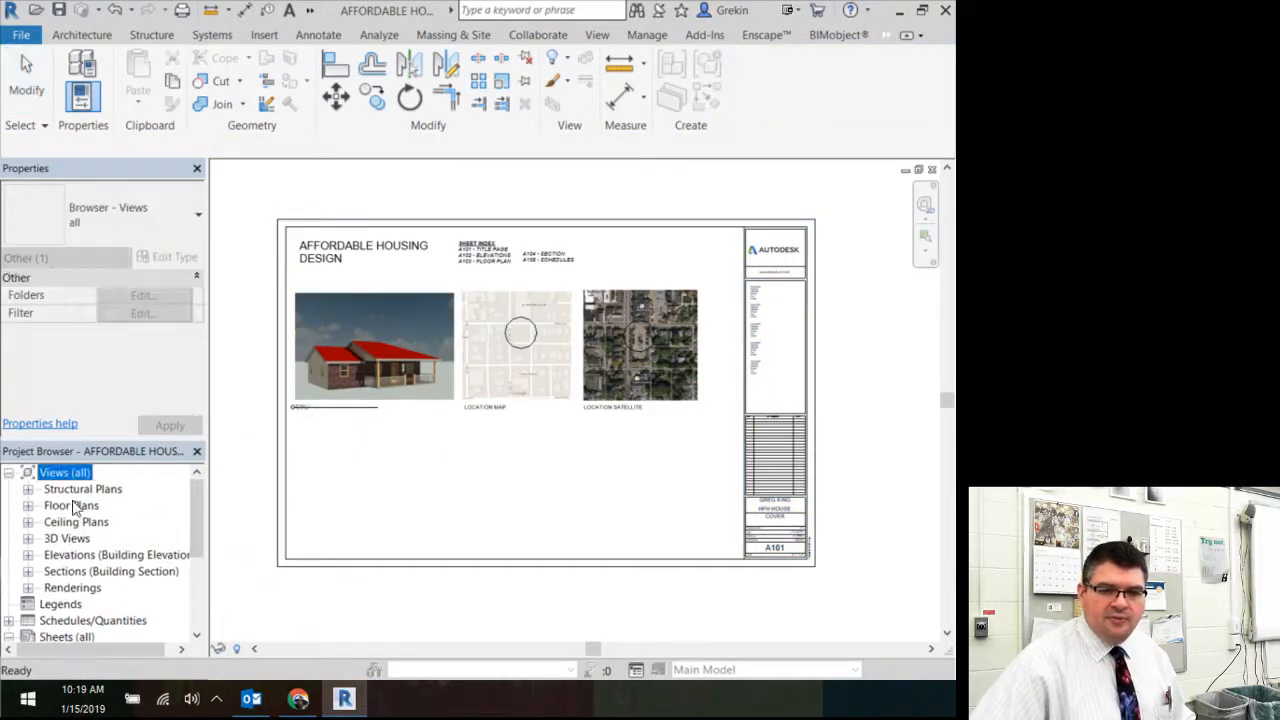
{"action": "left_click", "coordinate": [28, 505]}
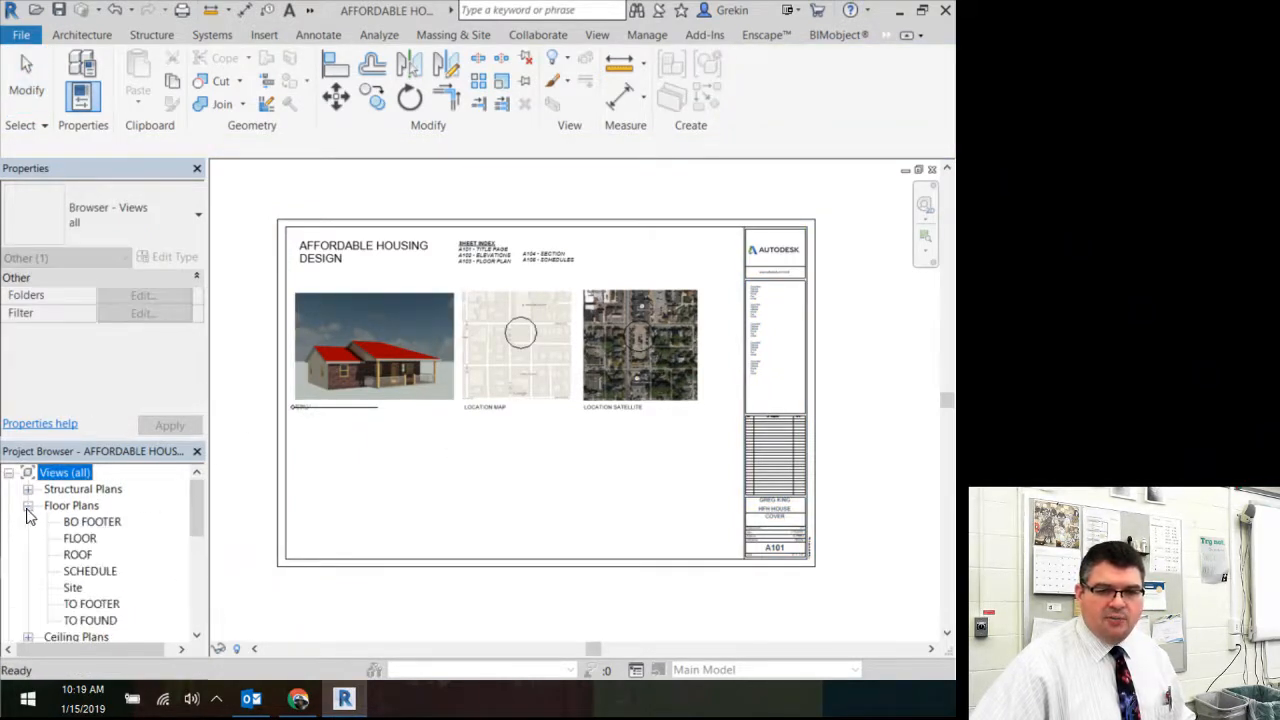
{"action": "left_click", "coordinate": [80, 542]}
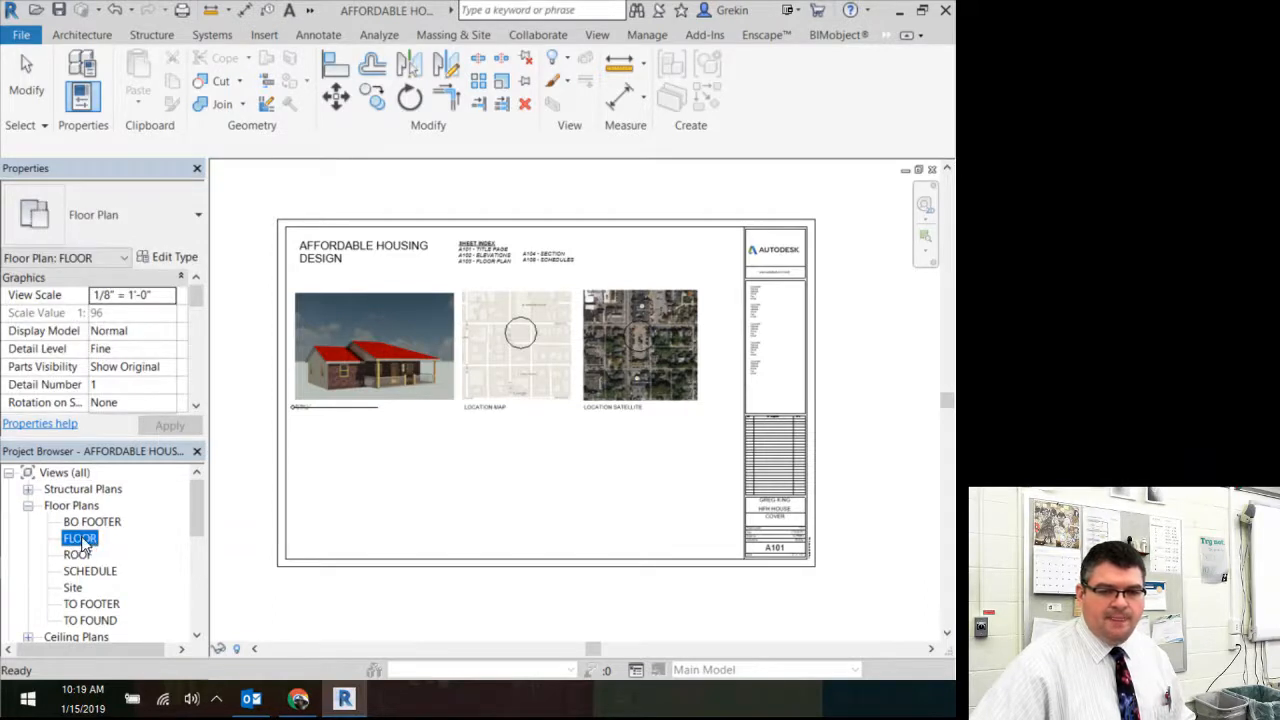
{"action": "left_click_drag", "start_coordinate": [84, 545], "coordinate": [440, 498]}
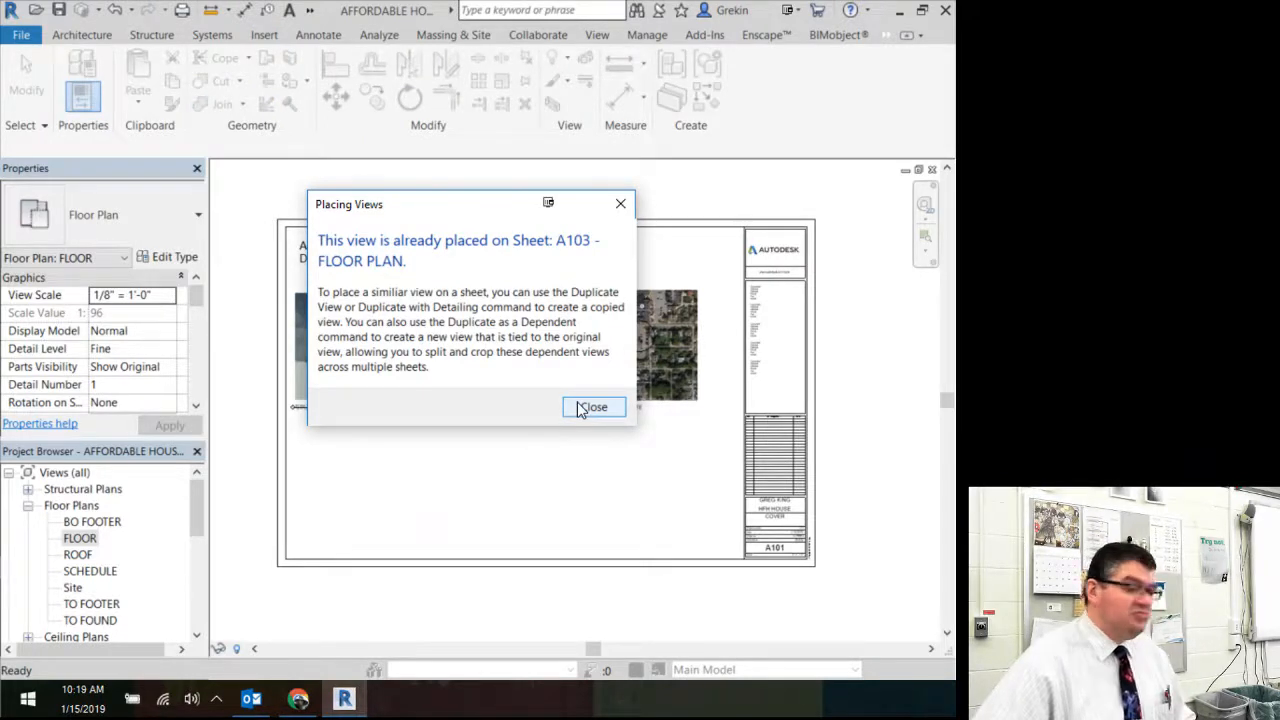
{"action": "left_click", "coordinate": [592, 407]}
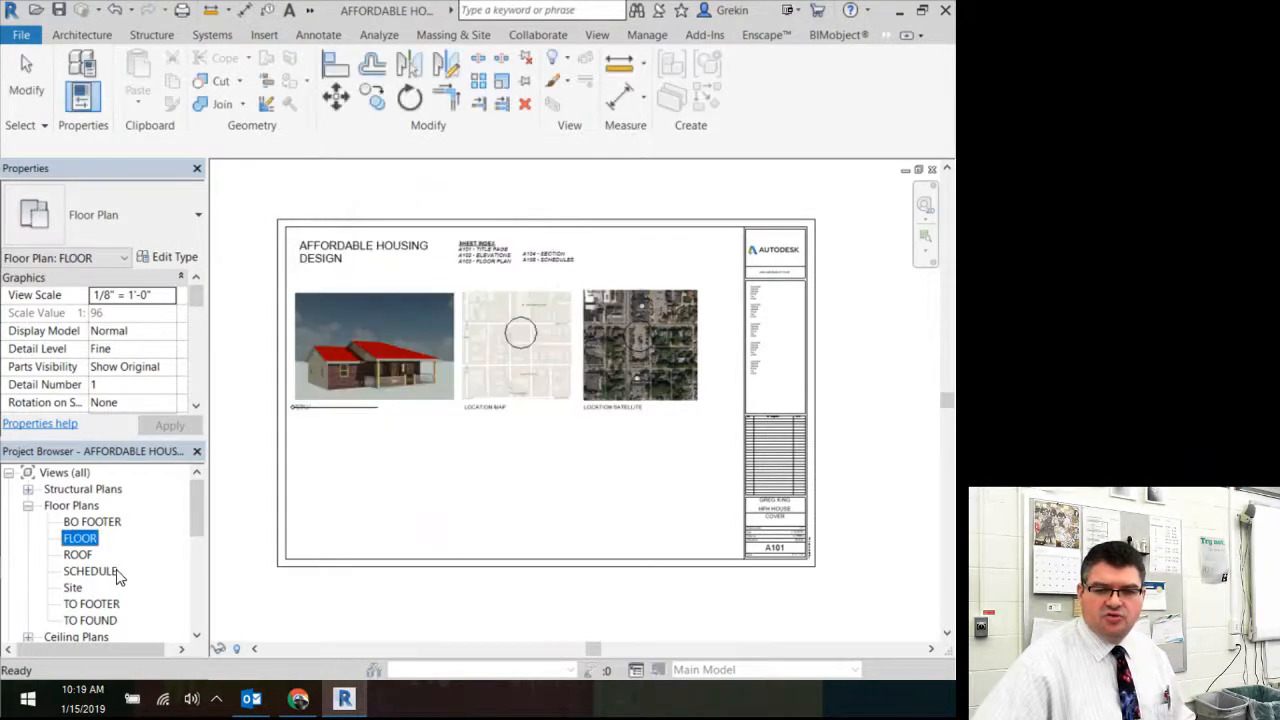
- Place the FLOOR ceiling plan view on the A101 cover sheet, and undo the placement
{"action": "scroll", "coordinate": [112, 572], "scroll_direction": "down", "scroll_amount": 1}
{"action": "scroll", "coordinate": [110, 570], "scroll_direction": "down", "scroll_amount": 2}
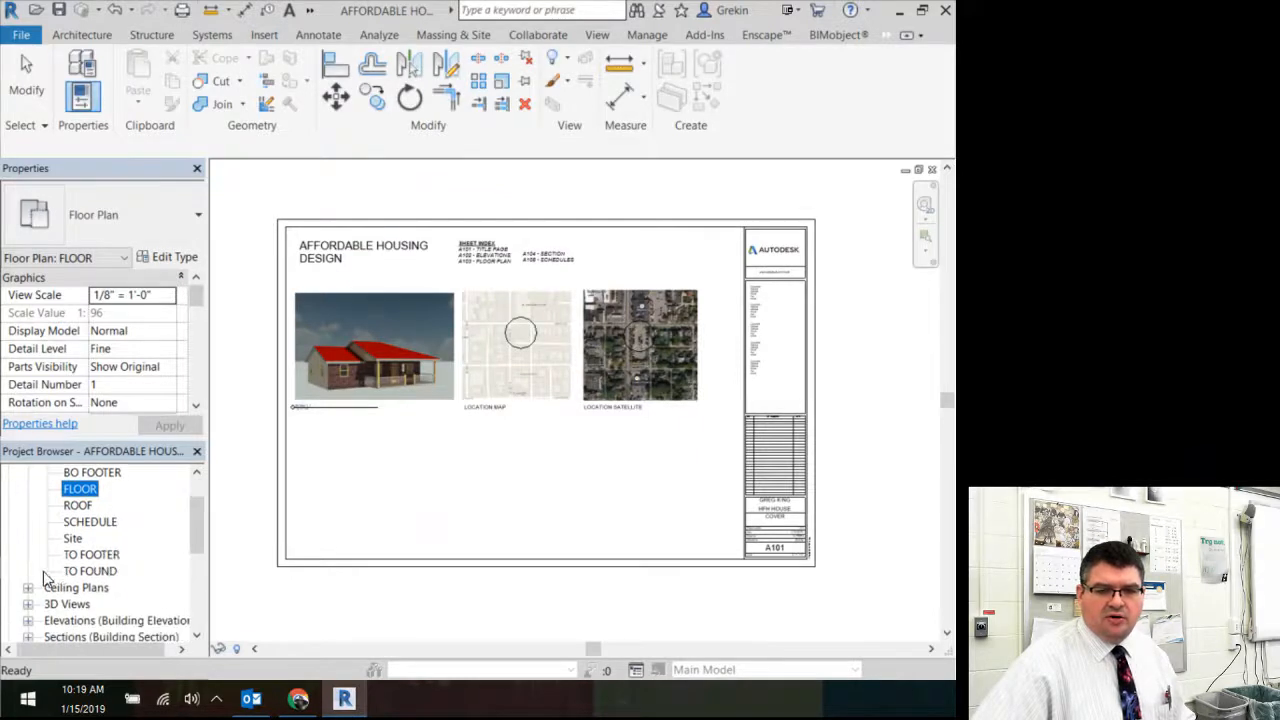
{"action": "left_click", "coordinate": [29, 589]}
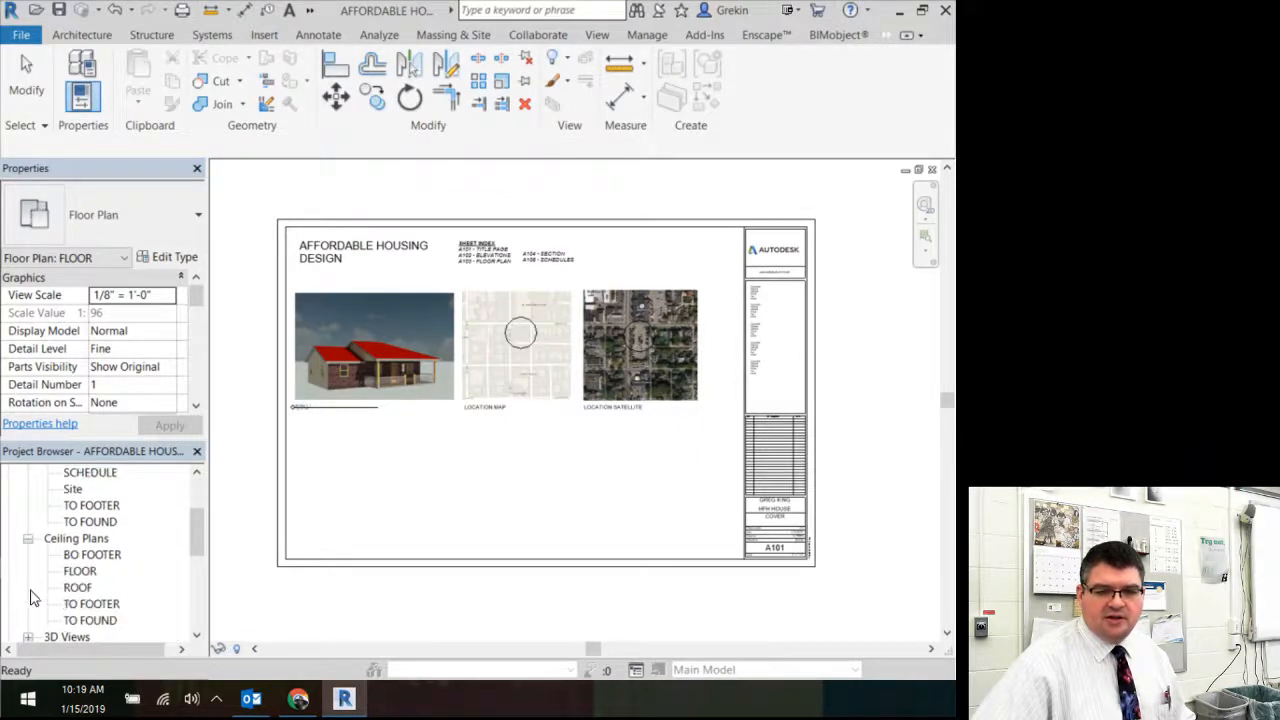
{"action": "left_click", "coordinate": [82, 572]}
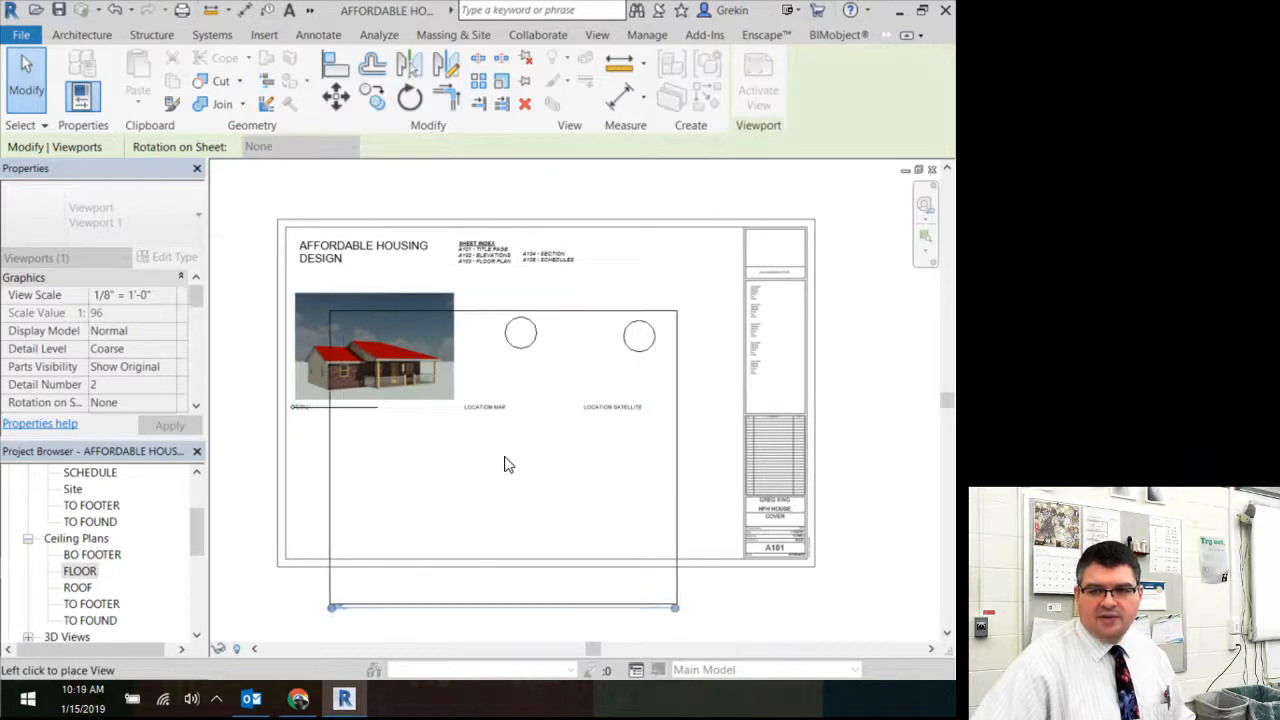
{"action": "left_click", "coordinate": [428, 507]}
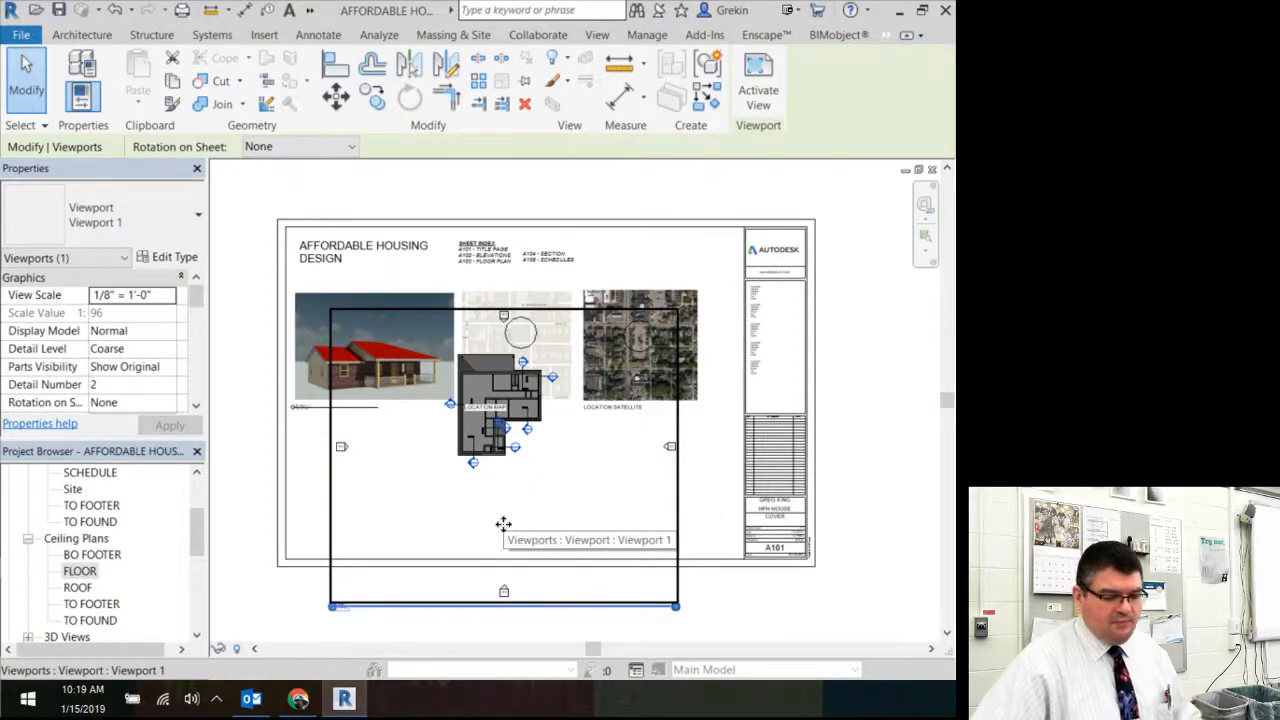
{"action": "left_click", "coordinate": [343, 572]}
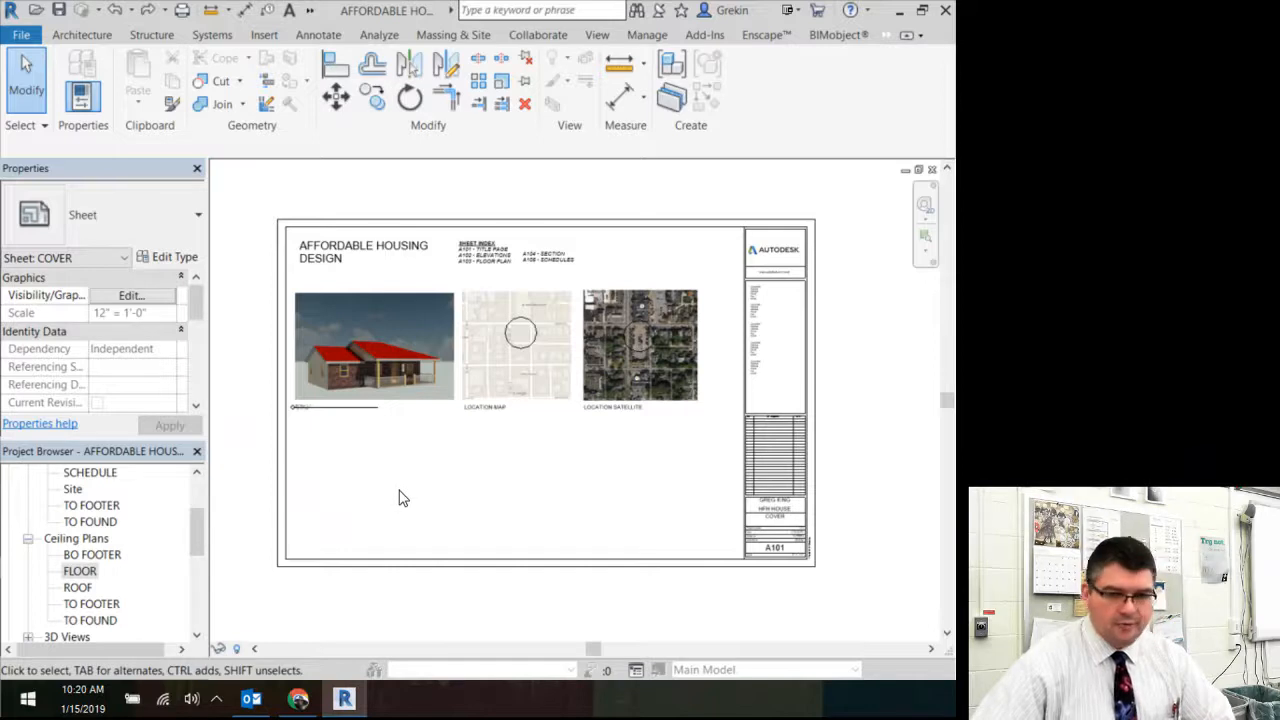
- Collapse the ceiling plans and open the A102 - ELEVATIONS sheet with its full layout in view
{"action": "left_click", "coordinate": [27, 541]}
{"action": "scroll", "coordinate": [40, 590], "scroll_direction": "down", "scroll_amount": 4}
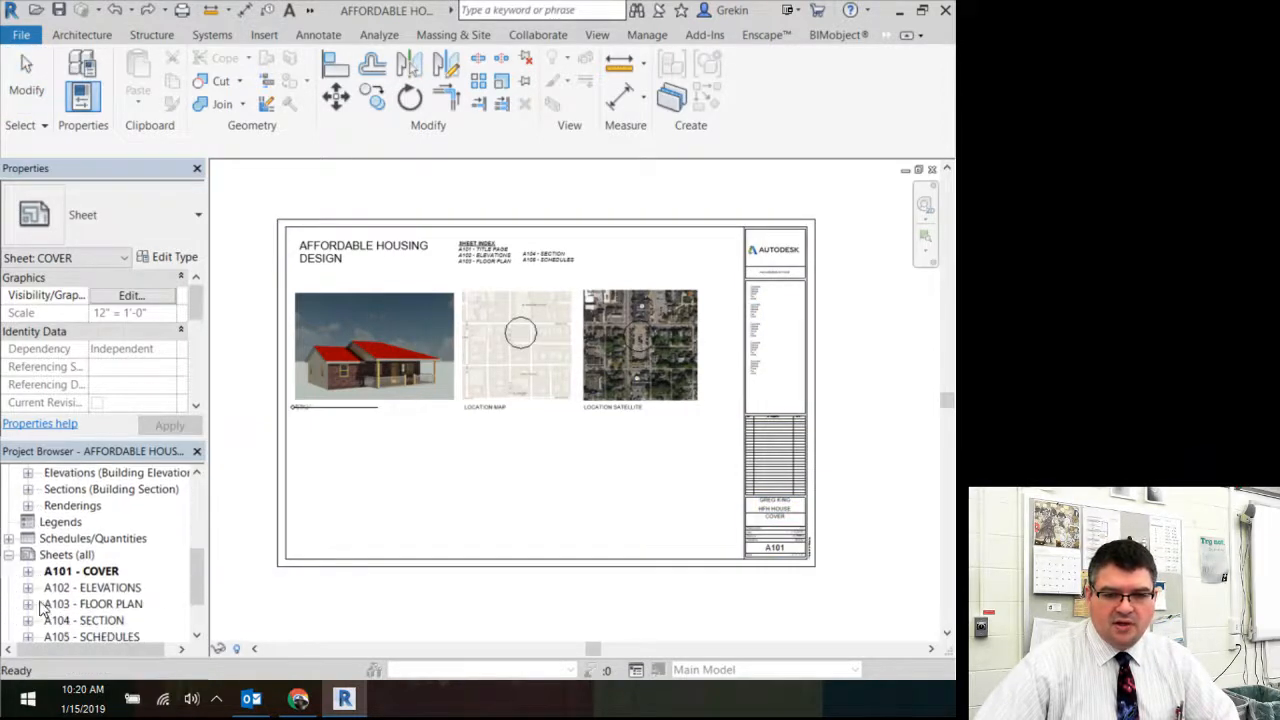
{"action": "double_click", "coordinate": [86, 588]}
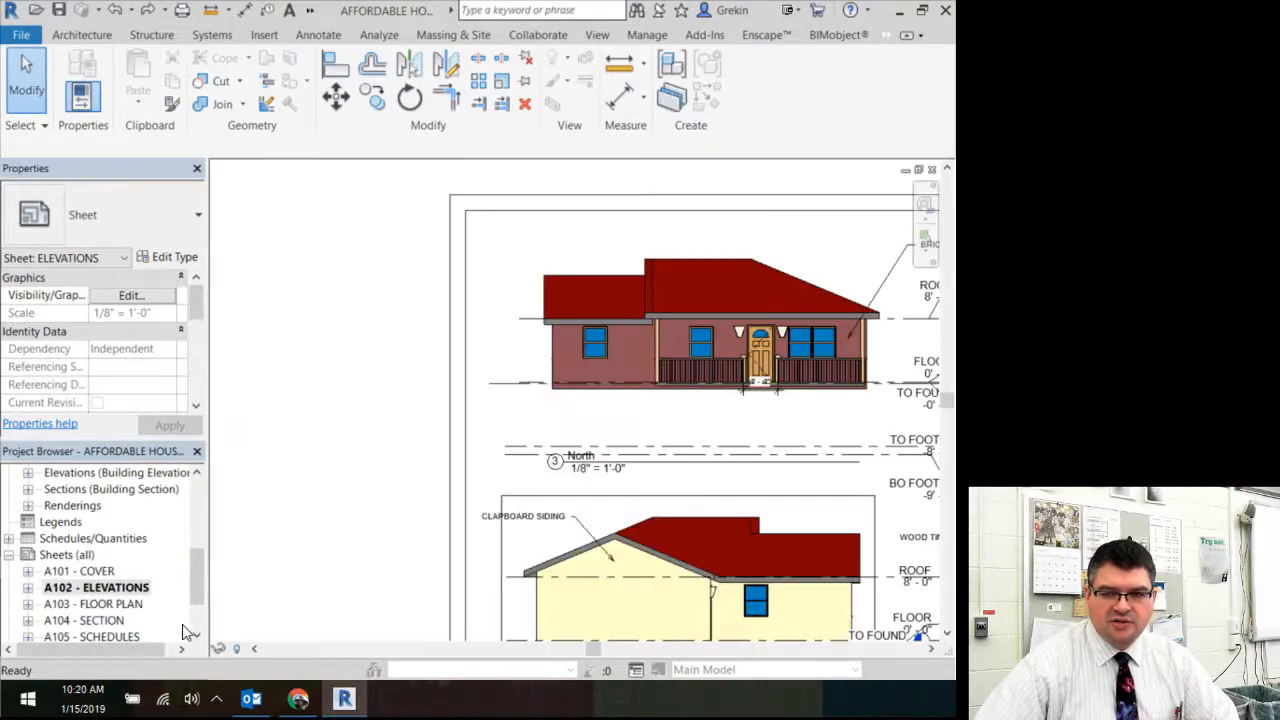
{"action": "scroll", "coordinate": [414, 514], "scroll_direction": "up", "scroll_amount": 3}
{"action": "scroll", "coordinate": [414, 514], "scroll_direction": "down", "scroll_amount": 6}
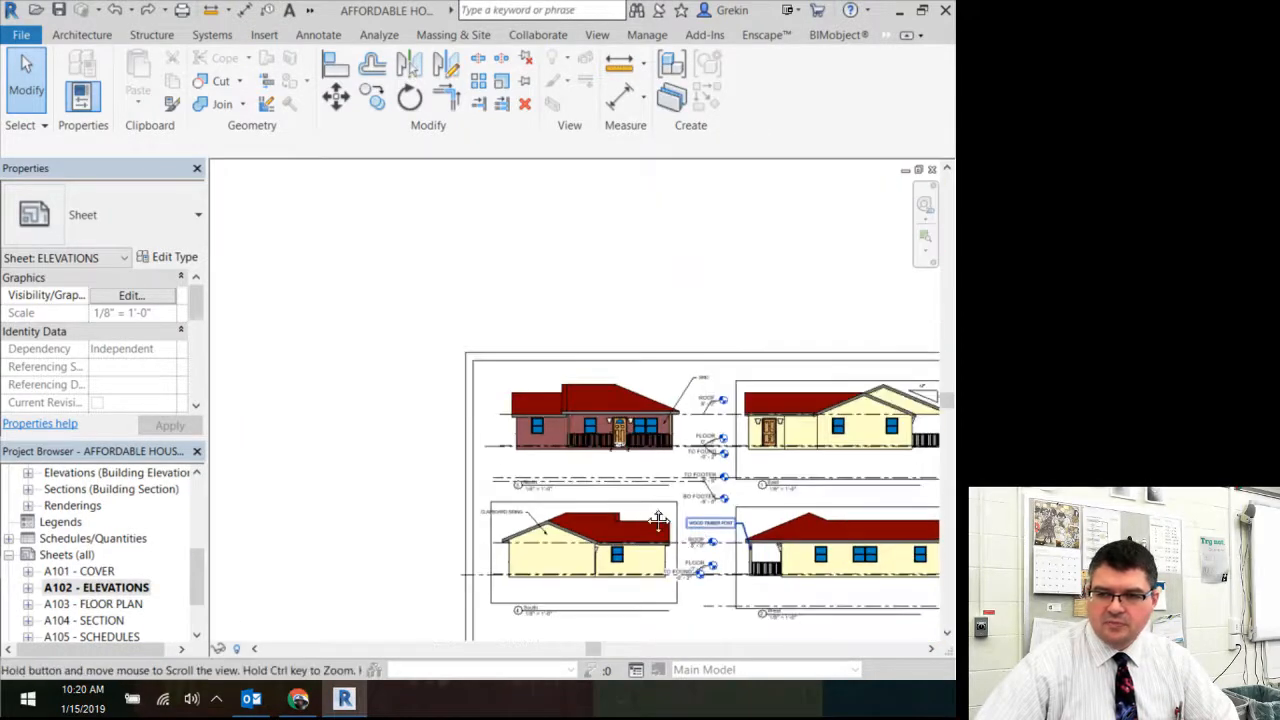
{"action": "middle_click_drag", "start_coordinate": [658, 519], "coordinate": [442, 416]}
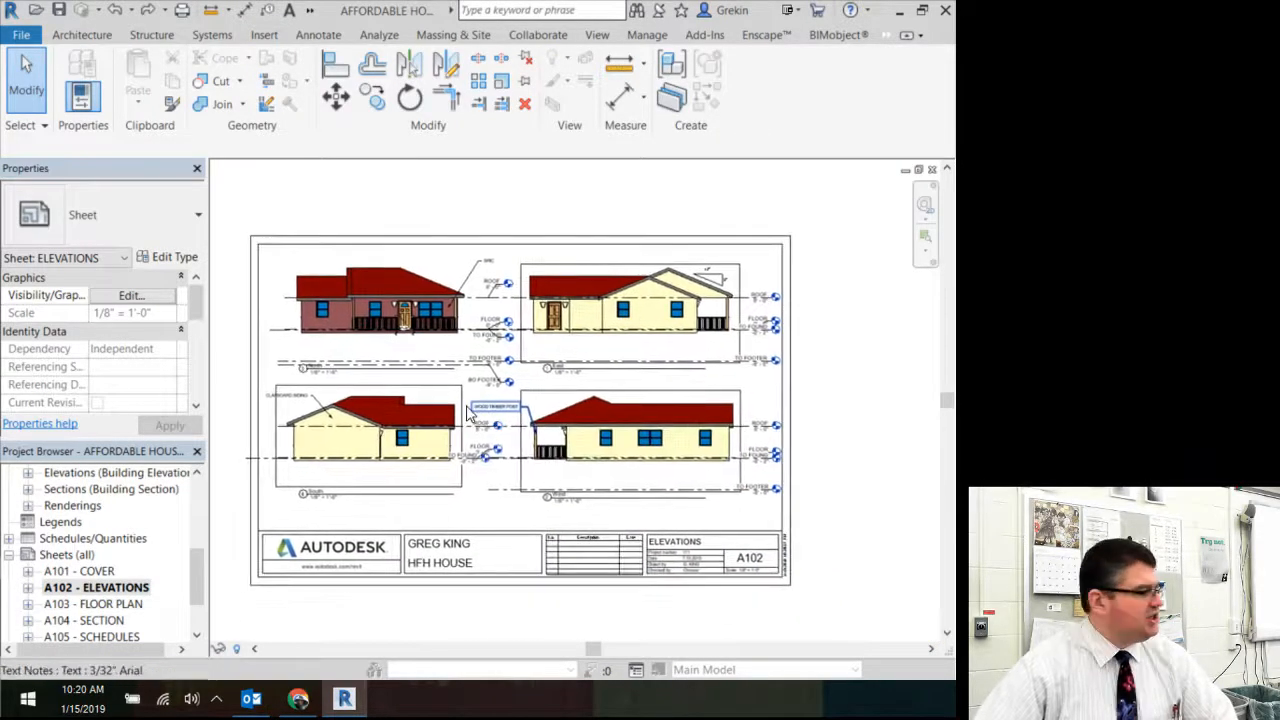
{"action": "scroll", "coordinate": [466, 413], "scroll_direction": "down", "scroll_amount": 1}
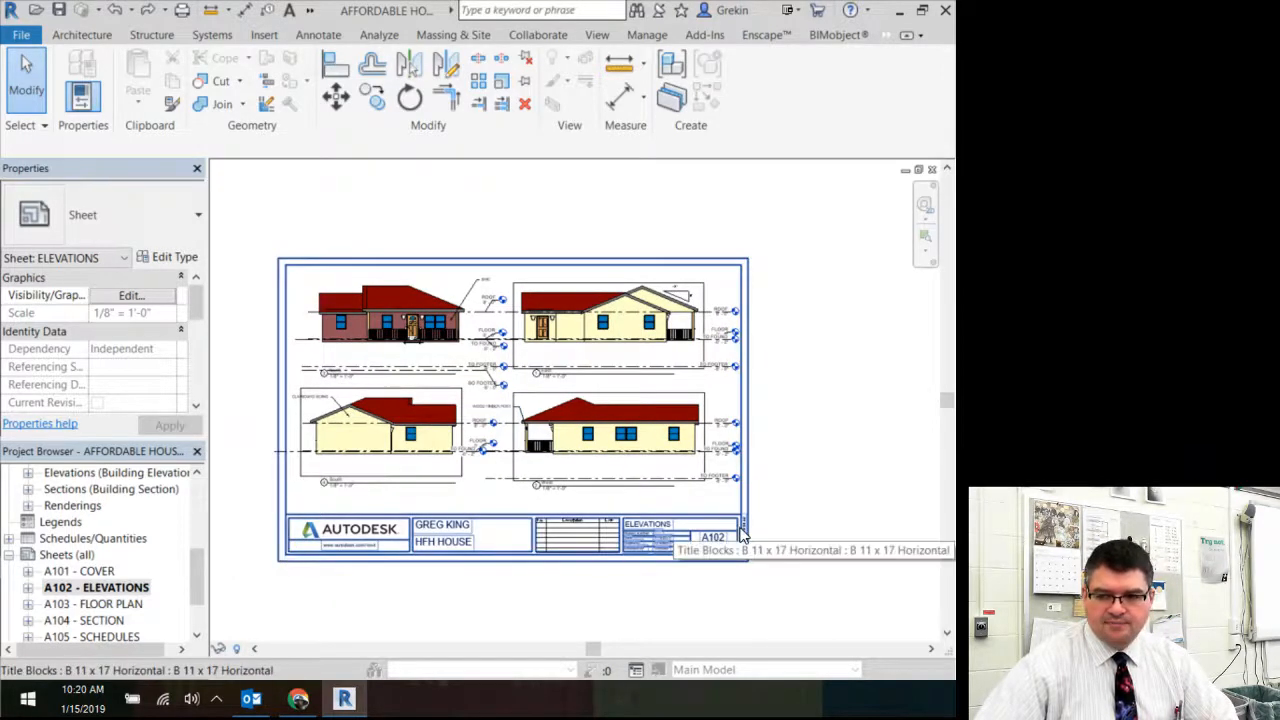
- Select the A102 titleblock, open its client name and project name values for editing in turn, and leave each
{"action": "scroll", "coordinate": [450, 553], "scroll_direction": "up", "scroll_amount": 4}
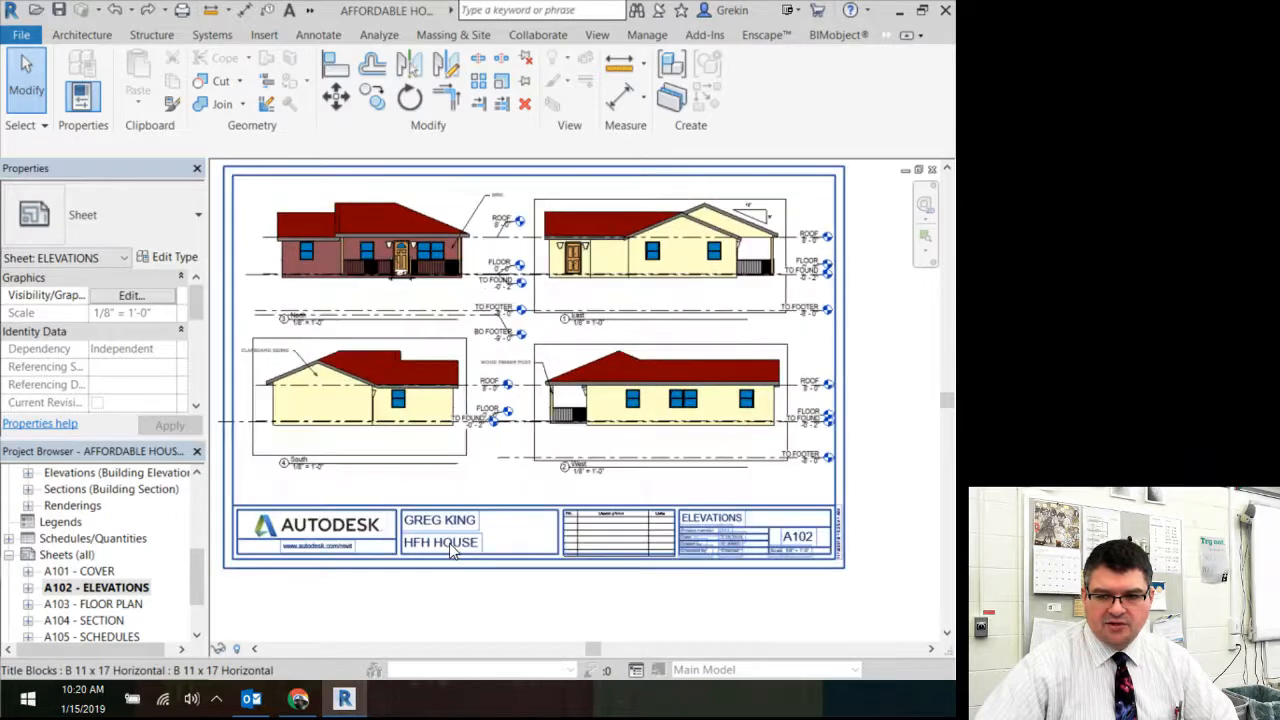
{"action": "left_click", "coordinate": [423, 563]}
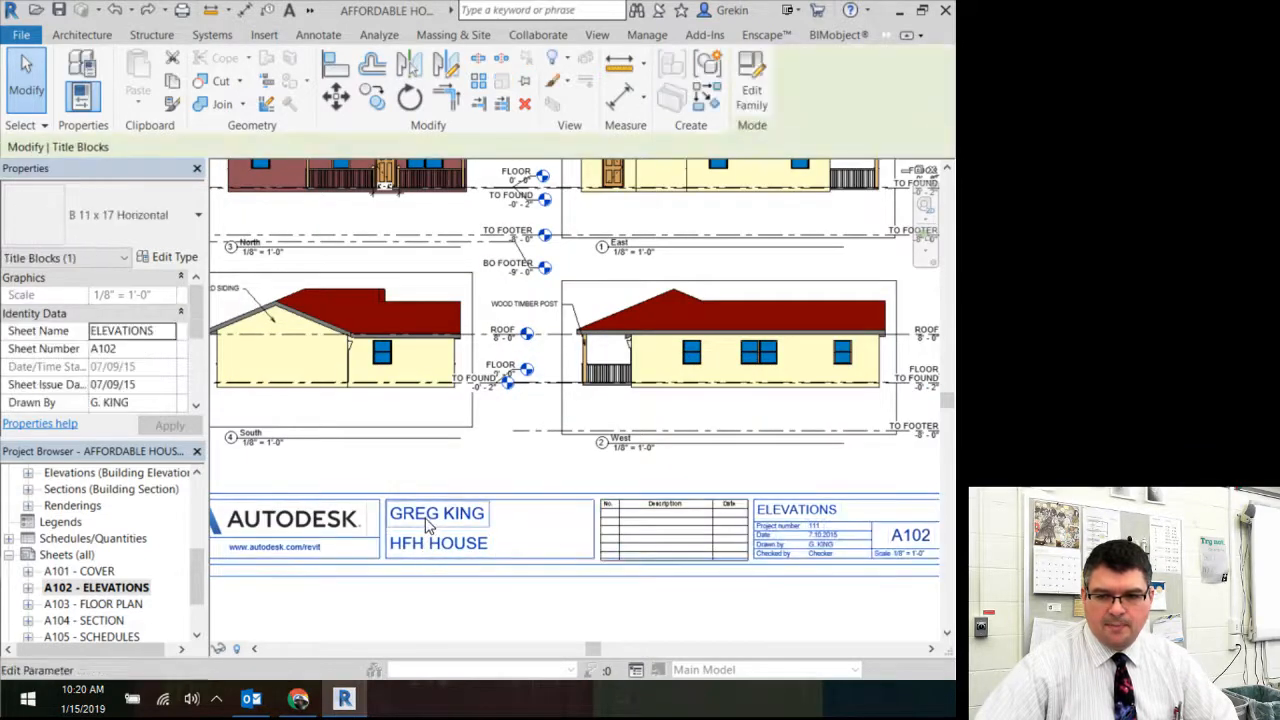
{"action": "left_click", "coordinate": [426, 516]}
{"action": "left_click", "coordinate": [411, 573]}
{"action": "left_click", "coordinate": [428, 543]}
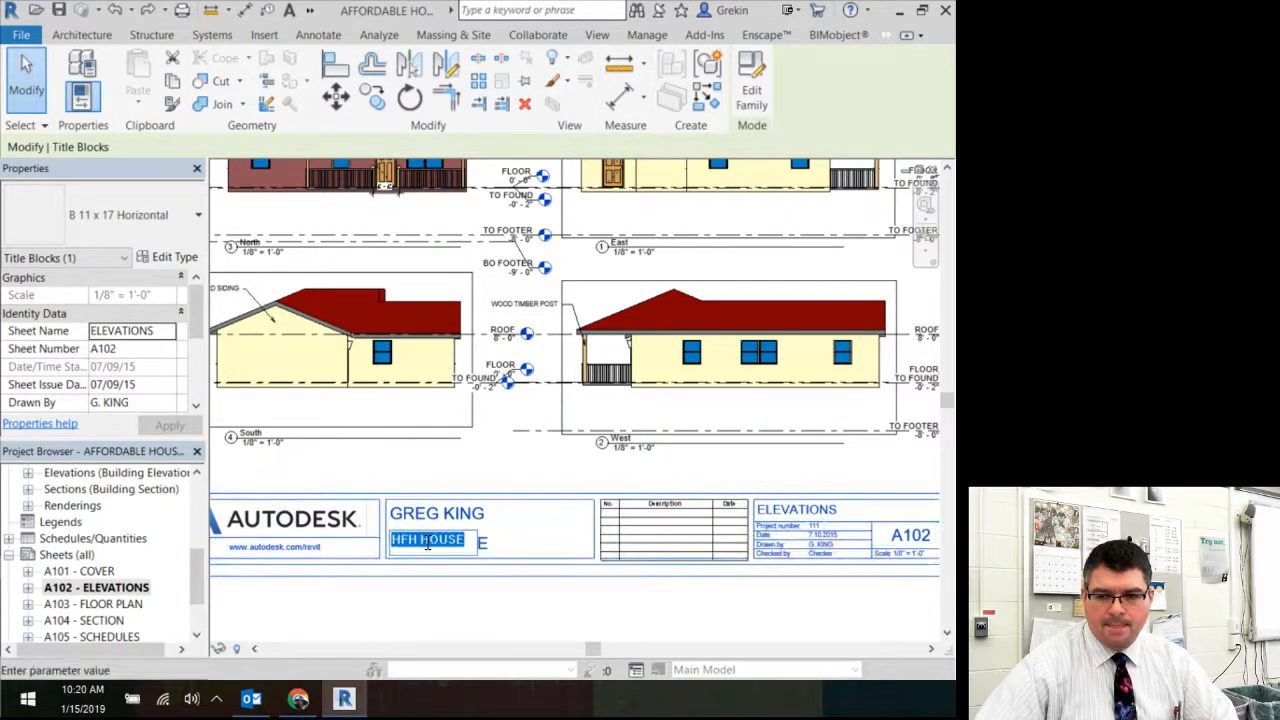
{"action": "left_click", "coordinate": [419, 600]}
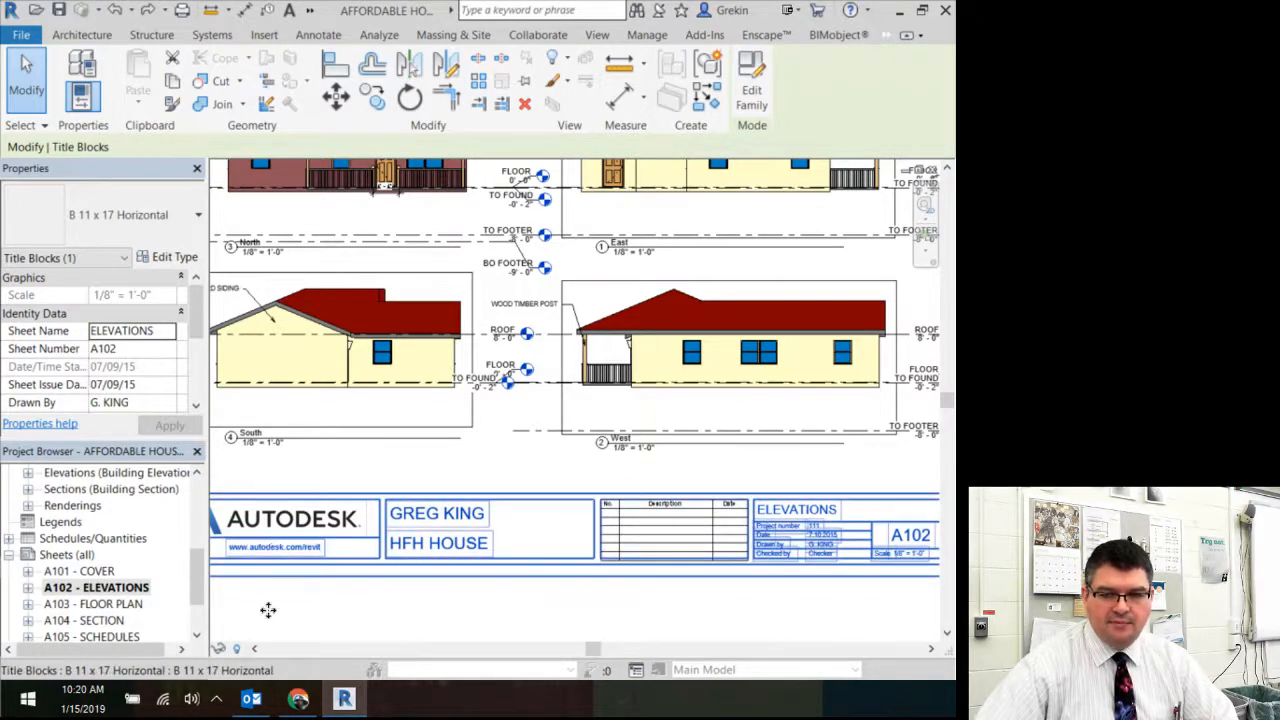
{"action": "scroll", "coordinate": [360, 609], "scroll_direction": "down", "scroll_amount": 2}
{"action": "scroll", "coordinate": [360, 609], "scroll_direction": "down", "scroll_amount": 1}
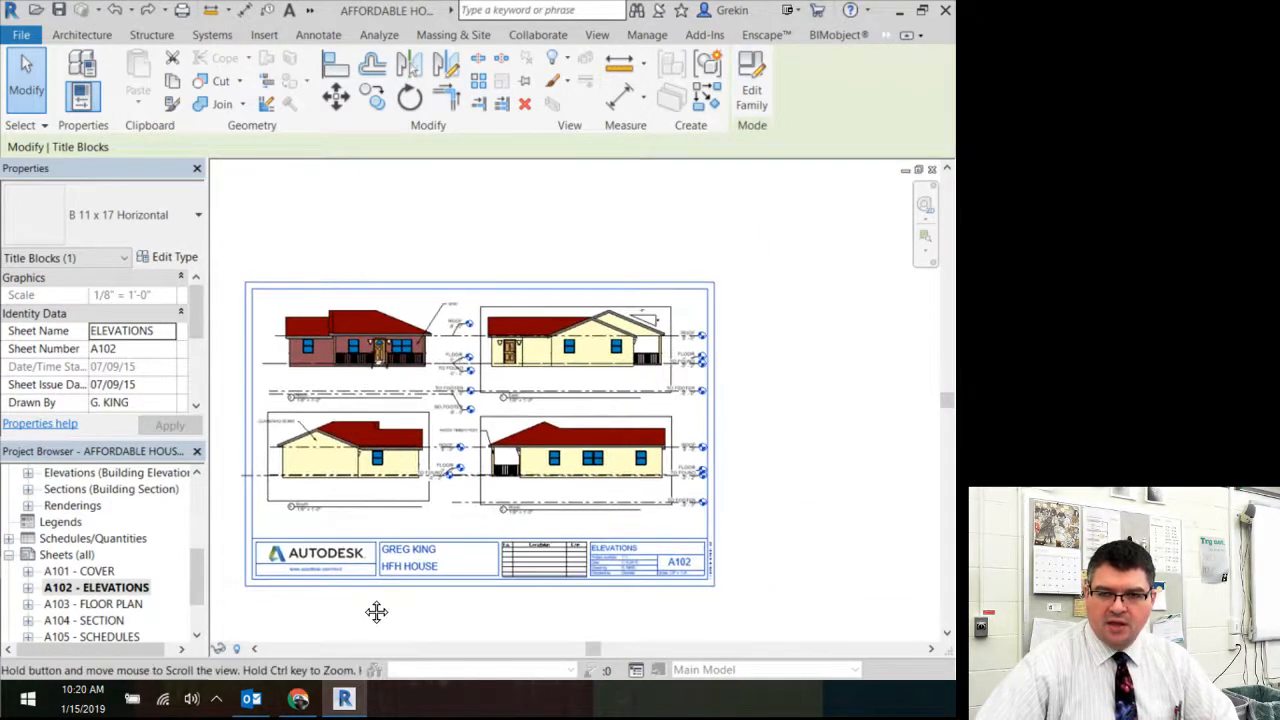
{"action": "middle_click_drag", "start_coordinate": [499, 484], "coordinate": [506, 484]}
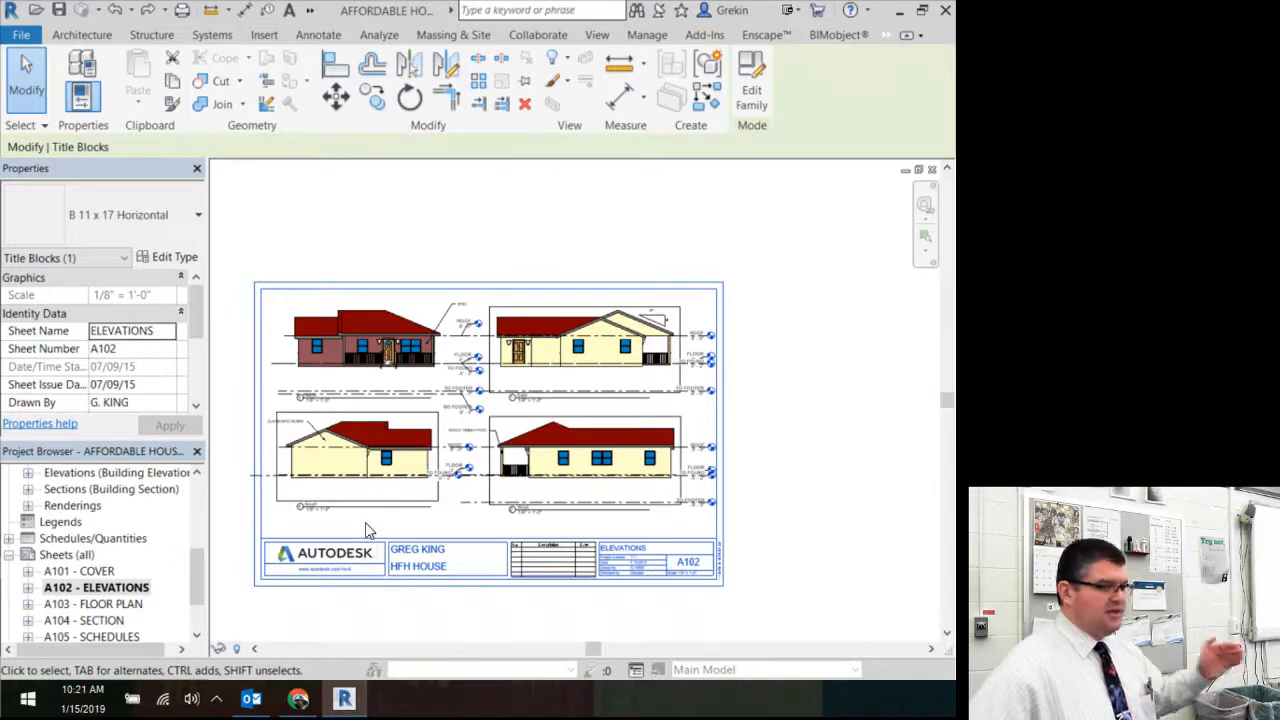
- Review the titleblock types available for the A102 sheet, and leave the current type in place
{"action": "left_click", "coordinate": [246, 262]}
{"action": "left_click", "coordinate": [256, 304]}
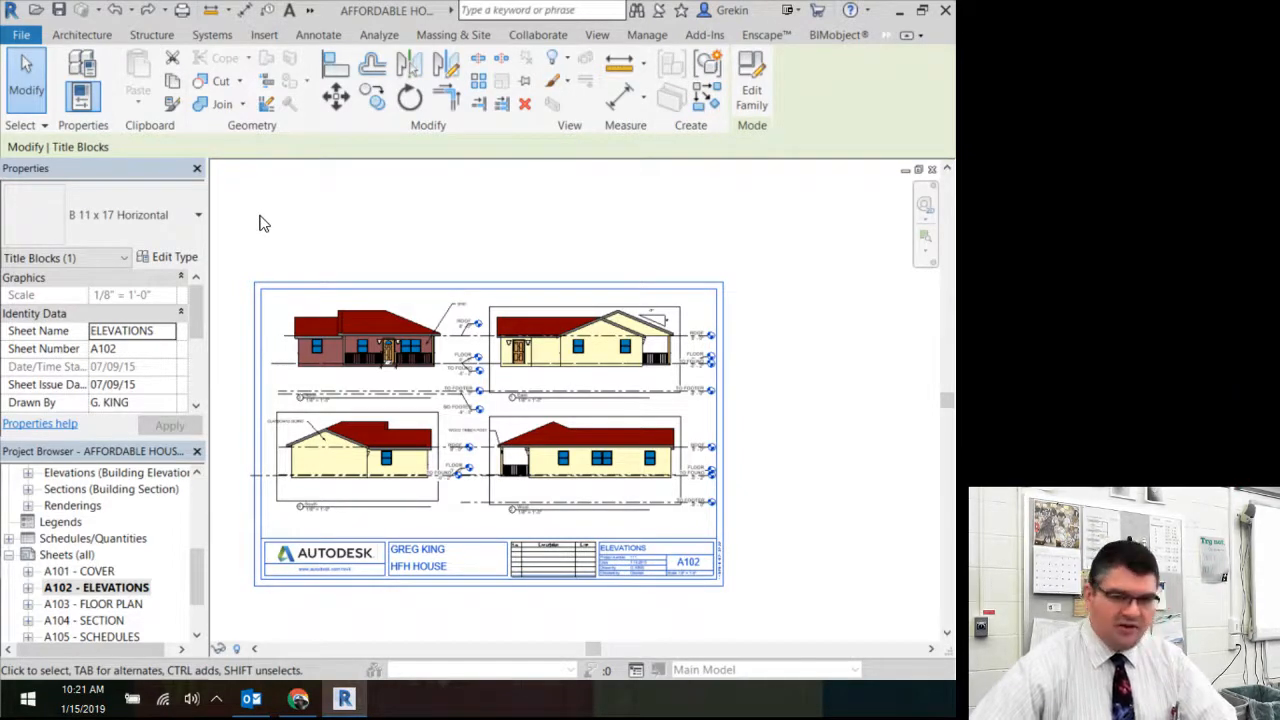
{"action": "left_click", "coordinate": [111, 214]}
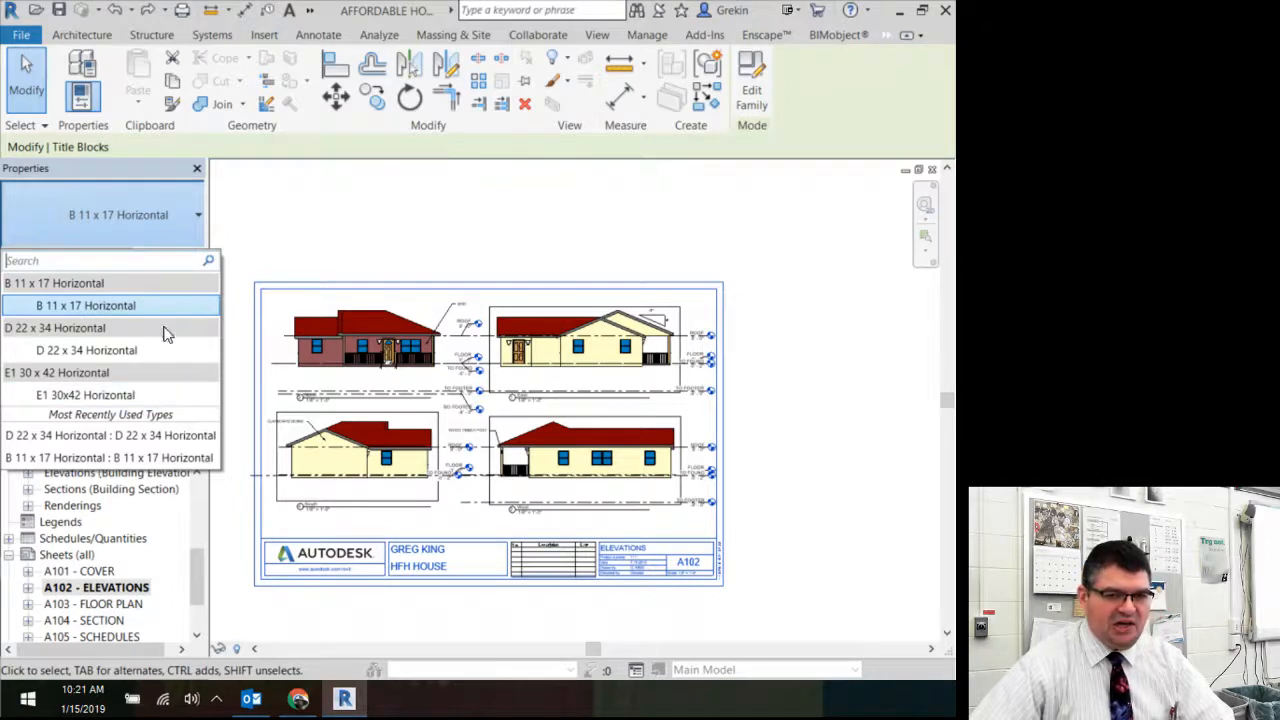
{"action": "left_click", "coordinate": [250, 241]}
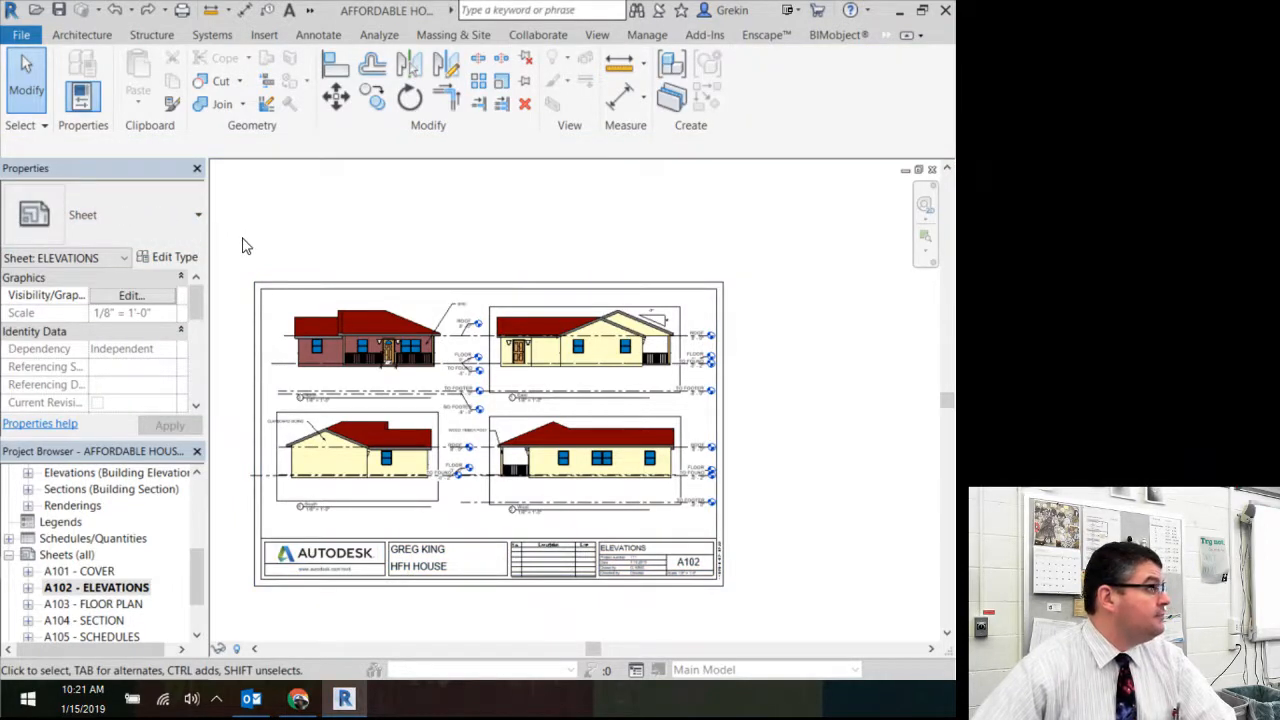
- Start a new sheet to review the titleblocks it offers, and cancel it
{"action": "left_click", "coordinate": [86, 556]}
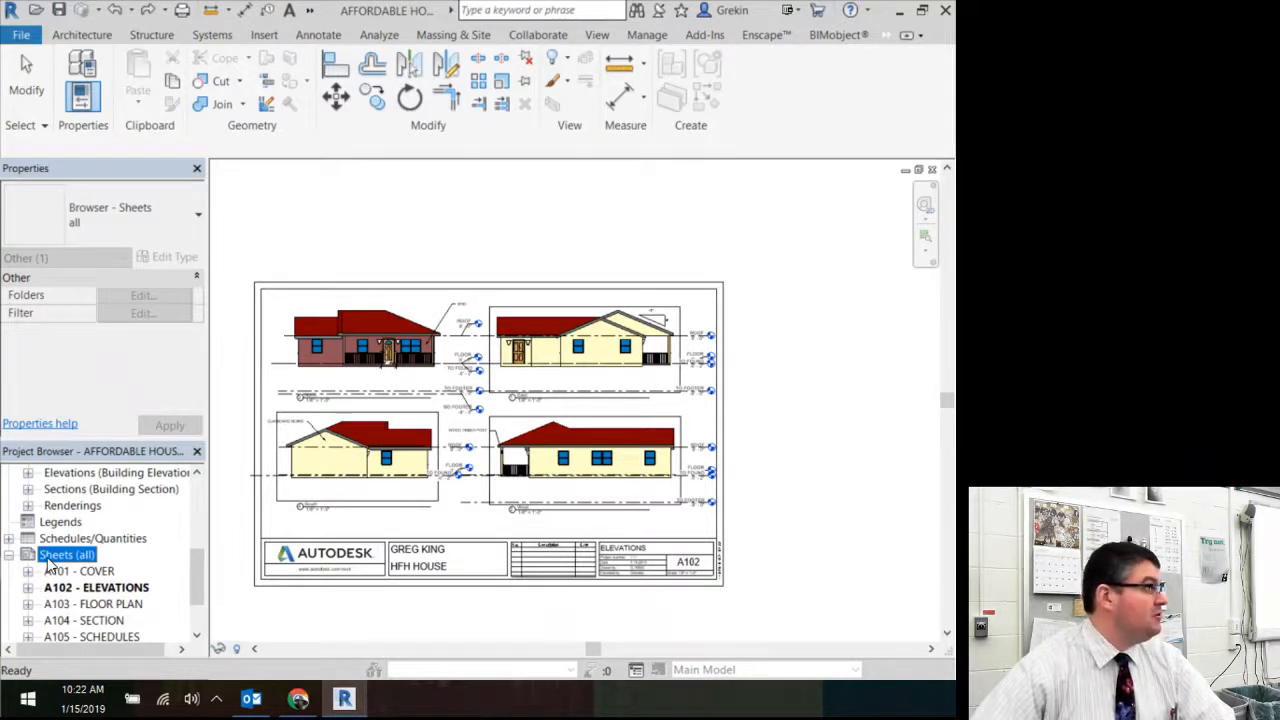
{"action": "right_click", "coordinate": [50, 564]}
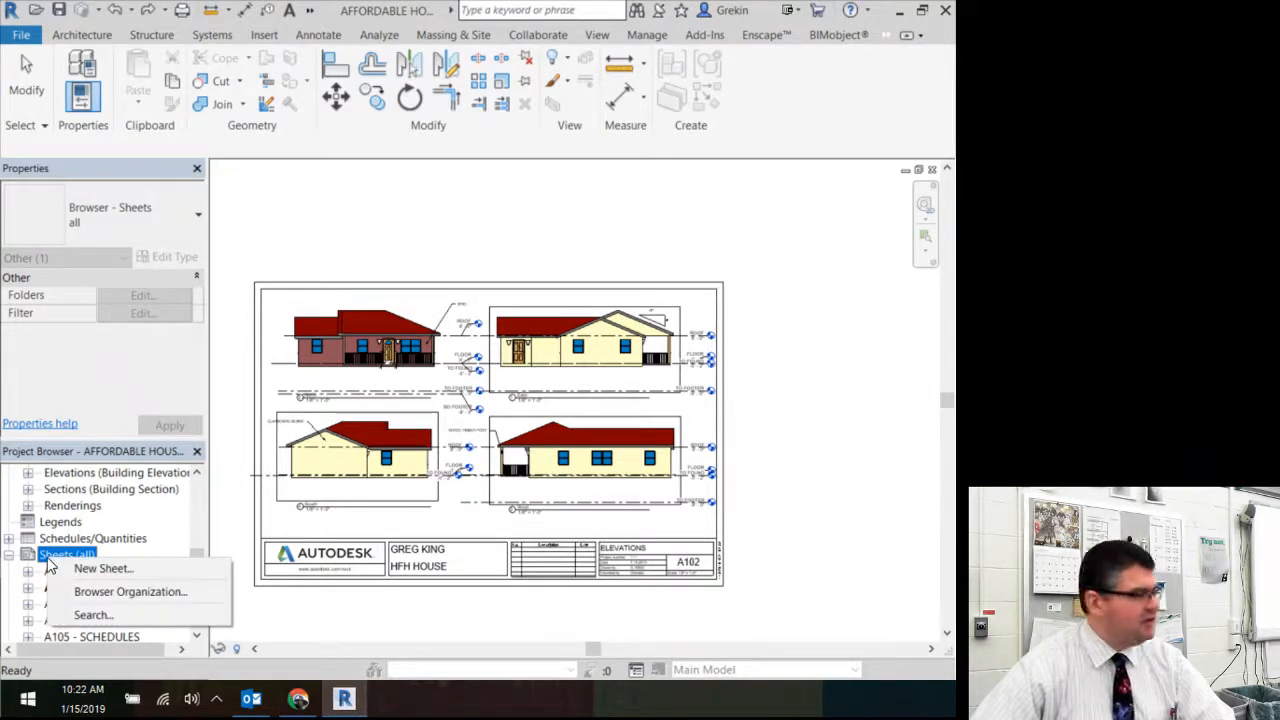
{"action": "left_click", "coordinate": [68, 568]}
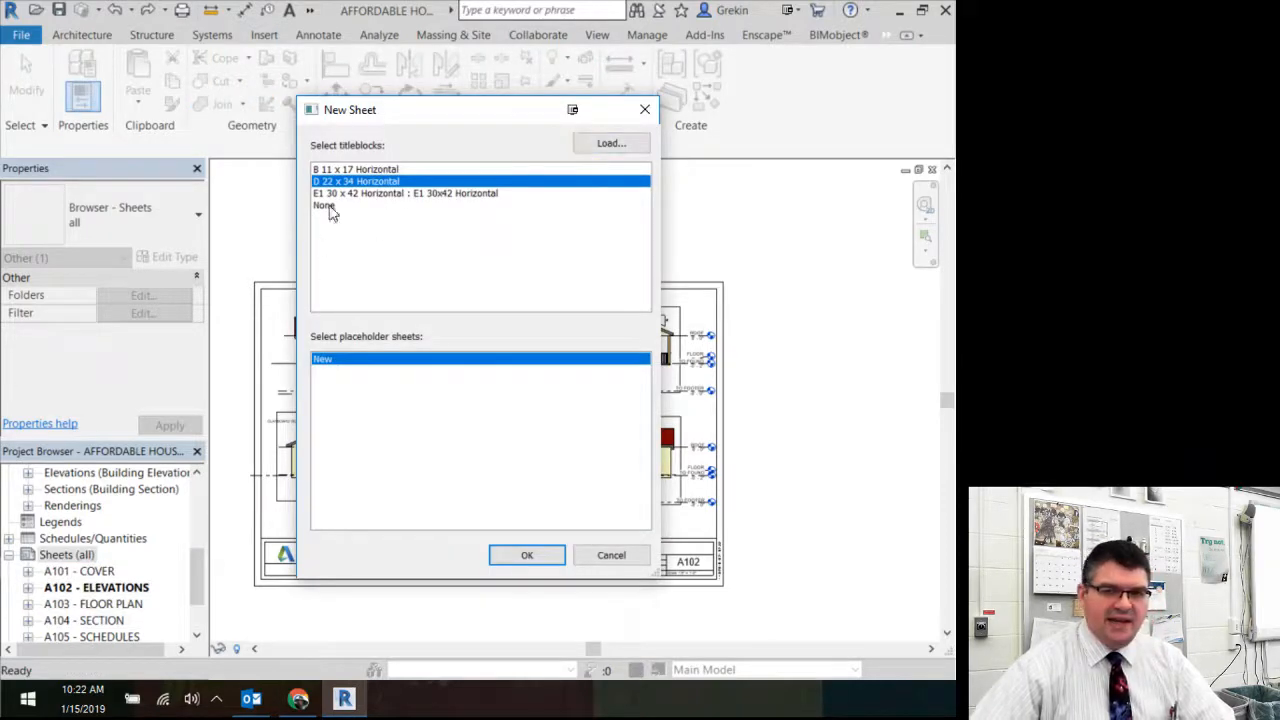
{"action": "left_click", "coordinate": [611, 556]}
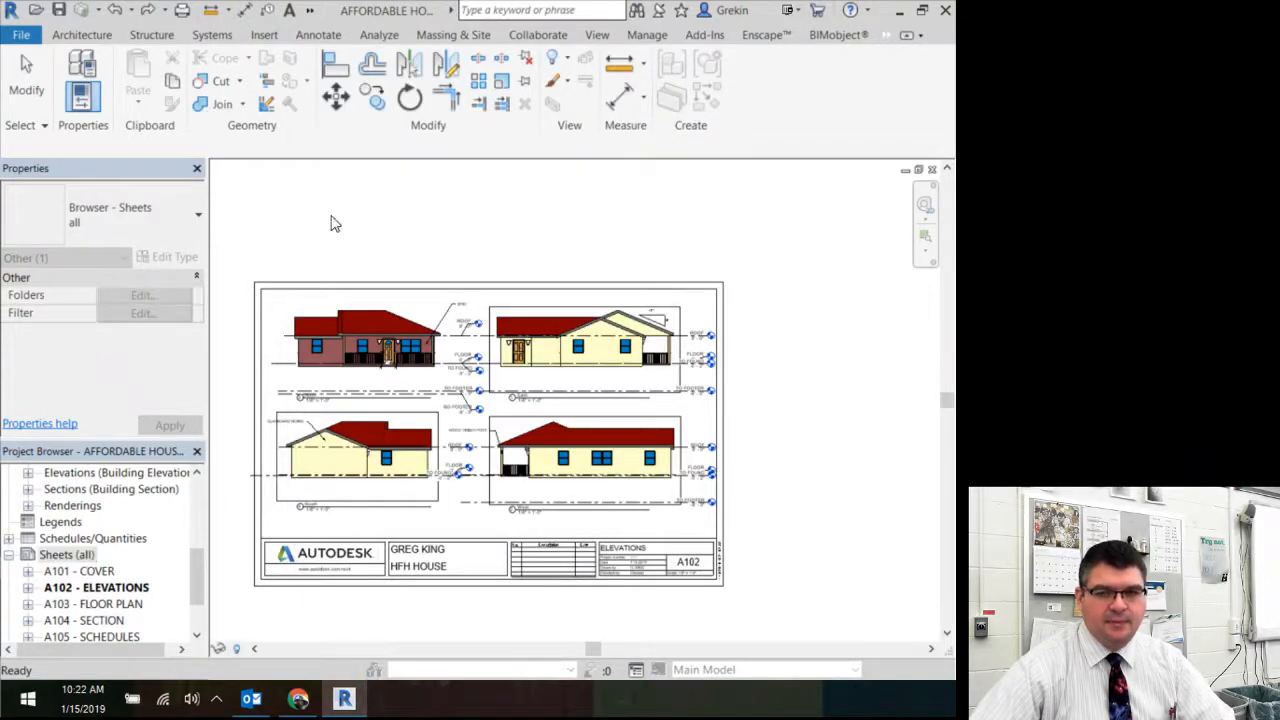
- Change the A102 sheet's titleblock to the D 22 x 34 Horizontal type
{"action": "left_click", "coordinate": [280, 285]}
{"action": "left_click", "coordinate": [151, 205]}
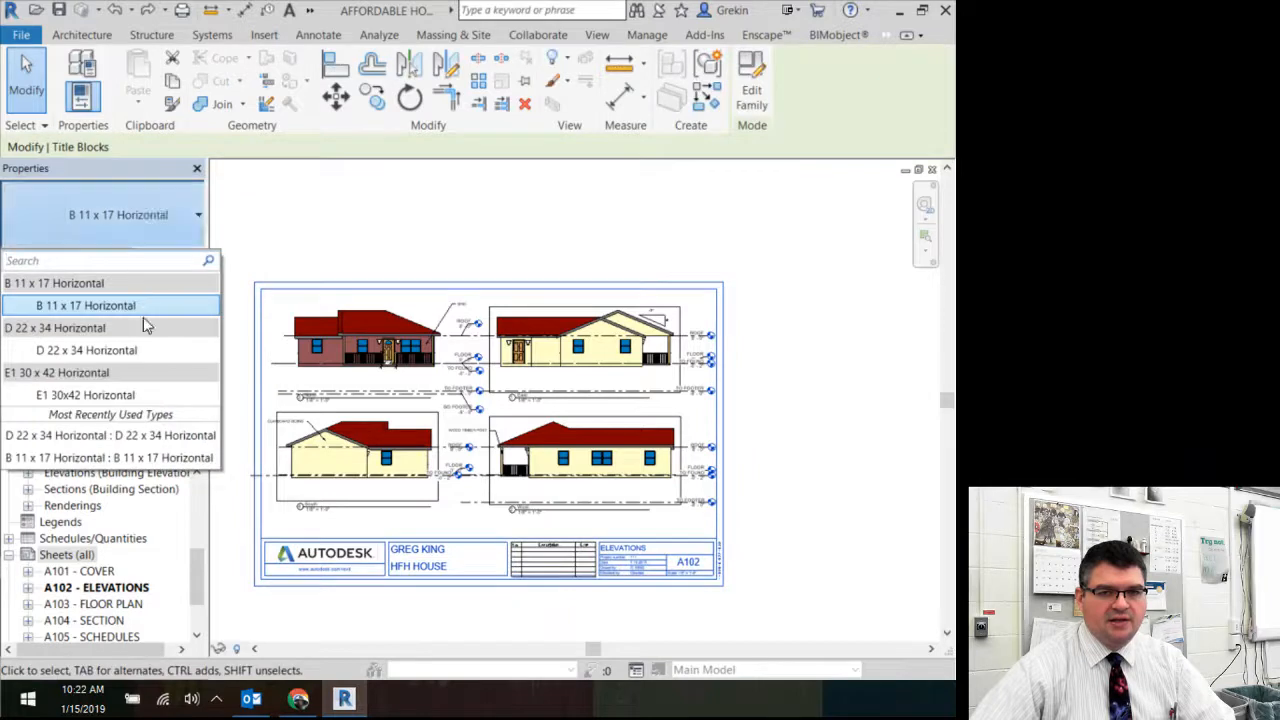
{"action": "left_click", "coordinate": [141, 352]}
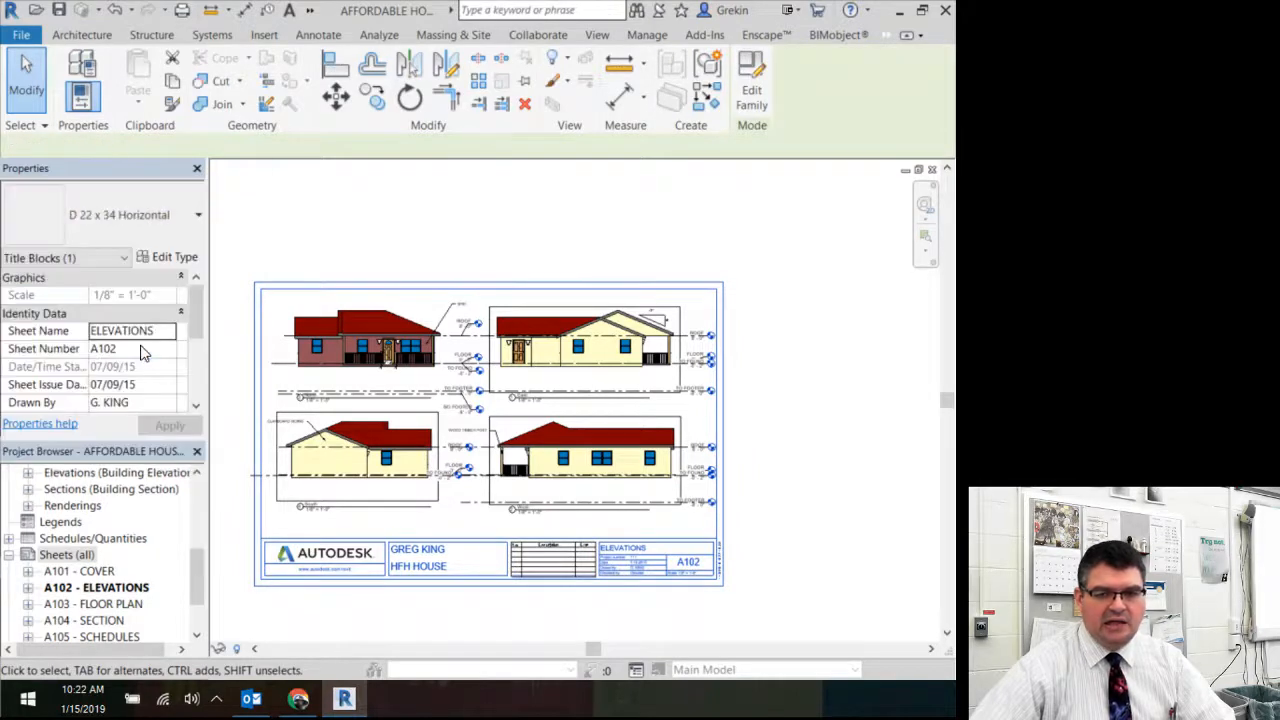
{"action": "scroll", "coordinate": [555, 270], "scroll_direction": "down", "scroll_amount": 6}
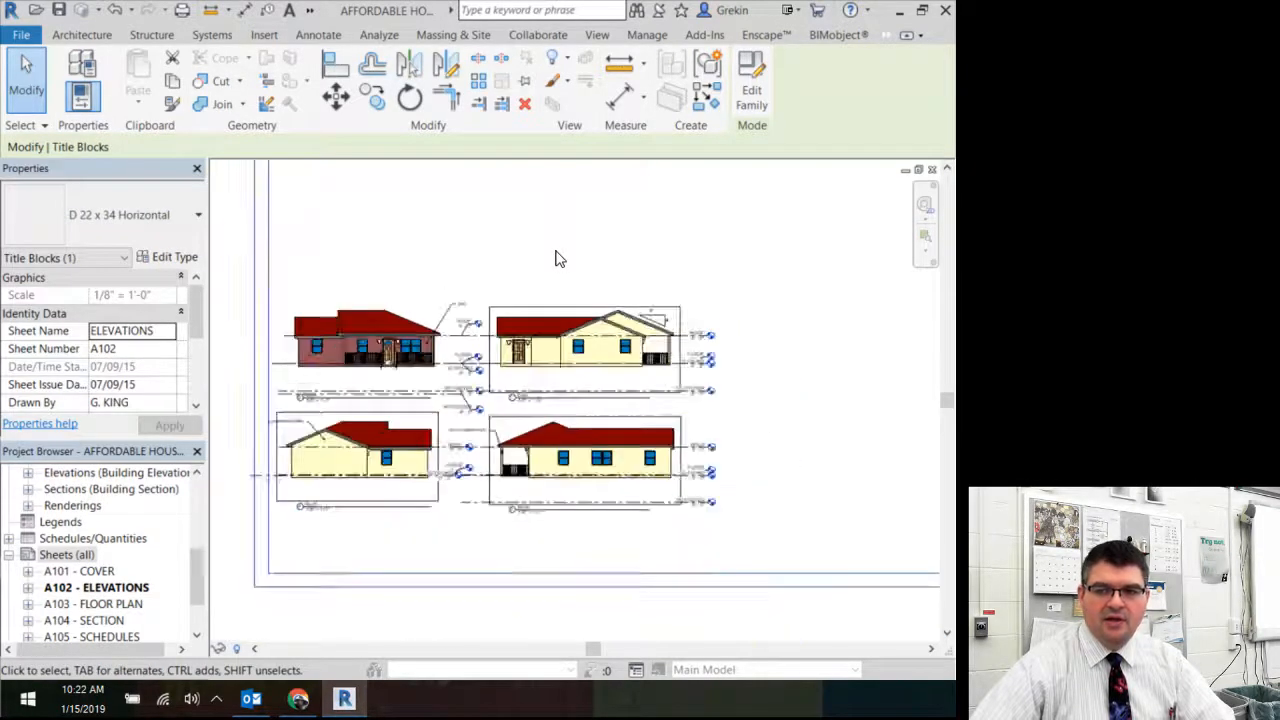
{"action": "middle_click_drag", "start_coordinate": [611, 308], "coordinate": [507, 386]}
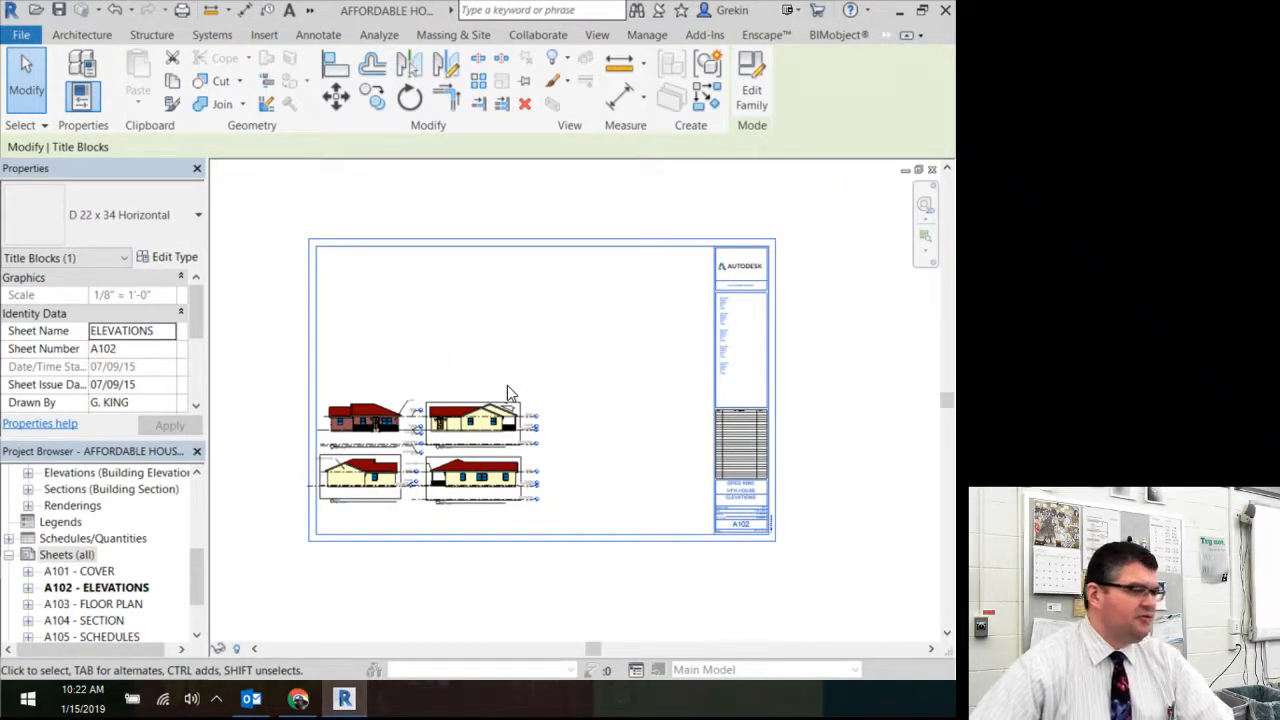
- Change the A102 sheet's titleblock back to the B 11 x 17 Horizontal type and deselect it
{"action": "left_click", "coordinate": [305, 203]}
{"action": "left_click", "coordinate": [318, 259]}
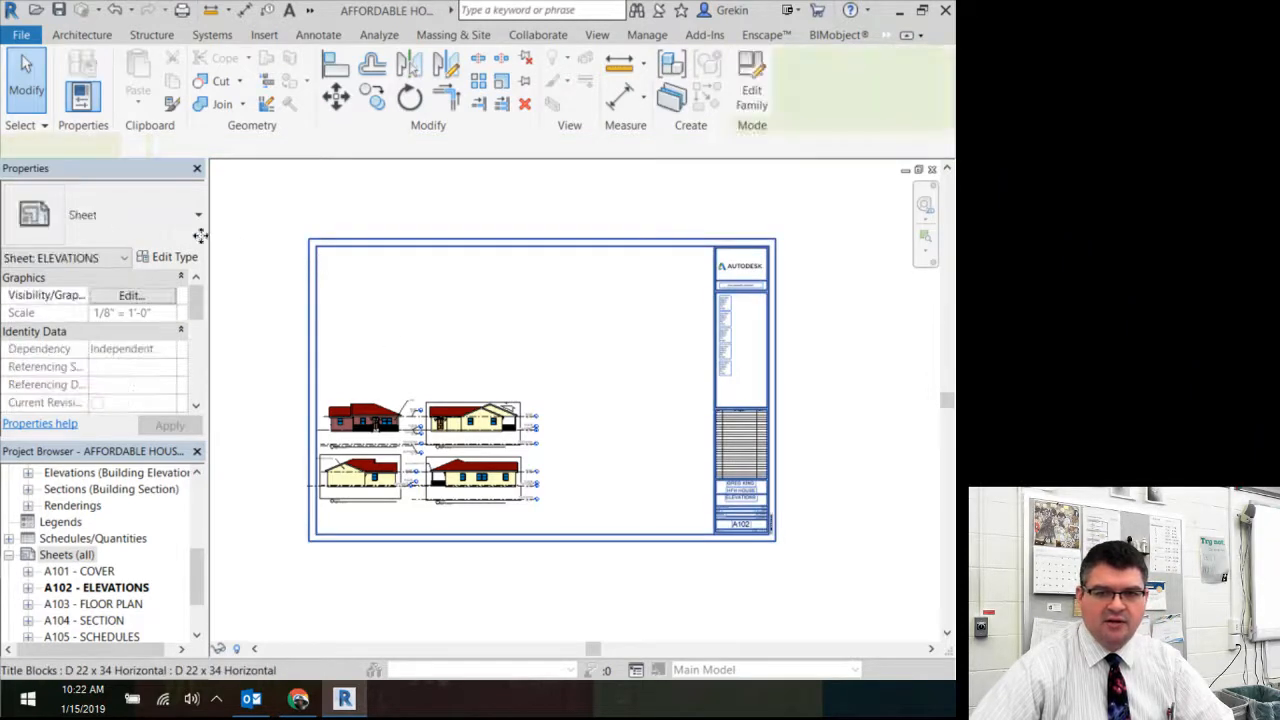
{"action": "left_click", "coordinate": [157, 215]}
{"action": "left_click", "coordinate": [117, 305]}
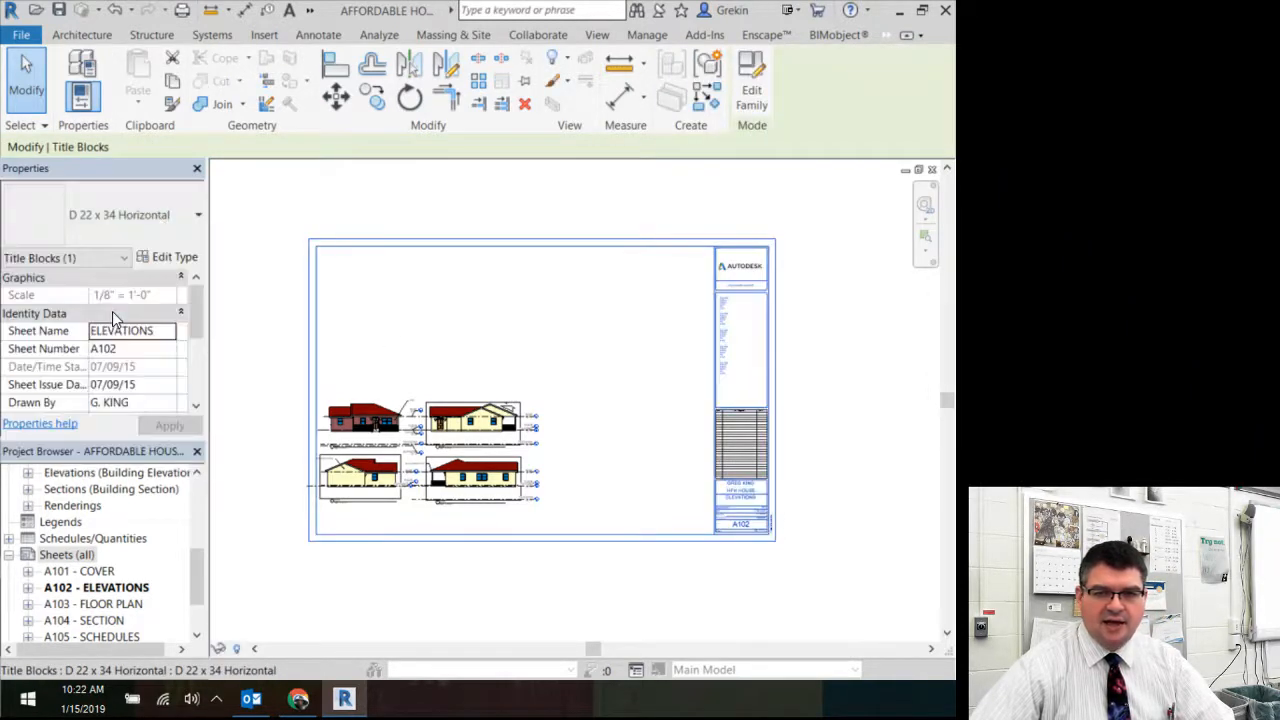
{"action": "key", "text": "Escape"}
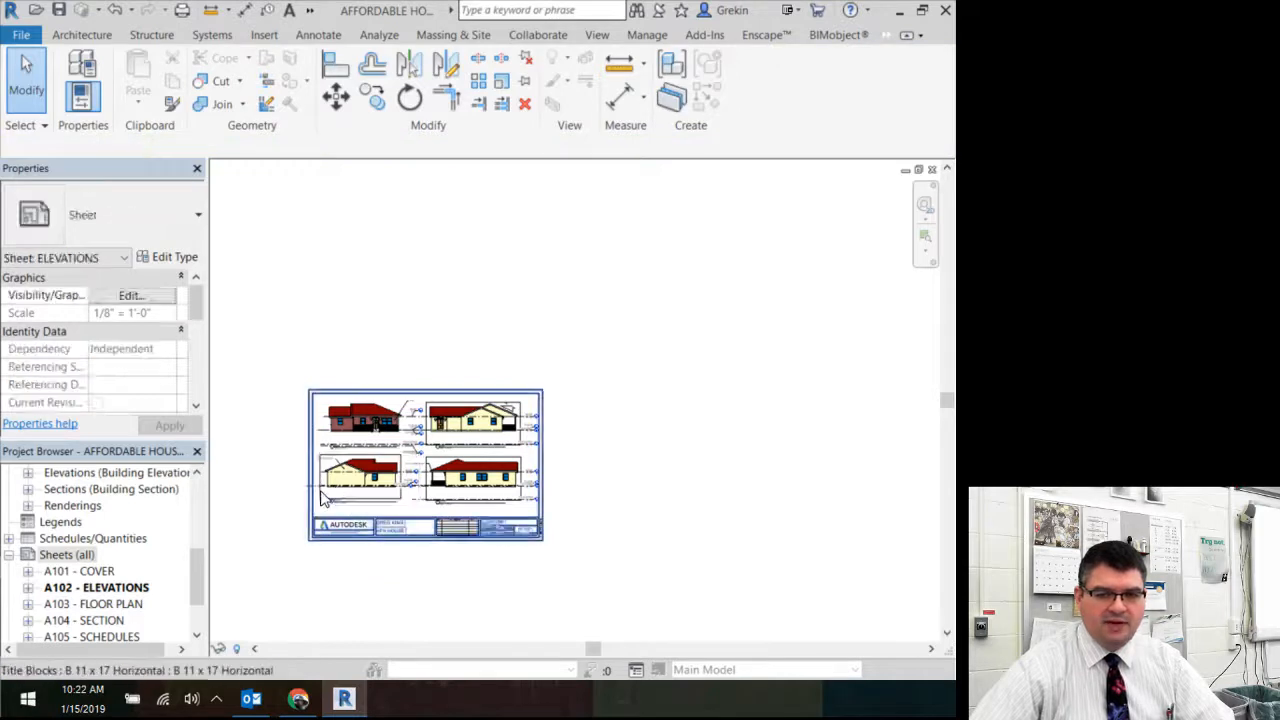
{"action": "scroll", "coordinate": [316, 478], "scroll_direction": "up", "scroll_amount": 5}
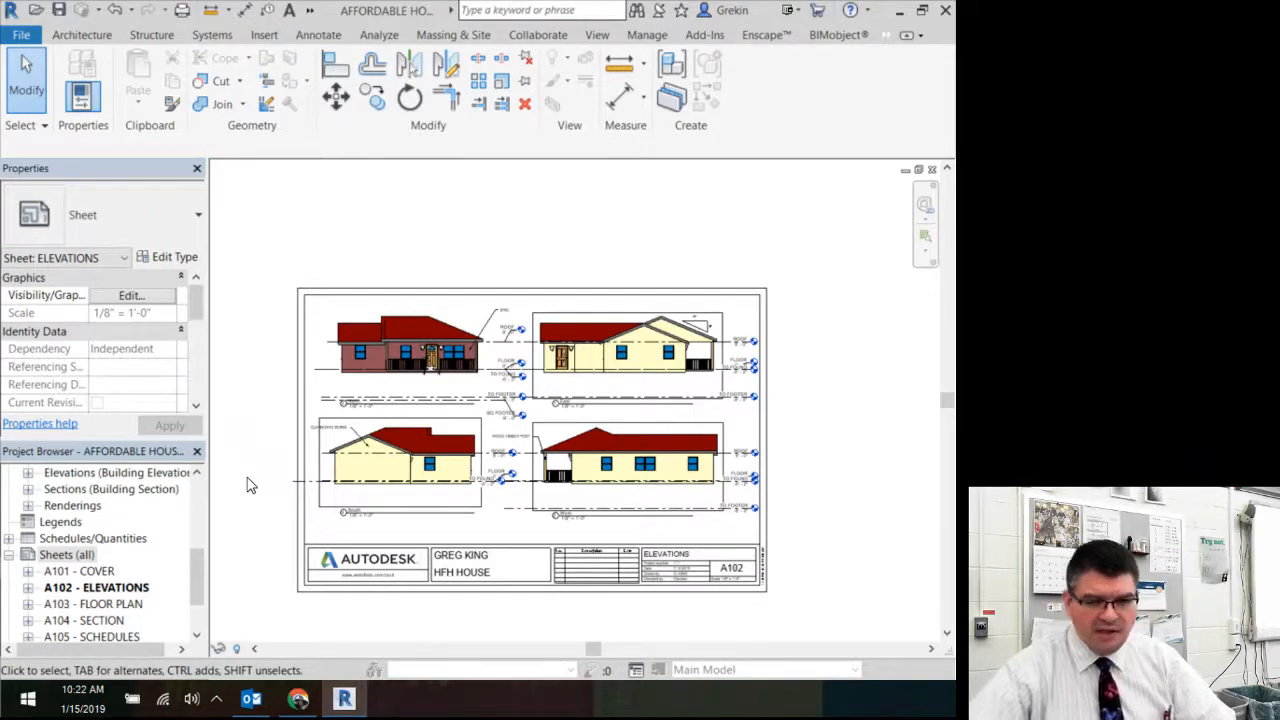
- Delete the A103 - FLOOR PLAN sheet and create a new sheet with the B 11 x 17 Horizontal titleblock
{"action": "left_click", "coordinate": [110, 604]}
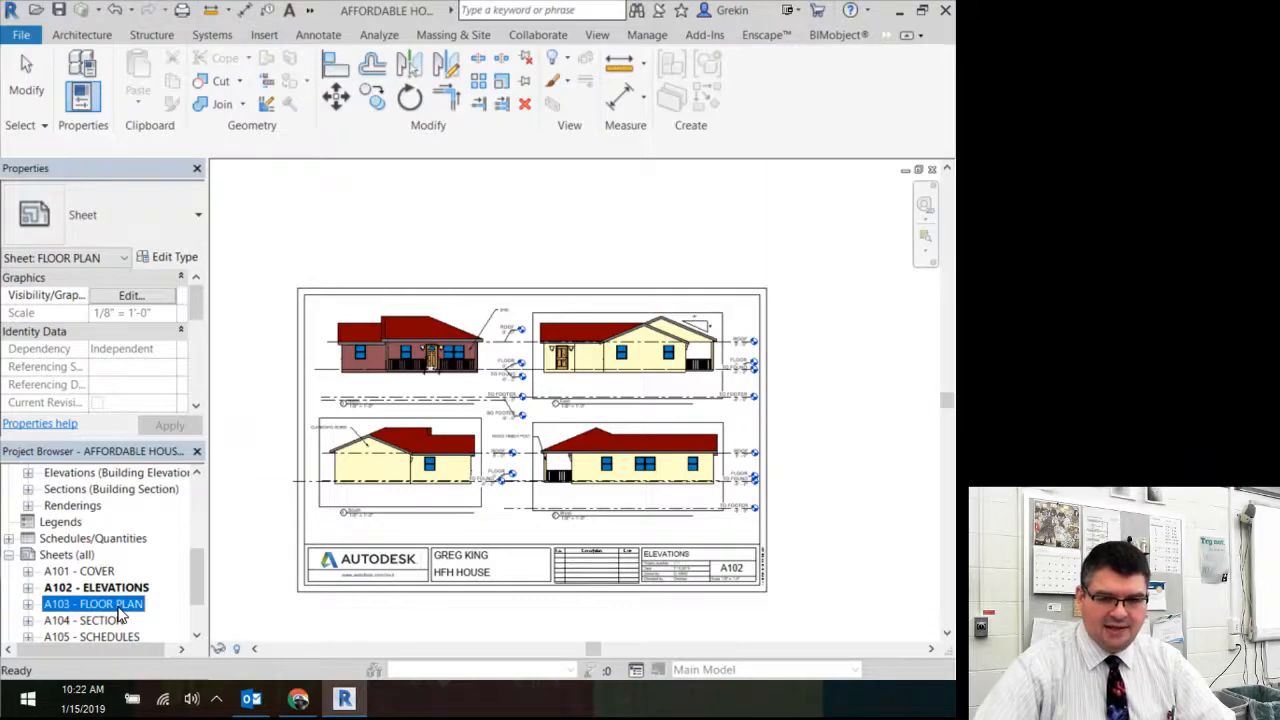
{"action": "key", "text": "Delete"}
{"action": "left_click", "coordinate": [68, 556]}
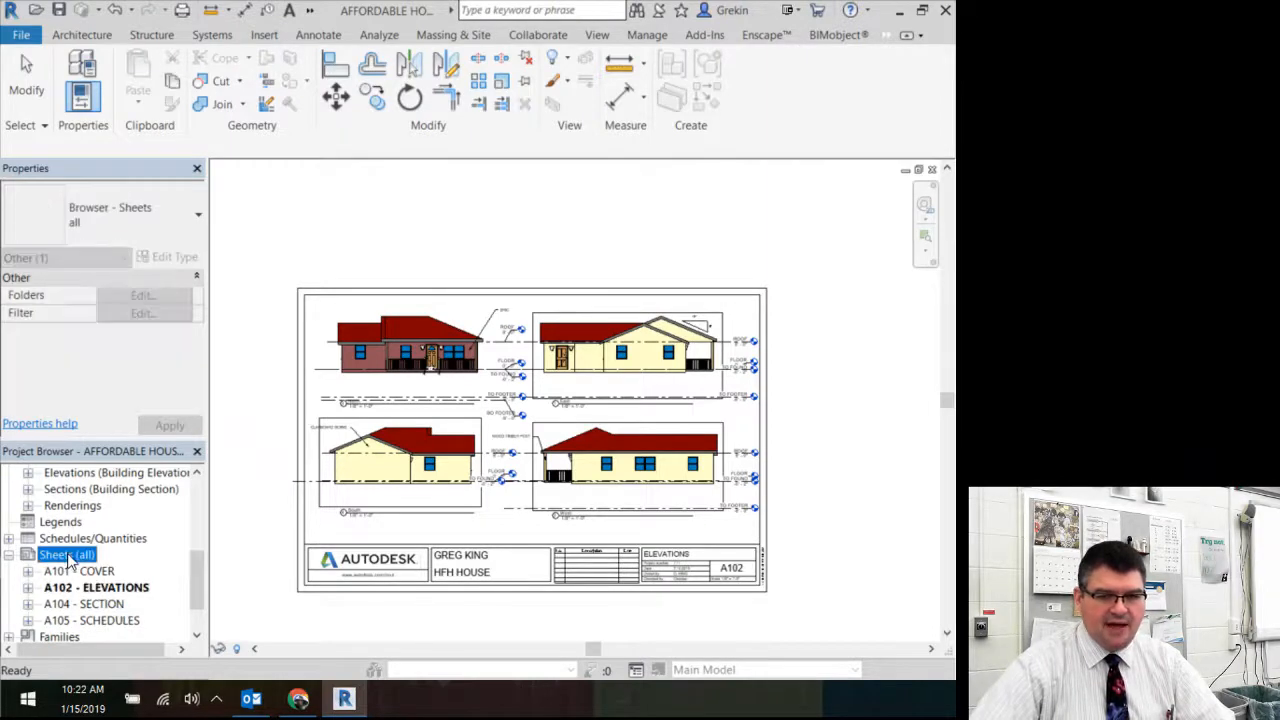
{"action": "right_click", "coordinate": [68, 558]}
{"action": "left_click", "coordinate": [100, 564]}
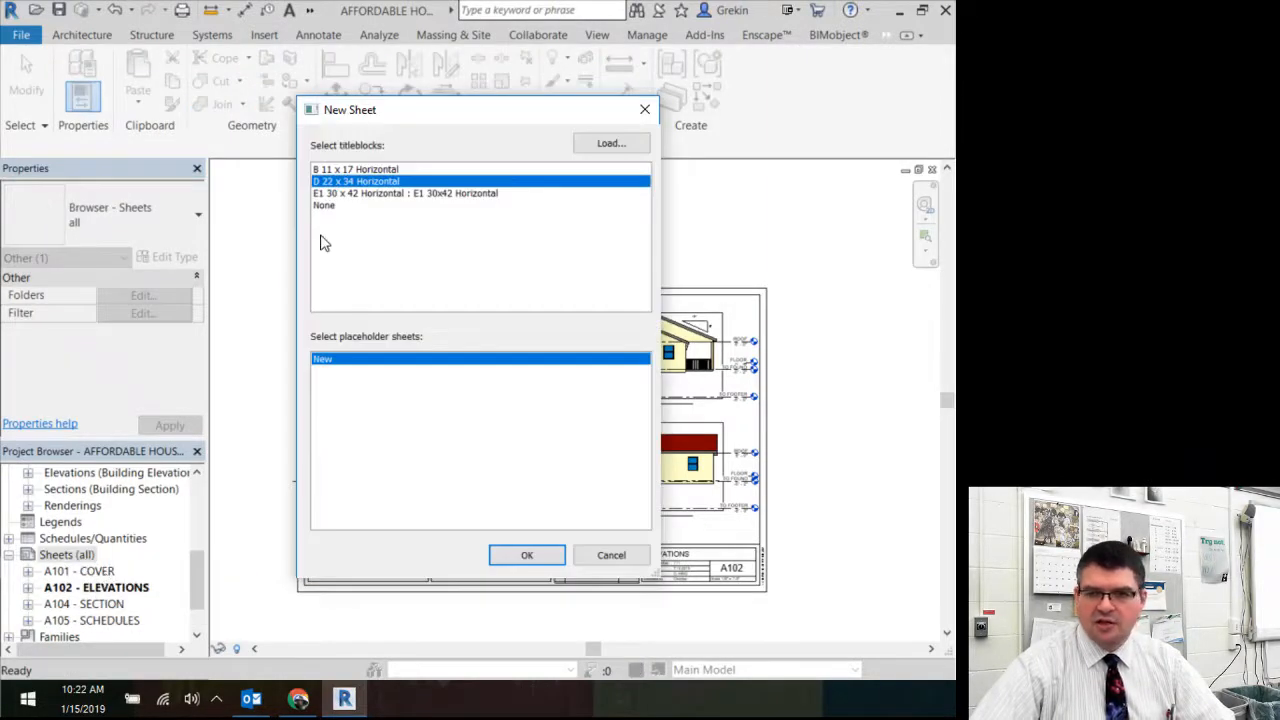
{"action": "left_click", "coordinate": [391, 171]}
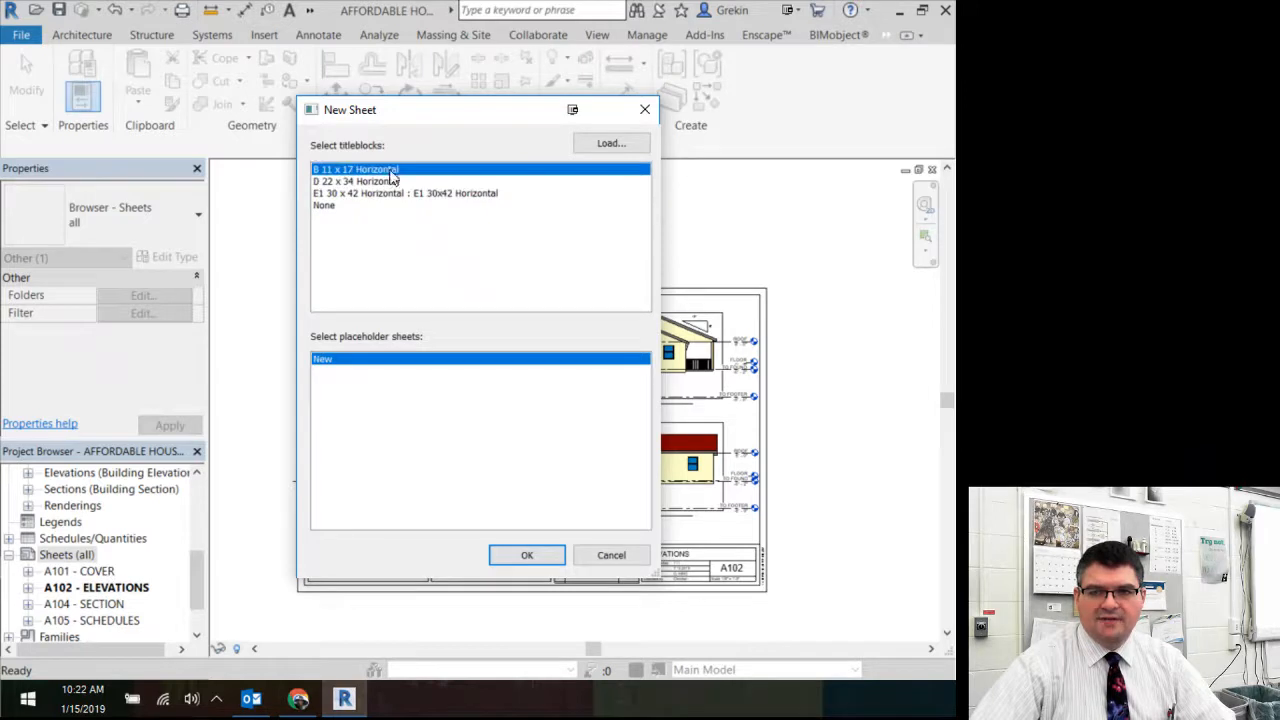
{"action": "left_click", "coordinate": [522, 556]}
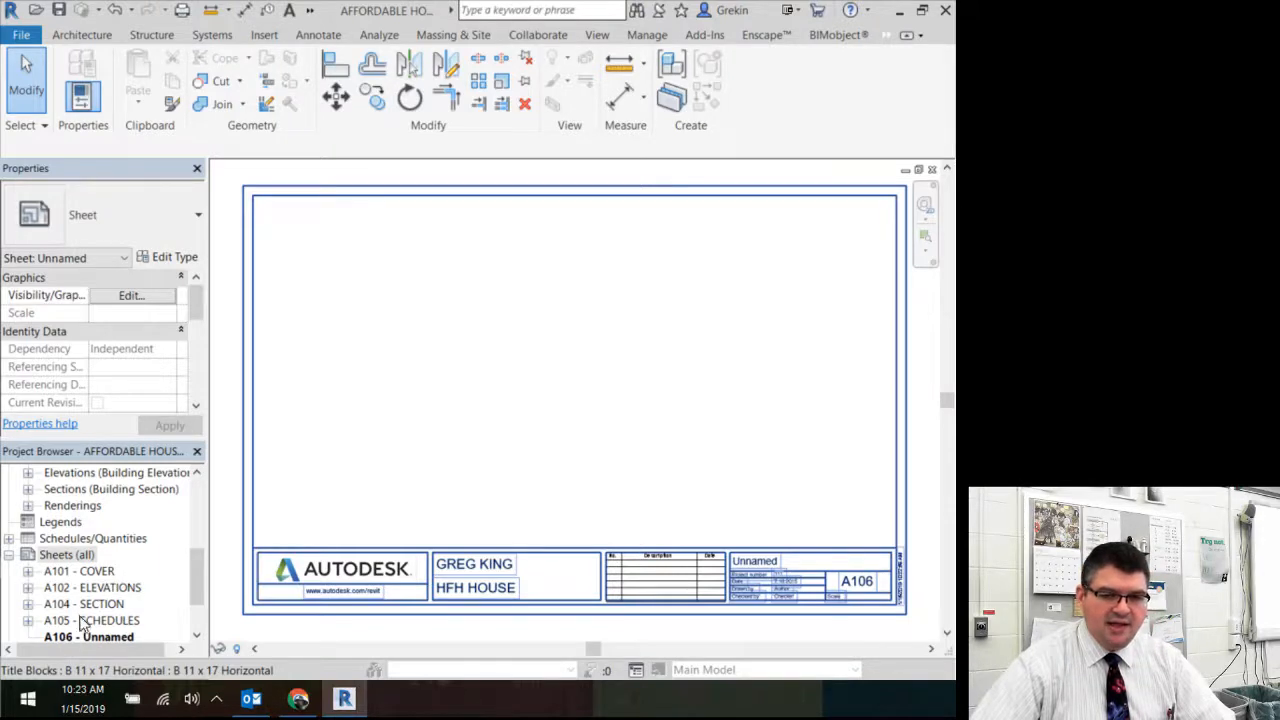
- Set the new sheet's number to A103 in its titleblock and deselect the titleblock
{"action": "left_click", "coordinate": [857, 585]}
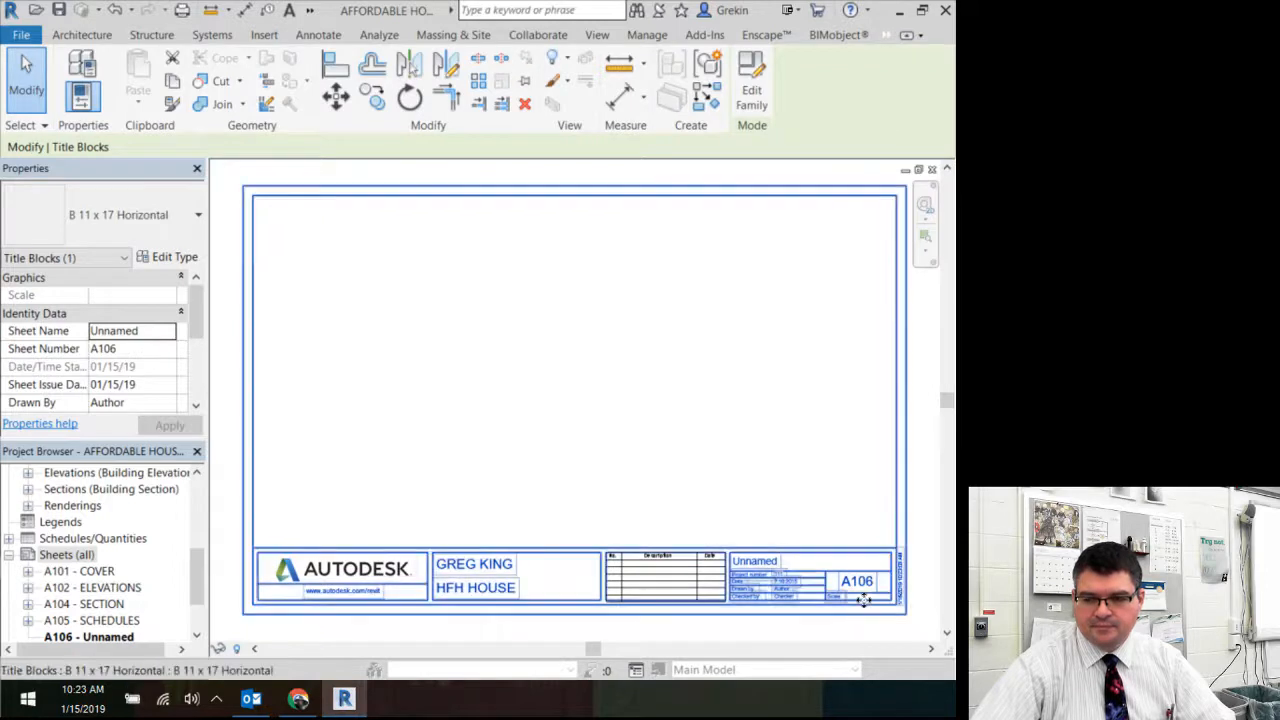
{"action": "left_click", "coordinate": [866, 587]}
{"action": "type", "text": "A"}
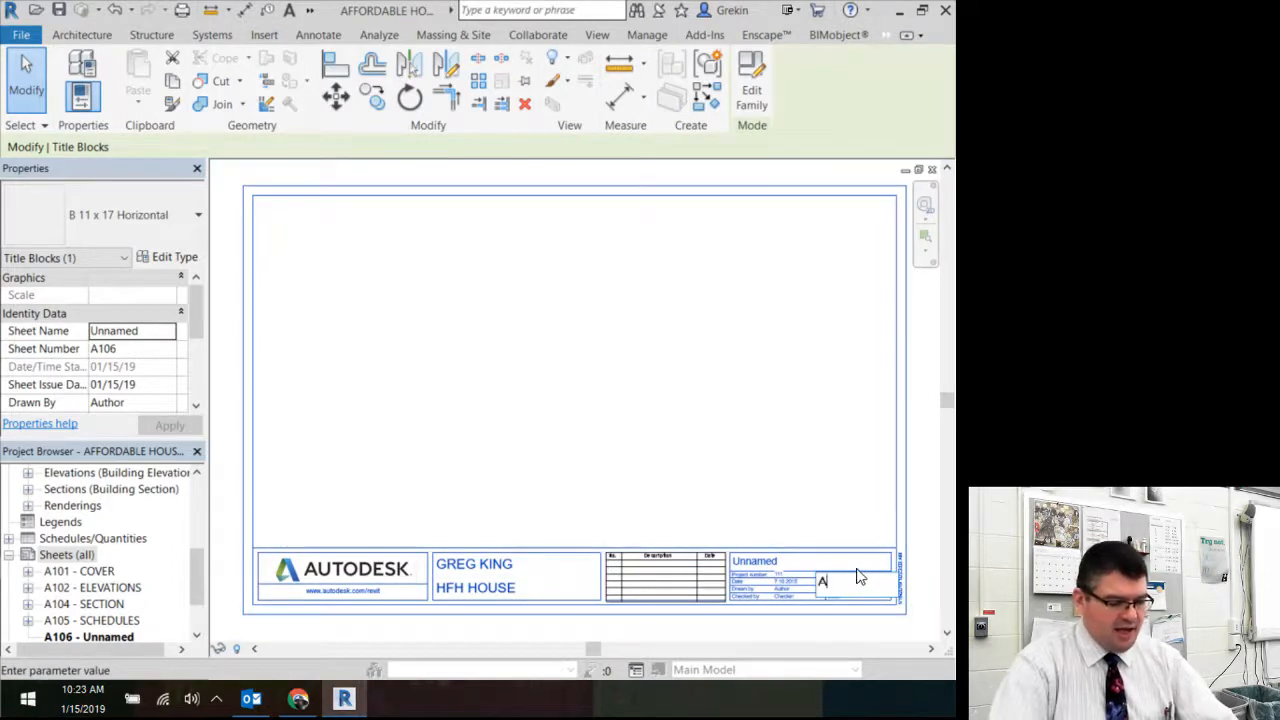
{"action": "type", "text": "103"}
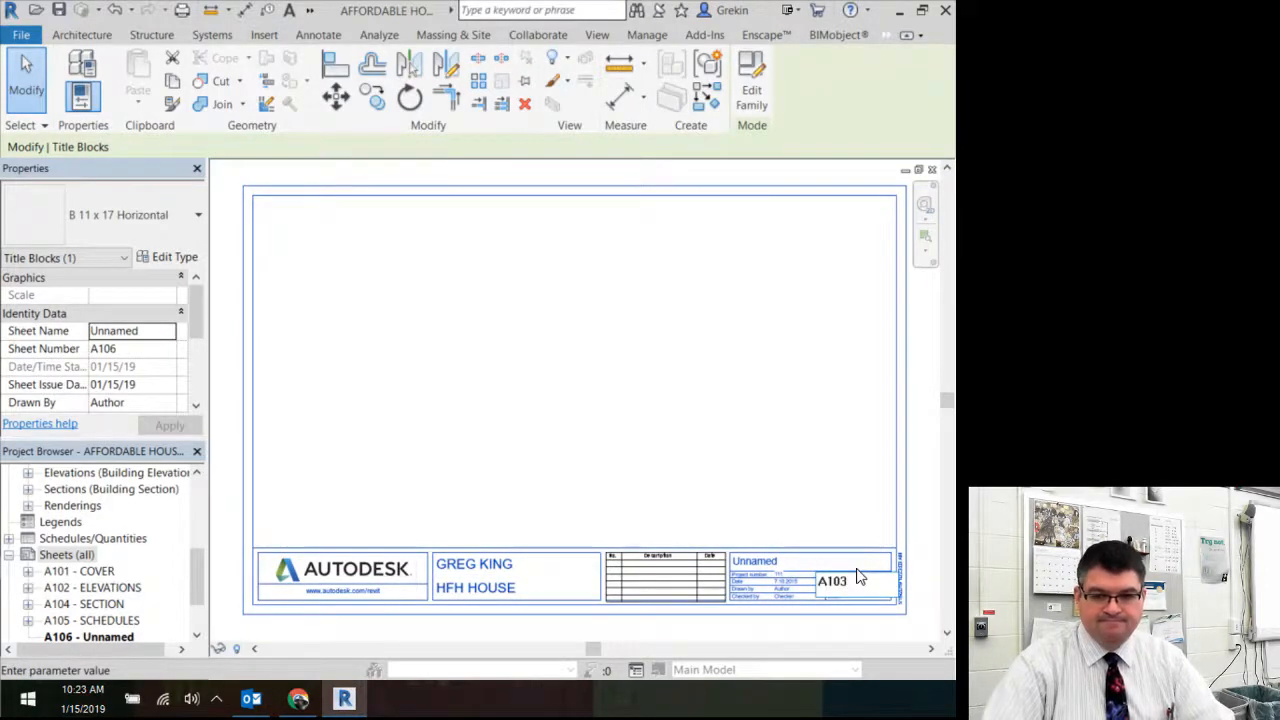
{"action": "key", "text": "Return"}
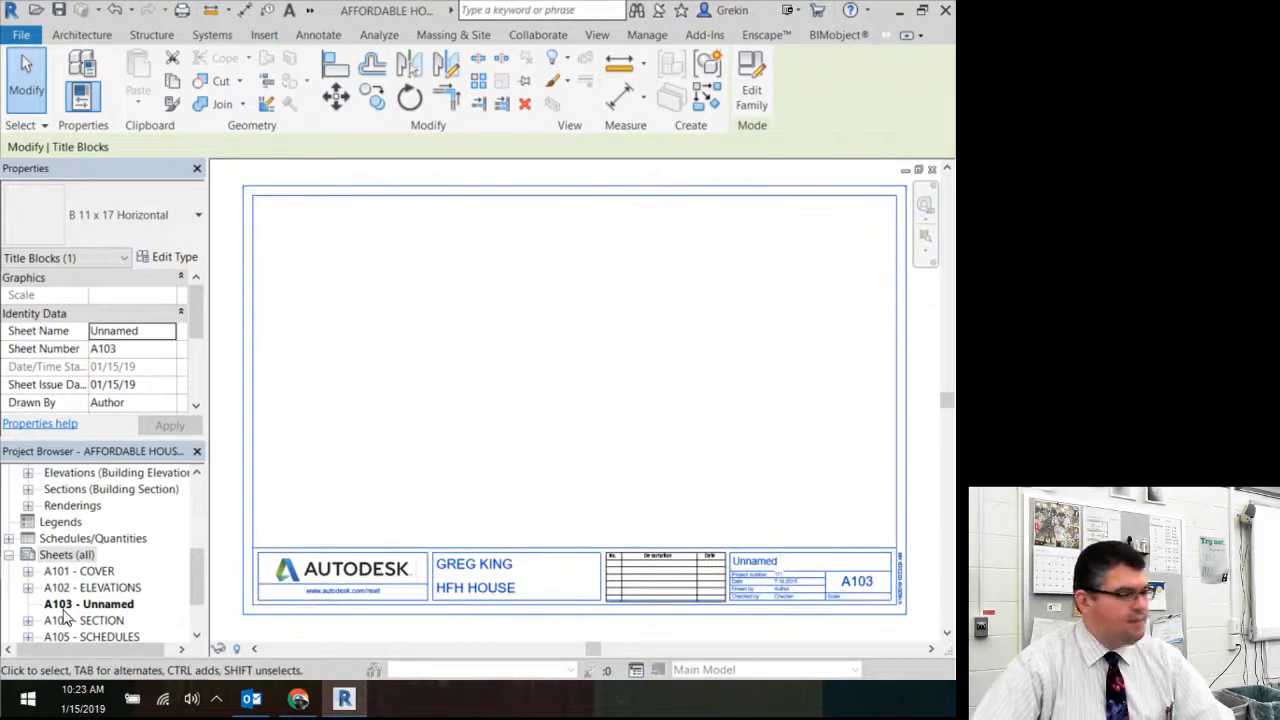
{"action": "left_click", "coordinate": [415, 465]}
- Open the FLOOR floor plan view with the whole dimensioned house plan in view
{"action": "left_click_drag", "start_coordinate": [200, 582], "coordinate": [202, 526]}
{"action": "double_click", "coordinate": [80, 508]}
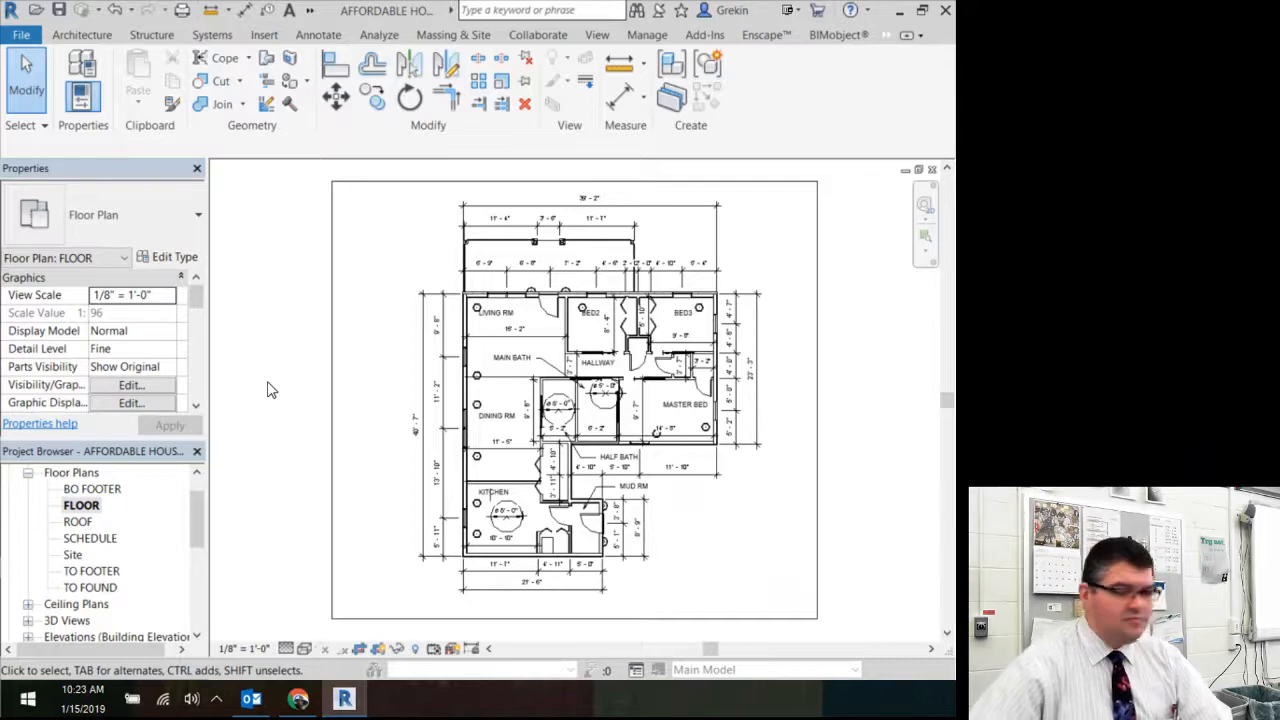
{"action": "scroll", "coordinate": [386, 388], "scroll_direction": "up", "scroll_amount": 1}
{"action": "scroll", "coordinate": [386, 388], "scroll_direction": "down", "scroll_amount": 1}
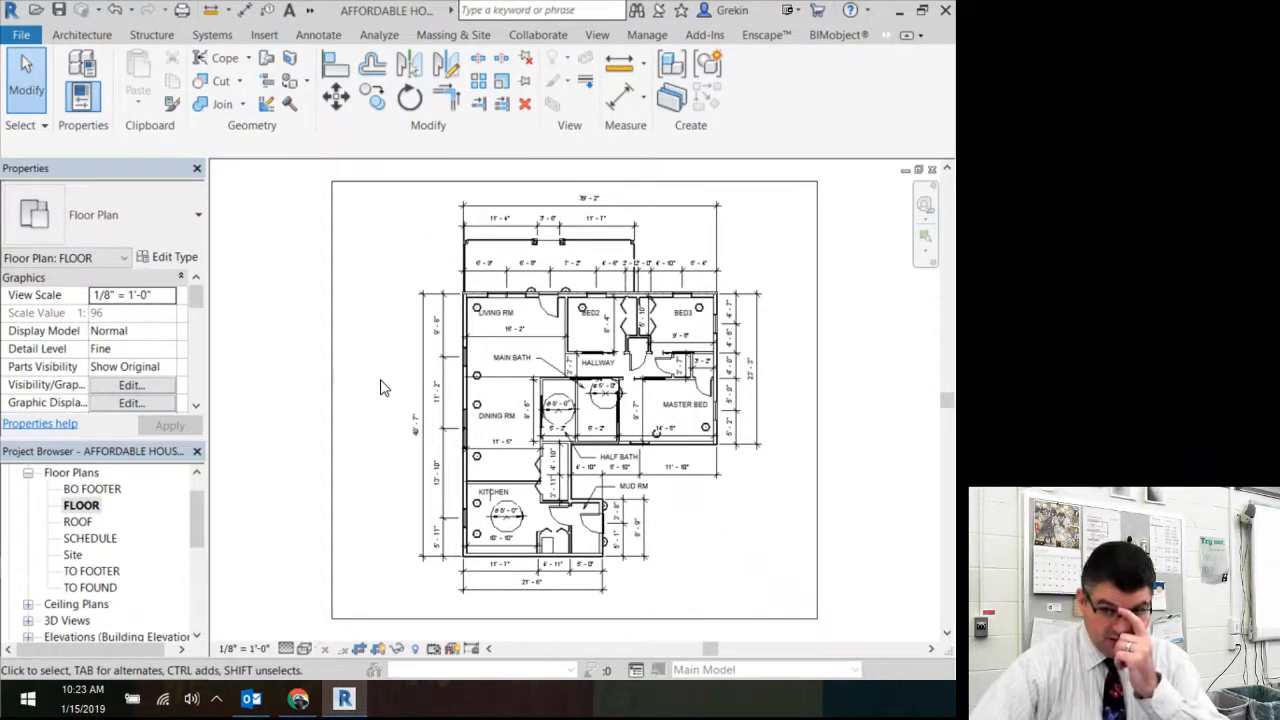
{"action": "scroll", "coordinate": [380, 413], "scroll_direction": "up", "scroll_amount": 1}
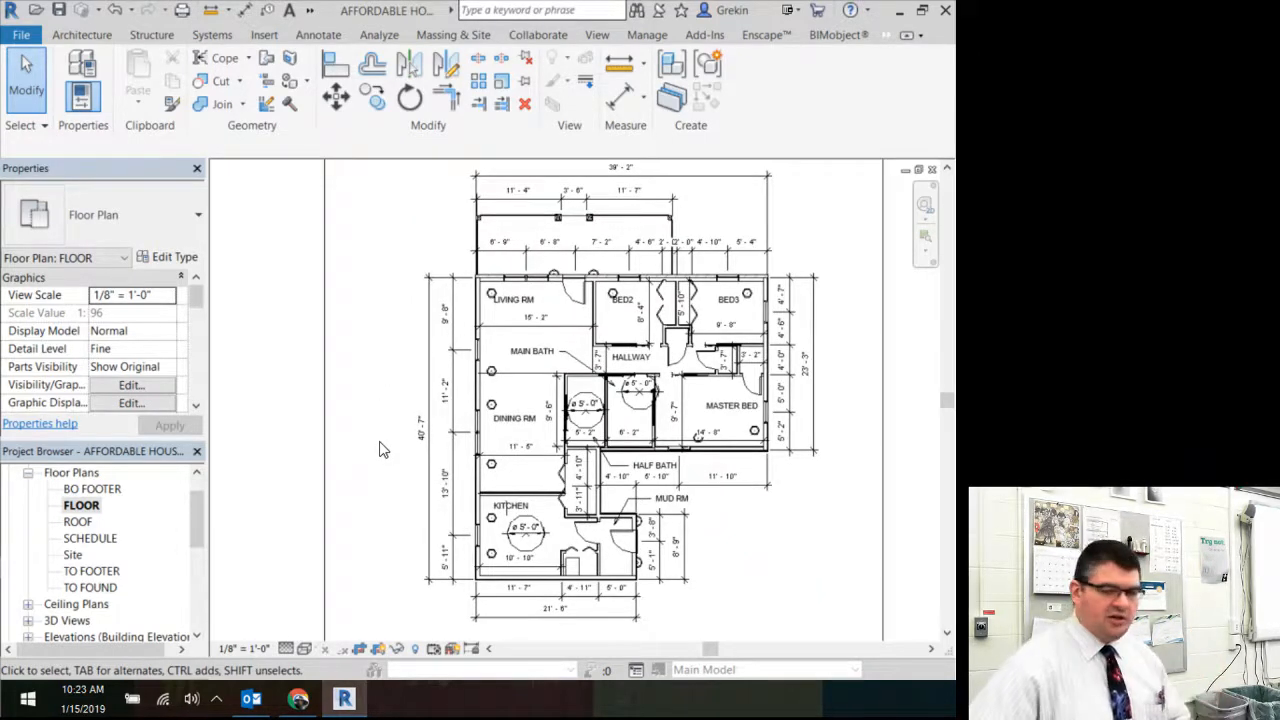
{"action": "middle_click_drag", "start_coordinate": [374, 428], "coordinate": [343, 431]}
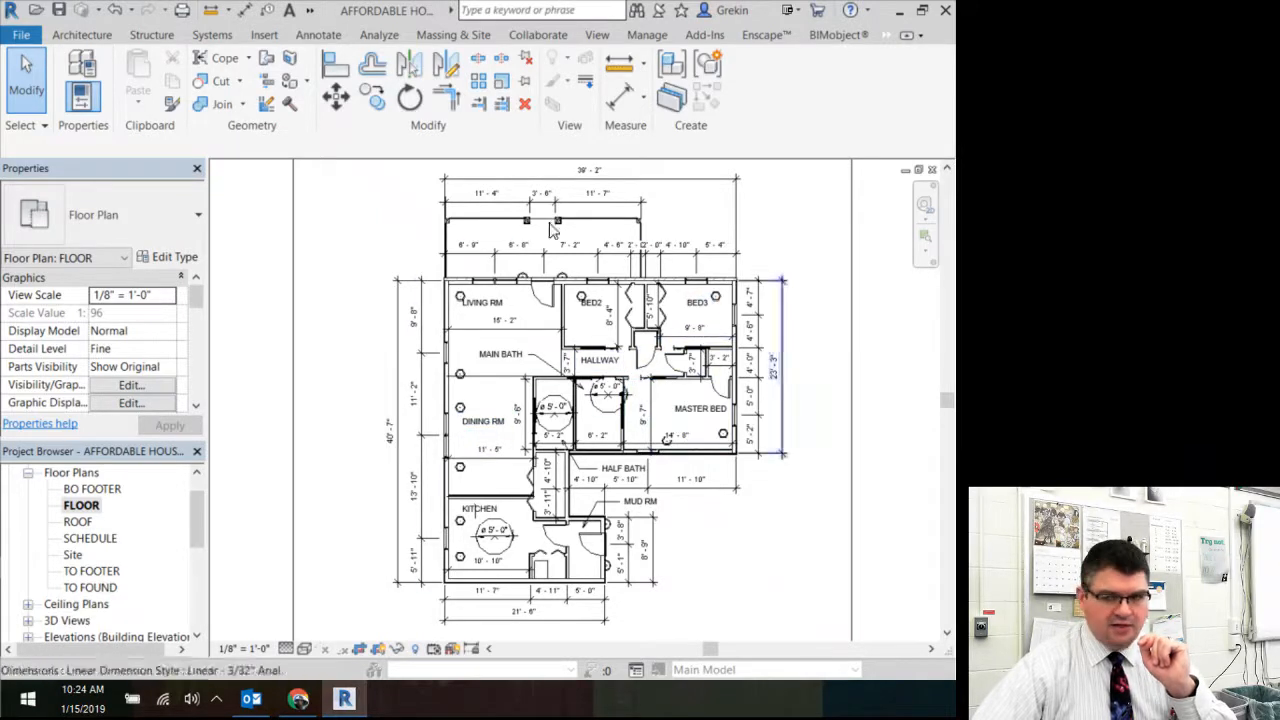
- Hide the whole lighting fixtures category in the floor plan view, using the living room floor lamp
{"action": "left_click", "coordinate": [456, 310]}
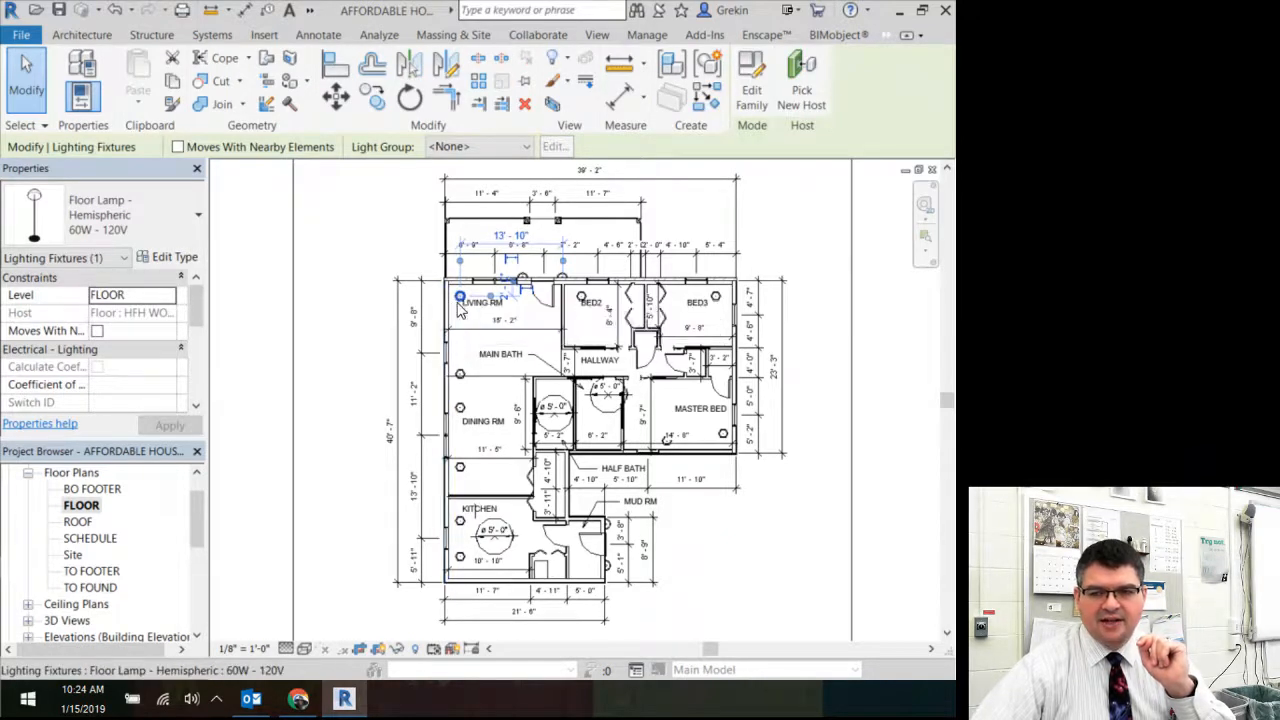
{"action": "right_click", "coordinate": [457, 302]}
{"action": "mouse_move", "coordinate": [551, 379]}
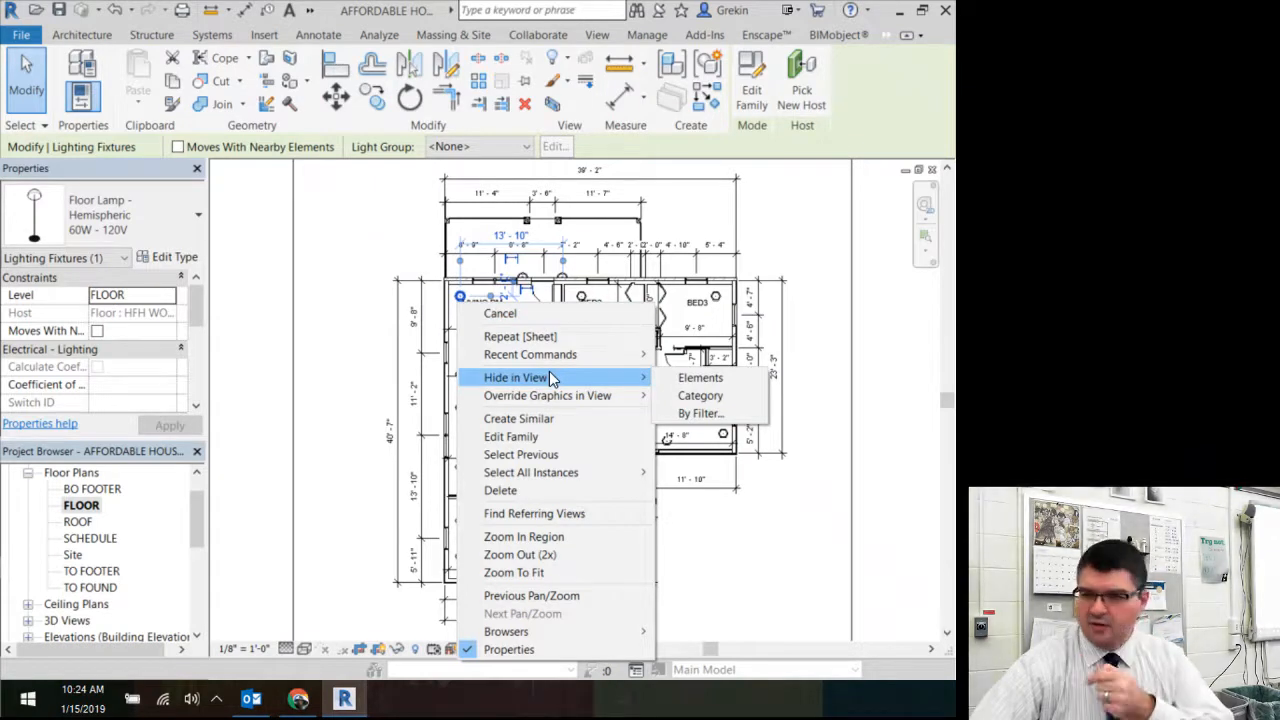
{"action": "left_click", "coordinate": [719, 396]}
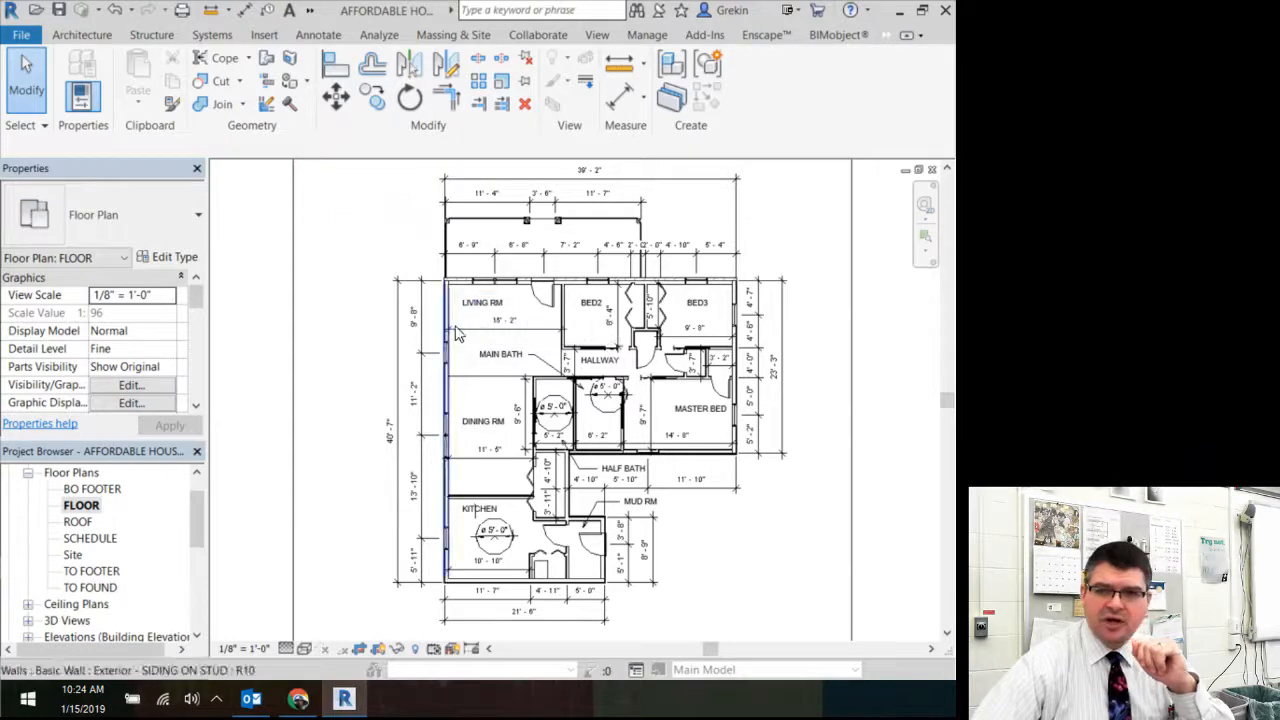
- Delete the main bath's turning circle that overlaps the wall toward the master bedroom
{"action": "left_click", "coordinate": [320, 36]}
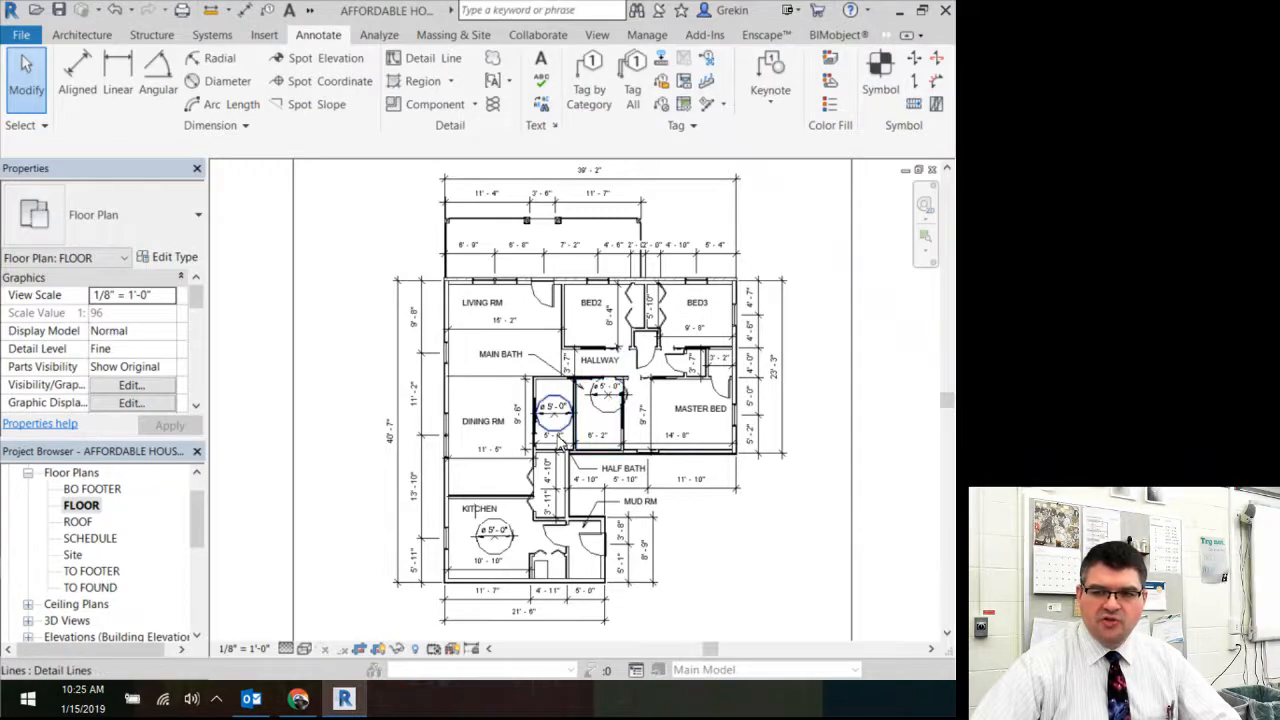
{"action": "scroll", "coordinate": [561, 441], "scroll_direction": "up", "scroll_amount": 4}
{"action": "middle_click_drag", "start_coordinate": [570, 445], "coordinate": [576, 405]}
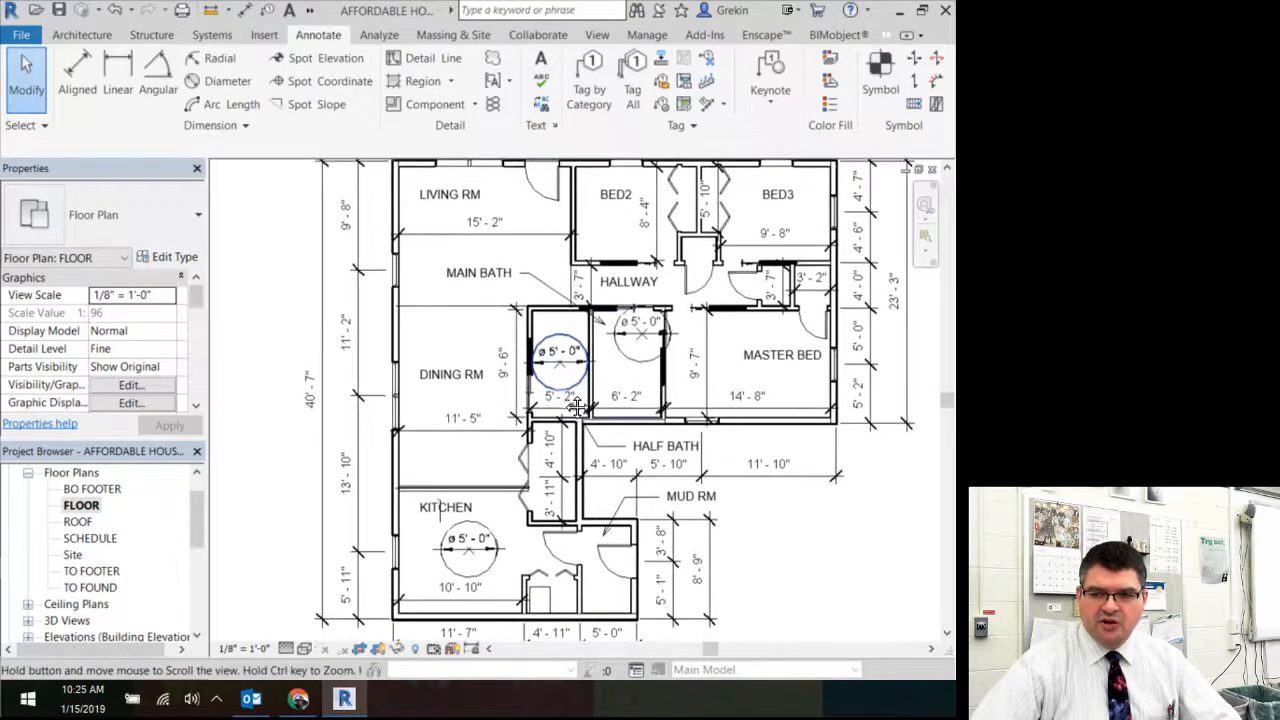
{"action": "left_click", "coordinate": [652, 360]}
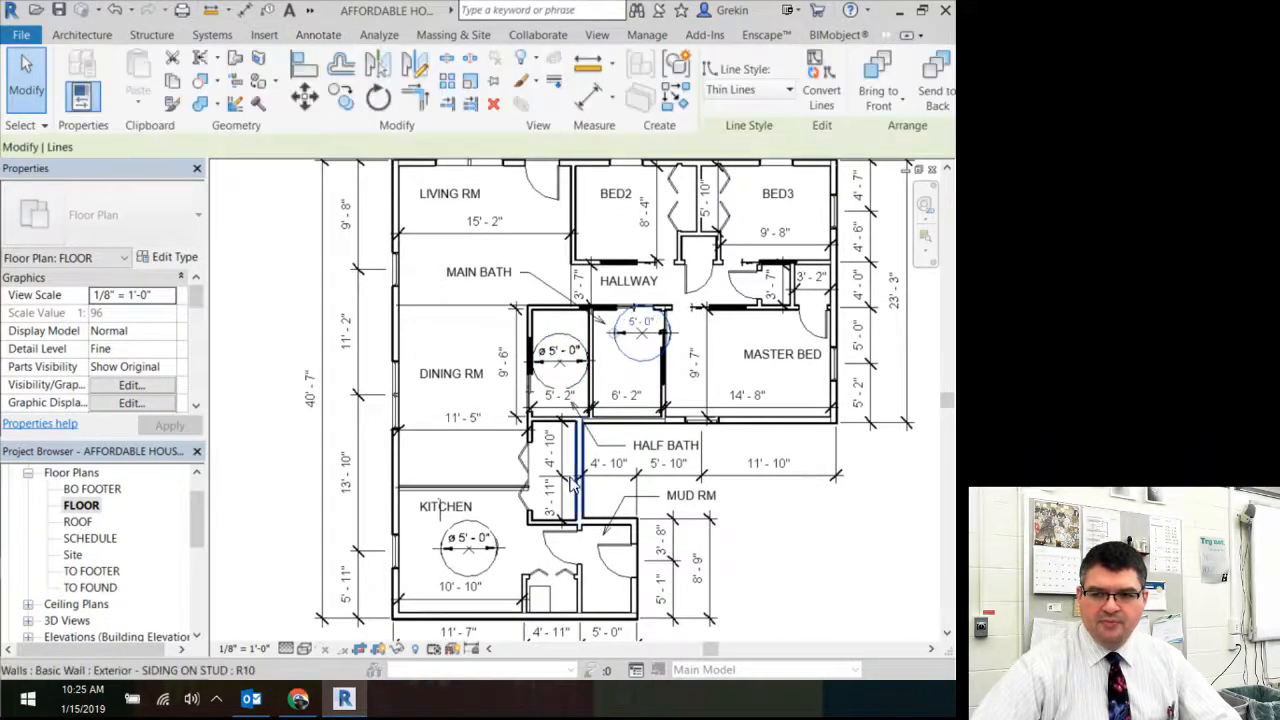
{"action": "left_click", "coordinate": [505, 547]}
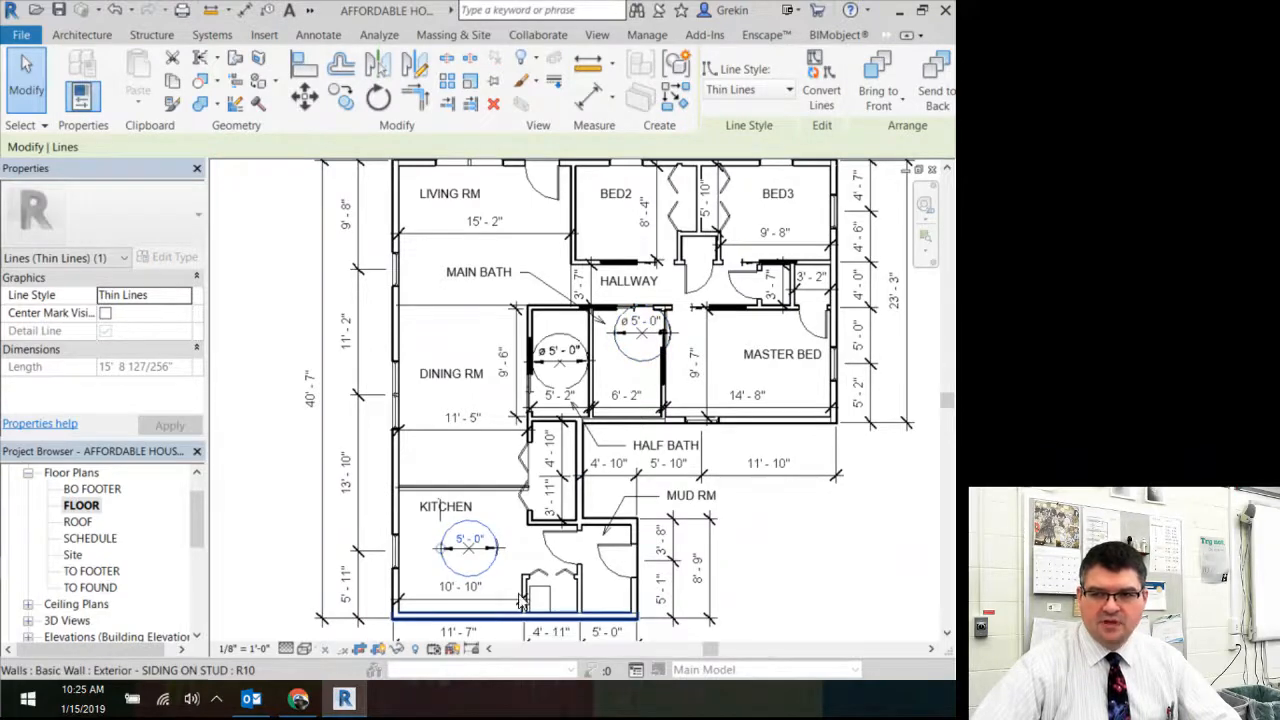
{"action": "left_click", "coordinate": [648, 370]}
{"action": "key", "text": "Delete"}
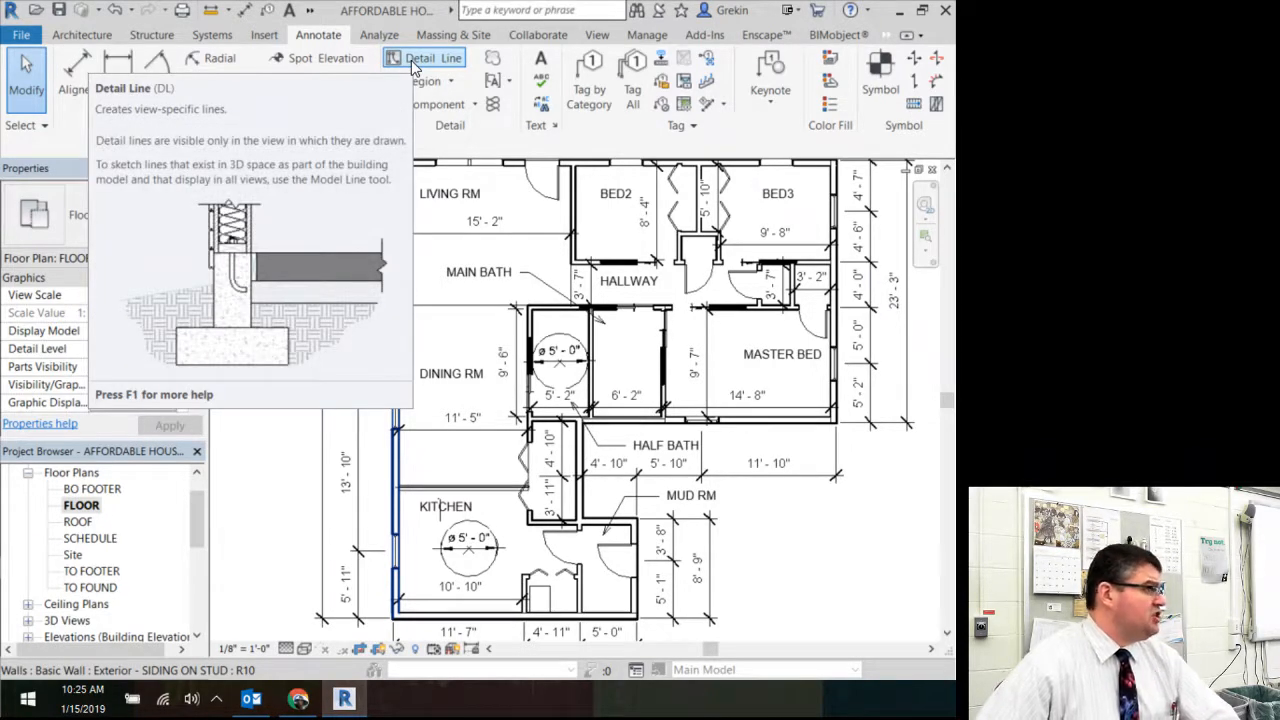
- Draw a thin detail-line circle with a 2' 6" radius in the main bath as the new turning circle
{"action": "left_click", "coordinate": [411, 60]}
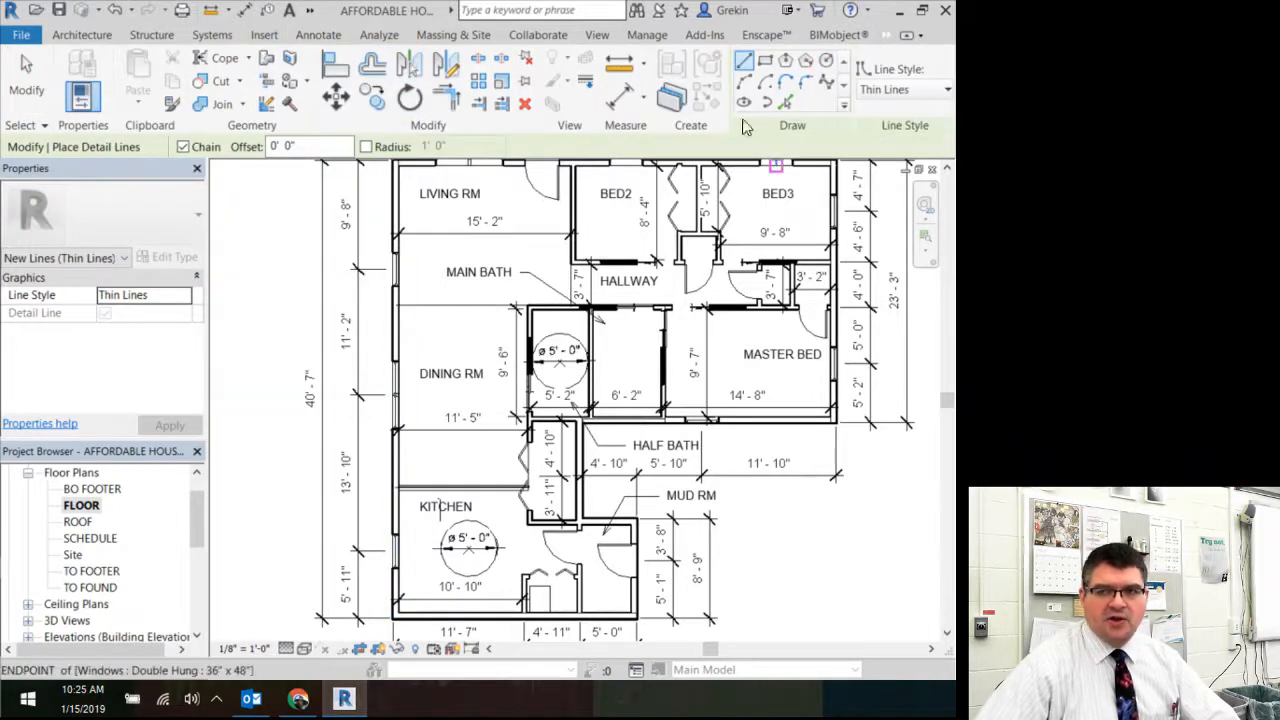
{"action": "left_click", "coordinate": [826, 62]}
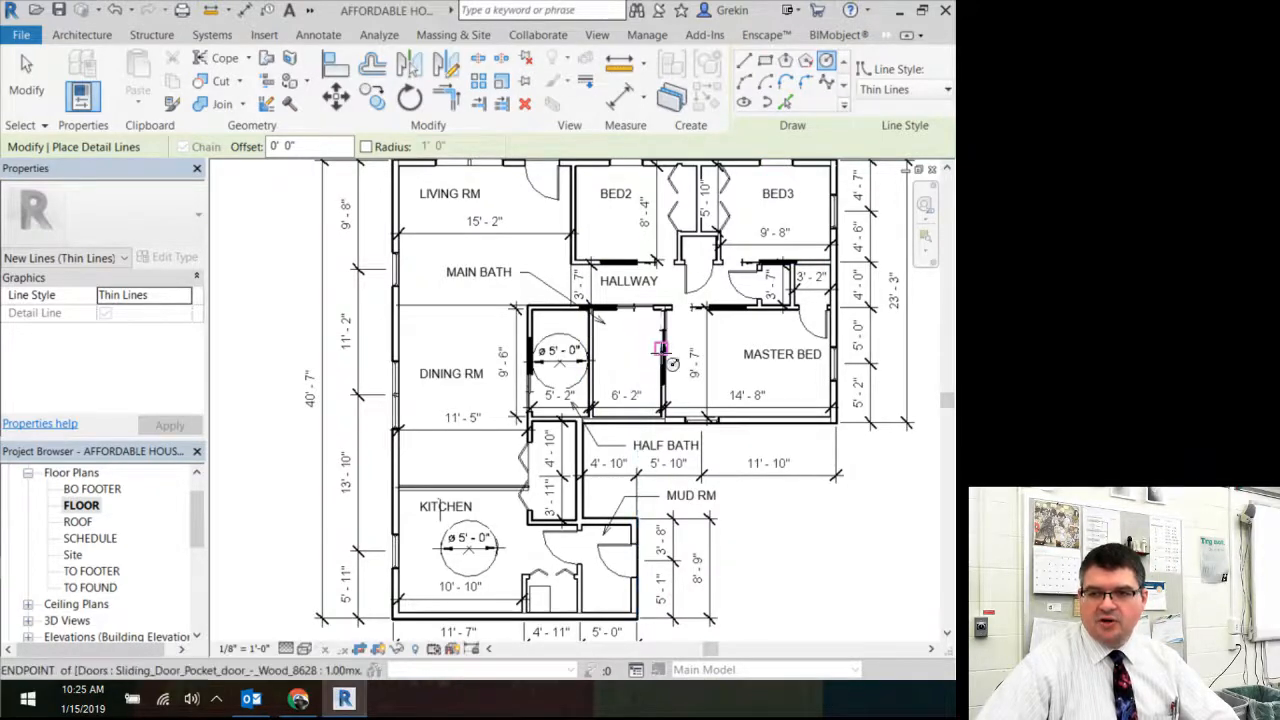
{"action": "left_click", "coordinate": [631, 340]}
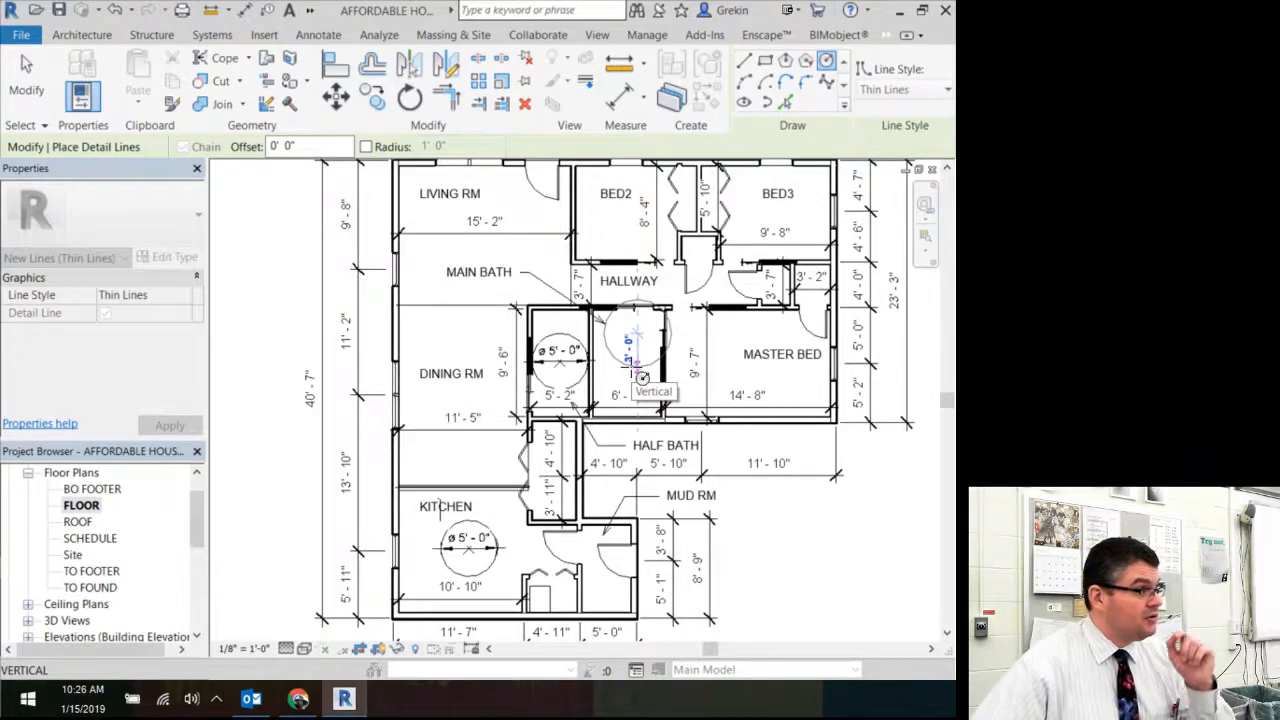
{"action": "type", "text": "2.5 0"}
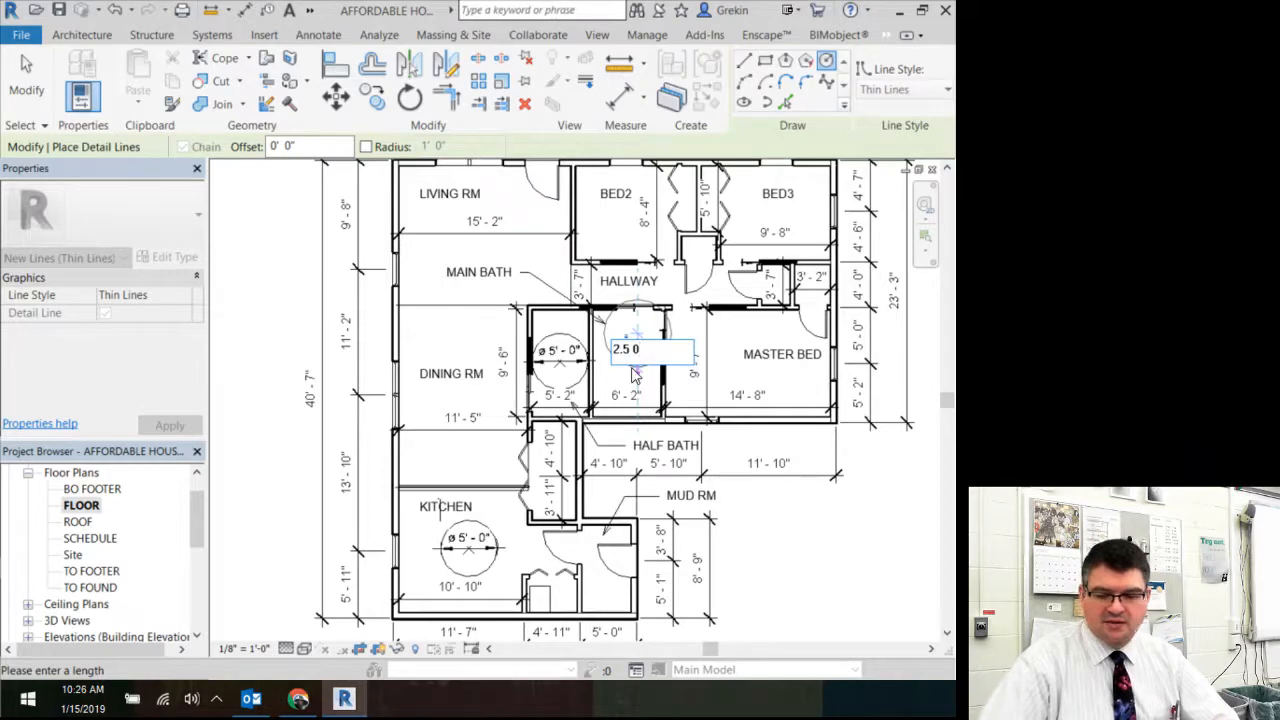
{"action": "key", "text": "Return"}
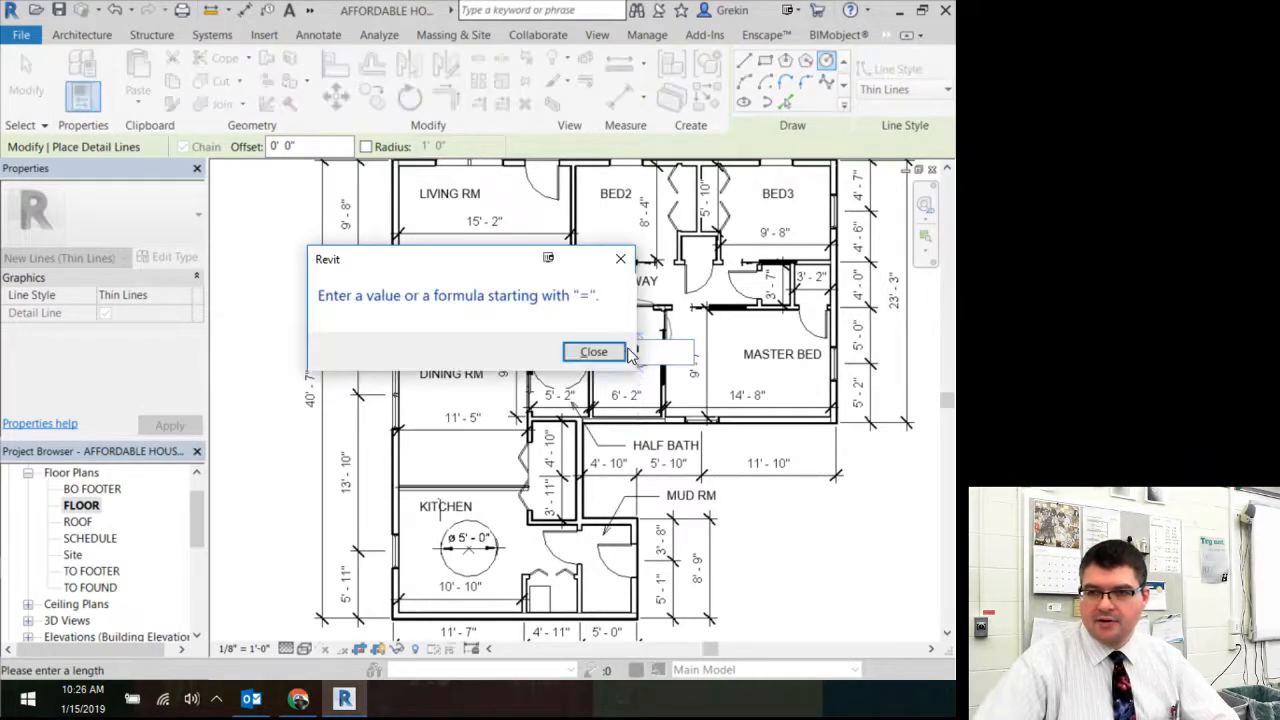
{"action": "left_click", "coordinate": [594, 352]}
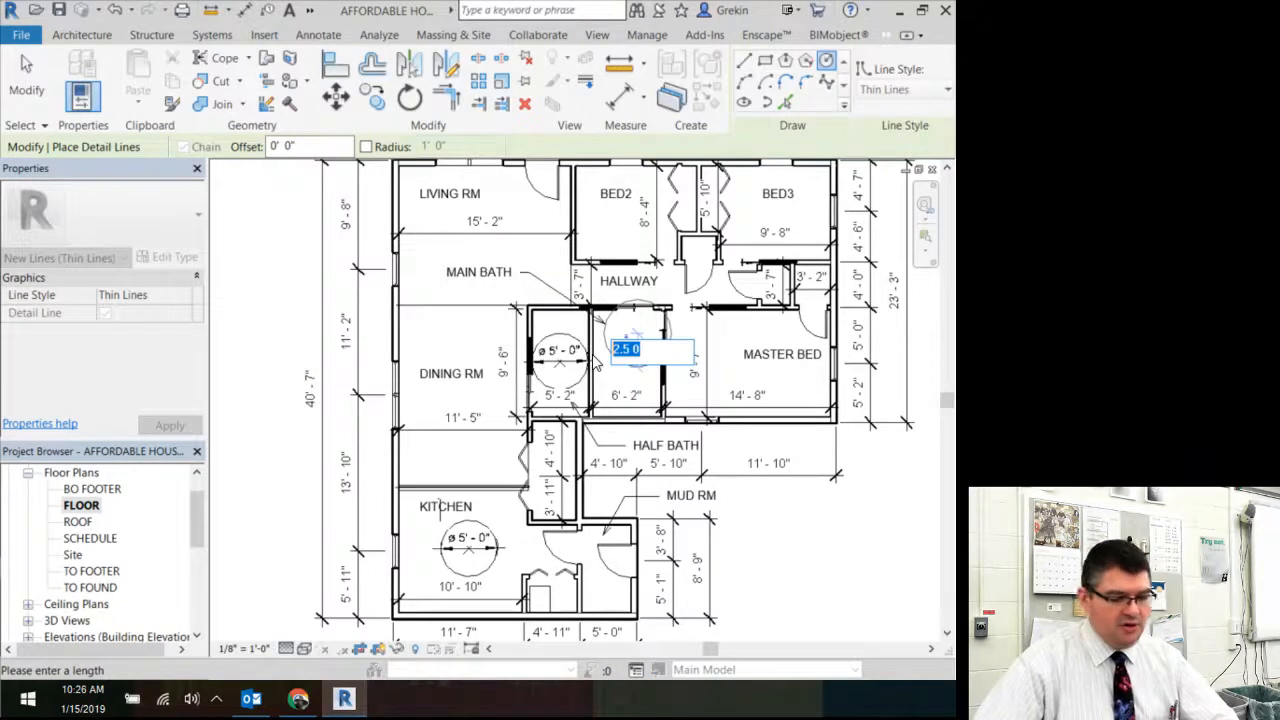
{"action": "type", "text": "2 6"}
{"action": "key", "text": "Return"}
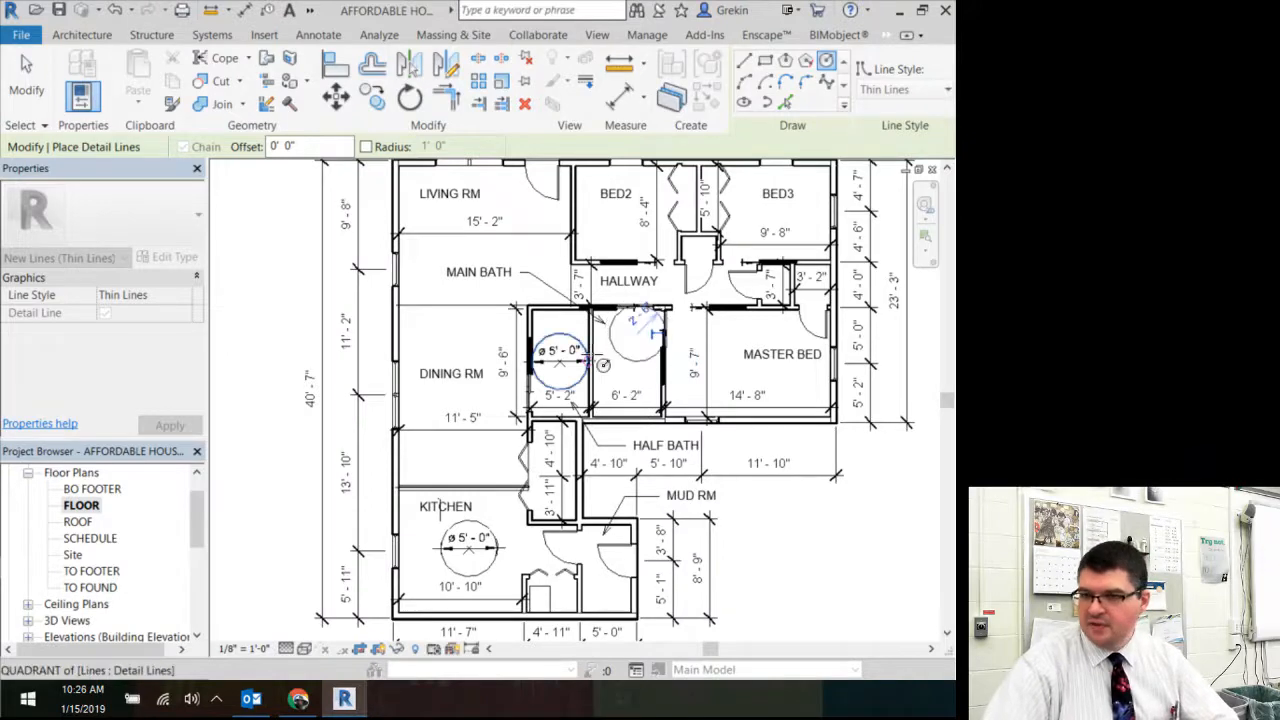
{"action": "key", "text": "Escape"}
{"action": "key", "text": "Escape"}
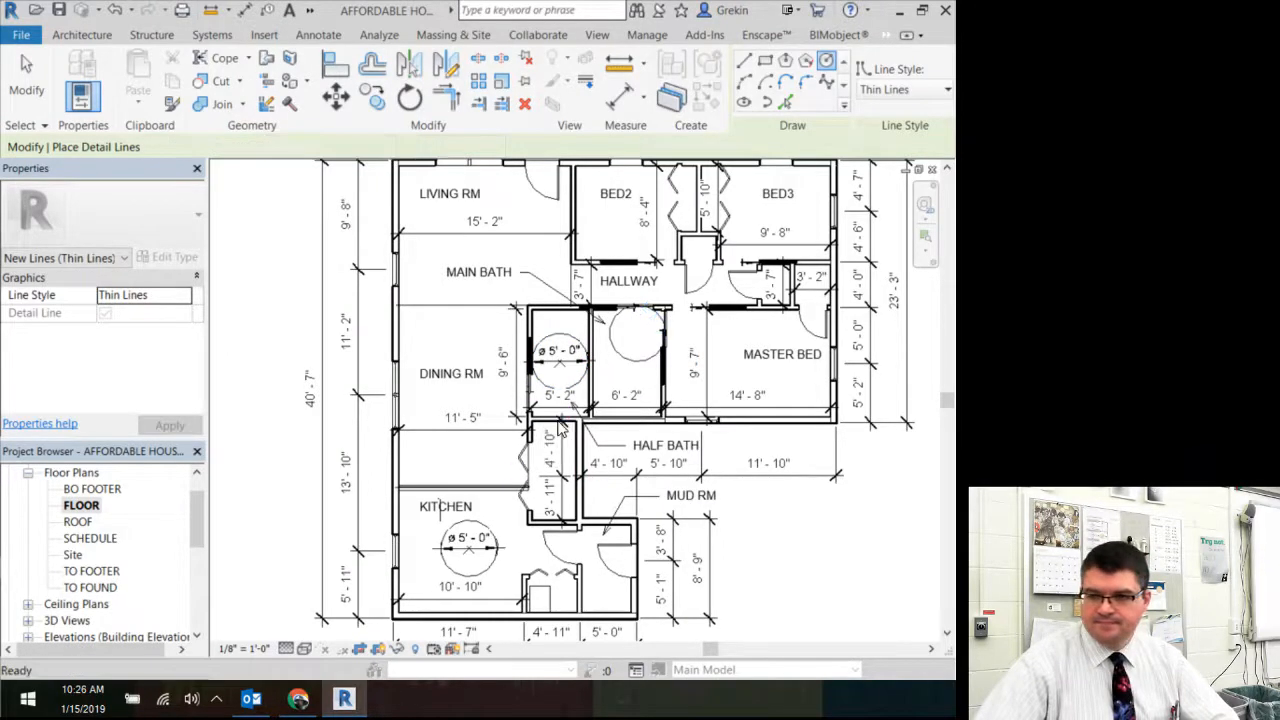
- Shift the new turning circle slightly away from the master bedroom wall so it fits inside the main bath, and deselect it
{"action": "left_click", "coordinate": [640, 358]}
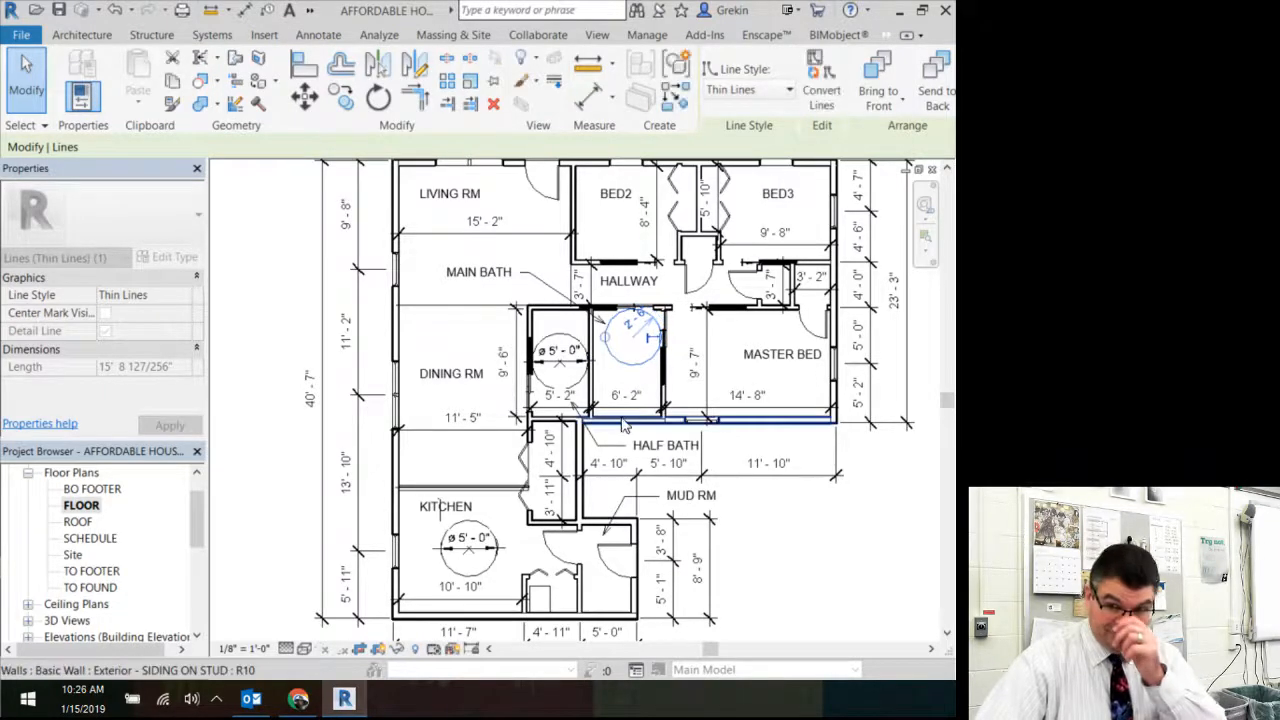
{"action": "left_click", "coordinate": [628, 360]}
{"action": "left_click", "coordinate": [768, 510]}
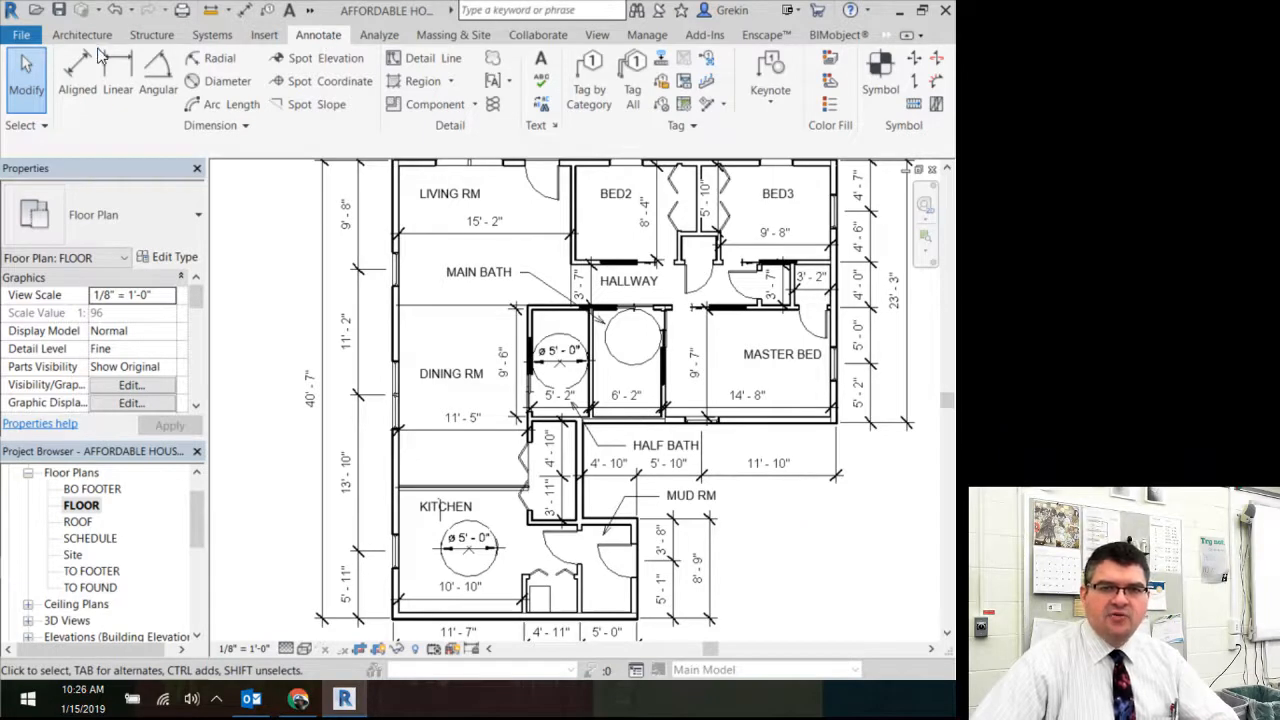
- Add a diameter dimension to the main bath's turning circle and leave the dimension command
{"action": "left_click", "coordinate": [228, 82]}
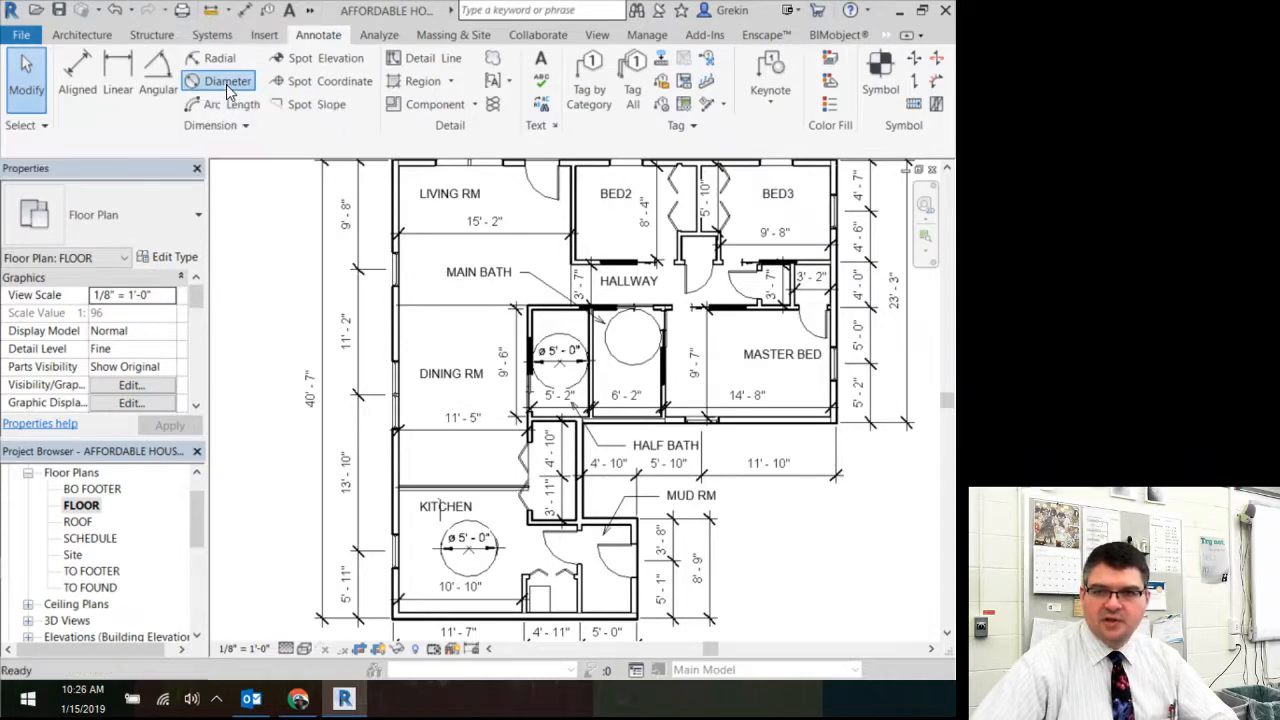
{"action": "left_click", "coordinate": [630, 368]}
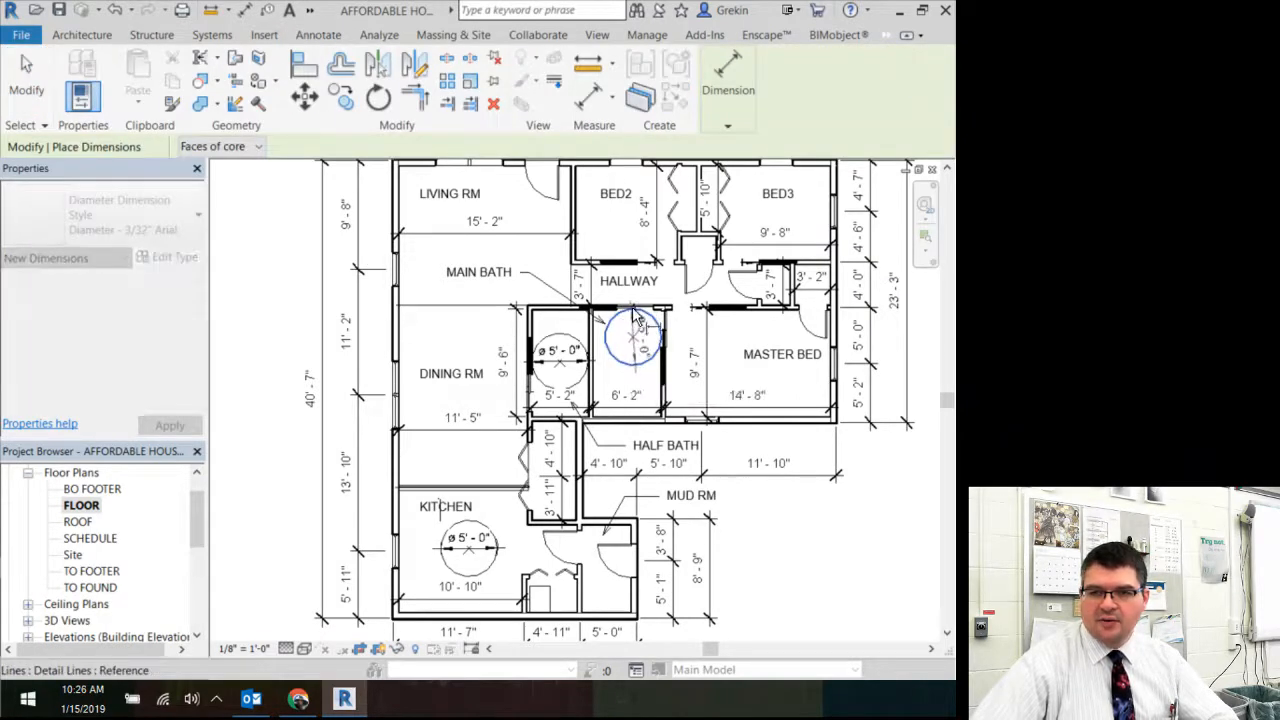
{"action": "left_click", "coordinate": [632, 322]}
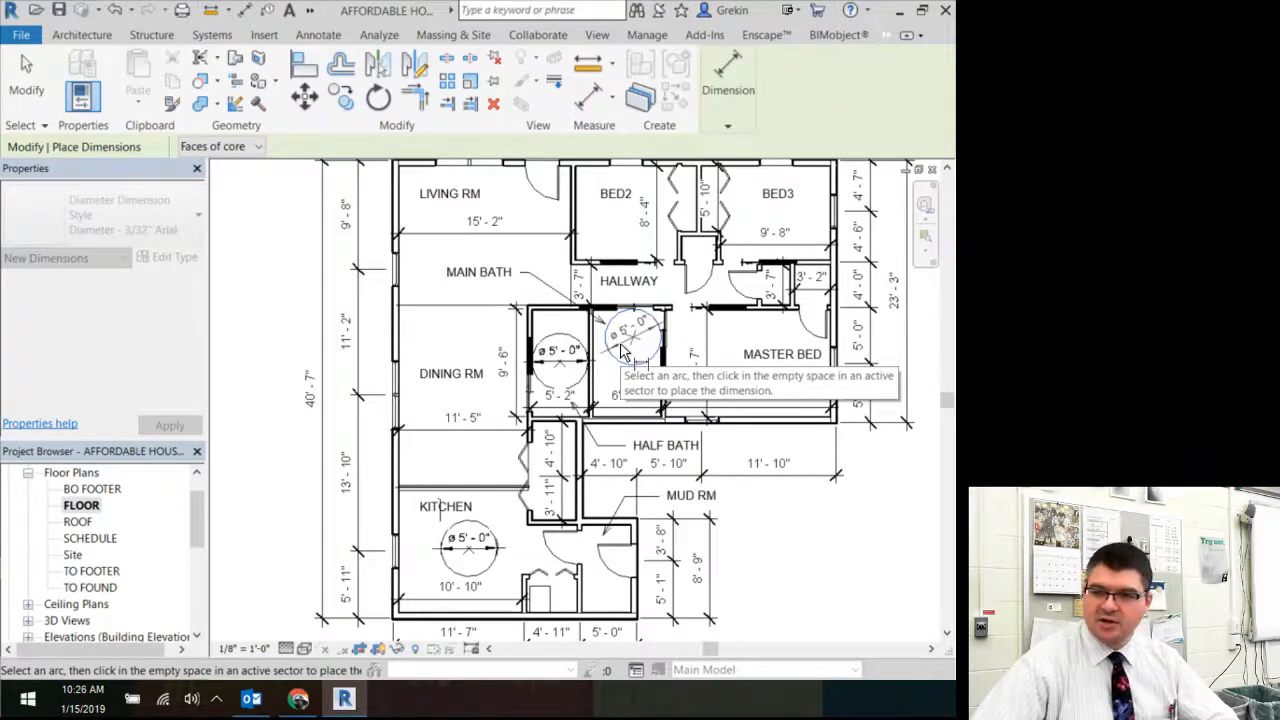
{"action": "key", "text": "Escape"}
{"action": "key", "text": "Escape"}
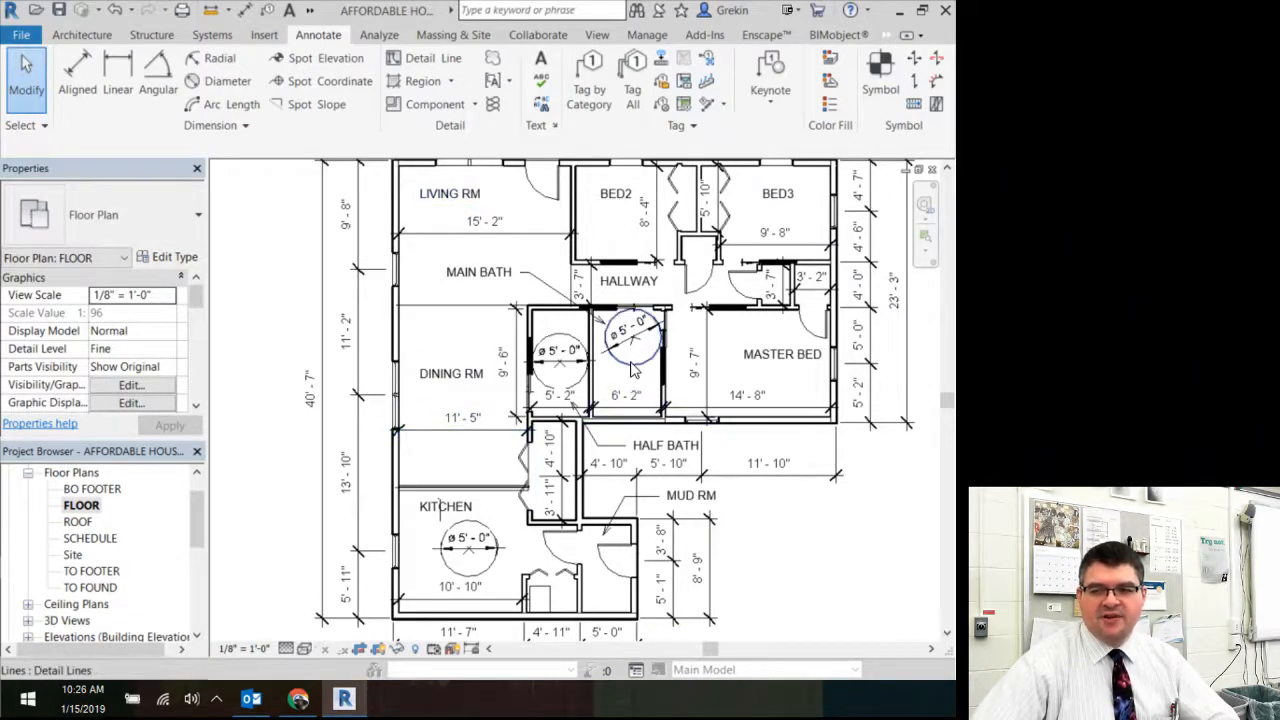
- Examine the interior dimensions and turning circles around the baths, master bedroom, hallway and the two smaller bedrooms
{"action": "scroll", "coordinate": [631, 370], "scroll_direction": "down", "scroll_amount": 3}
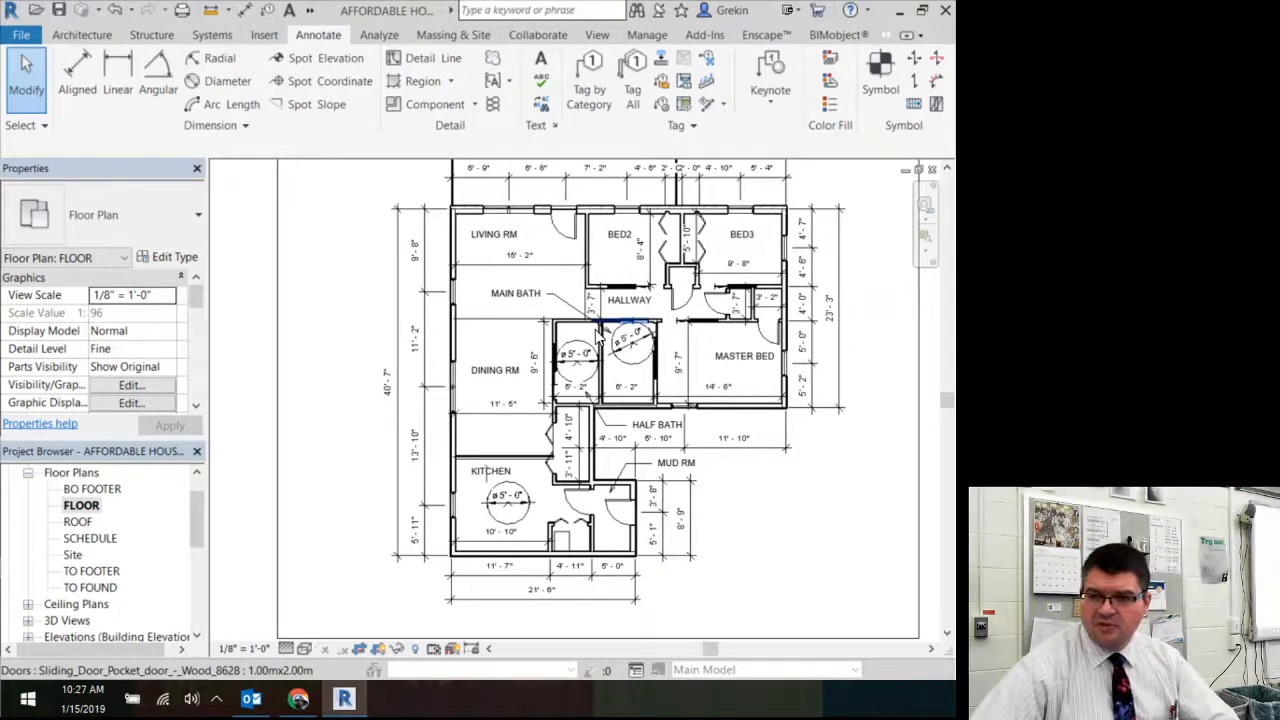
{"action": "scroll", "coordinate": [760, 240], "scroll_direction": "up", "scroll_amount": 3}
{"action": "scroll", "coordinate": [748, 254], "scroll_direction": "up", "scroll_amount": 1}
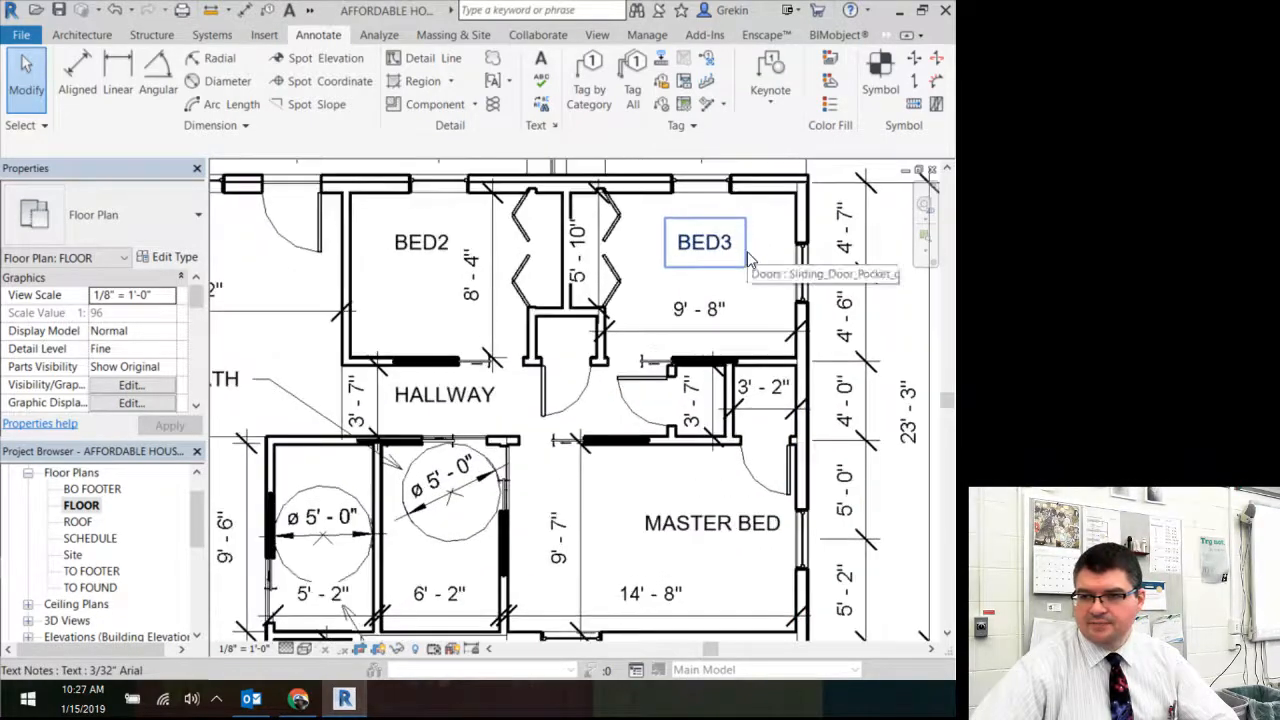
{"action": "middle_click_drag", "start_coordinate": [747, 252], "coordinate": [728, 142]}
{"action": "middle_click_drag", "start_coordinate": [619, 439], "coordinate": [622, 417]}
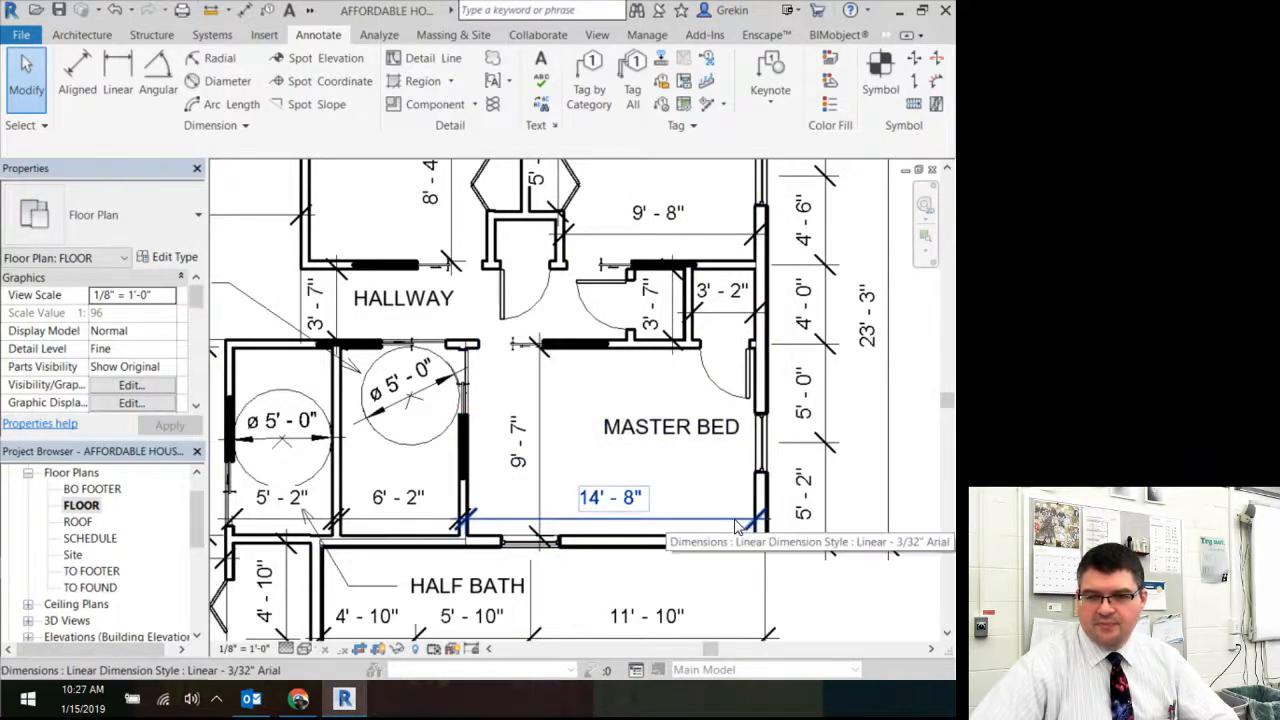
{"action": "middle_click_drag", "start_coordinate": [543, 500], "coordinate": [630, 500]}
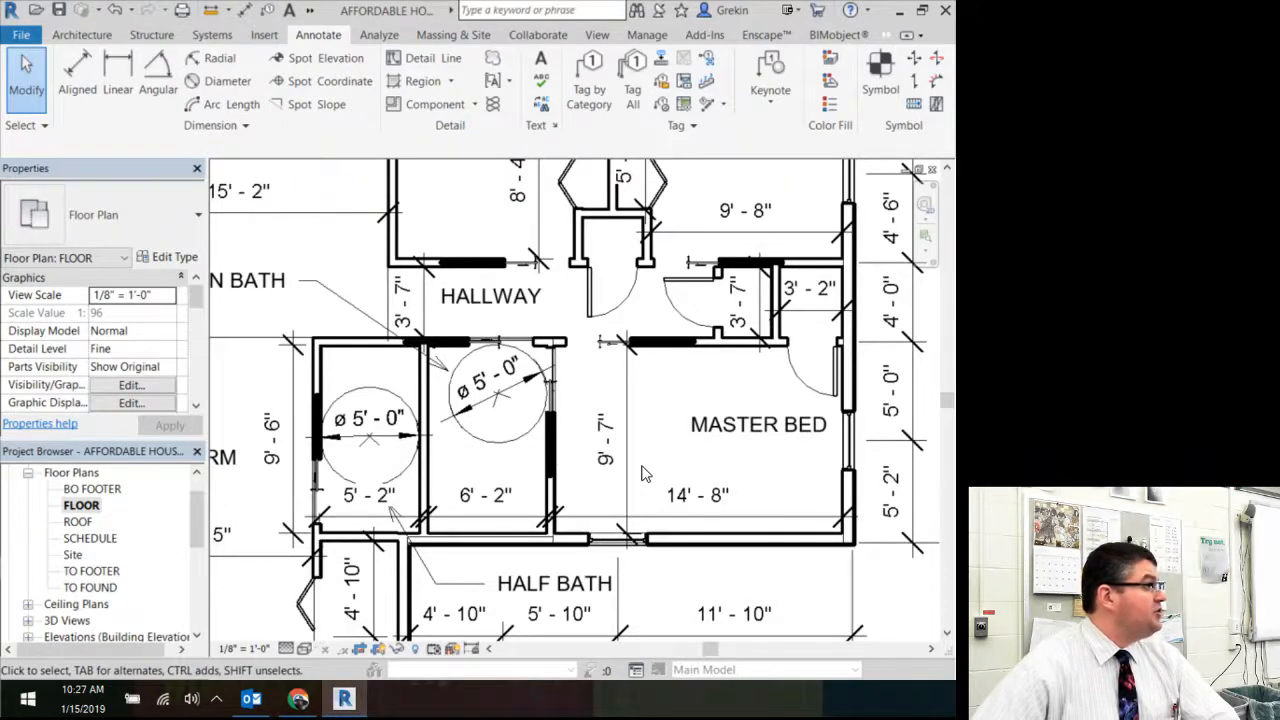
{"action": "left_click", "coordinate": [634, 373]}
{"action": "left_click", "coordinate": [634, 374]}
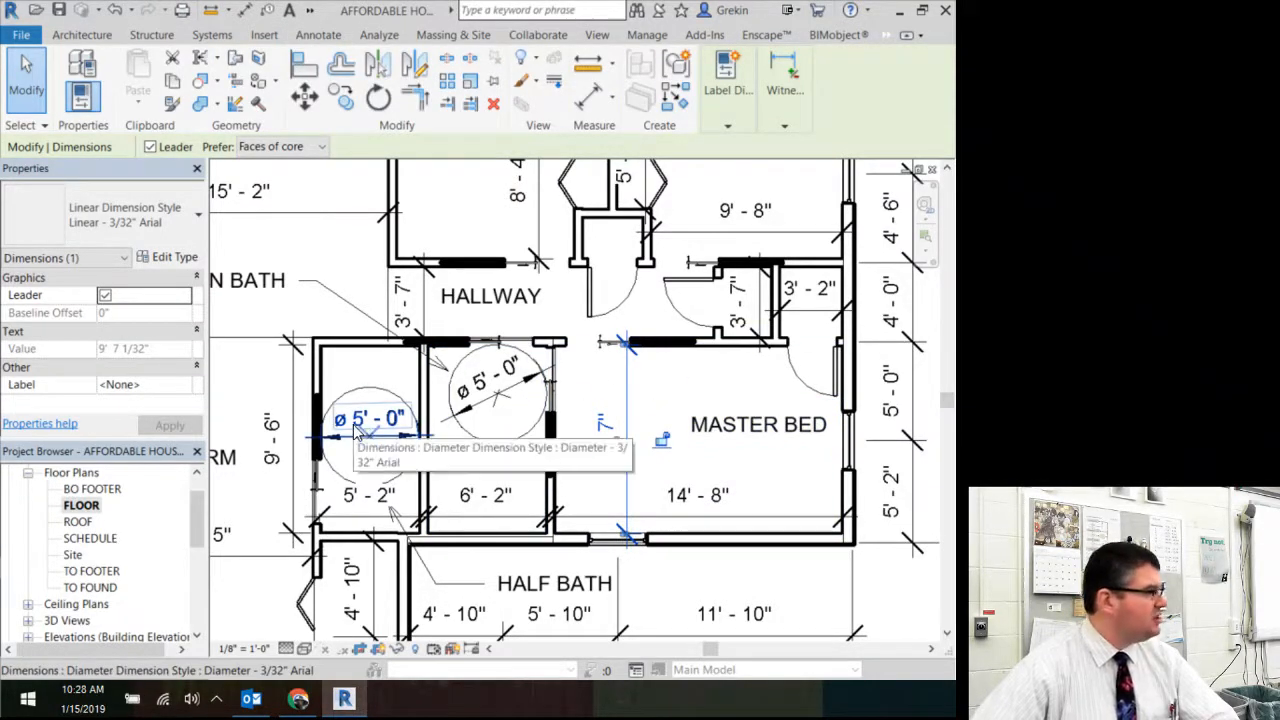
{"action": "middle_click_drag", "start_coordinate": [516, 363], "coordinate": [457, 558]}
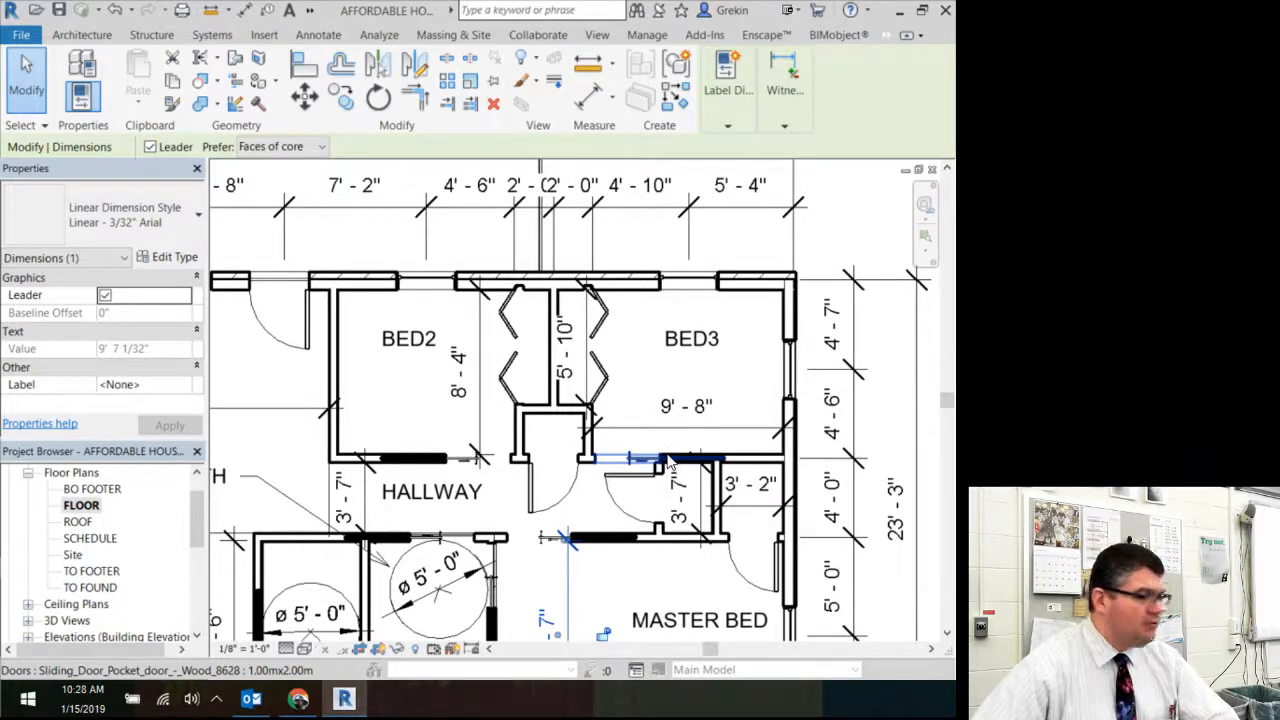
- Place an aligned dimension across BED2's width, measured between wall faces from its living room wall to the closet wall by the hallway
{"action": "left_click", "coordinate": [315, 38]}
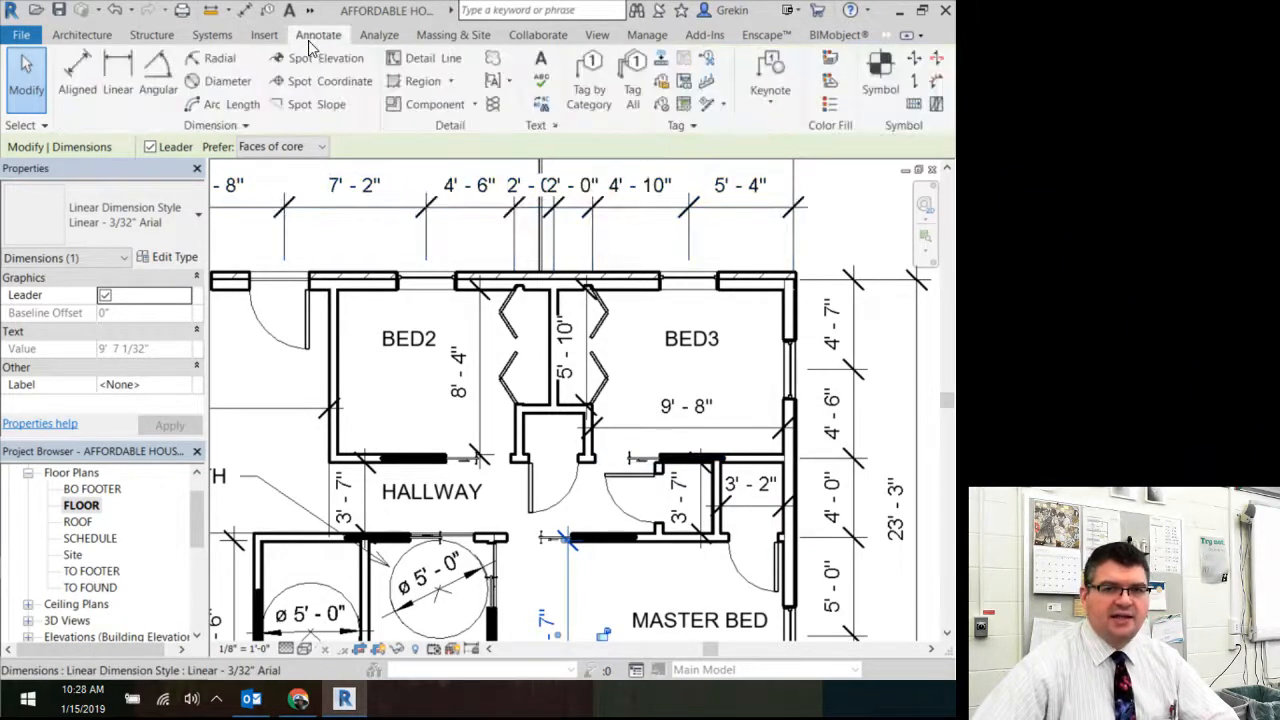
{"action": "left_click", "coordinate": [78, 78]}
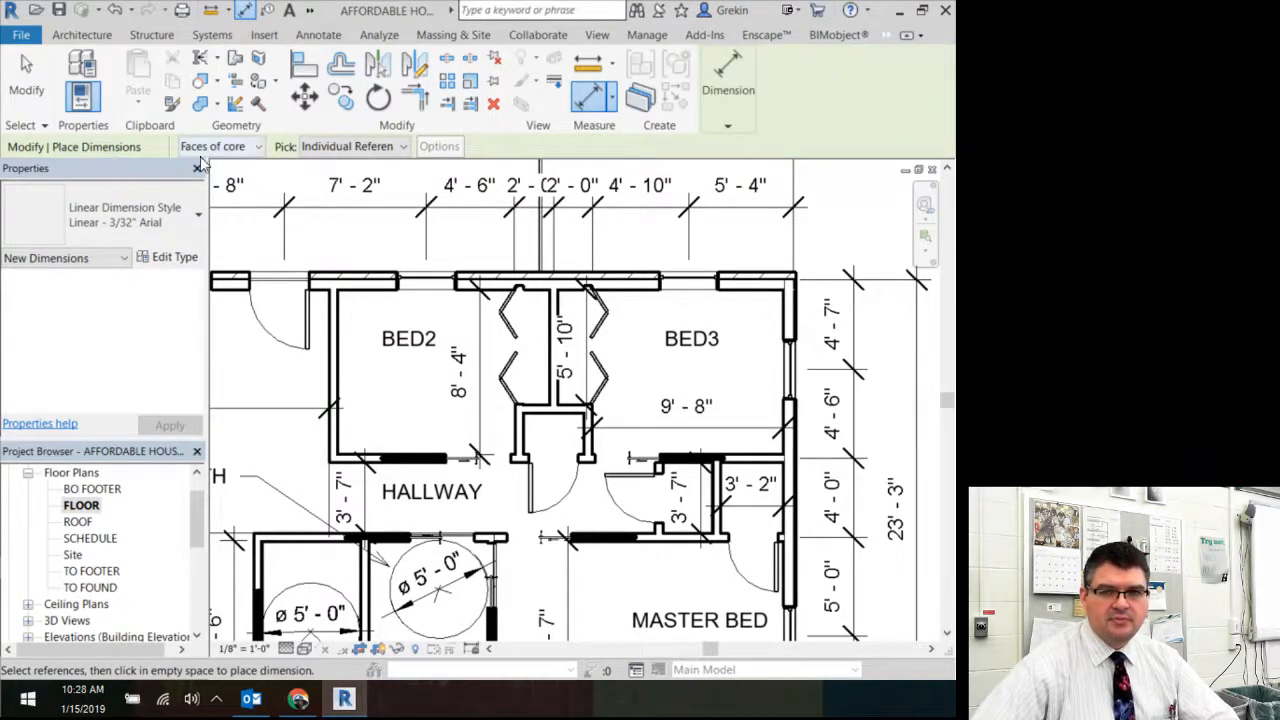
{"action": "left_click", "coordinate": [259, 148]}
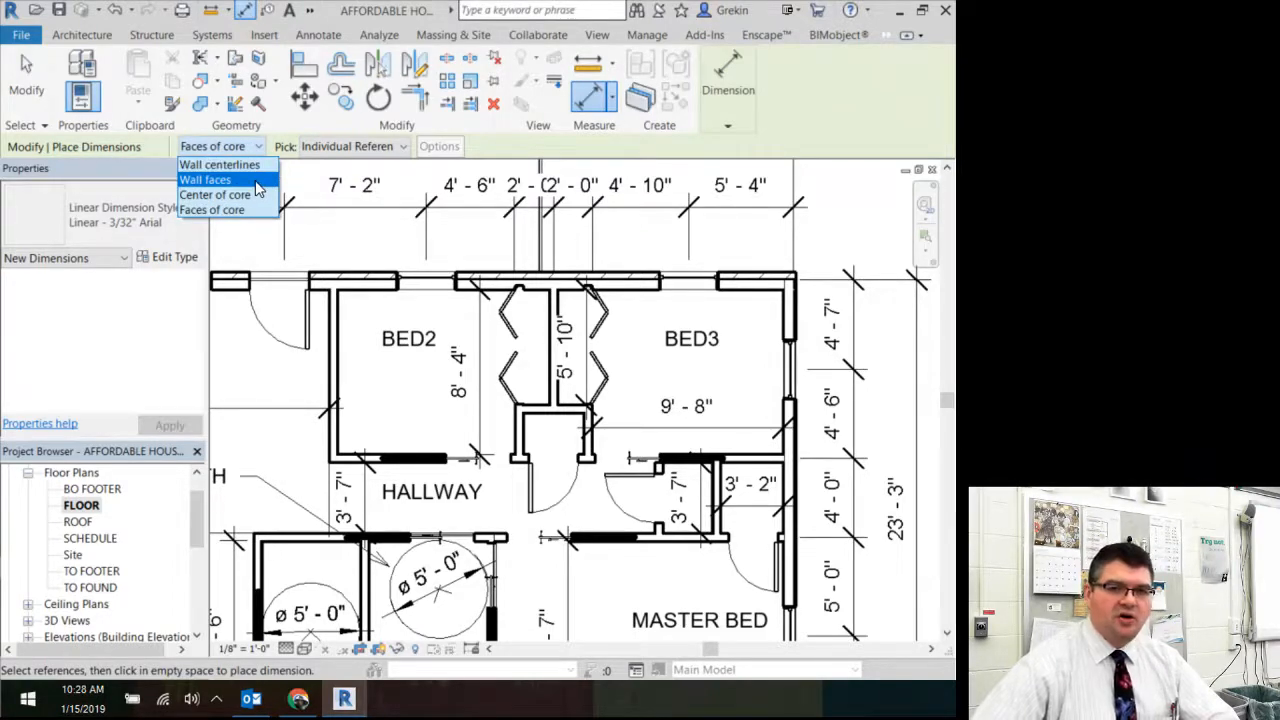
{"action": "left_click", "coordinate": [257, 183]}
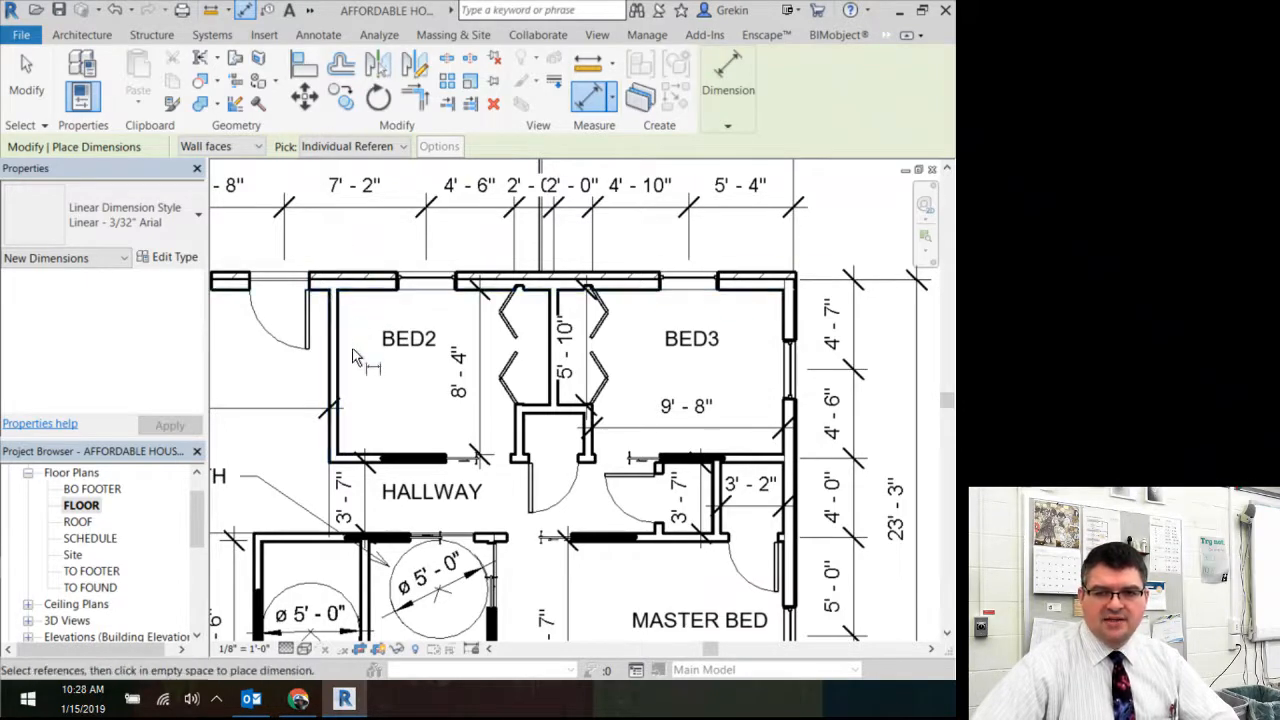
{"action": "left_click", "coordinate": [340, 428]}
{"action": "left_click", "coordinate": [519, 452]}
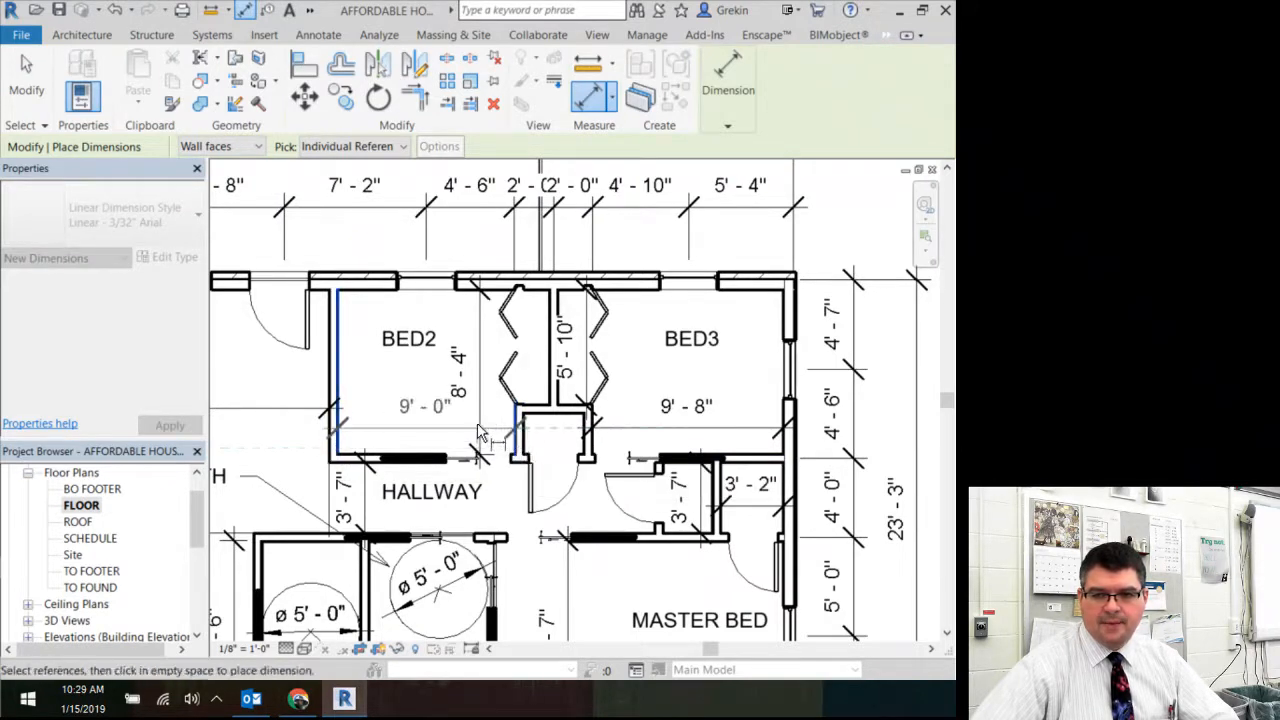
{"action": "left_click", "coordinate": [455, 435]}
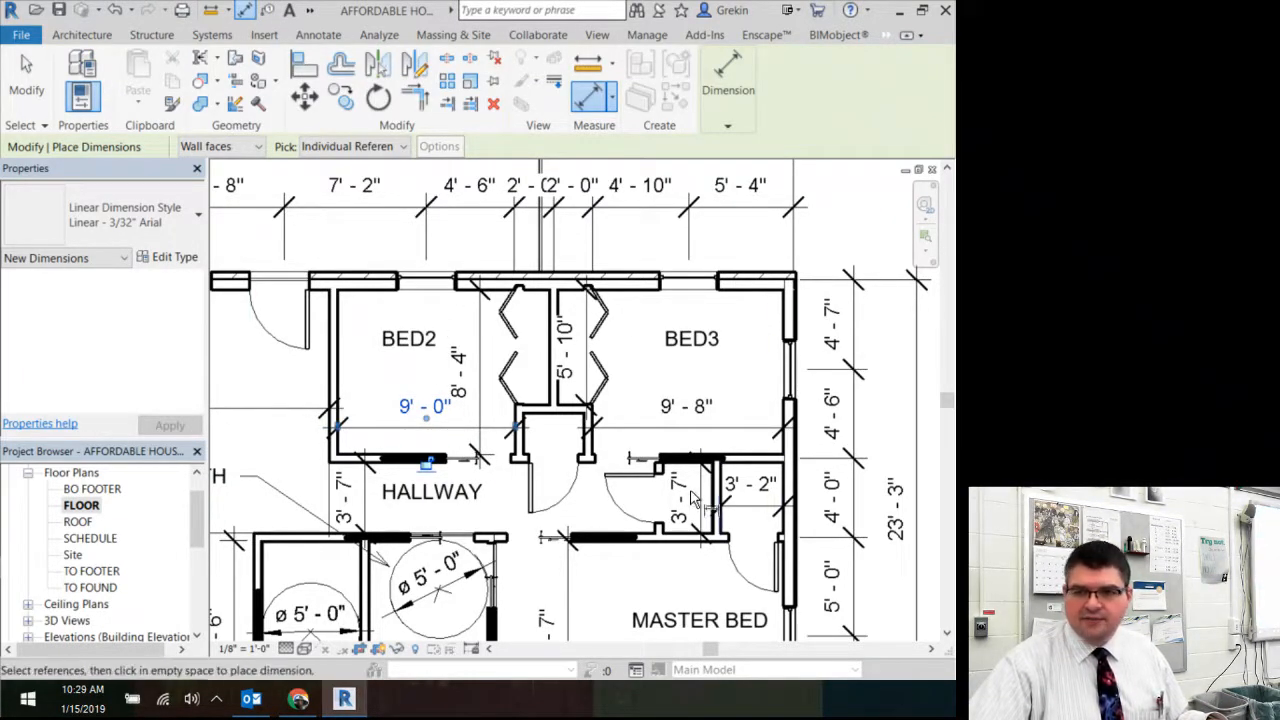
{"action": "middle_click_drag", "start_coordinate": [478, 496], "coordinate": [578, 368]}
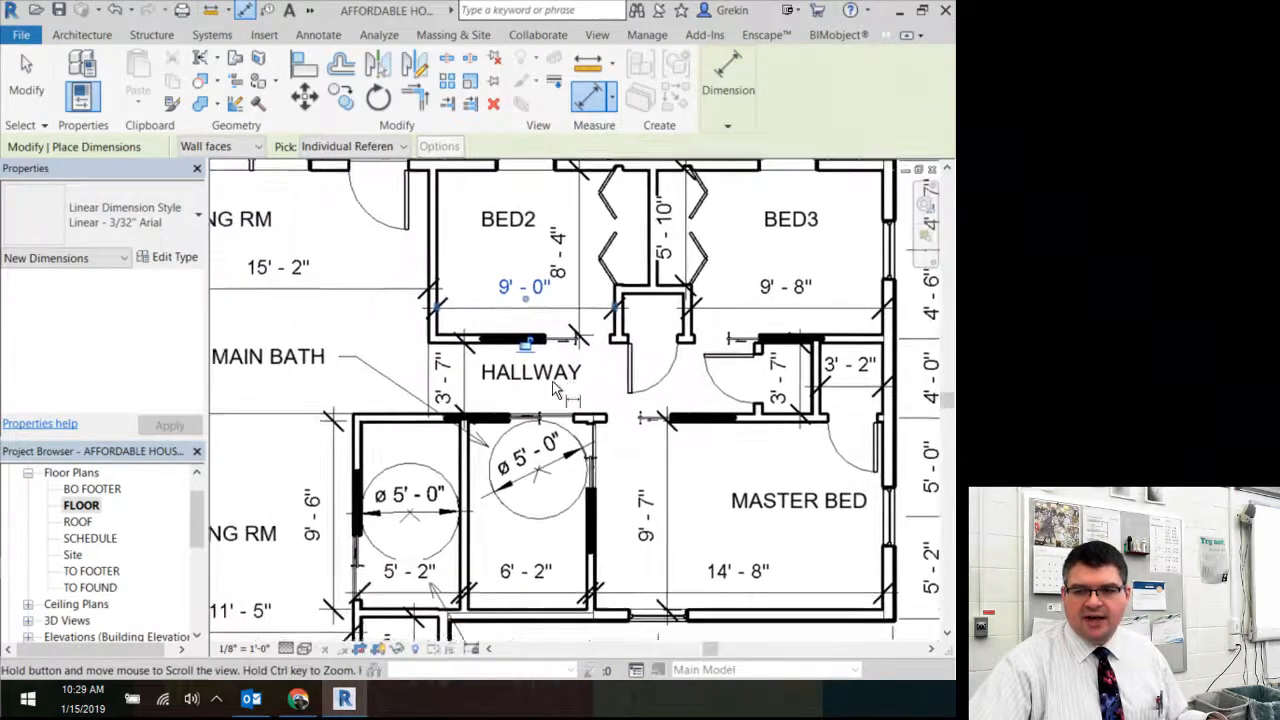
- Examine the dimensions and room labels around the kitchen, mud room, baths, bedrooms and porch, then leave the dimension command
{"action": "scroll", "coordinate": [560, 350], "scroll_direction": "up", "scroll_amount": 1}
{"action": "scroll", "coordinate": [555, 375], "scroll_direction": "down", "scroll_amount": 4}
{"action": "middle_click_drag", "start_coordinate": [415, 440], "coordinate": [420, 344]}
{"action": "middle_click_drag", "start_coordinate": [440, 571], "coordinate": [418, 445]}
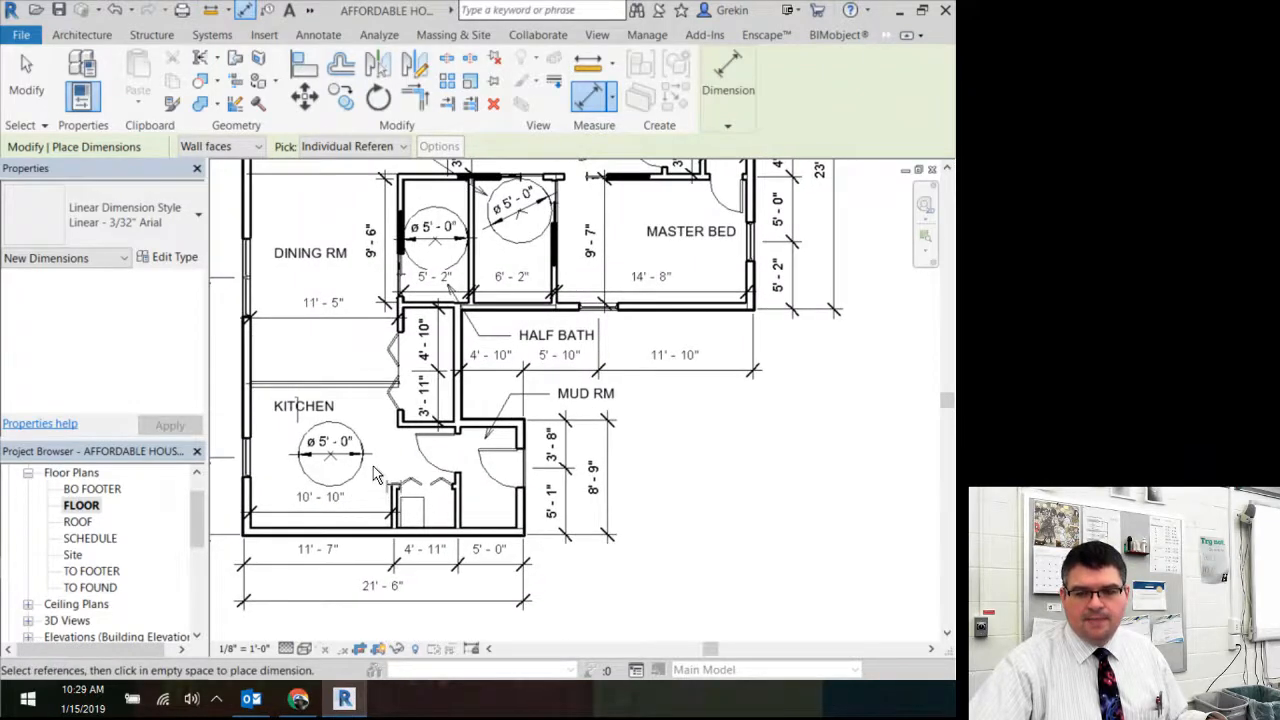
{"action": "scroll", "coordinate": [373, 466], "scroll_direction": "up", "scroll_amount": 1}
{"action": "scroll", "coordinate": [373, 466], "scroll_direction": "down", "scroll_amount": 3}
{"action": "middle_click_drag", "start_coordinate": [375, 450], "coordinate": [432, 510]}
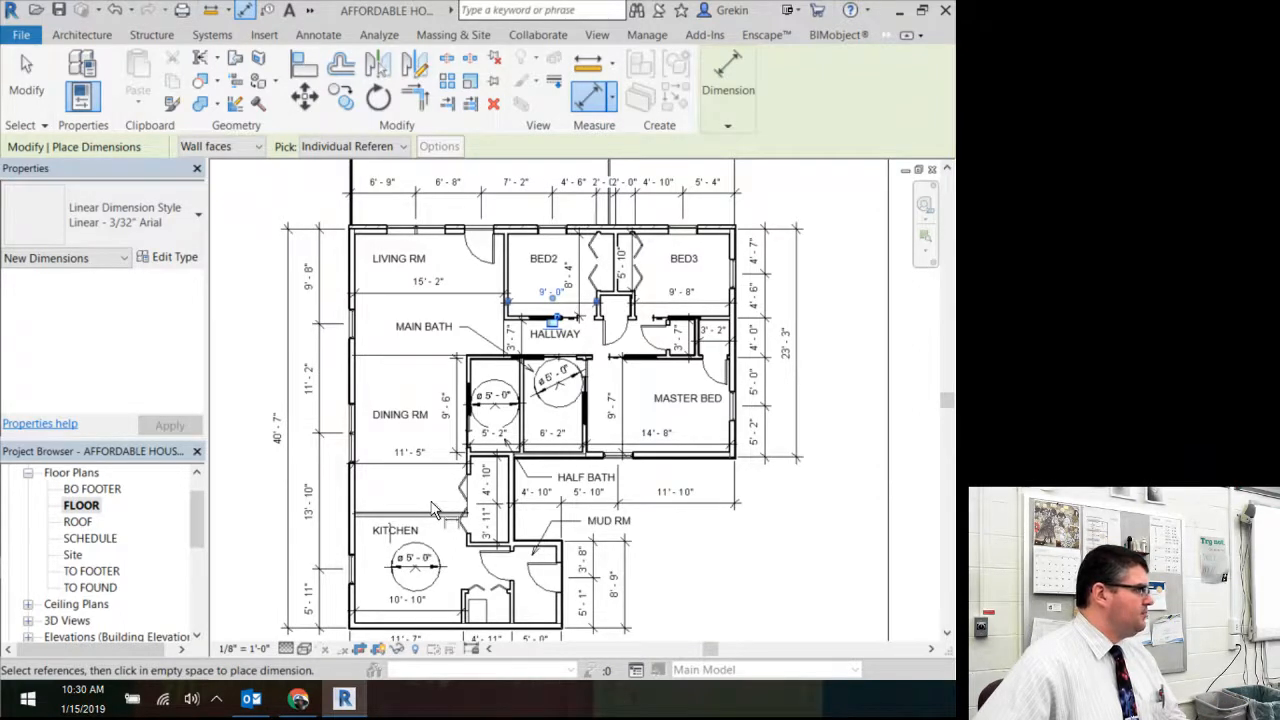
{"action": "middle_click_drag", "start_coordinate": [493, 284], "coordinate": [463, 470]}
{"action": "scroll", "coordinate": [463, 470], "scroll_direction": "up", "scroll_amount": 3}
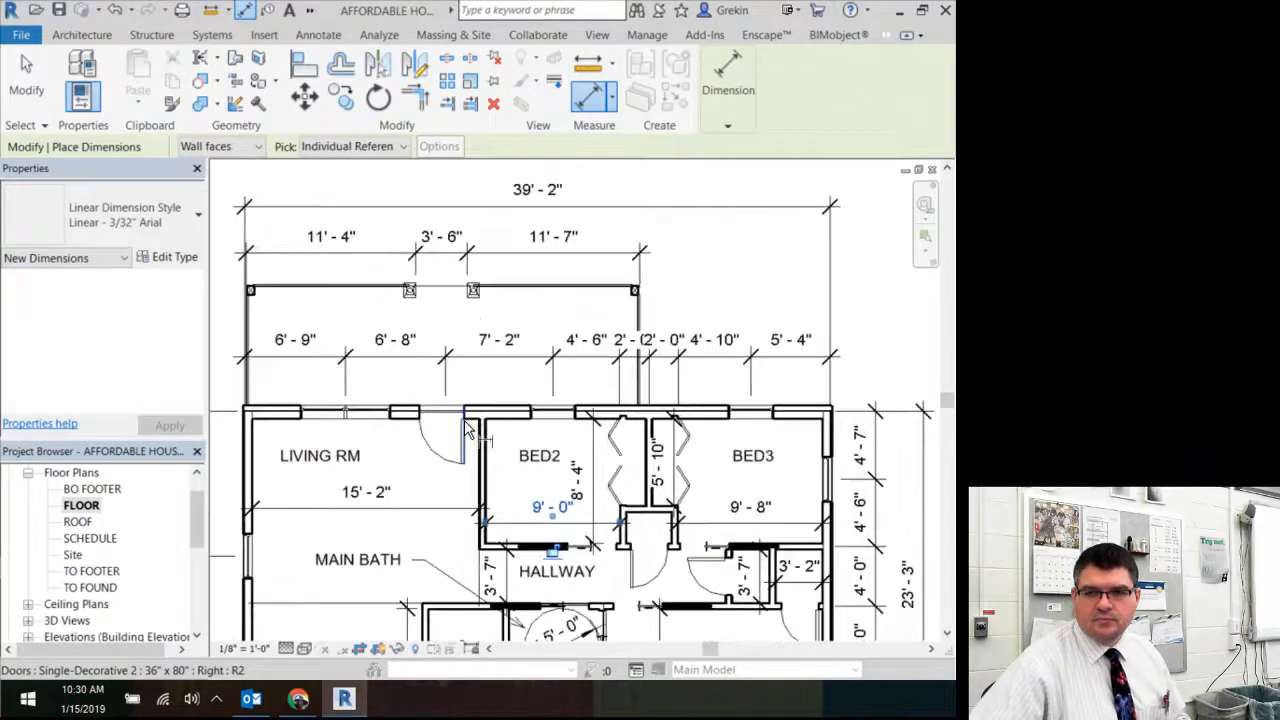
{"action": "scroll", "coordinate": [460, 505], "scroll_direction": "up", "scroll_amount": 3}
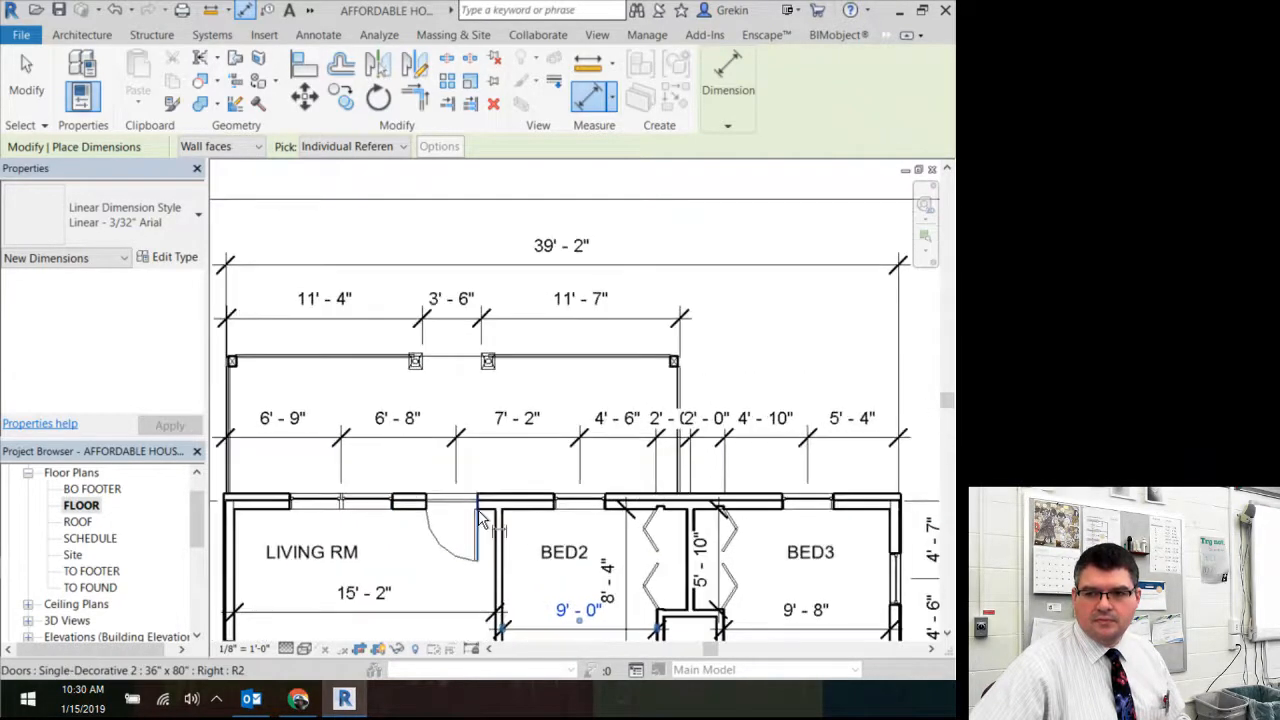
{"action": "middle_click_drag", "start_coordinate": [502, 530], "coordinate": [512, 531]}
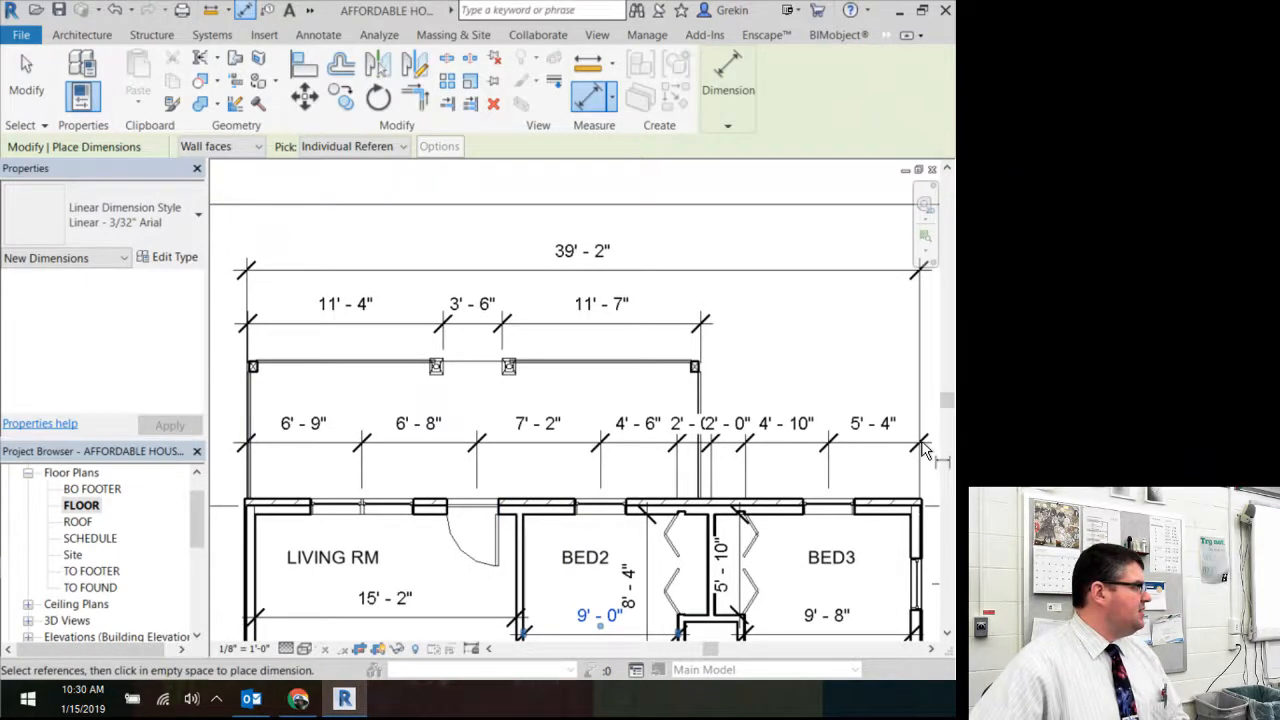
{"action": "middle_click_drag", "start_coordinate": [648, 405], "coordinate": [651, 403]}
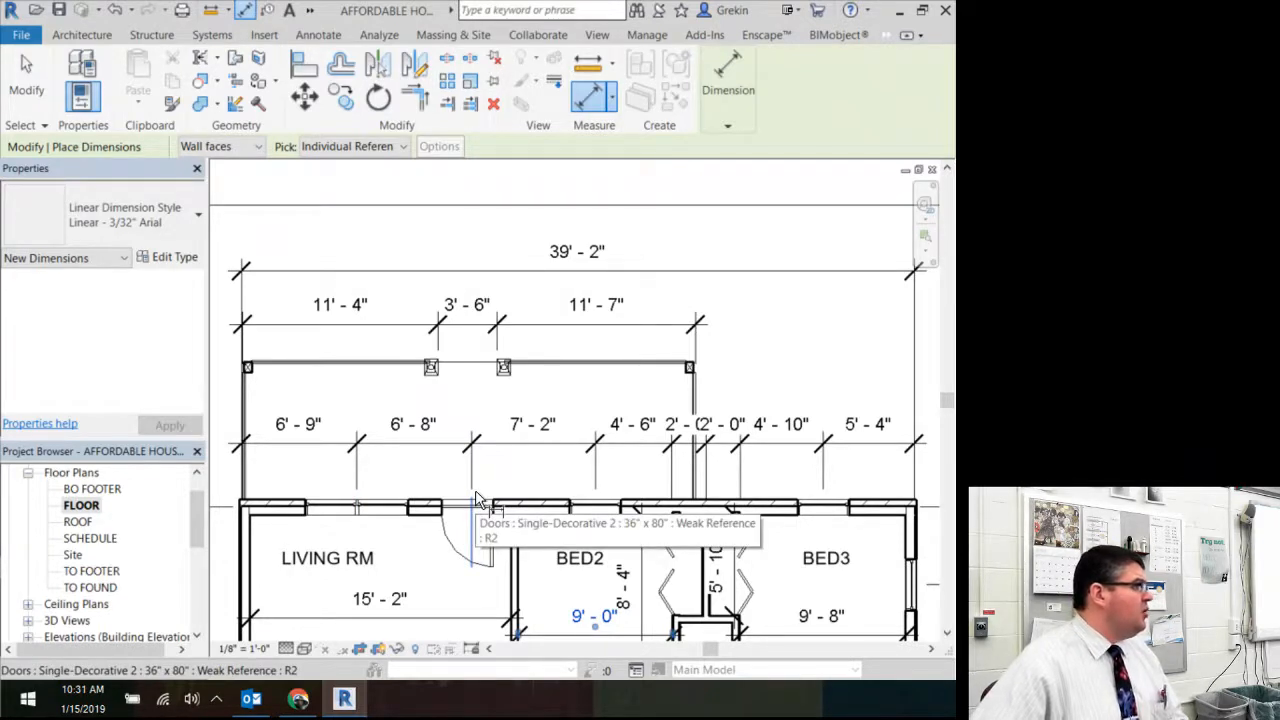
{"action": "key", "text": "Escape"}
{"action": "key", "text": "Escape"}
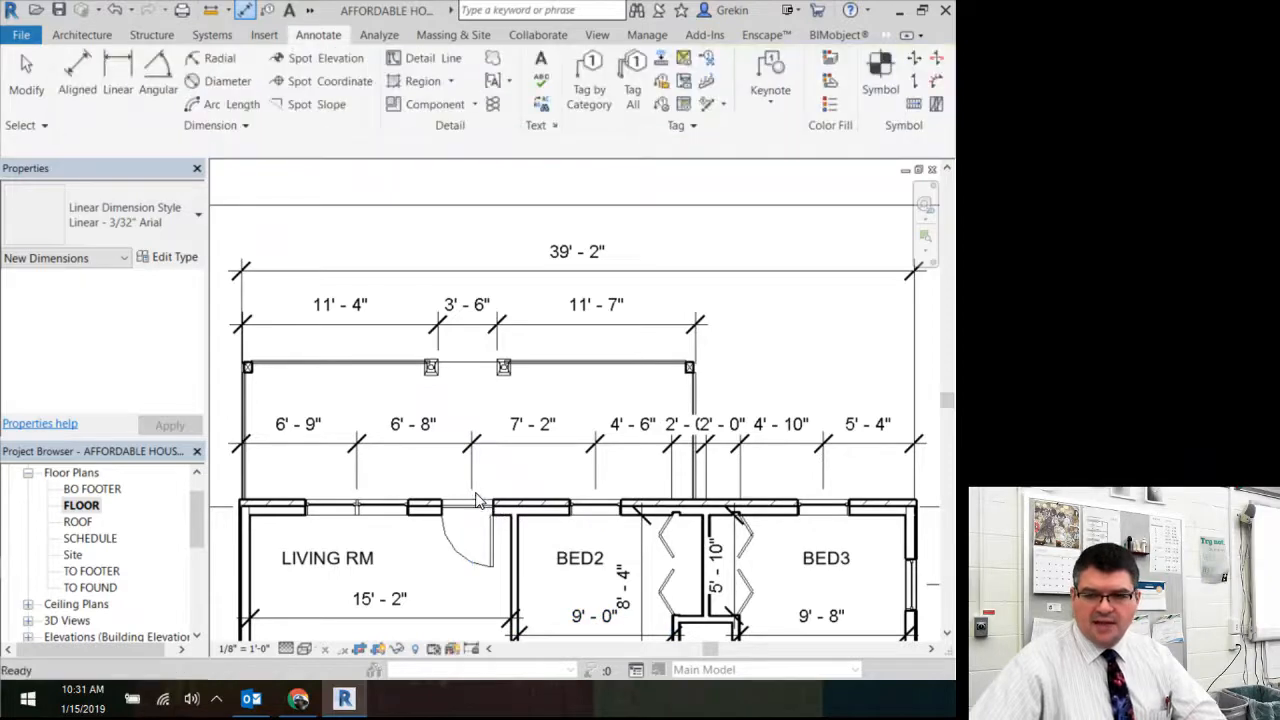
- Check the type and size of the living room's entry door on the porch side and clear the selection
{"action": "left_click", "coordinate": [477, 510]}
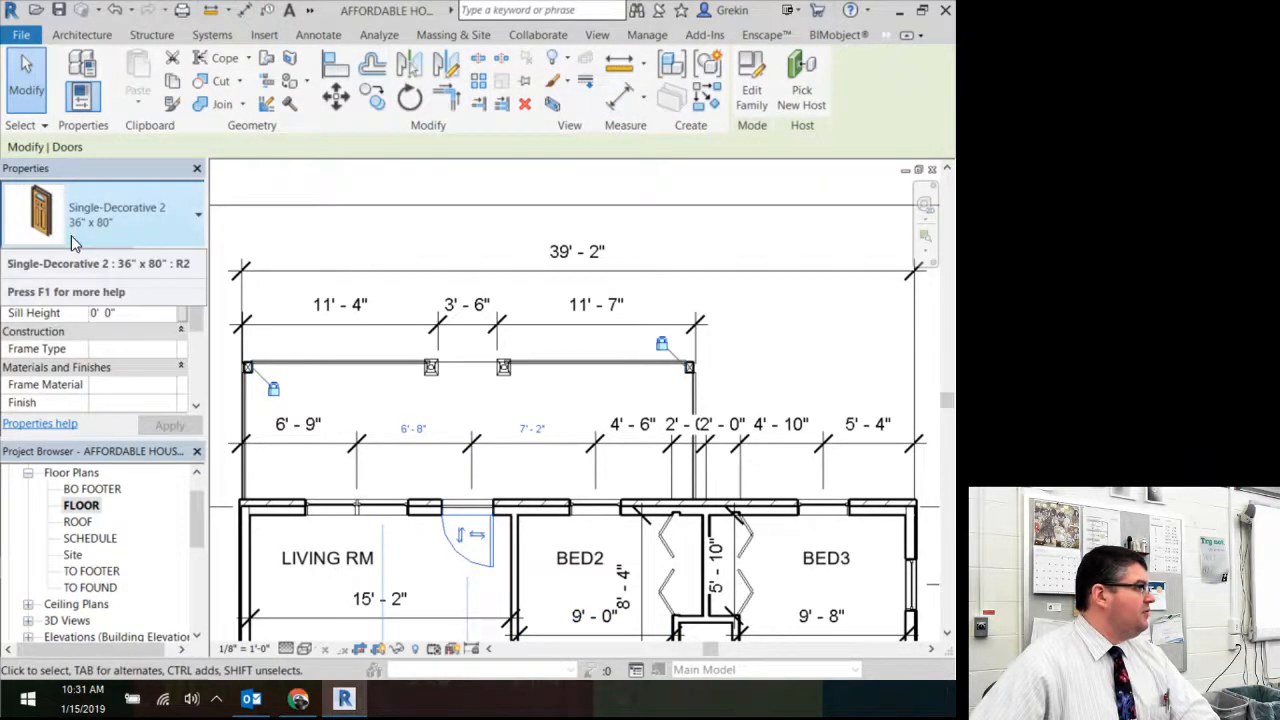
{"action": "mouse_move", "coordinate": [71, 235]}
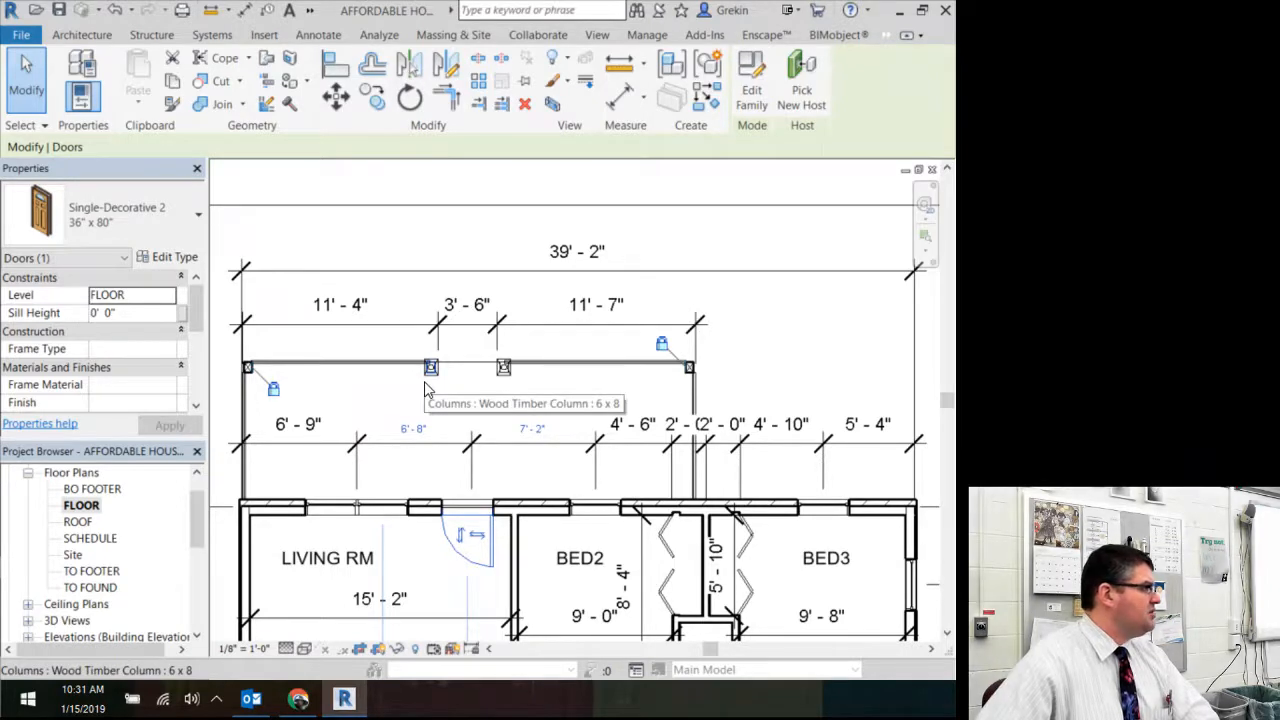
{"action": "scroll", "coordinate": [474, 350], "scroll_direction": "down", "scroll_amount": 3}
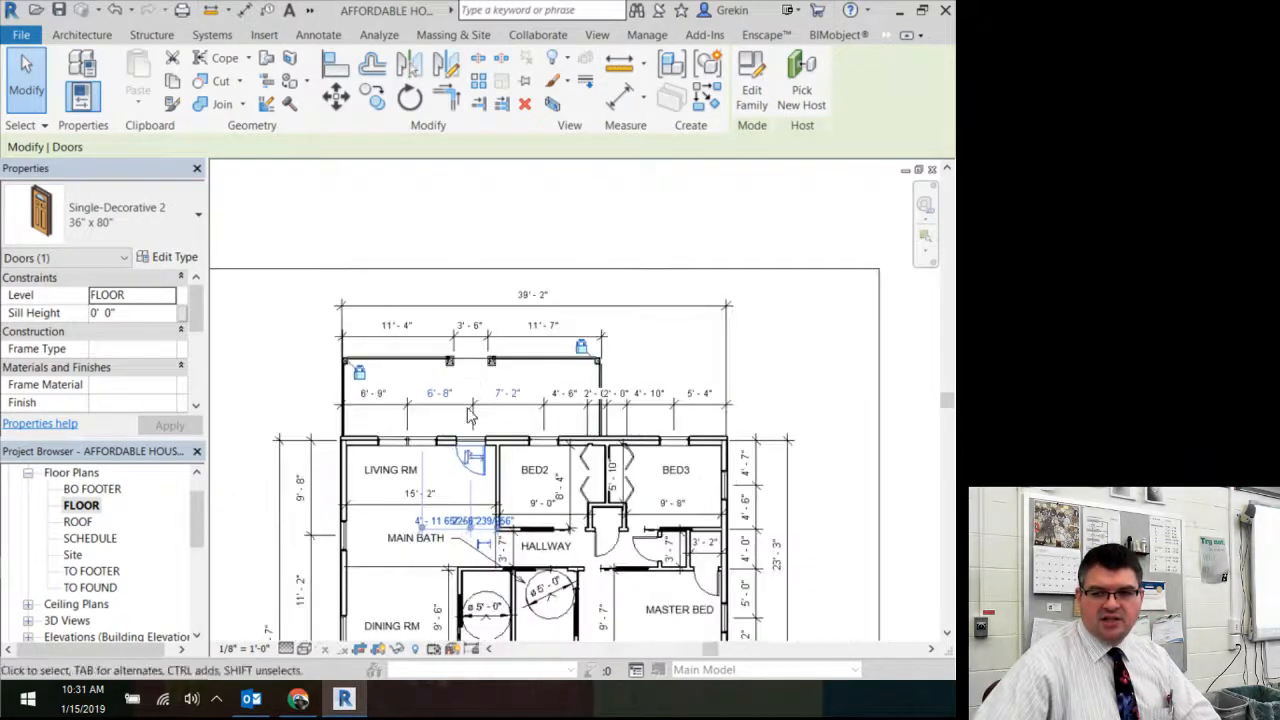
{"action": "scroll", "coordinate": [473, 460], "scroll_direction": "down", "scroll_amount": 3}
{"action": "middle_click_drag", "start_coordinate": [479, 547], "coordinate": [465, 420]}
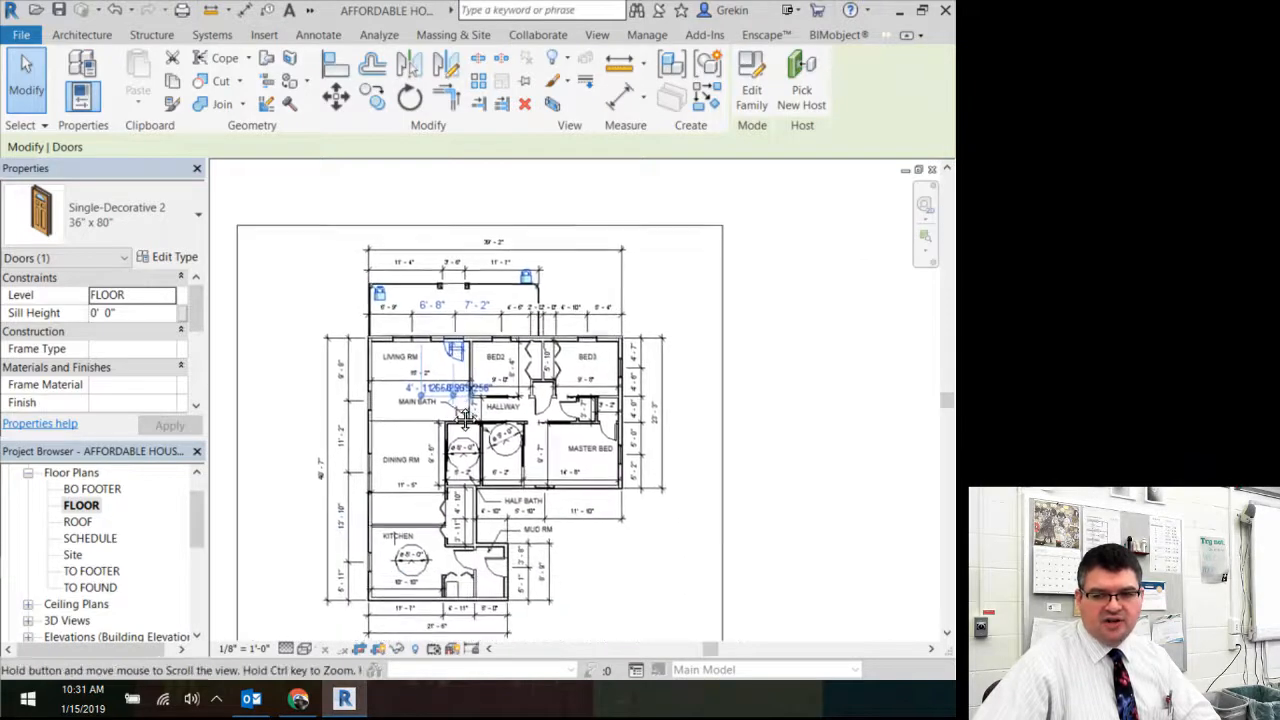
{"action": "left_click", "coordinate": [270, 483]}
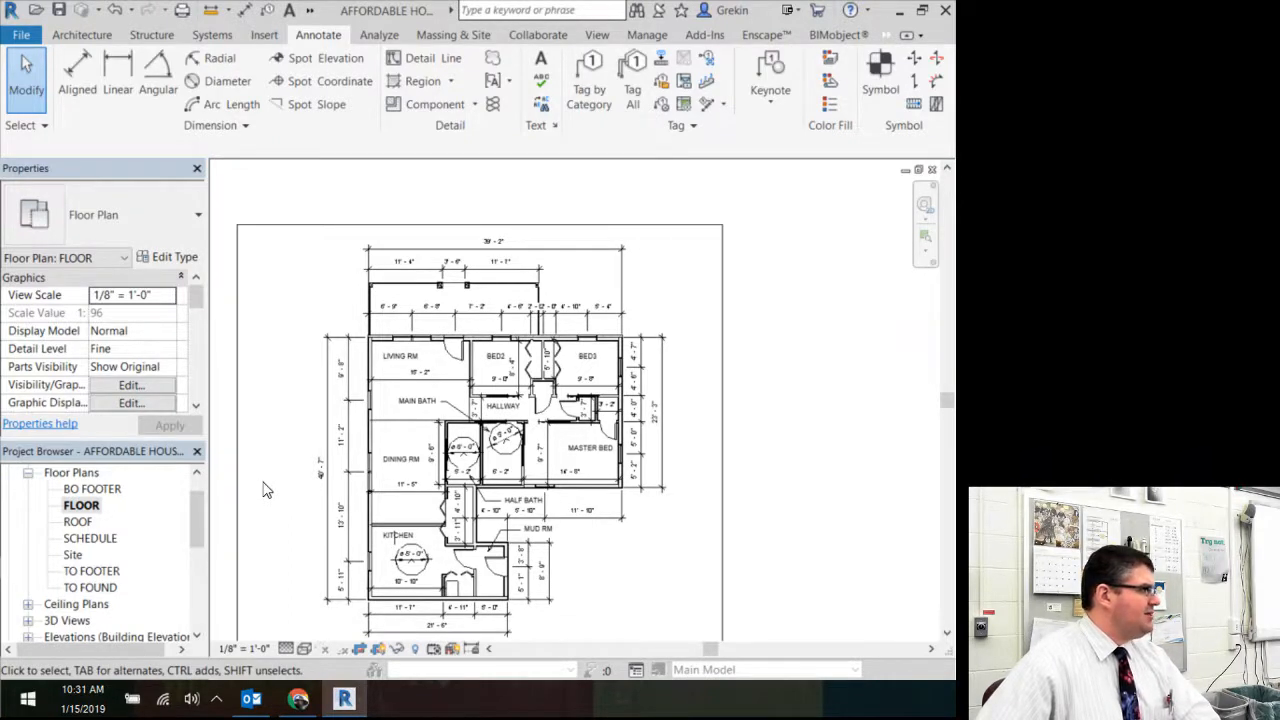
- Check the wall type of the exterior wall between the porch and the living room and clear the selection
{"action": "middle_click_drag", "start_coordinate": [263, 486], "coordinate": [280, 459]}
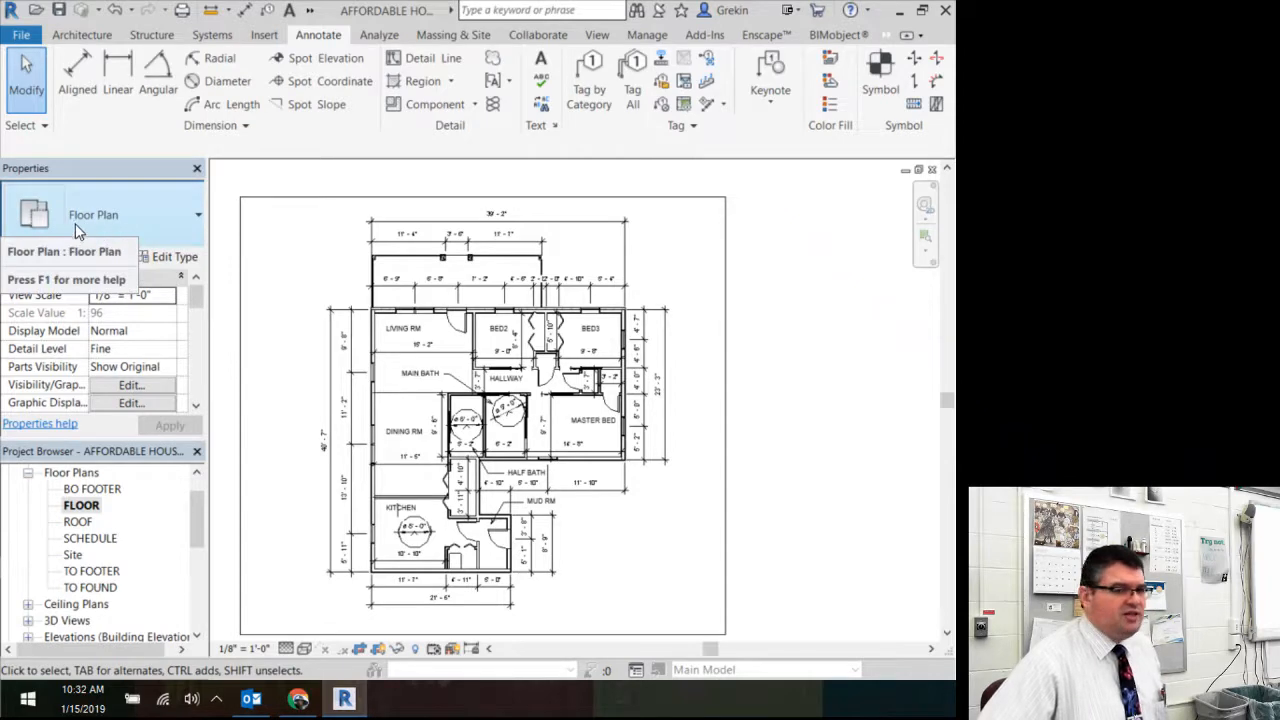
{"action": "left_click", "coordinate": [388, 312]}
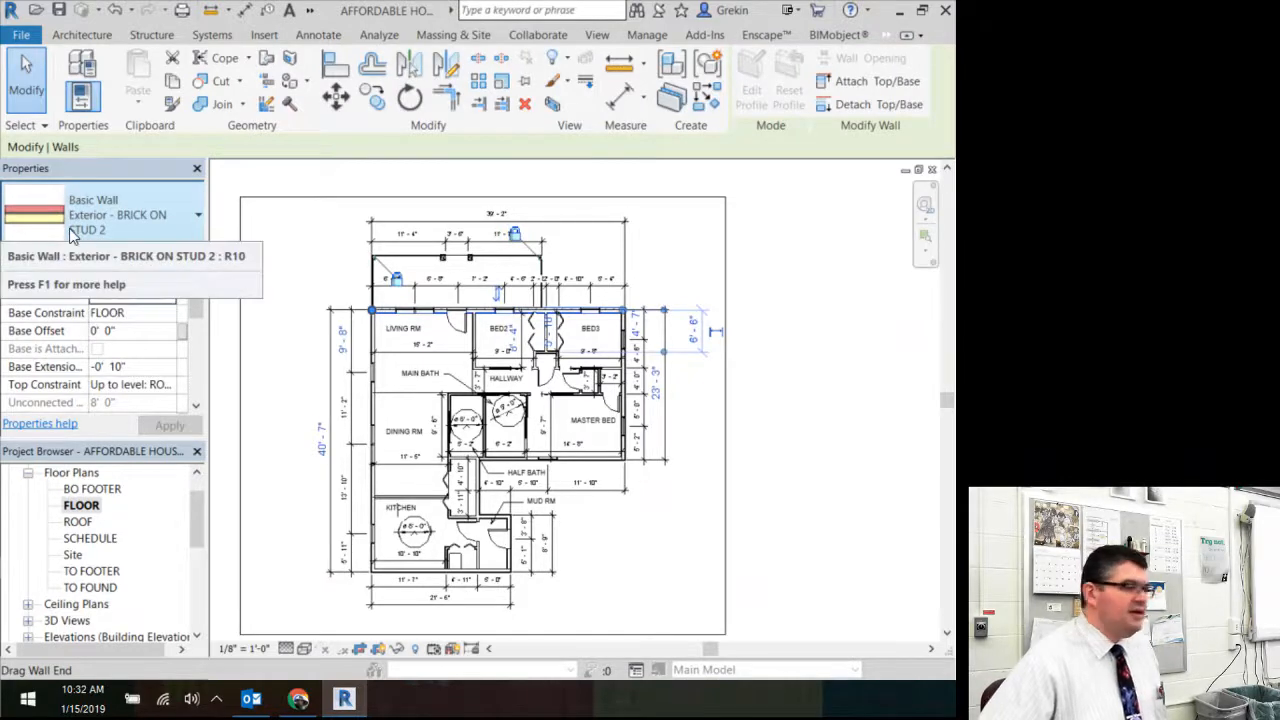
{"action": "left_click", "coordinate": [285, 249]}
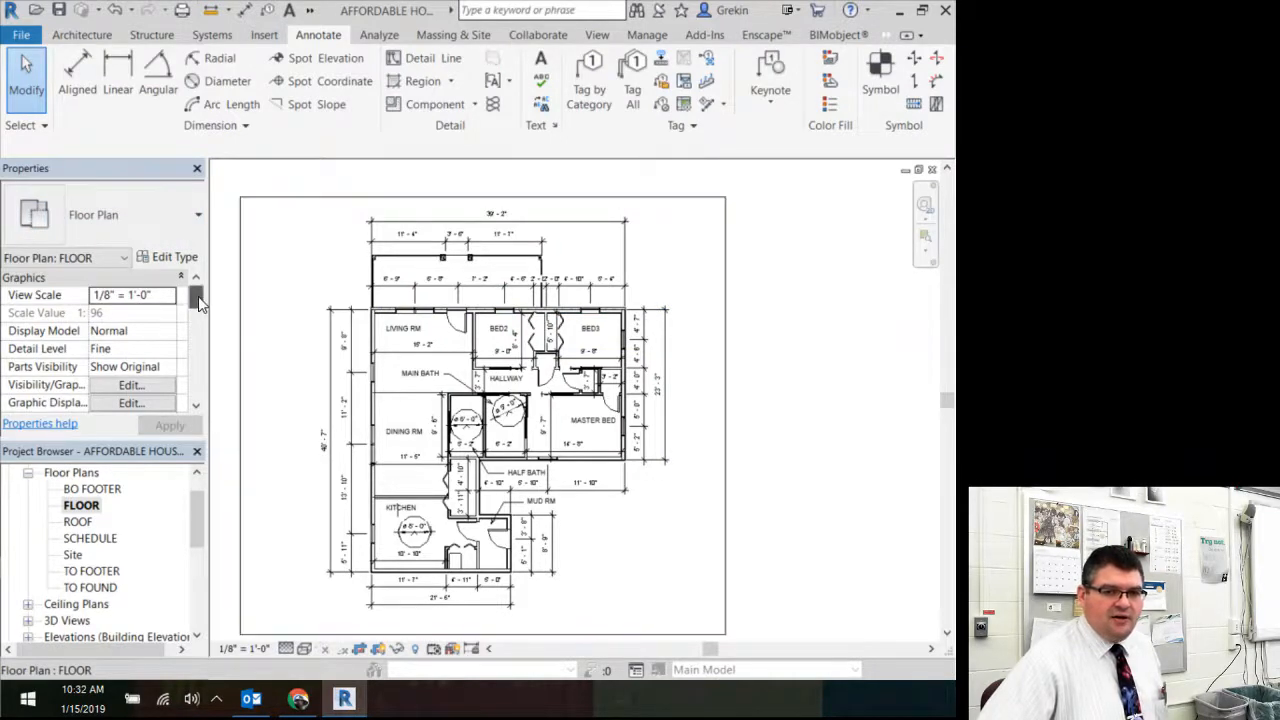
- Hide the crop region boundary of the FLOOR plan in the view's Extents settings and apply the change
{"action": "left_click_drag", "start_coordinate": [198, 296], "coordinate": [193, 350]}
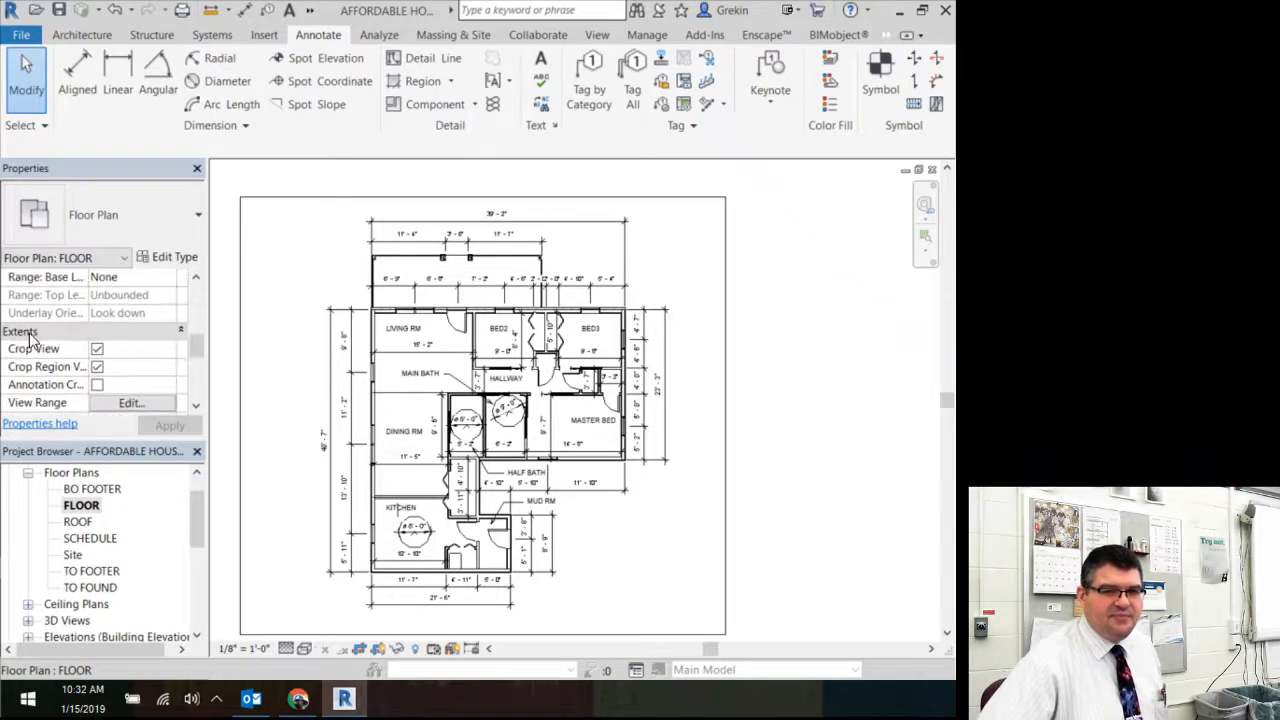
{"action": "scroll", "coordinate": [30, 340], "scroll_direction": "down", "scroll_amount": 1}
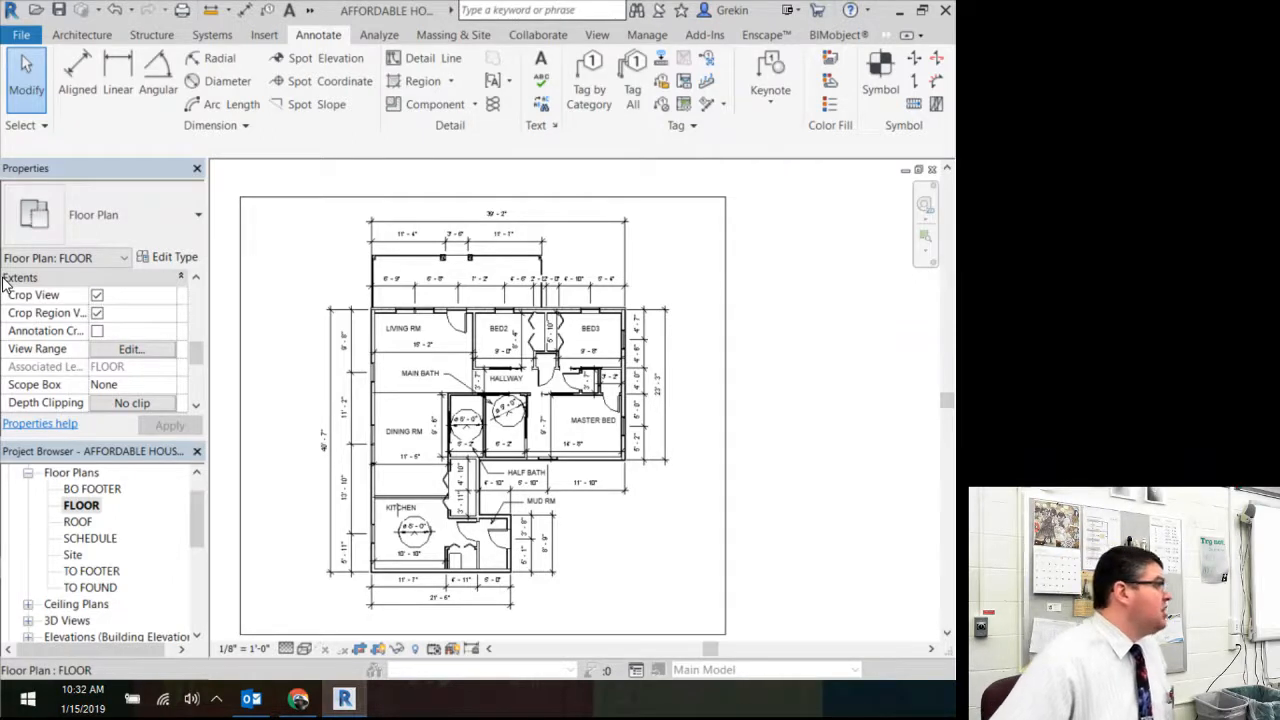
{"action": "left_click", "coordinate": [97, 314]}
{"action": "left_click", "coordinate": [97, 314]}
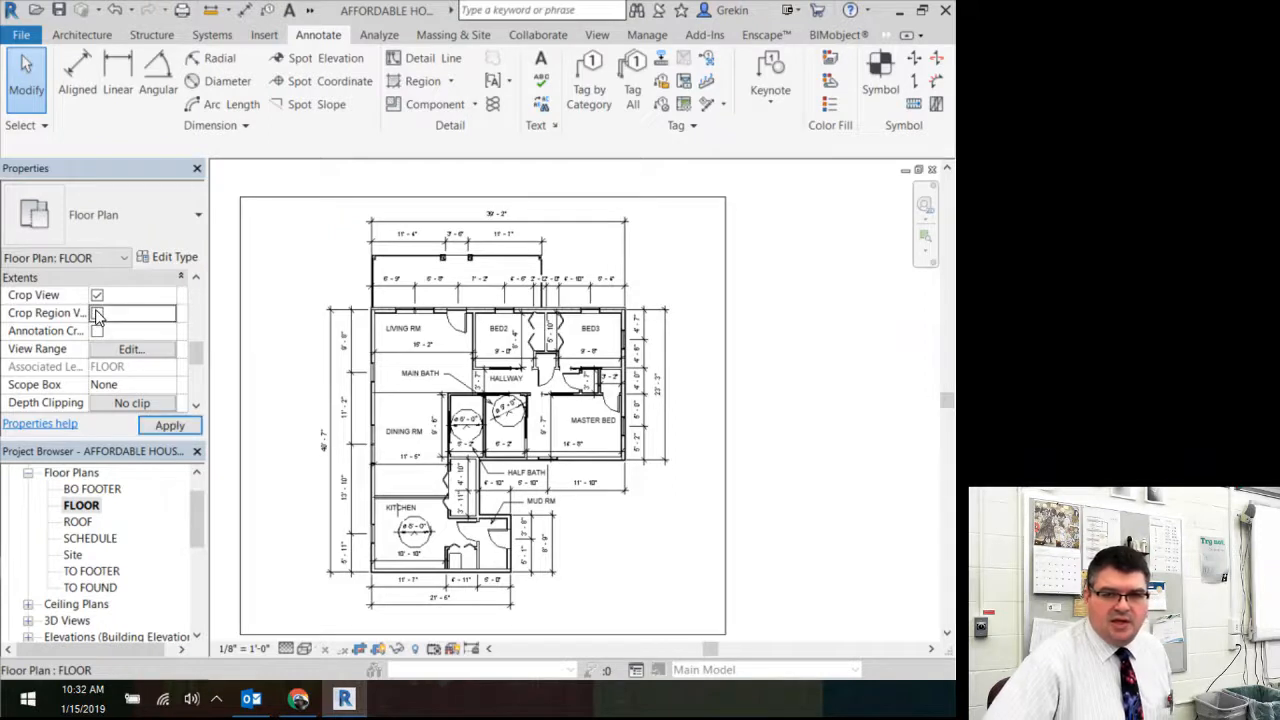
{"action": "left_click", "coordinate": [167, 425]}
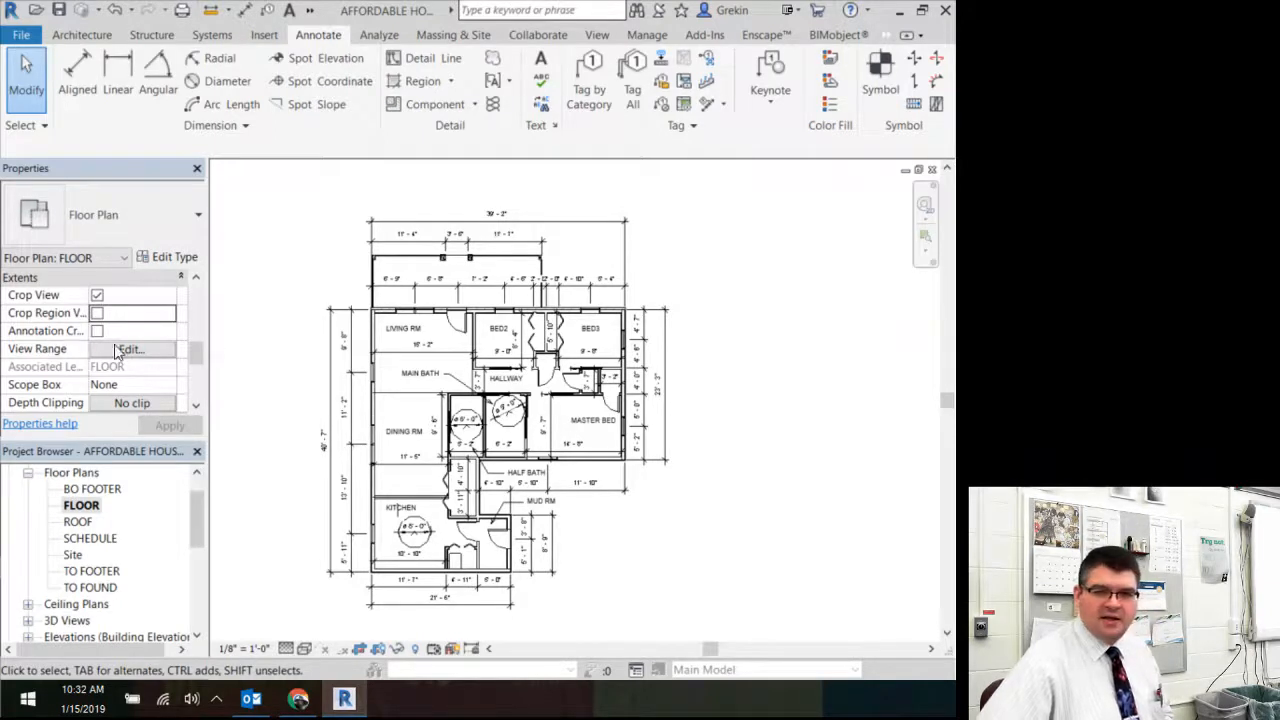
- Make the FLOOR plan's crop region visible again, enable Annotation Crop and apply both settings
{"action": "left_click", "coordinate": [97, 314]}
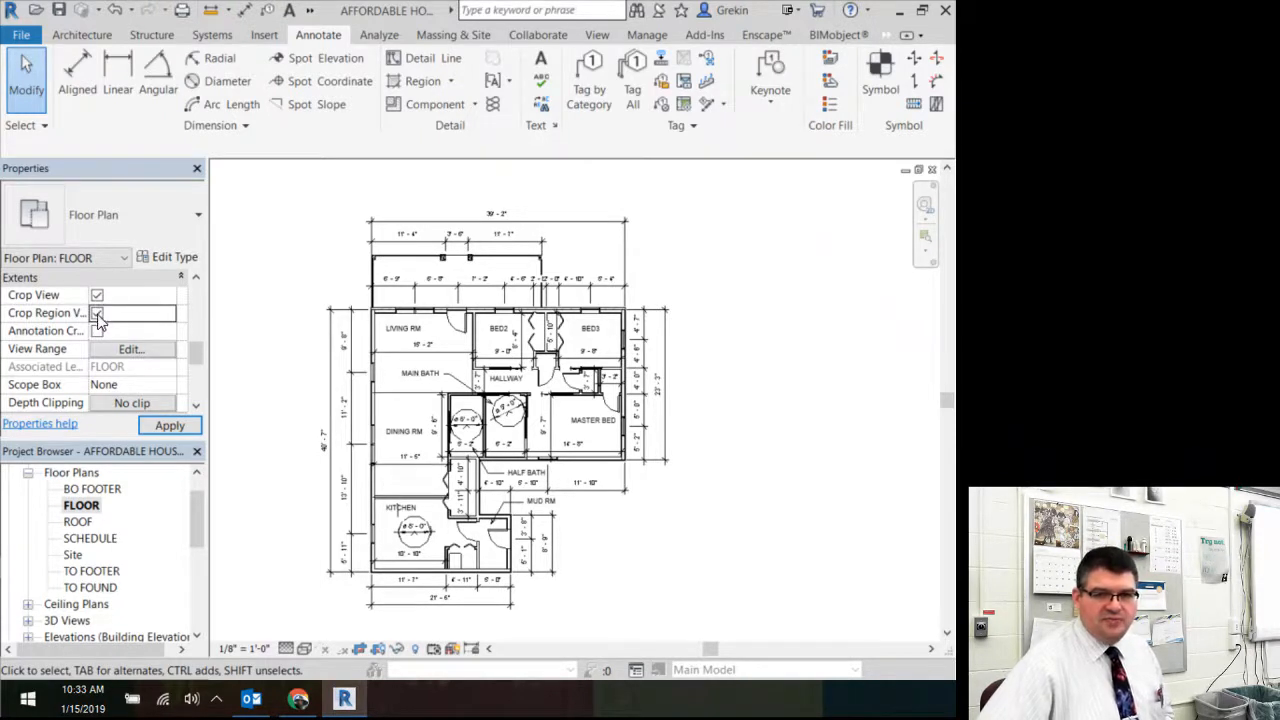
{"action": "left_click", "coordinate": [97, 331]}
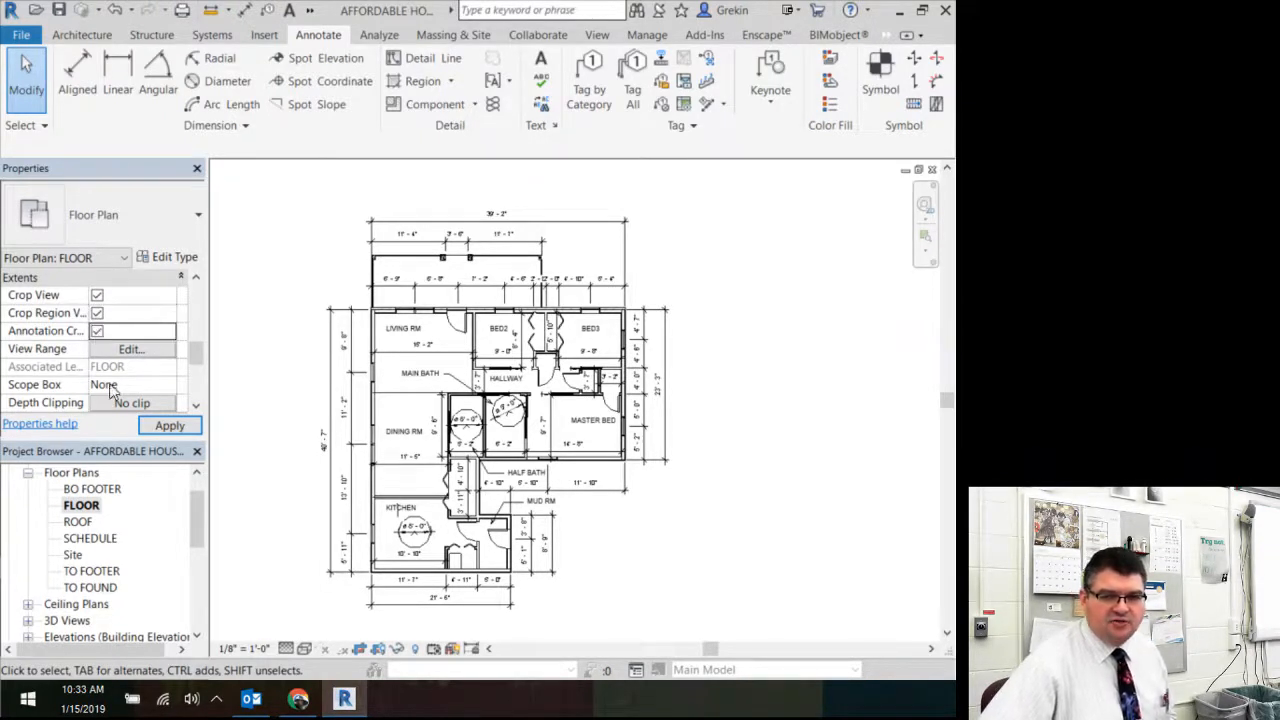
{"action": "left_click", "coordinate": [166, 426]}
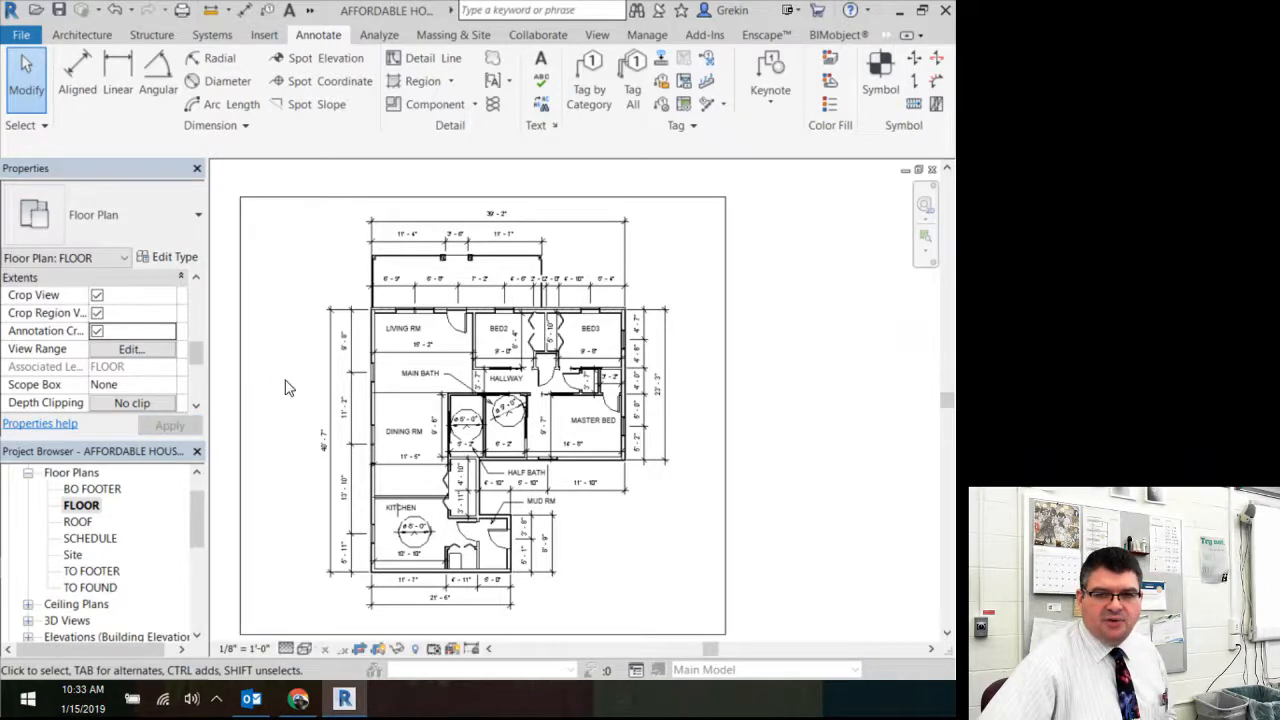
- Pull the left edge of the plan's crop region inward to just outside the exterior wall and deselect it
{"action": "scroll", "coordinate": [285, 388], "scroll_direction": "up", "scroll_amount": 1}
{"action": "scroll", "coordinate": [285, 388], "scroll_direction": "down", "scroll_amount": 5}
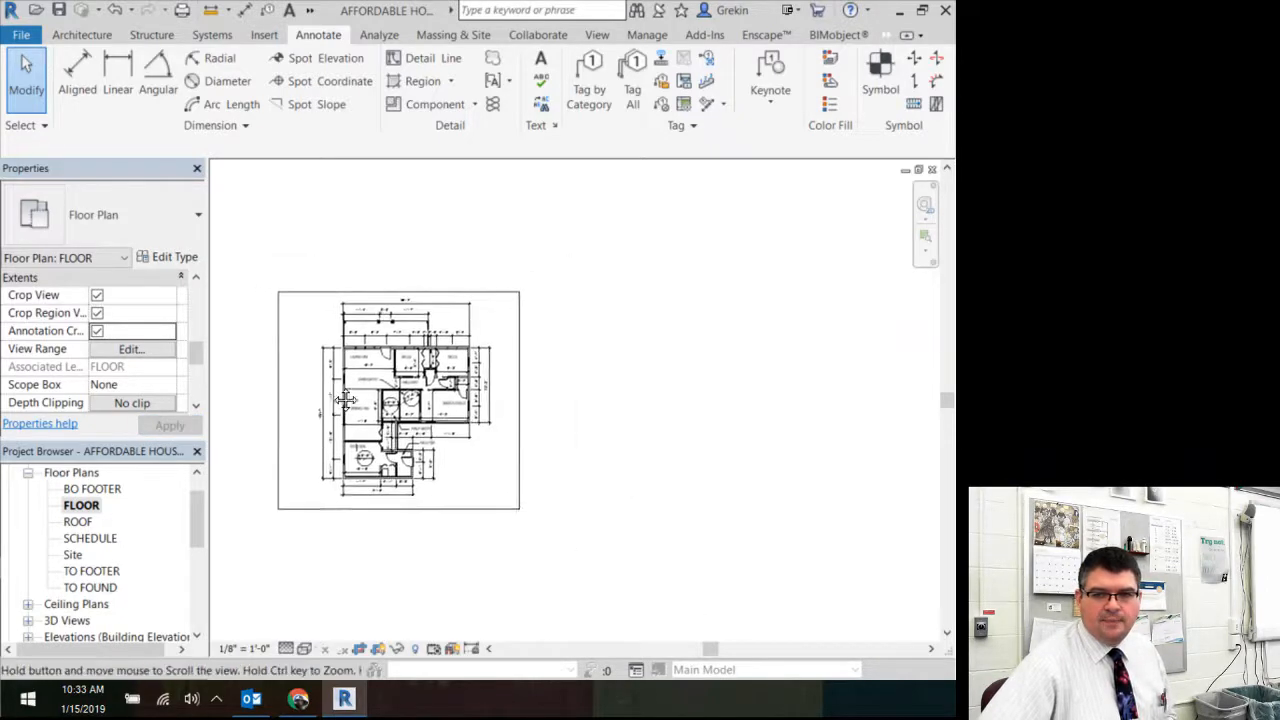
{"action": "scroll", "coordinate": [401, 395], "scroll_direction": "down", "scroll_amount": 4}
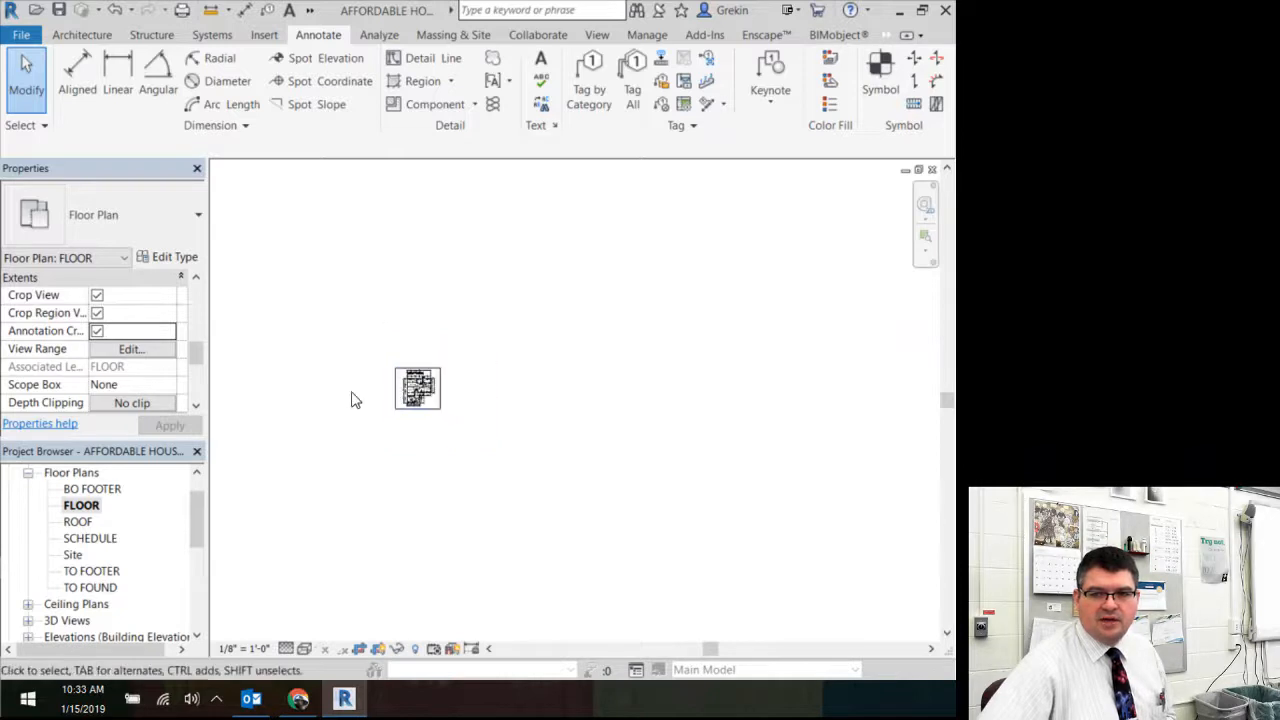
{"action": "scroll", "coordinate": [385, 398], "scroll_direction": "up", "scroll_amount": 3}
{"action": "left_click", "coordinate": [412, 391]}
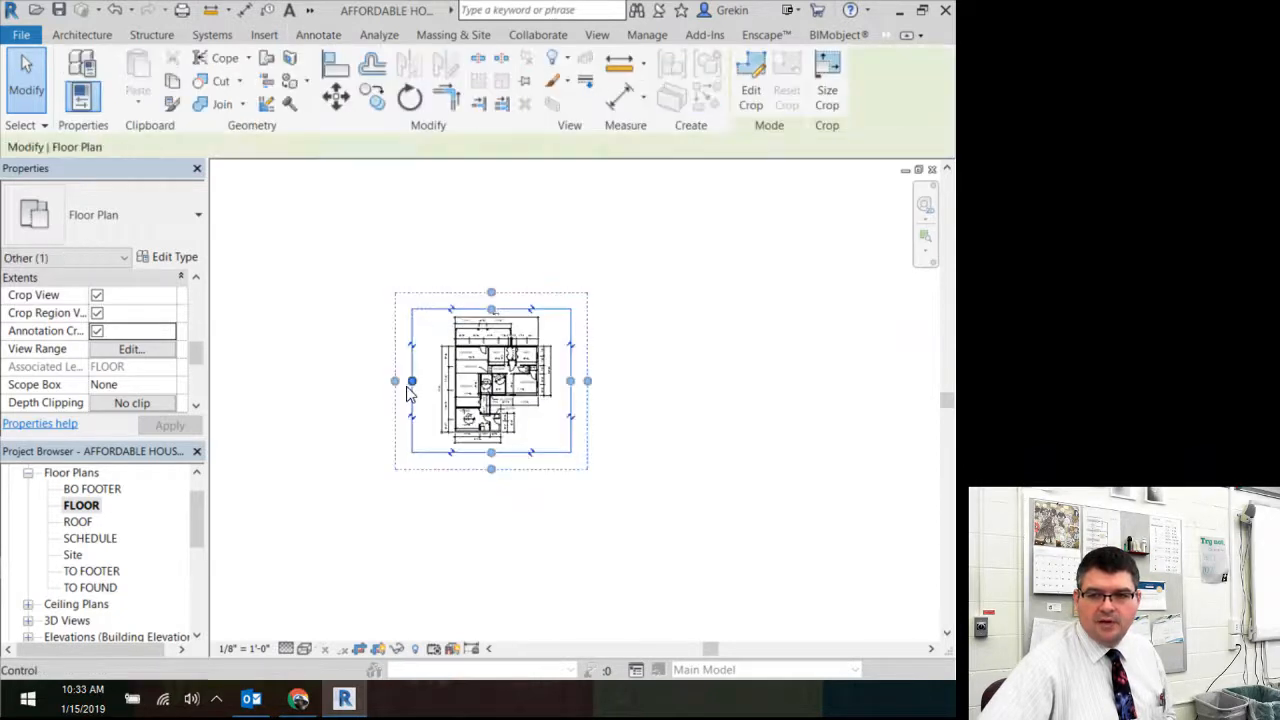
{"action": "scroll", "coordinate": [440, 388], "scroll_direction": "up", "scroll_amount": 2}
{"action": "middle_click_drag", "start_coordinate": [450, 385], "coordinate": [397, 402]}
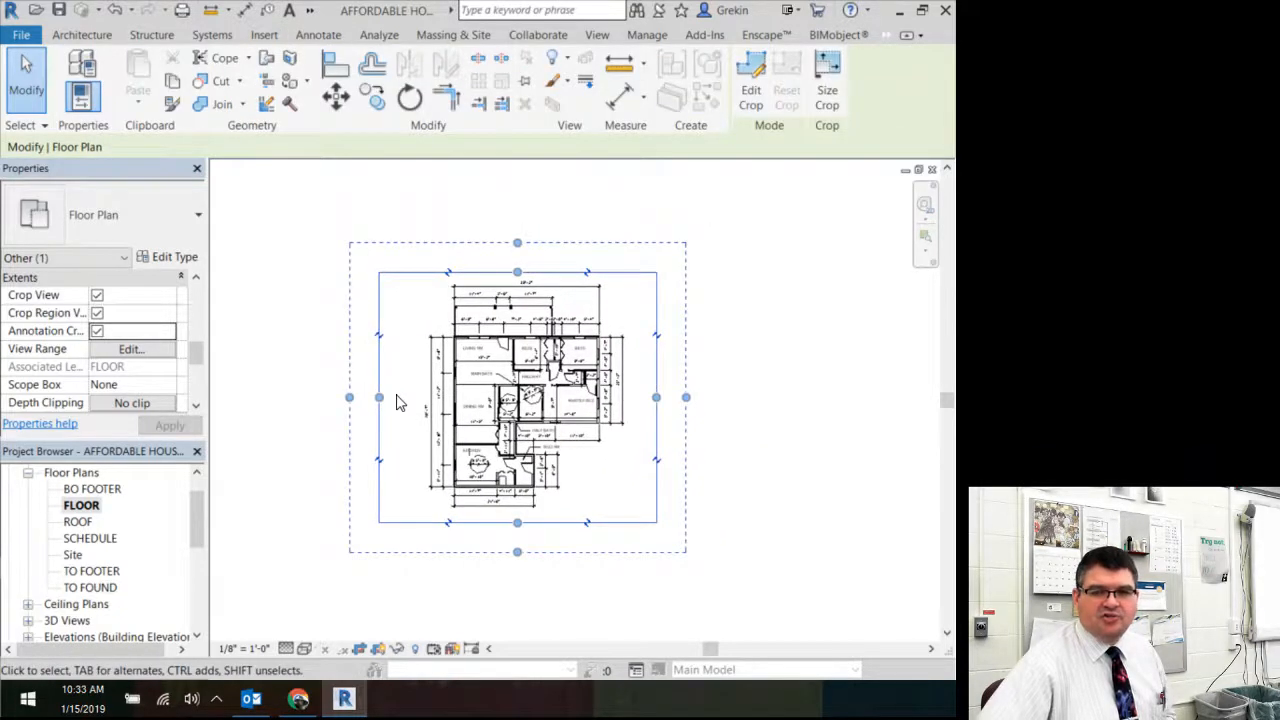
{"action": "scroll", "coordinate": [397, 402], "scroll_direction": "up", "scroll_amount": 1}
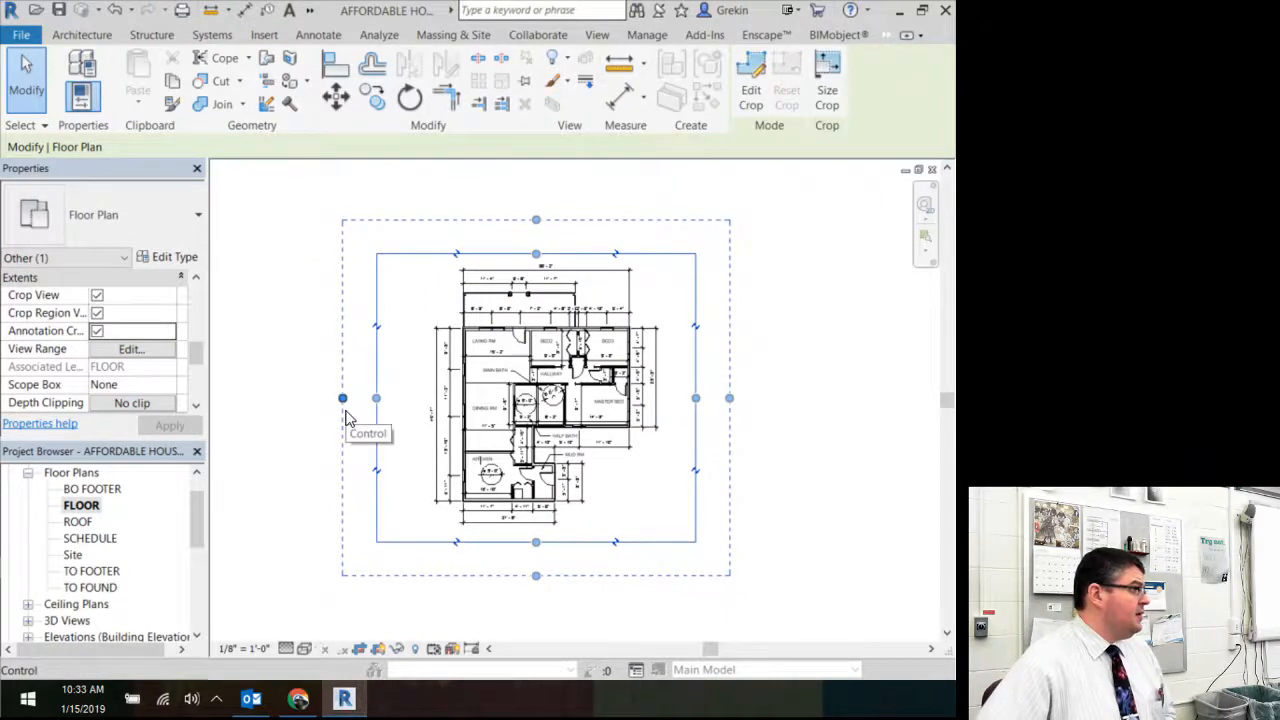
{"action": "left_click_drag", "start_coordinate": [376, 398], "coordinate": [455, 398]}
{"action": "left_click", "coordinate": [365, 422]}
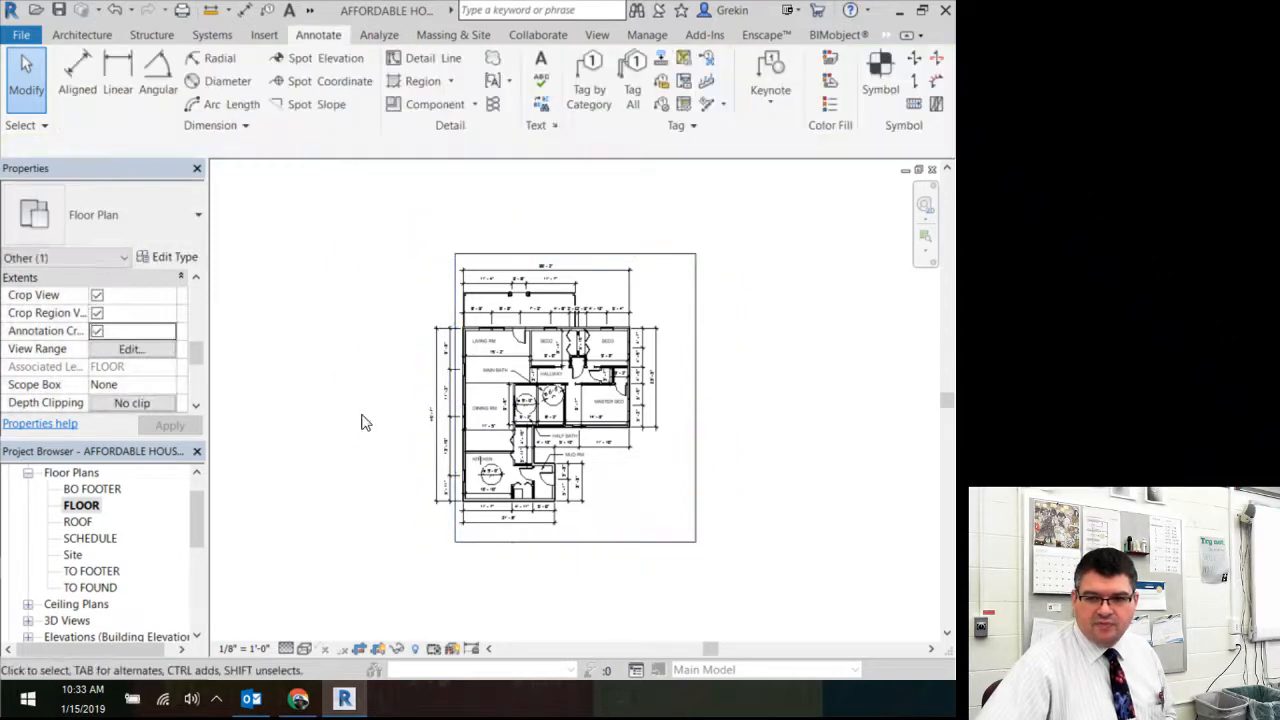
- Pull the left annotation crop edge inward past the overall dimension to crop it out of the view, and deselect
{"action": "scroll", "coordinate": [483, 431], "scroll_direction": "up", "scroll_amount": 3}
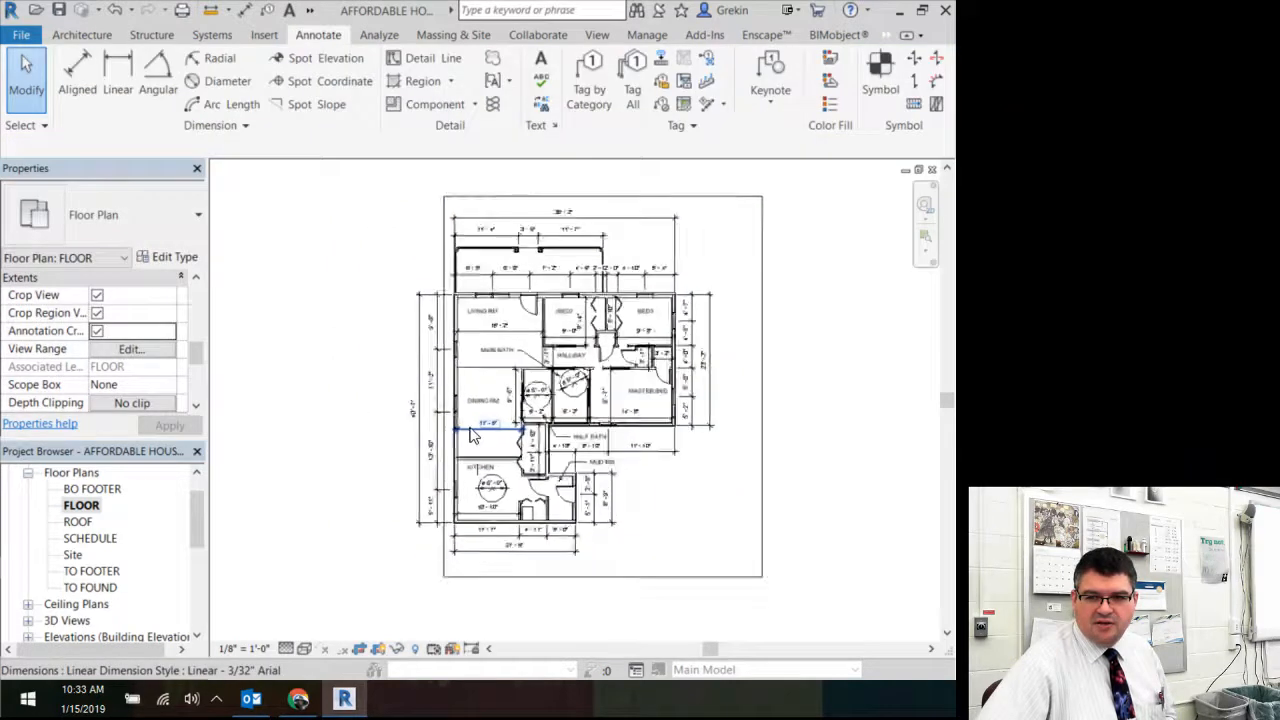
{"action": "left_click", "coordinate": [443, 229]}
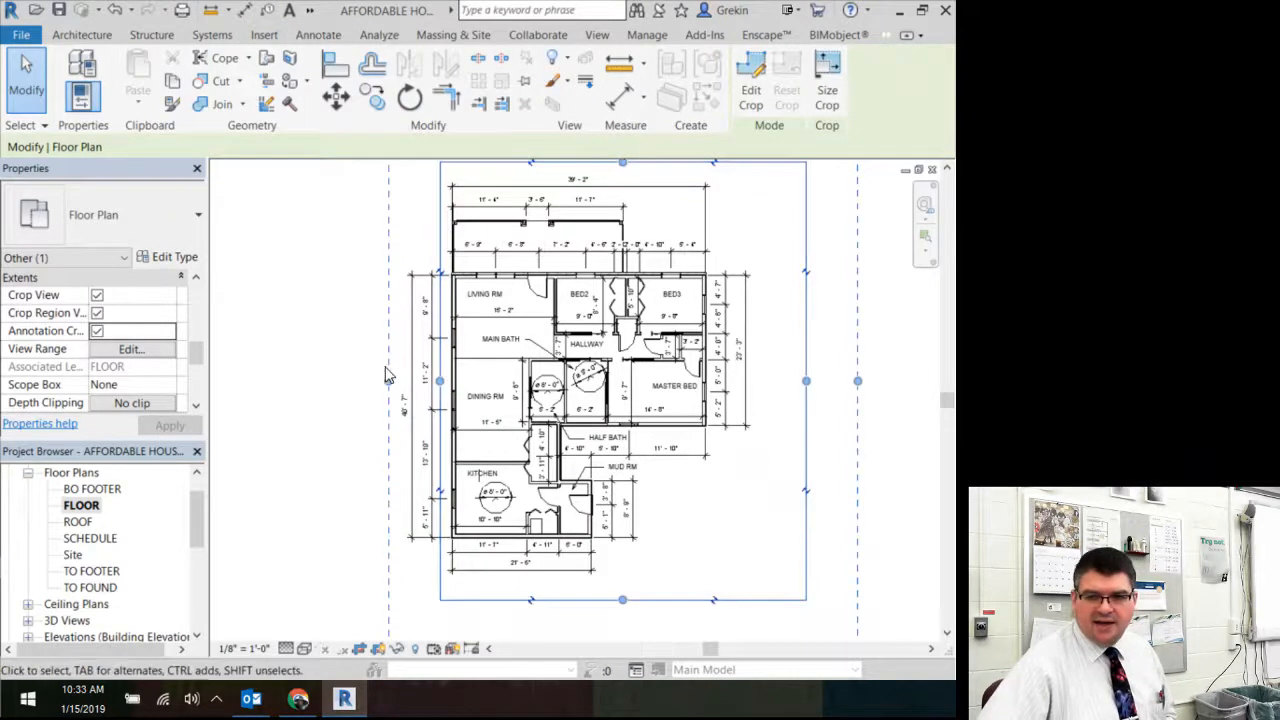
{"action": "left_click_drag", "start_coordinate": [389, 381], "coordinate": [418, 378]}
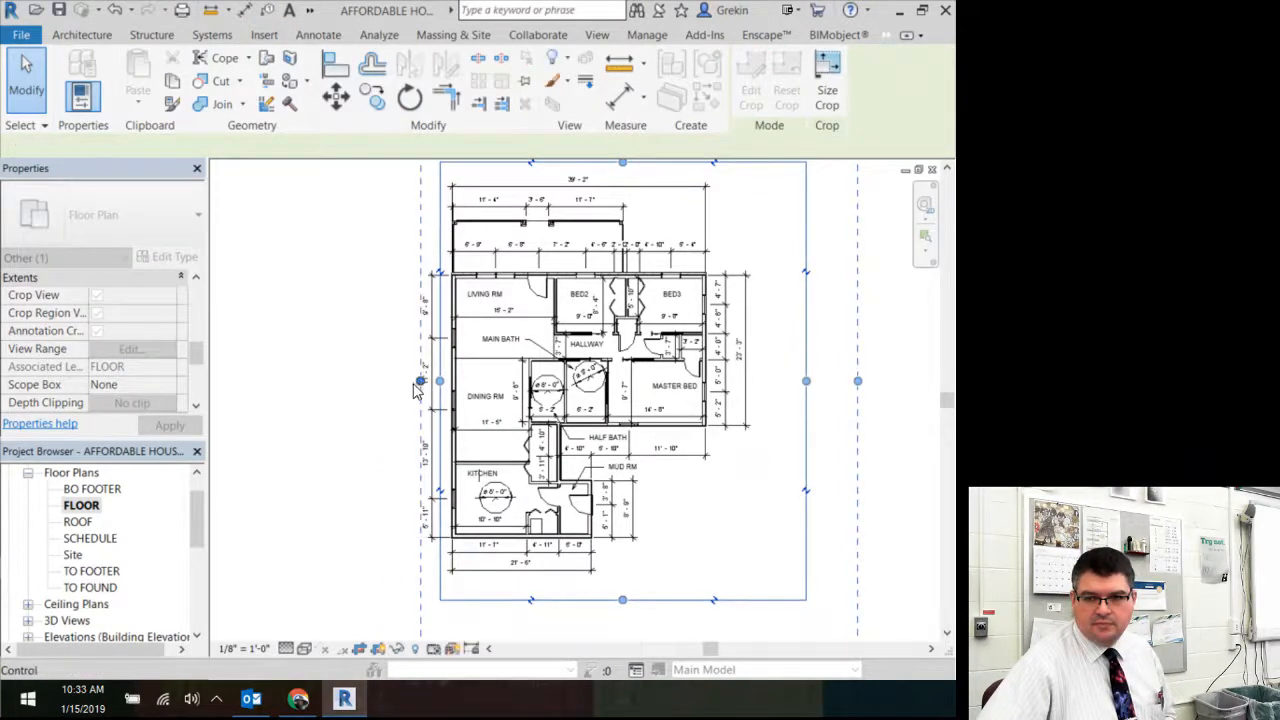
{"action": "left_click", "coordinate": [339, 400]}
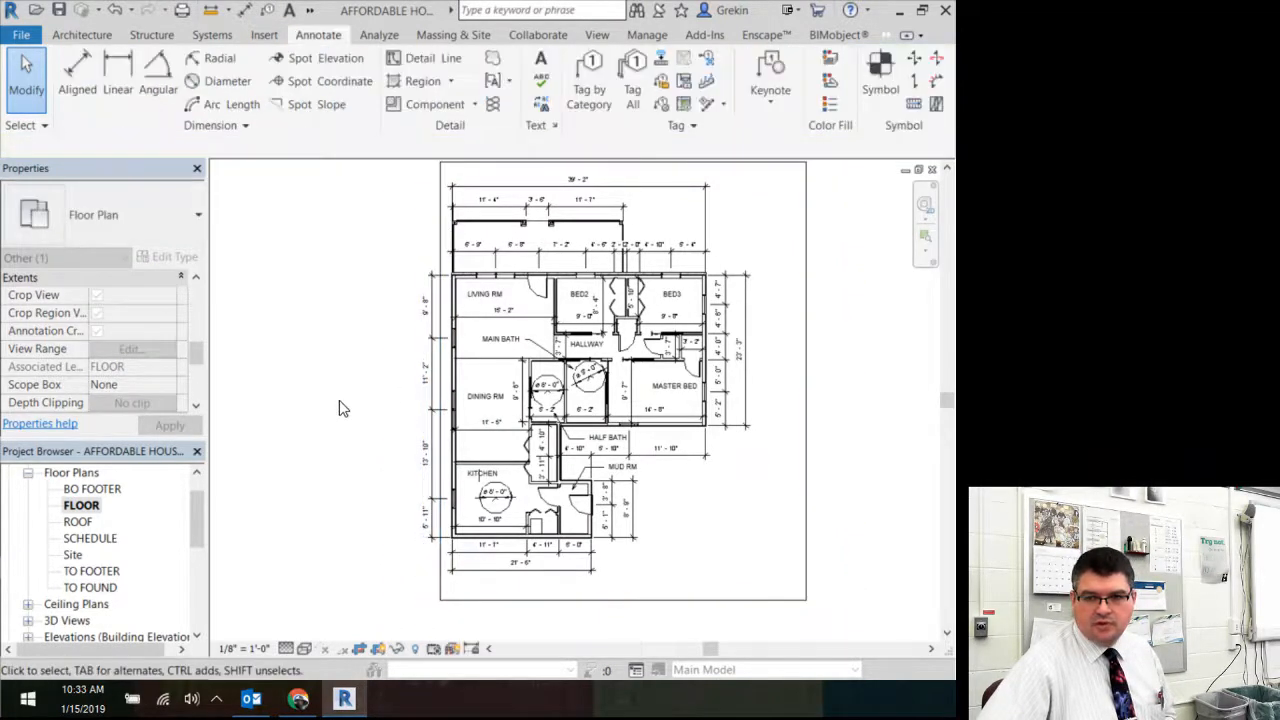
- Move the left edges of the annotation crop and crop region outward beyond the overall dimension, and turn off Annotation Crop for the view
{"action": "left_click", "coordinate": [441, 590]}
{"action": "left_click_drag", "start_coordinate": [420, 388], "coordinate": [339, 384]}
{"action": "left_click_drag", "start_coordinate": [438, 393], "coordinate": [389, 383]}
{"action": "left_click", "coordinate": [265, 432]}
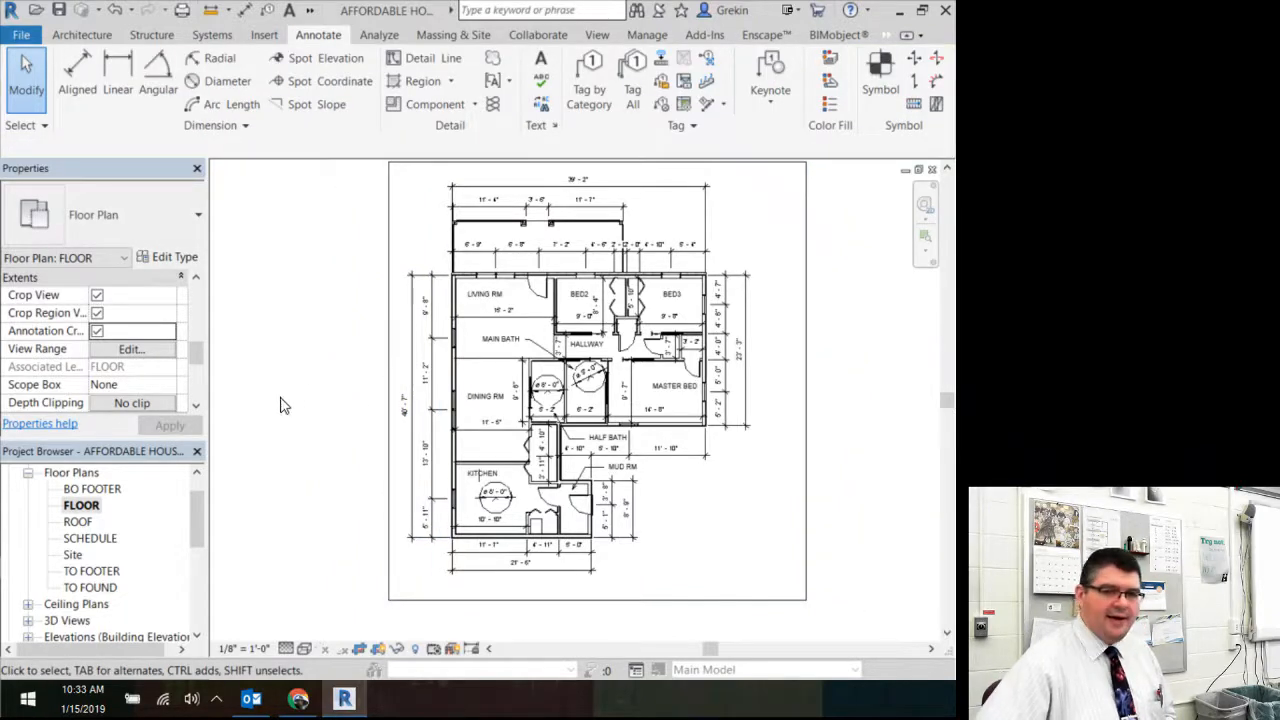
{"action": "left_click", "coordinate": [96, 330]}
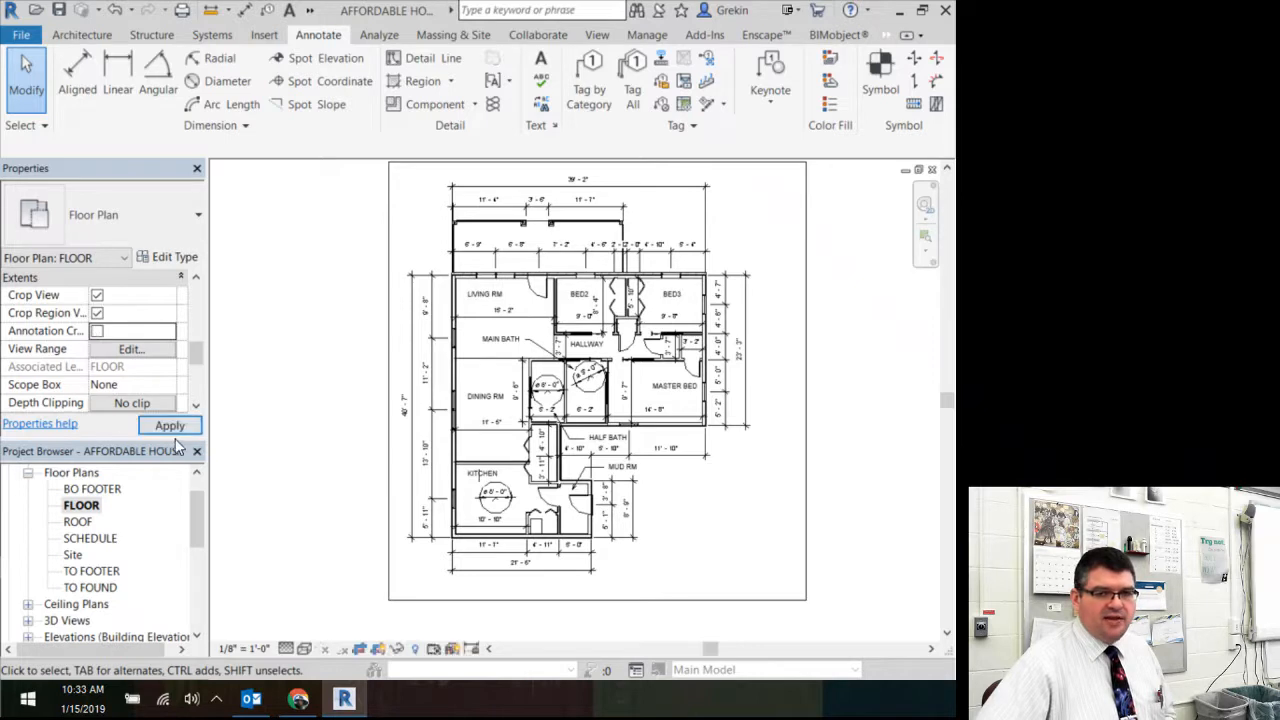
{"action": "left_click", "coordinate": [170, 425]}
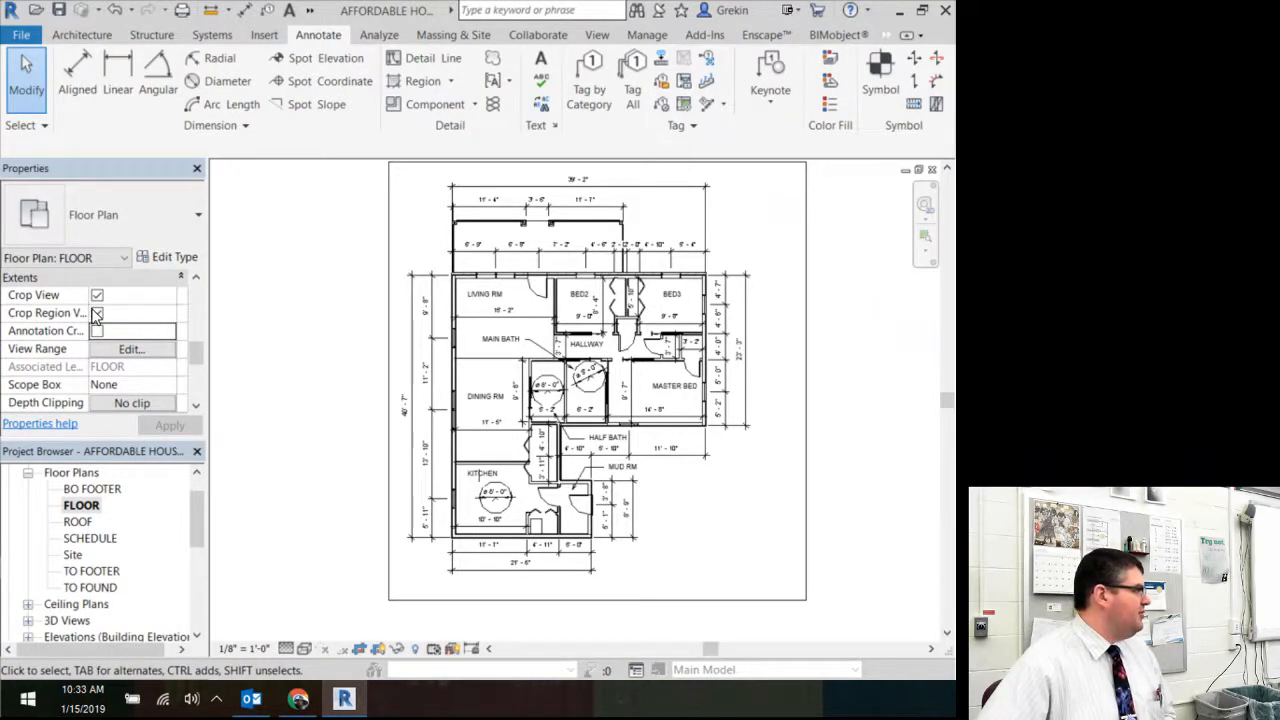
- Pull the FLOOR plan's right and bottom crop region edges inward to just outside the dimensions, and deselect the region
{"action": "scroll", "coordinate": [326, 297], "scroll_direction": "down", "scroll_amount": 2}
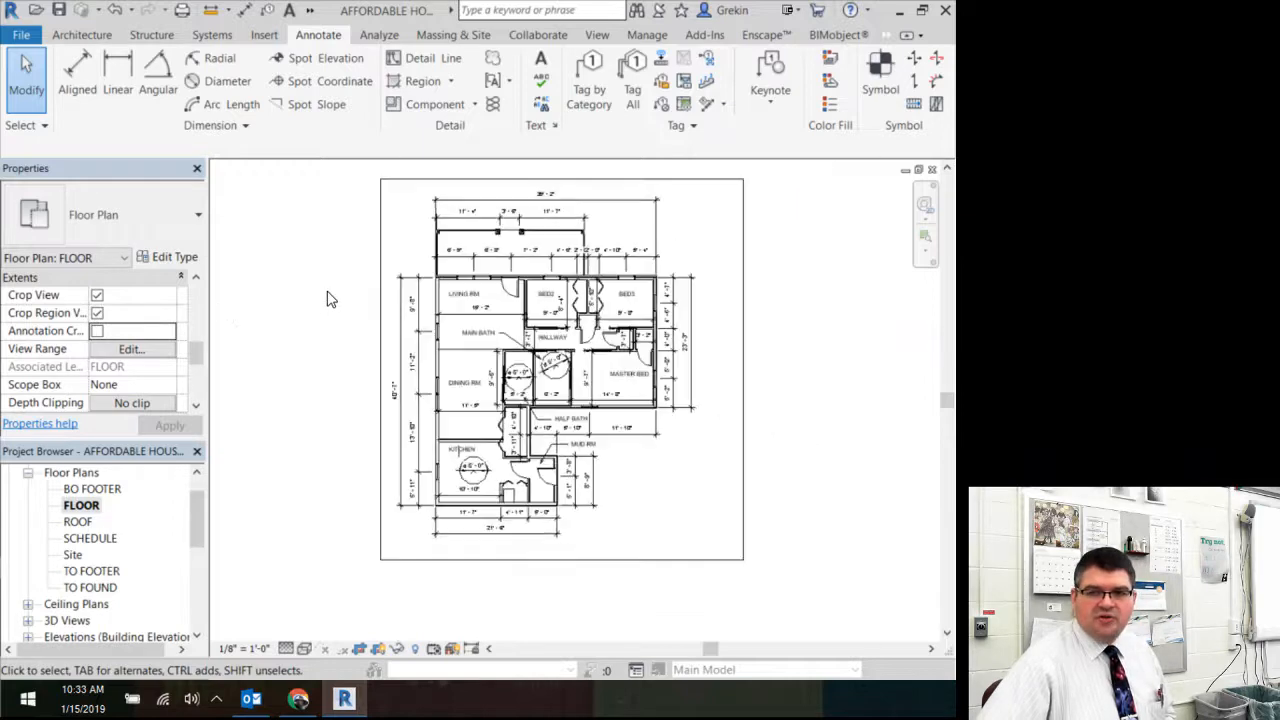
{"action": "left_click", "coordinate": [743, 370]}
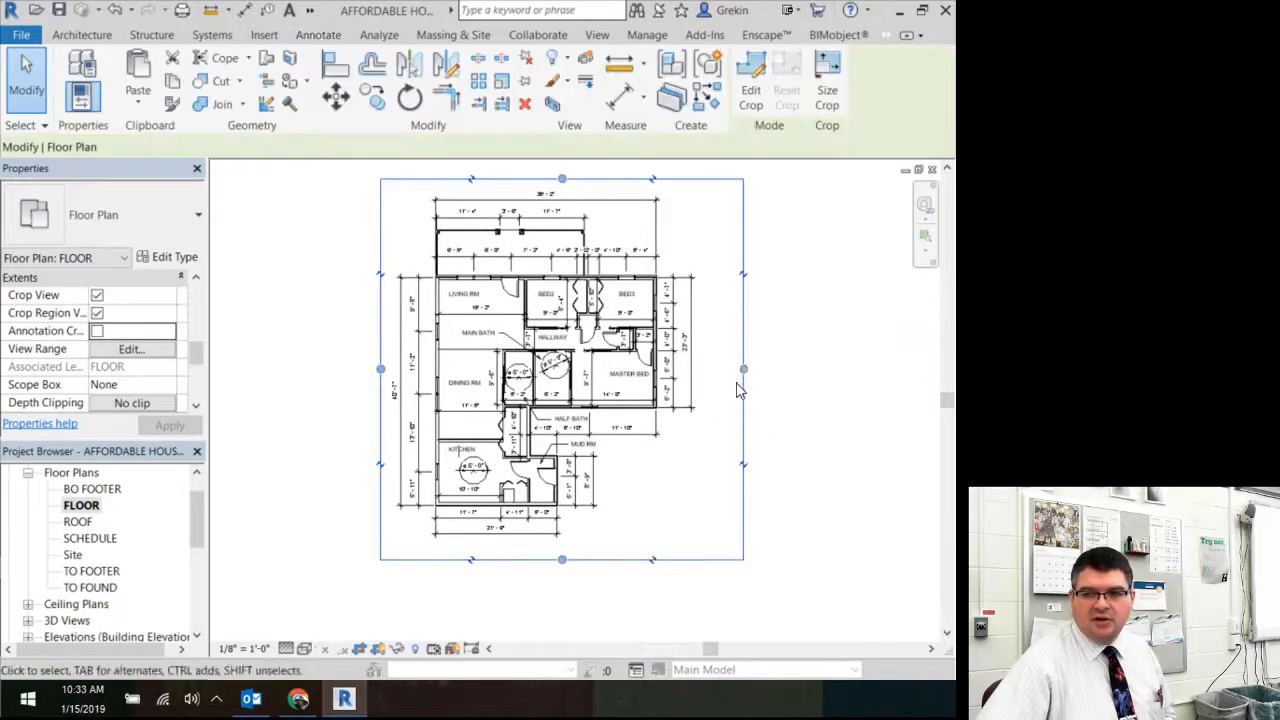
{"action": "left_click_drag", "start_coordinate": [742, 368], "coordinate": [700, 370]}
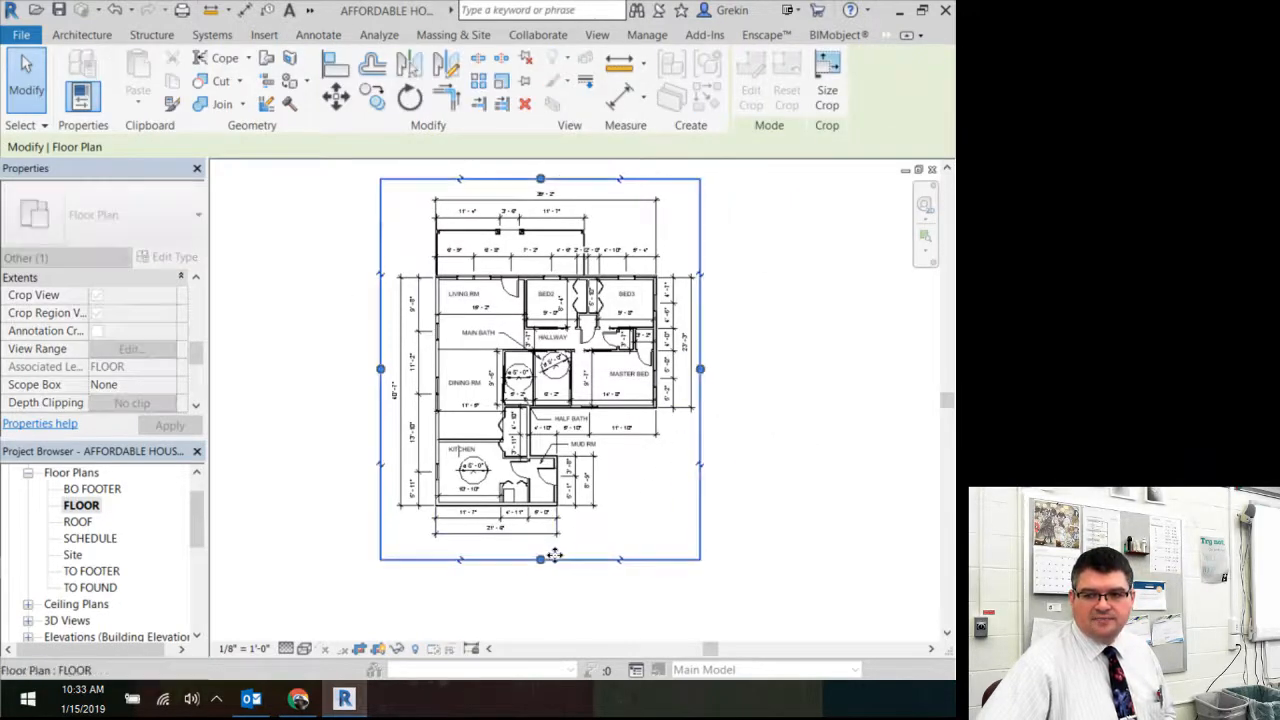
{"action": "left_click_drag", "start_coordinate": [540, 563], "coordinate": [540, 550]}
{"action": "left_click", "coordinate": [511, 606]}
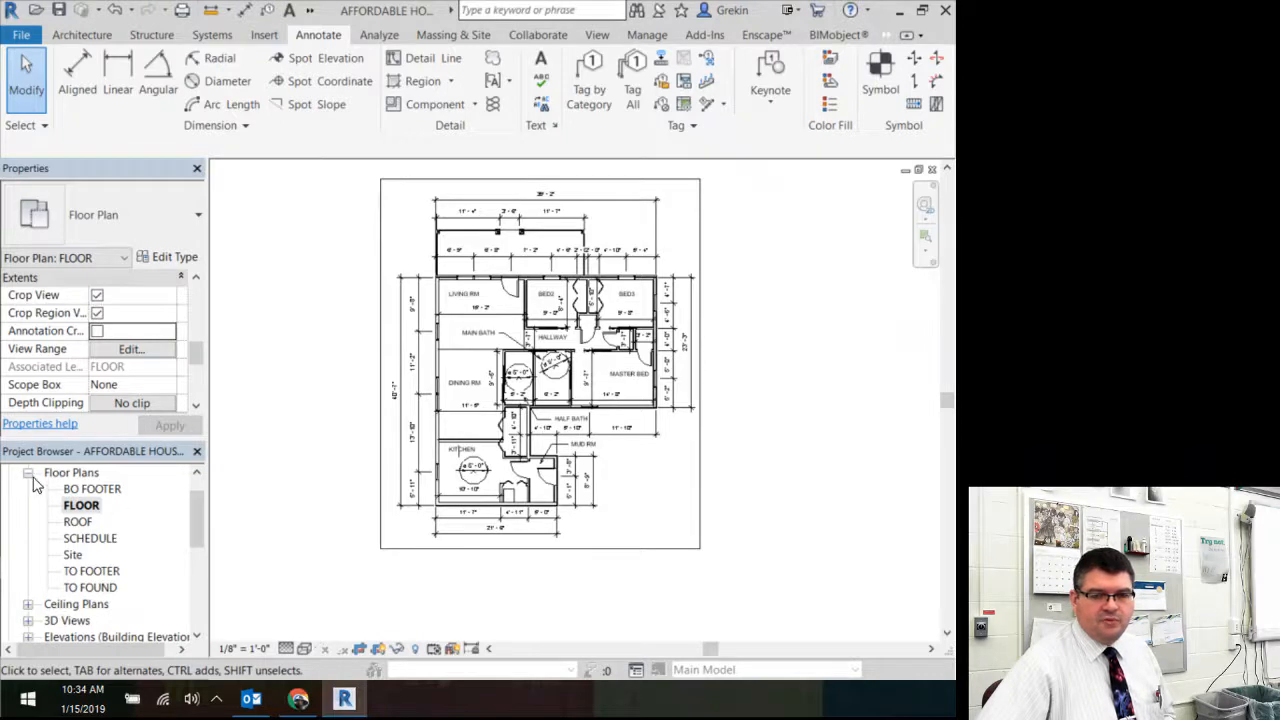
- Open the unnamed sheet A103 and rename it FLOOR PLAN in its title block
{"action": "scroll", "coordinate": [70, 536], "scroll_direction": "down", "scroll_amount": 3}
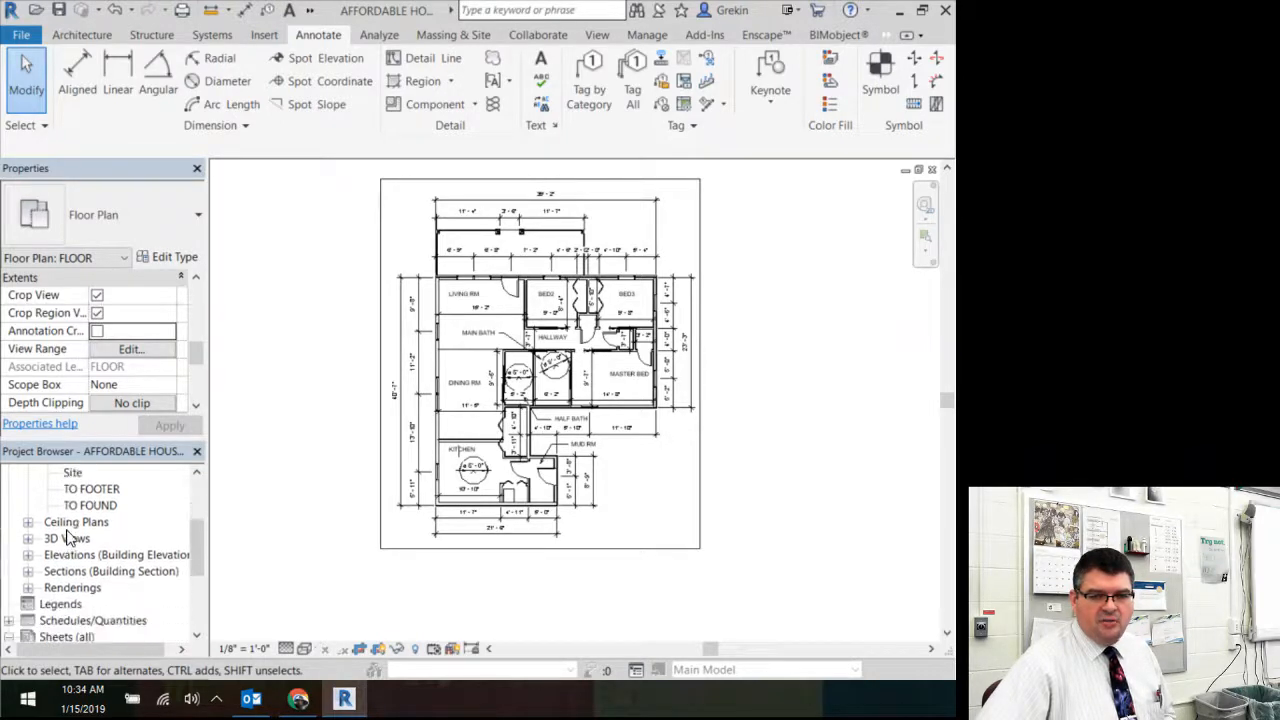
{"action": "scroll", "coordinate": [70, 538], "scroll_direction": "down", "scroll_amount": 3}
{"action": "double_click", "coordinate": [85, 589]}
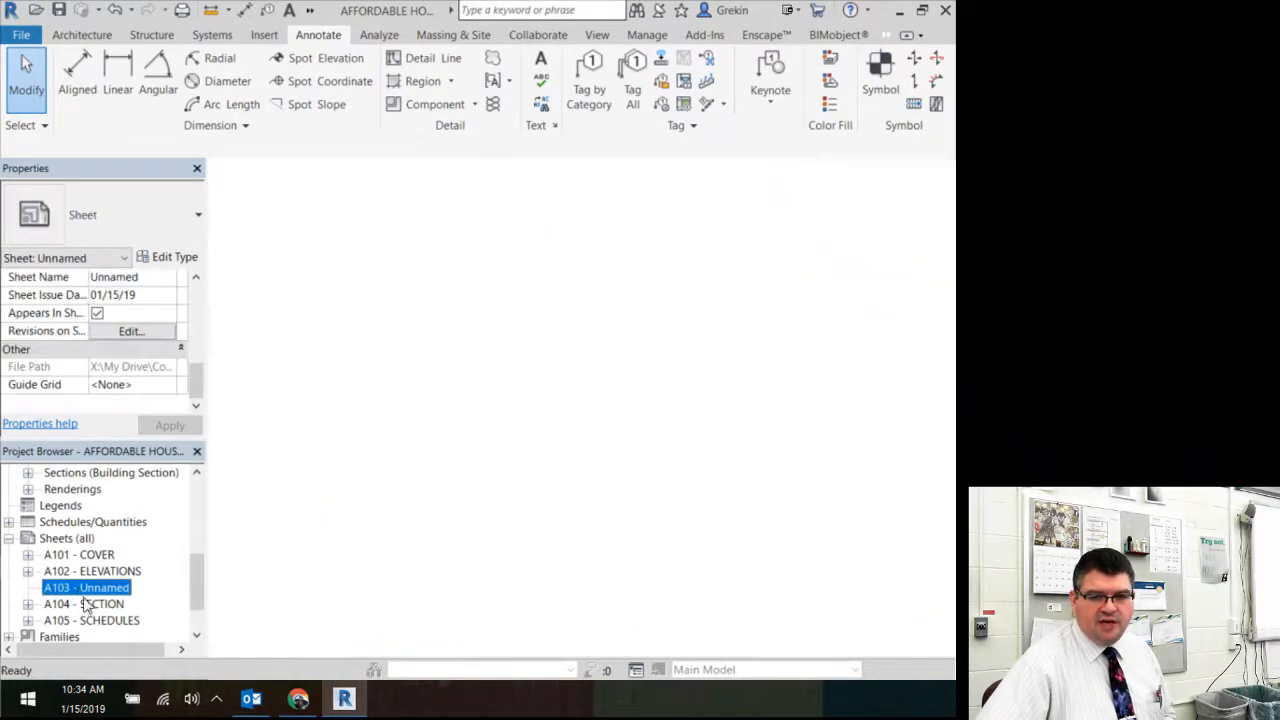
{"action": "left_click", "coordinate": [760, 566]}
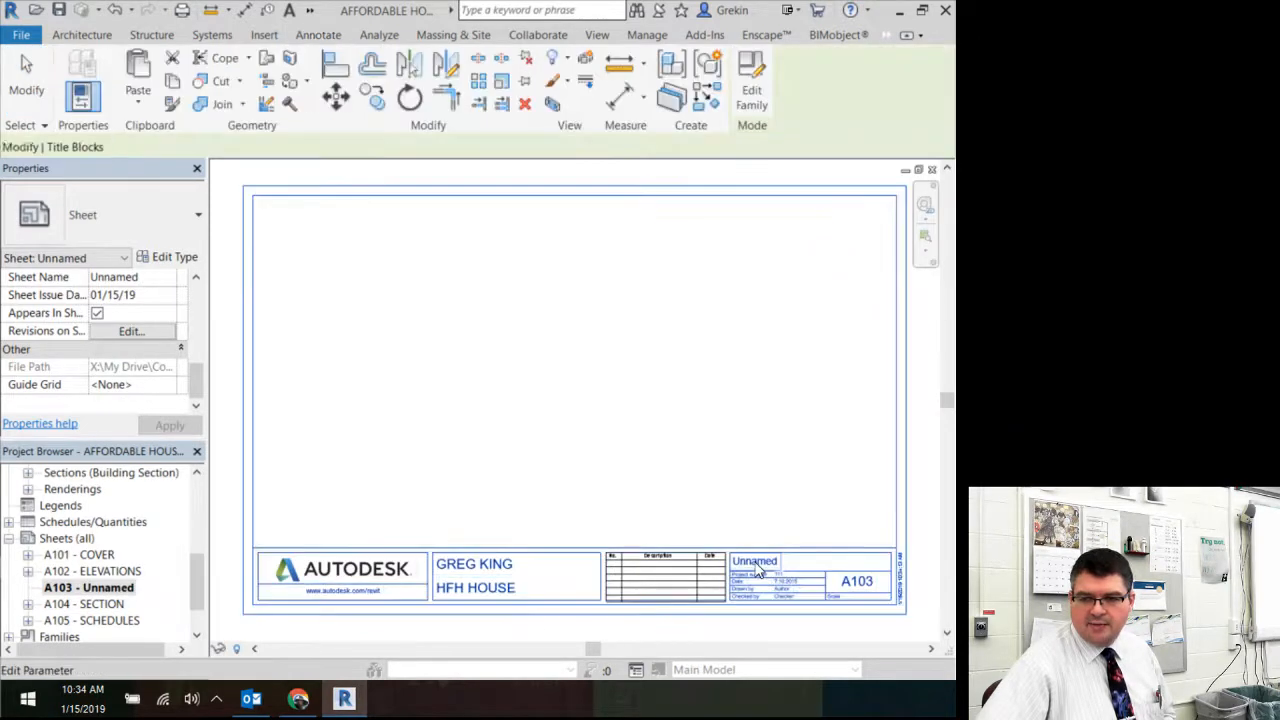
{"action": "left_click", "coordinate": [756, 562]}
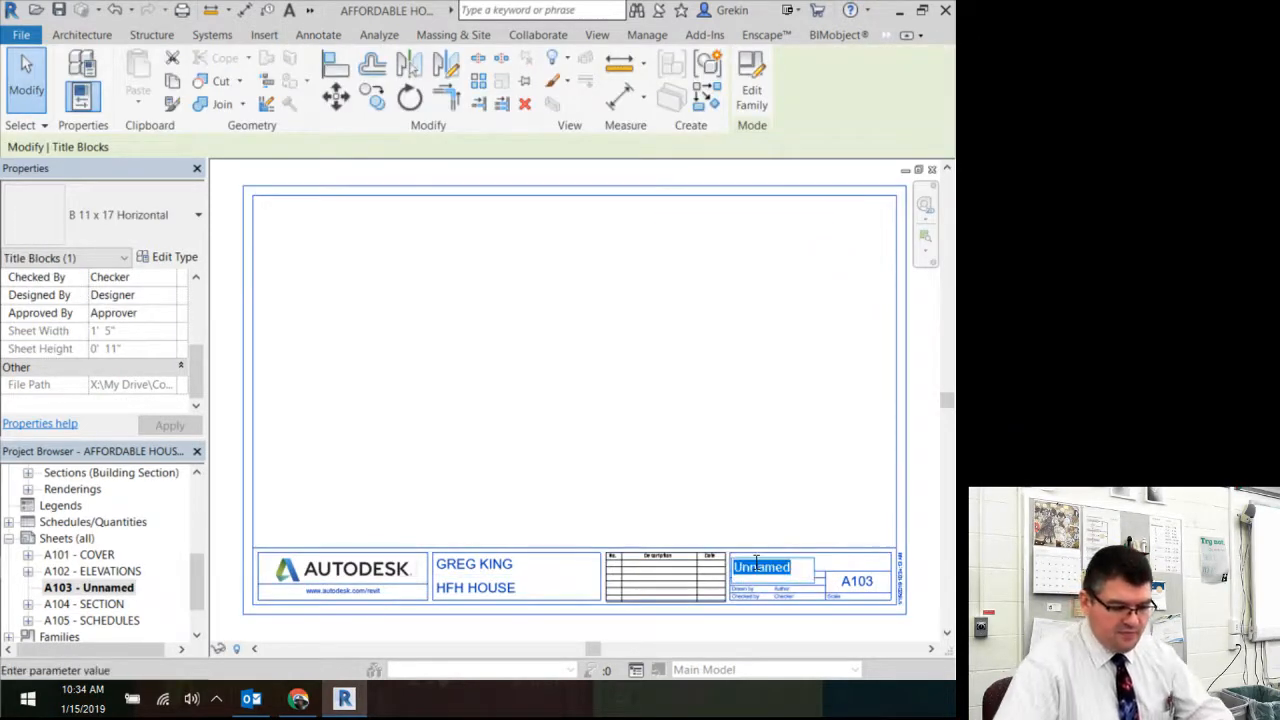
{"action": "type", "text": "FLOOR"}
{"action": "key", "text": "BackSpace"}
{"action": "key", "text": "BackSpace"}
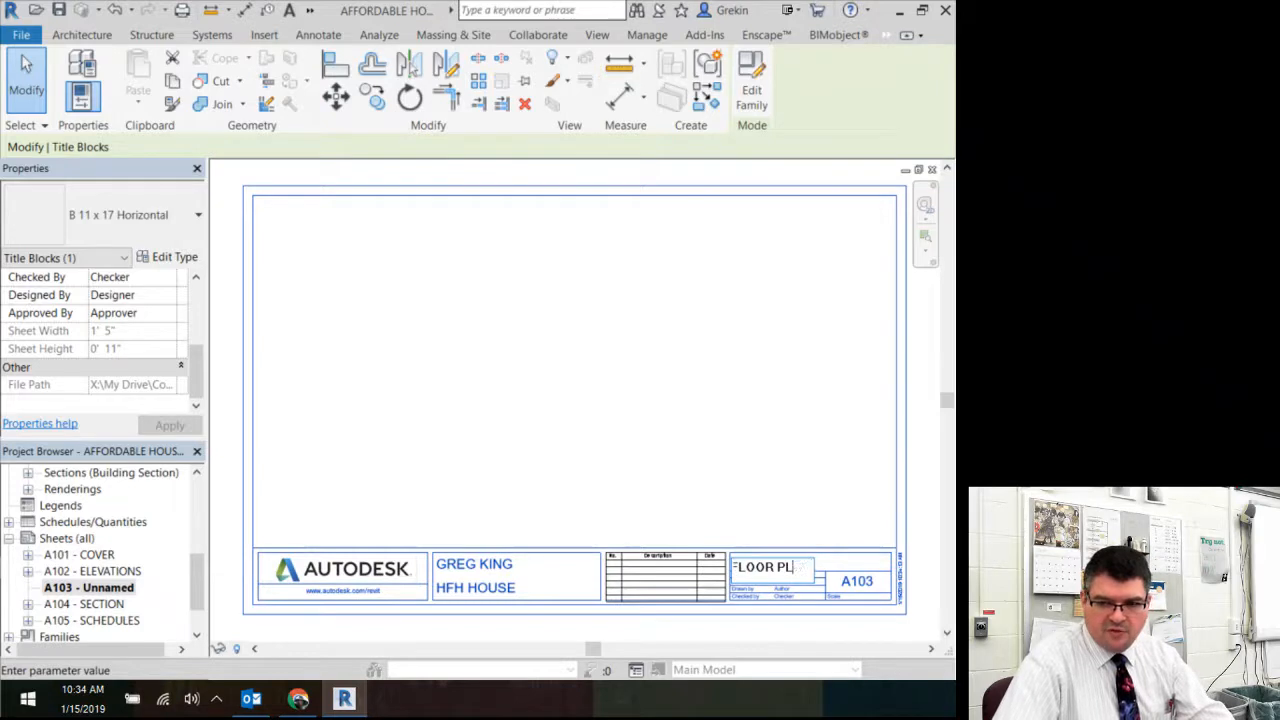
{"action": "type", "text": "AN"}
{"action": "left_click", "coordinate": [800, 497]}
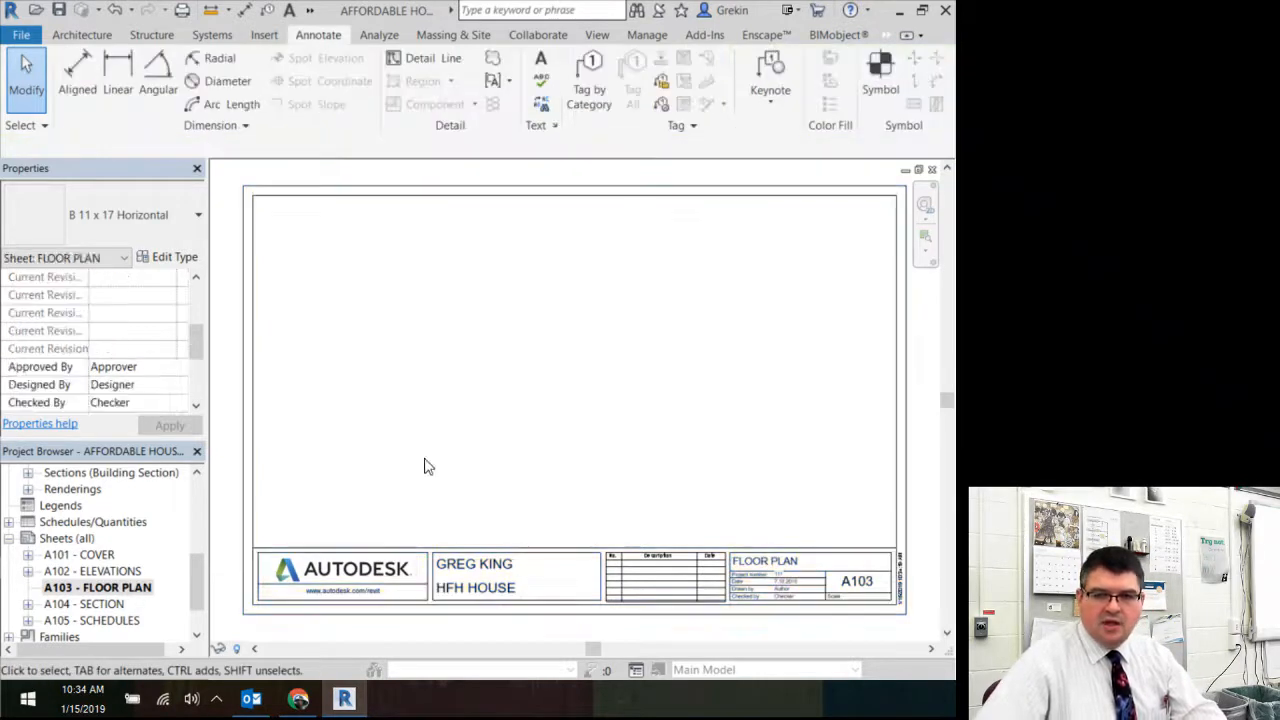
- Place the FLOOR plan view in the middle of sheet A103 above the title block, and deselect it
{"action": "left_click_drag", "start_coordinate": [193, 587], "coordinate": [189, 528]}
{"action": "left_click", "coordinate": [80, 505]}
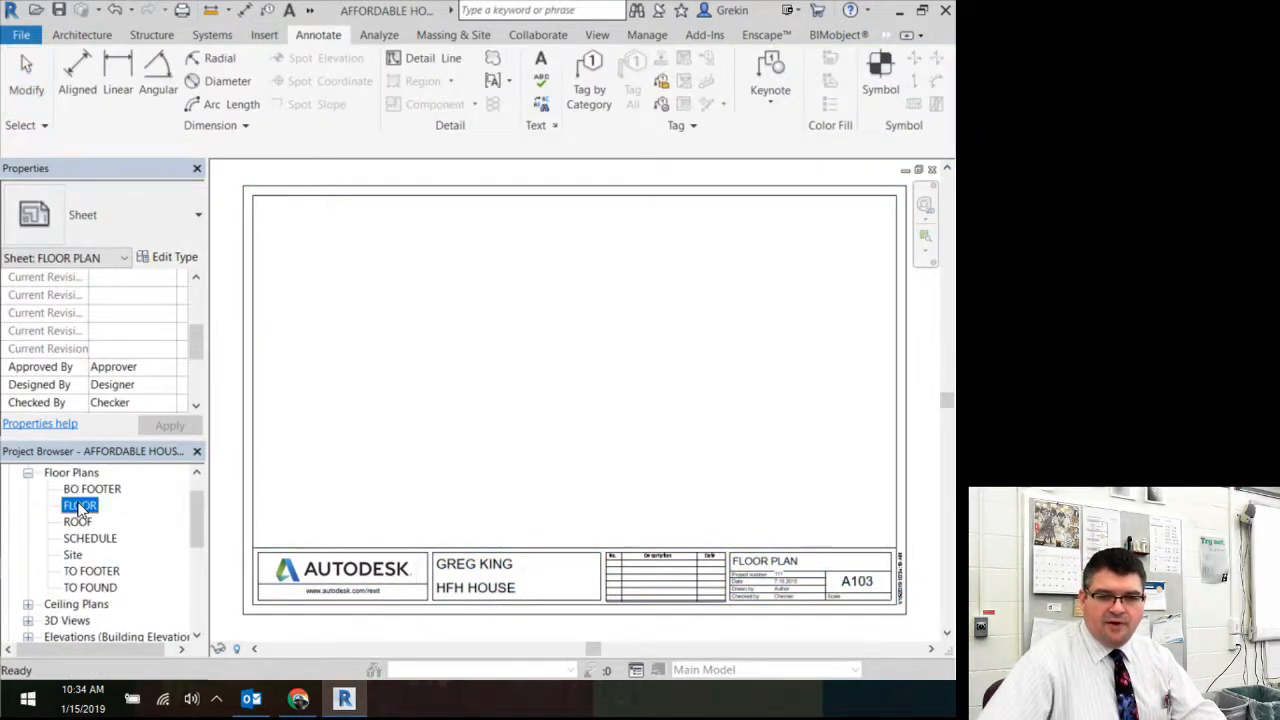
{"action": "left_click_drag", "start_coordinate": [530, 362], "coordinate": [530, 362]}
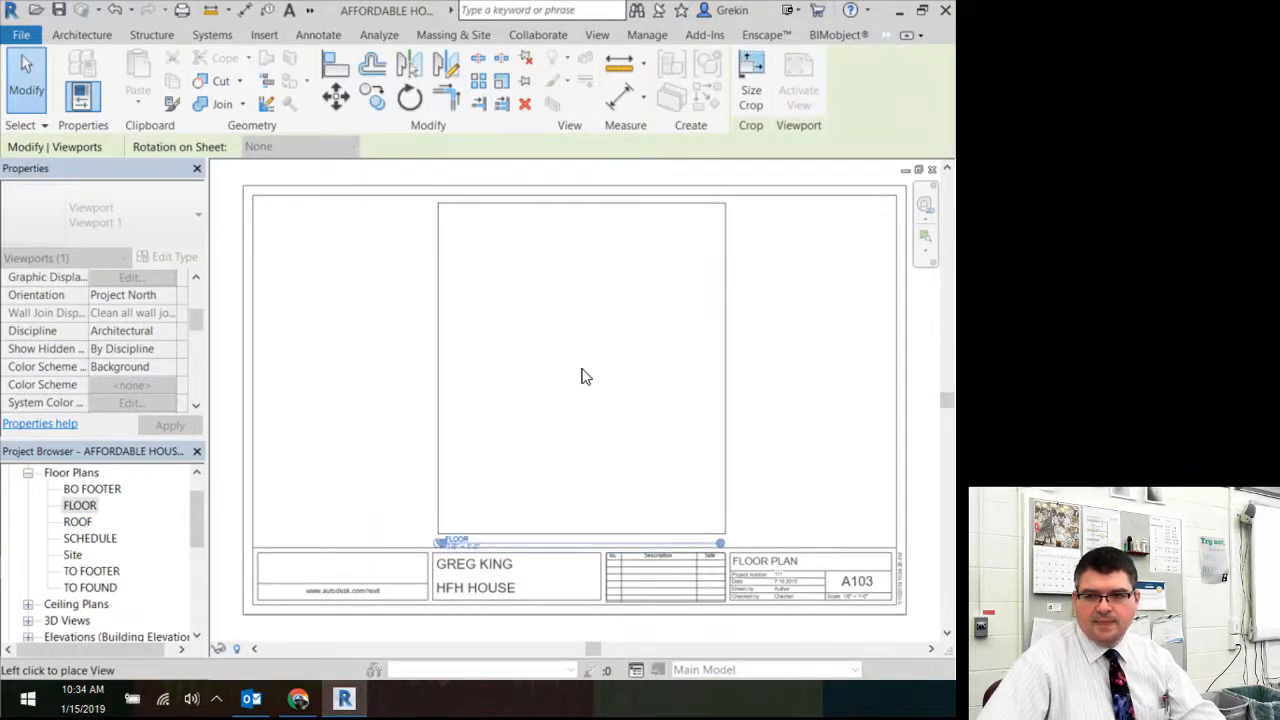
{"action": "left_click", "coordinate": [586, 376]}
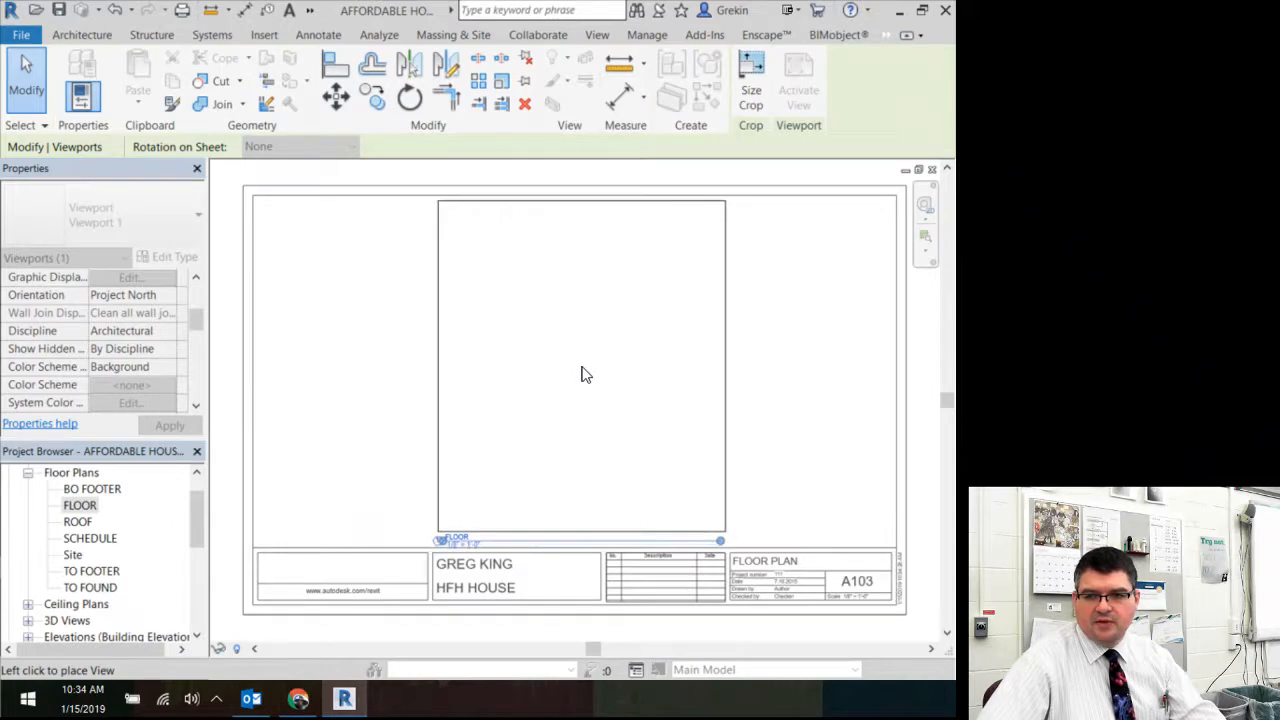
{"action": "left_click", "coordinate": [341, 437]}
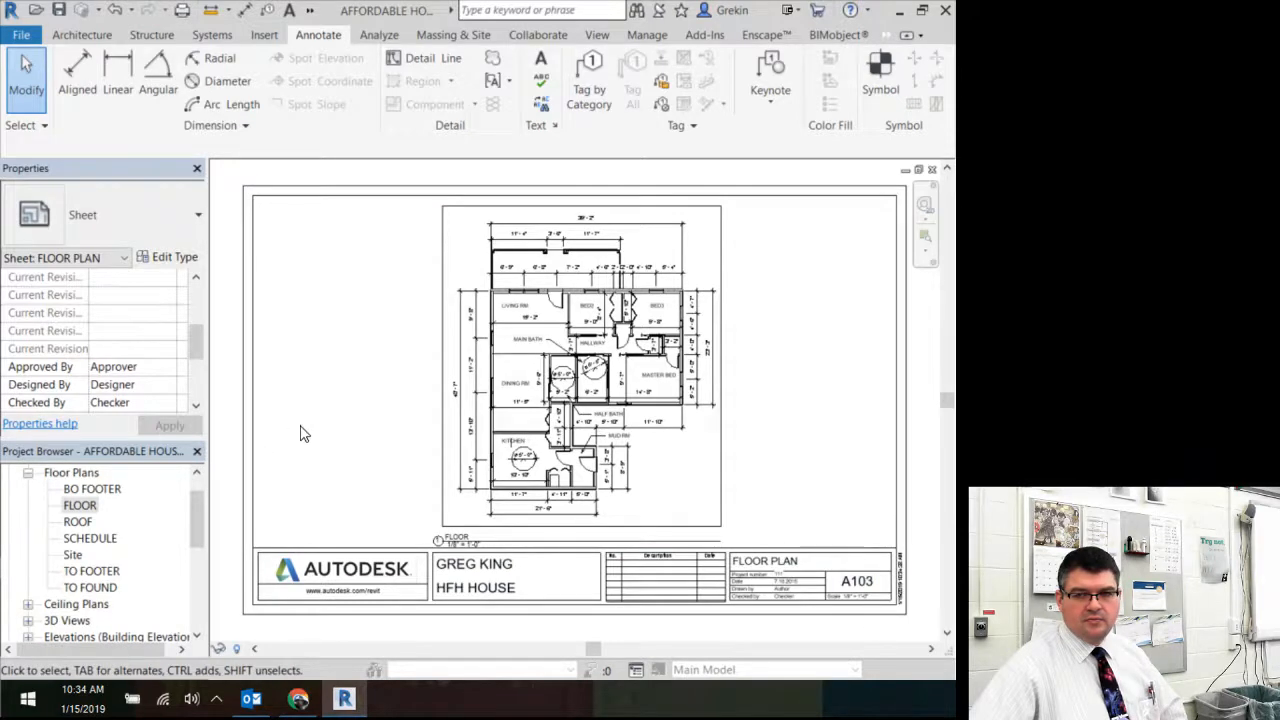
- Open the original FLOOR plan view to compare it, and return to sheet A103
{"action": "left_click_drag", "start_coordinate": [197, 501], "coordinate": [196, 488]}
{"action": "left_click", "coordinate": [79, 538]}
{"action": "double_click", "coordinate": [79, 538]}
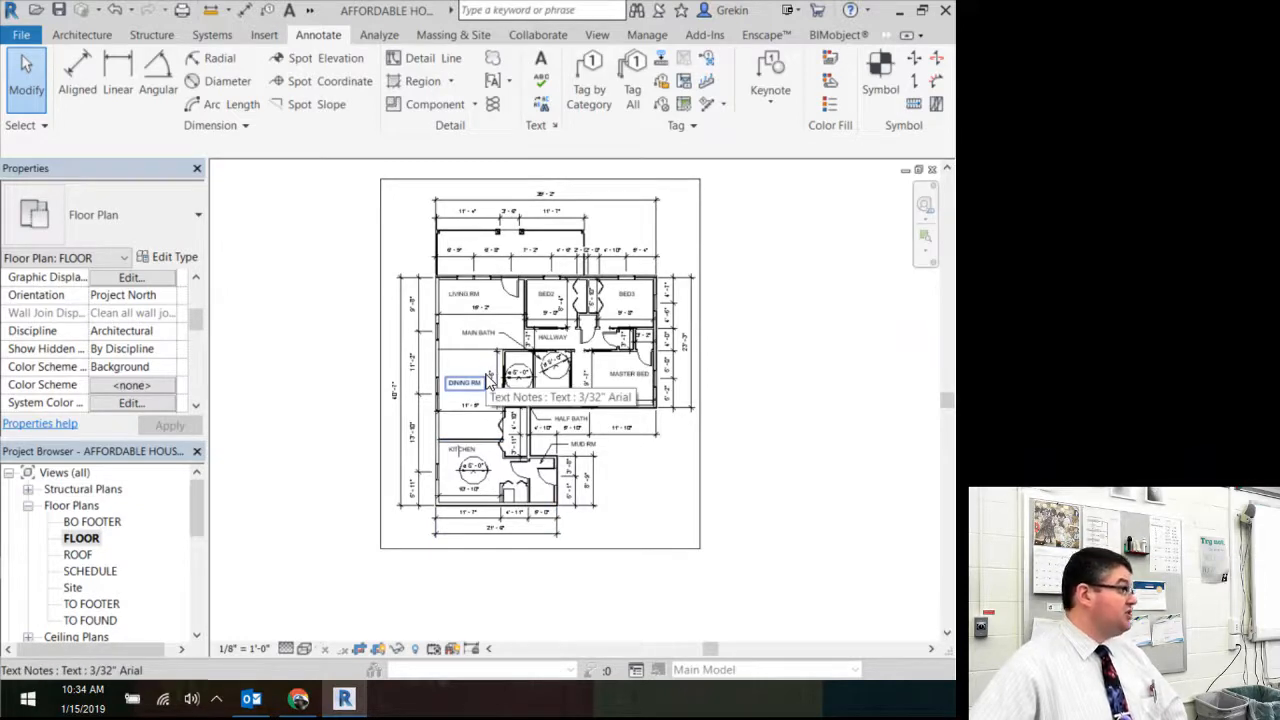
{"action": "left_click_drag", "start_coordinate": [194, 503], "coordinate": [195, 585]}
{"action": "double_click", "coordinate": [97, 587]}
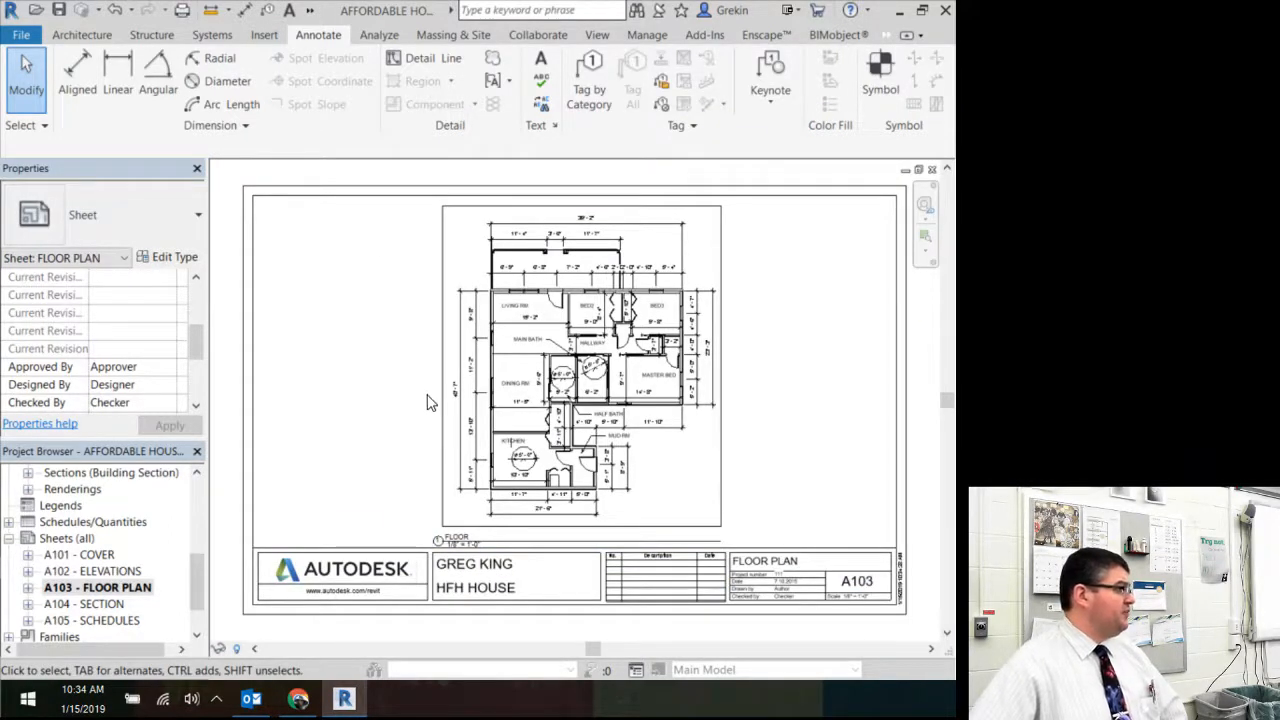
- Activate the floor plan viewport, inspect the layer structure of its exterior brick wall, and deactivate the viewport
{"action": "left_click", "coordinate": [435, 332]}
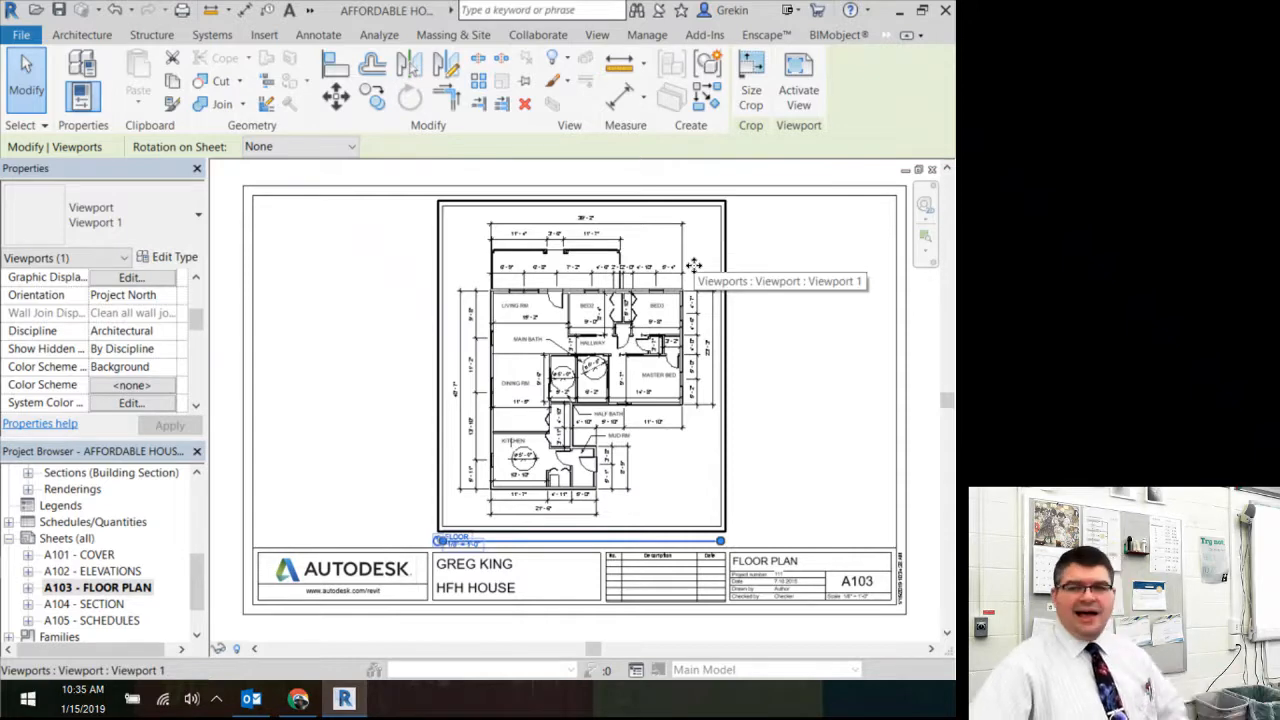
{"action": "double_click", "coordinate": [694, 266]}
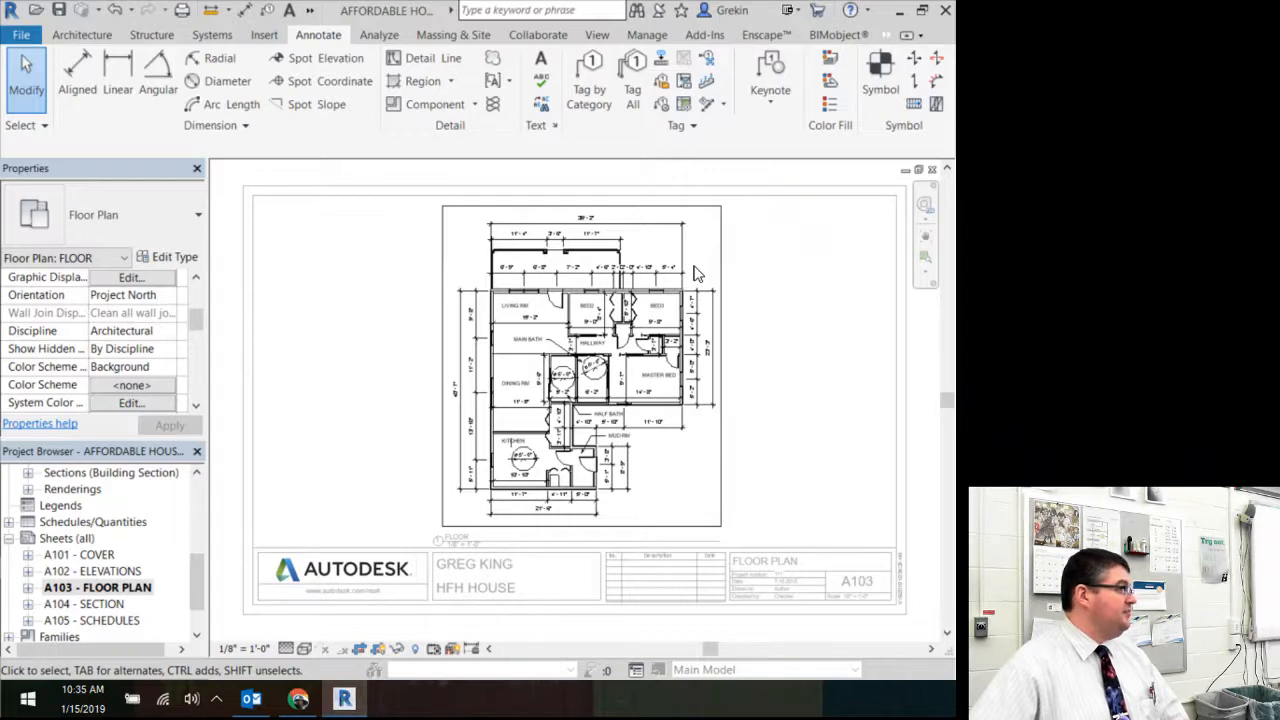
{"action": "scroll", "coordinate": [629, 300], "scroll_direction": "up", "scroll_amount": 2}
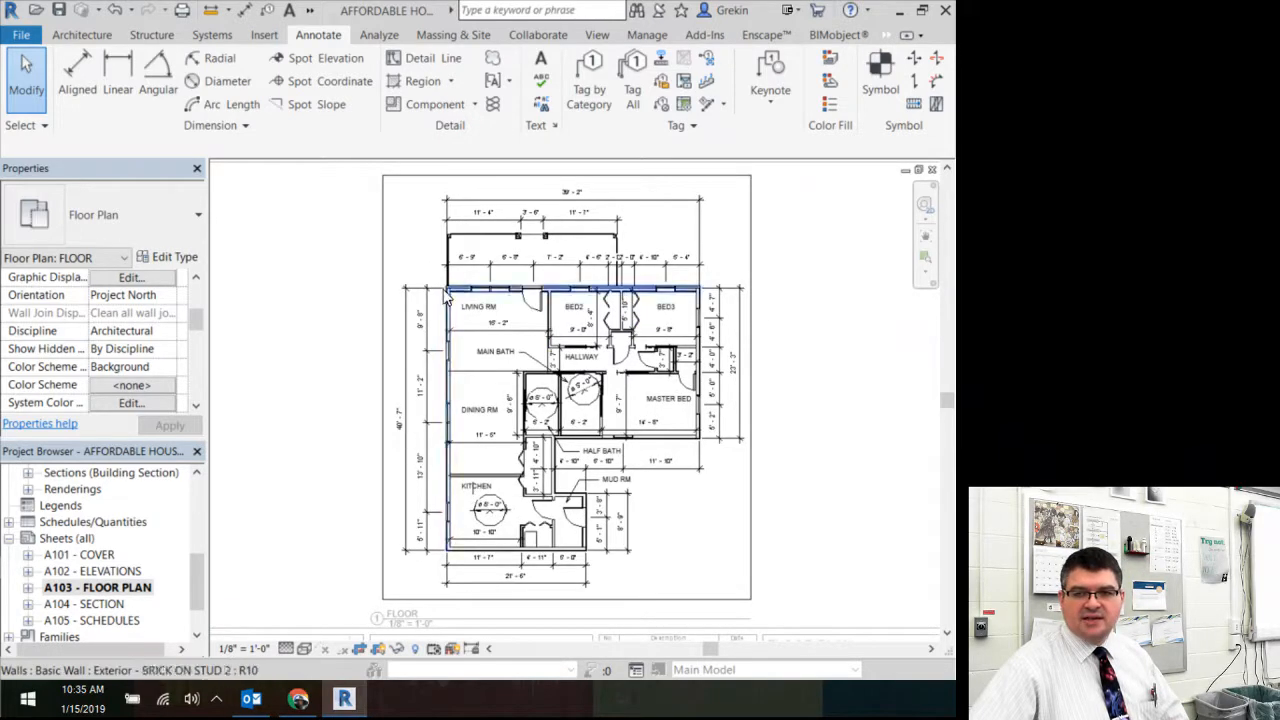
{"action": "left_click", "coordinate": [456, 291]}
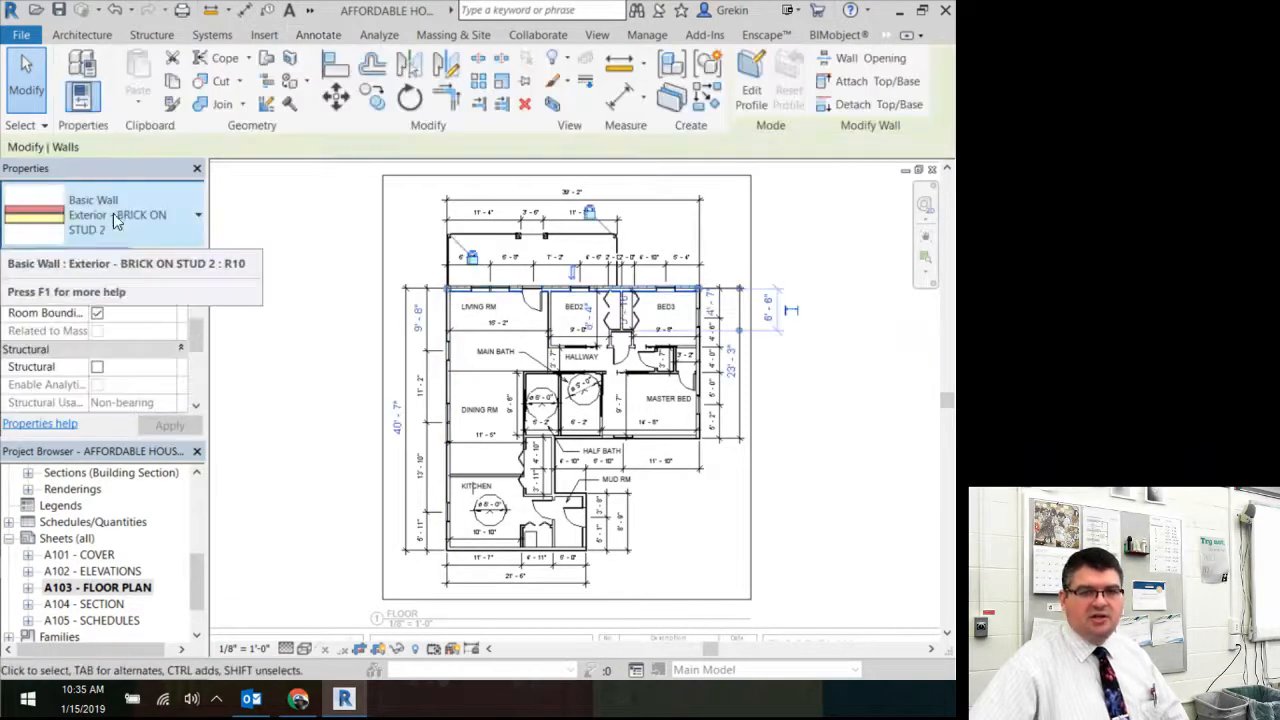
{"action": "left_click", "coordinate": [173, 257]}
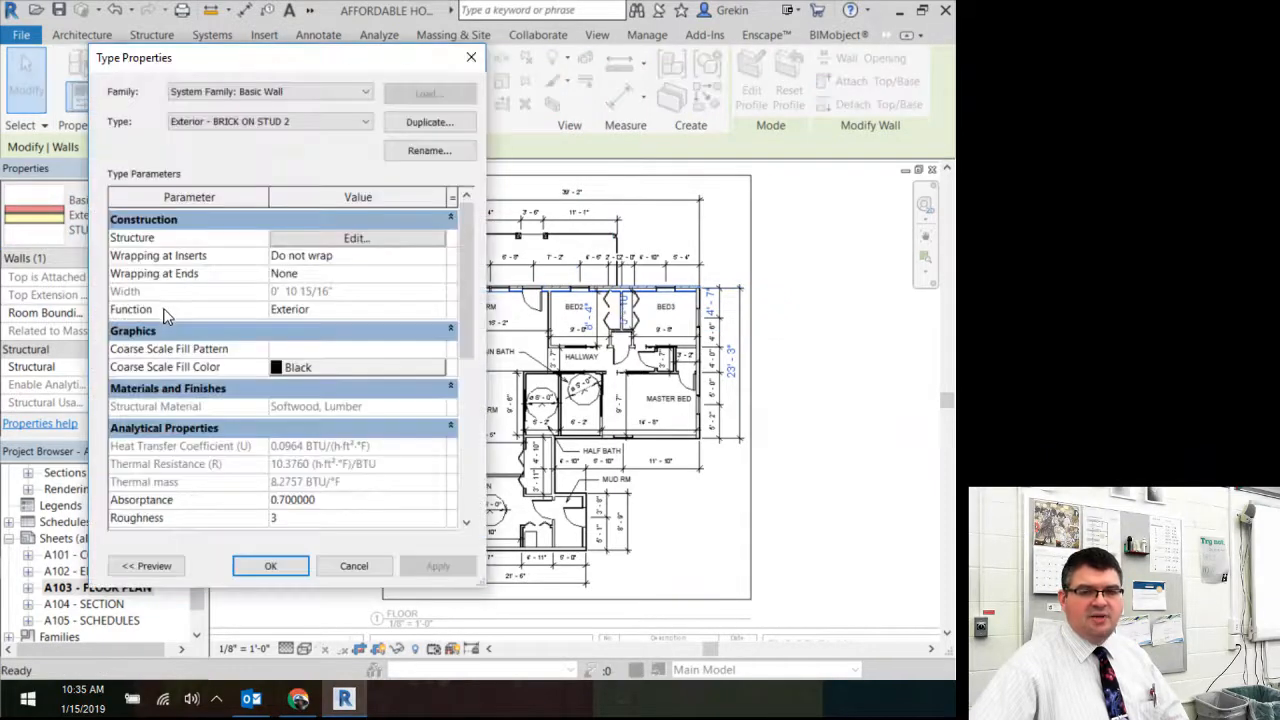
{"action": "left_click", "coordinate": [312, 240]}
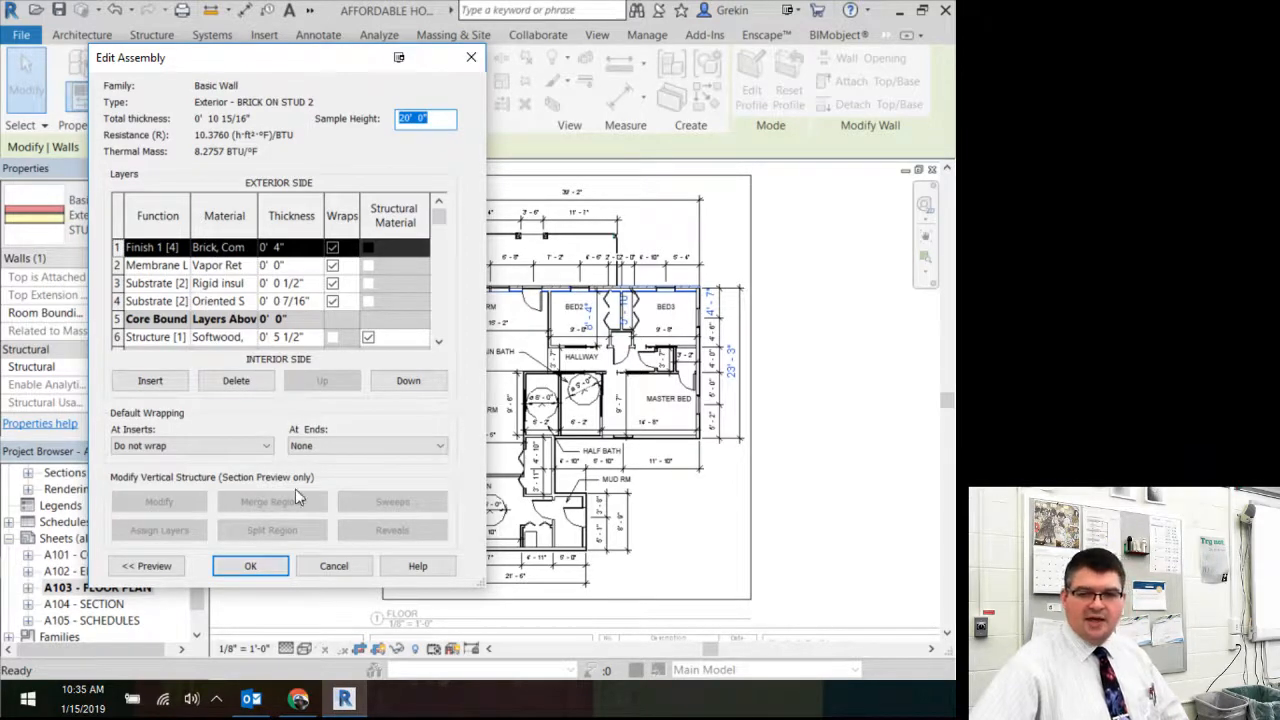
{"action": "left_click", "coordinate": [305, 565]}
{"action": "left_click", "coordinate": [330, 566]}
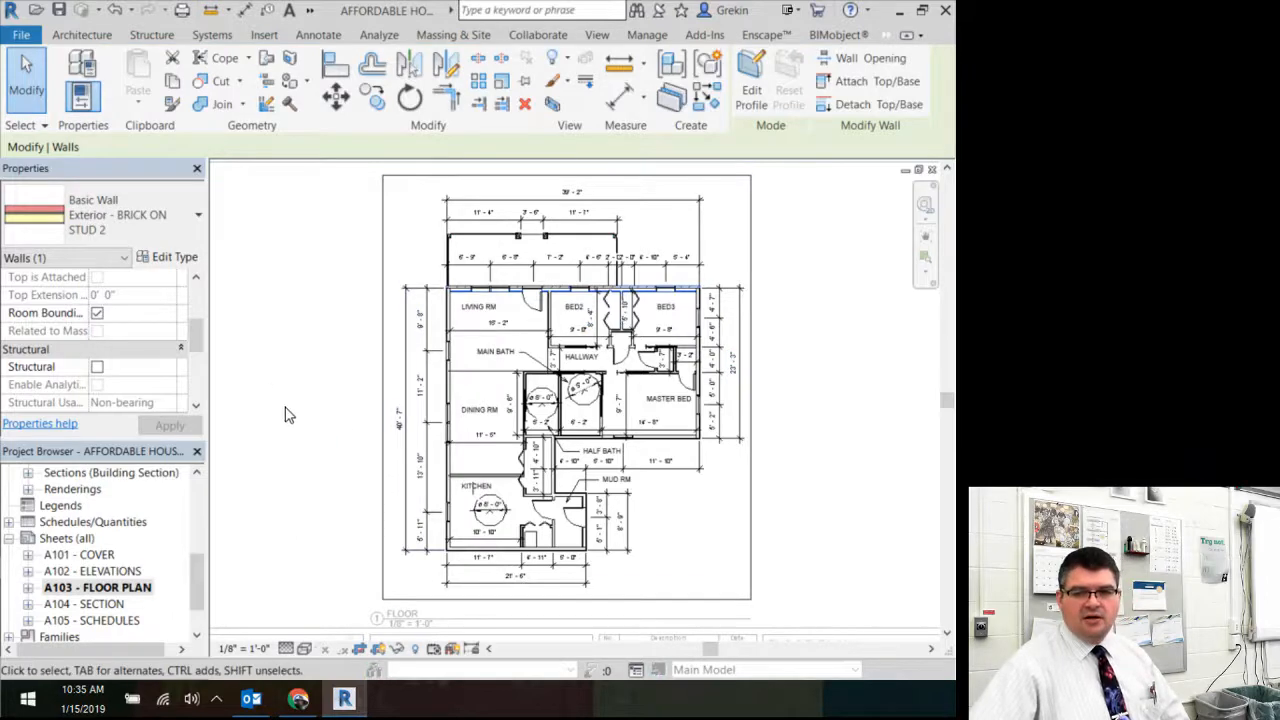
{"action": "left_click", "coordinate": [244, 381]}
{"action": "double_click", "coordinate": [244, 381]}
{"action": "scroll", "coordinate": [244, 381], "scroll_direction": "down", "scroll_amount": 2}
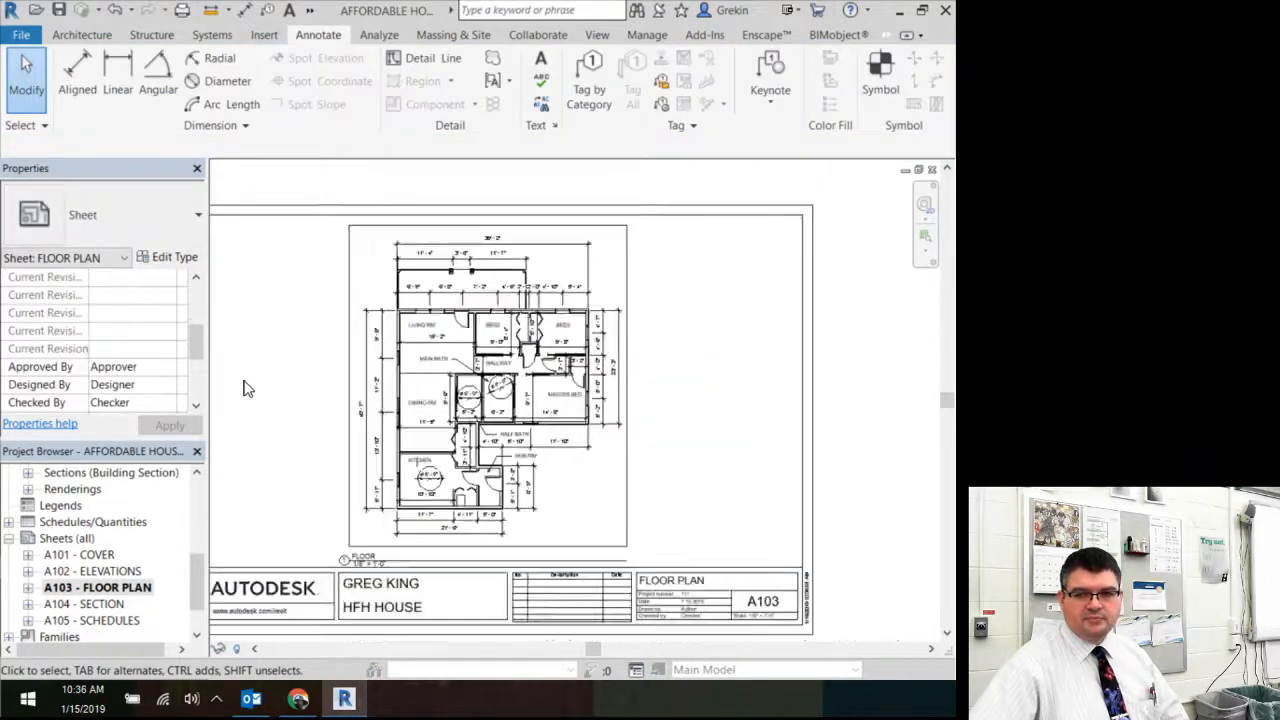
{"action": "scroll", "coordinate": [244, 381], "scroll_direction": "up", "scroll_amount": 1}
{"action": "scroll", "coordinate": [244, 381], "scroll_direction": "down", "scroll_amount": 1}
{"action": "mouse_move", "coordinate": [244, 381]}
{"action": "middle_mouse_down"}
{"action": "mouse_move", "coordinate": [345, 387]}
{"action": "mouse_move", "coordinate": [336, 375]}
{"action": "middle_mouse_up"}
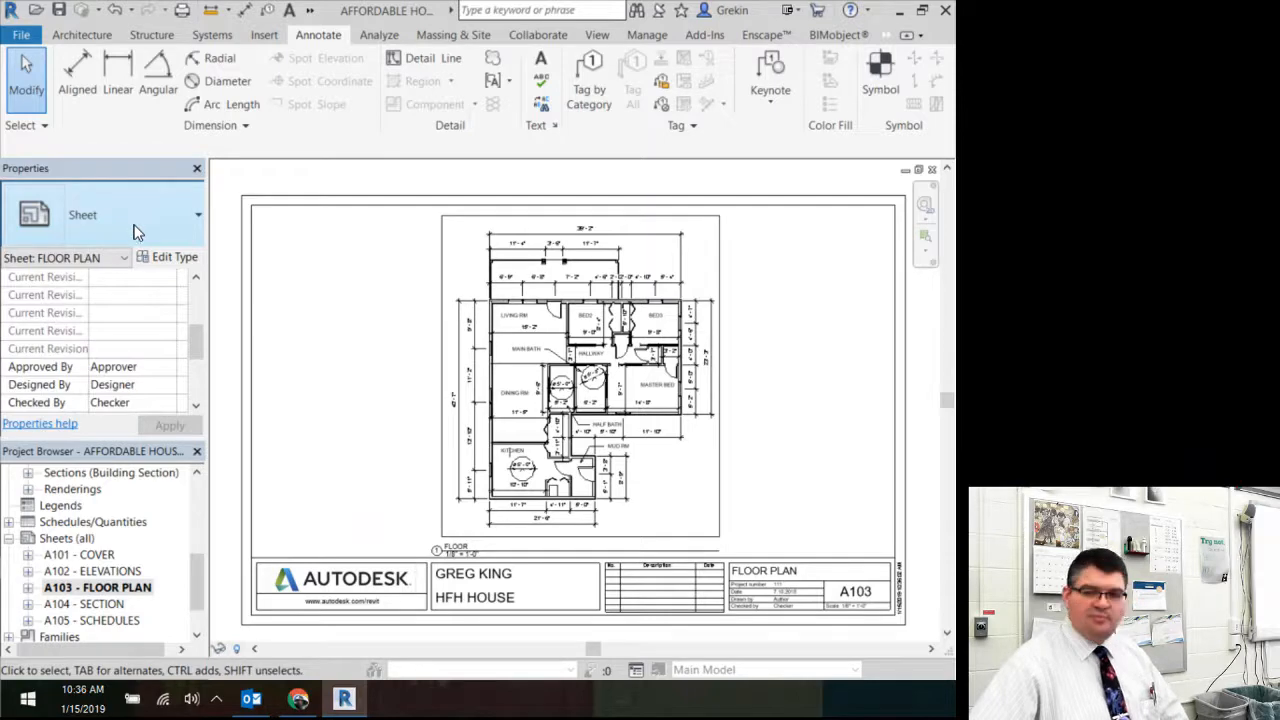
- Activate the floor plan viewport on sheet A103 once more and deactivate it again
{"action": "left_click", "coordinate": [452, 264]}
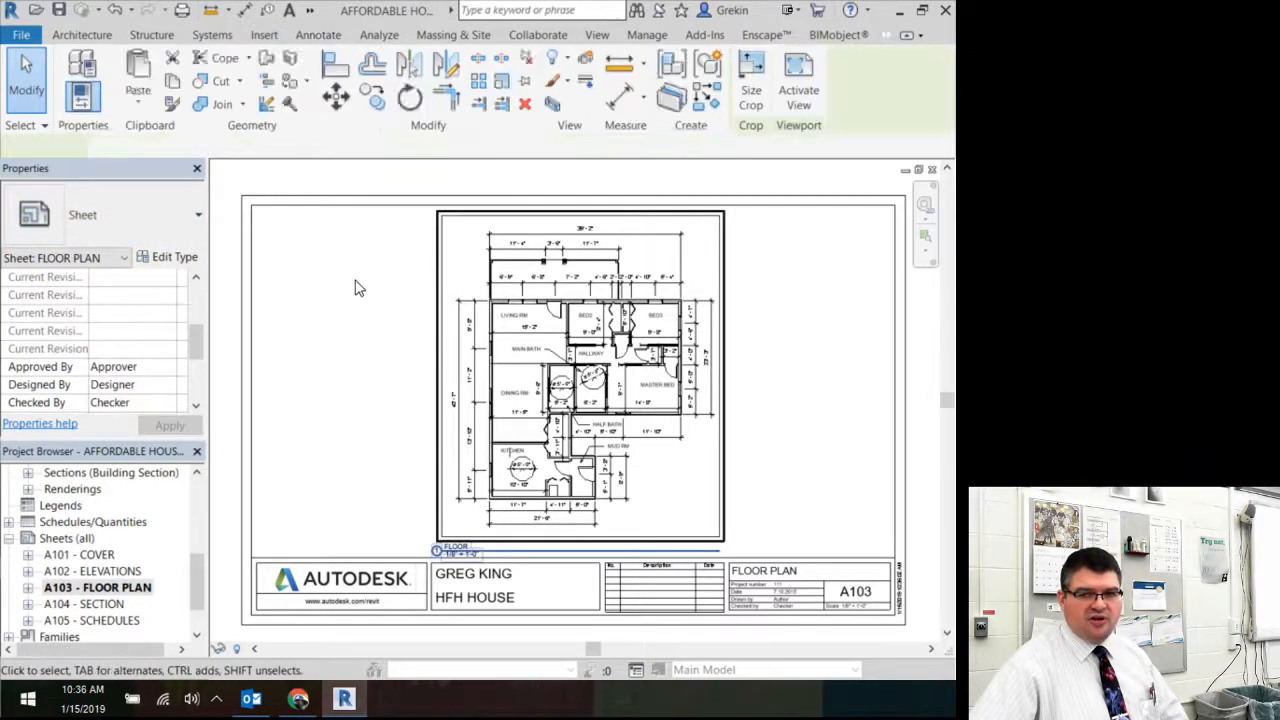
{"action": "double_click", "coordinate": [477, 240]}
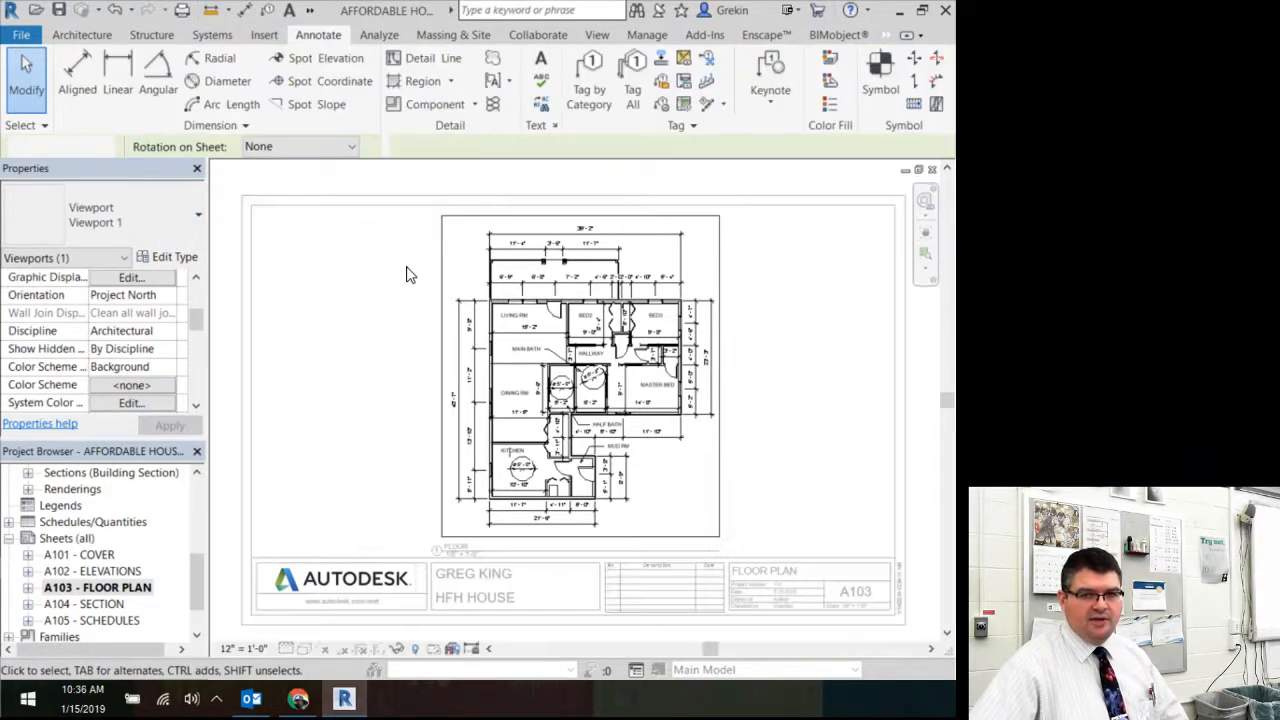
{"action": "double_click", "coordinate": [308, 321]}
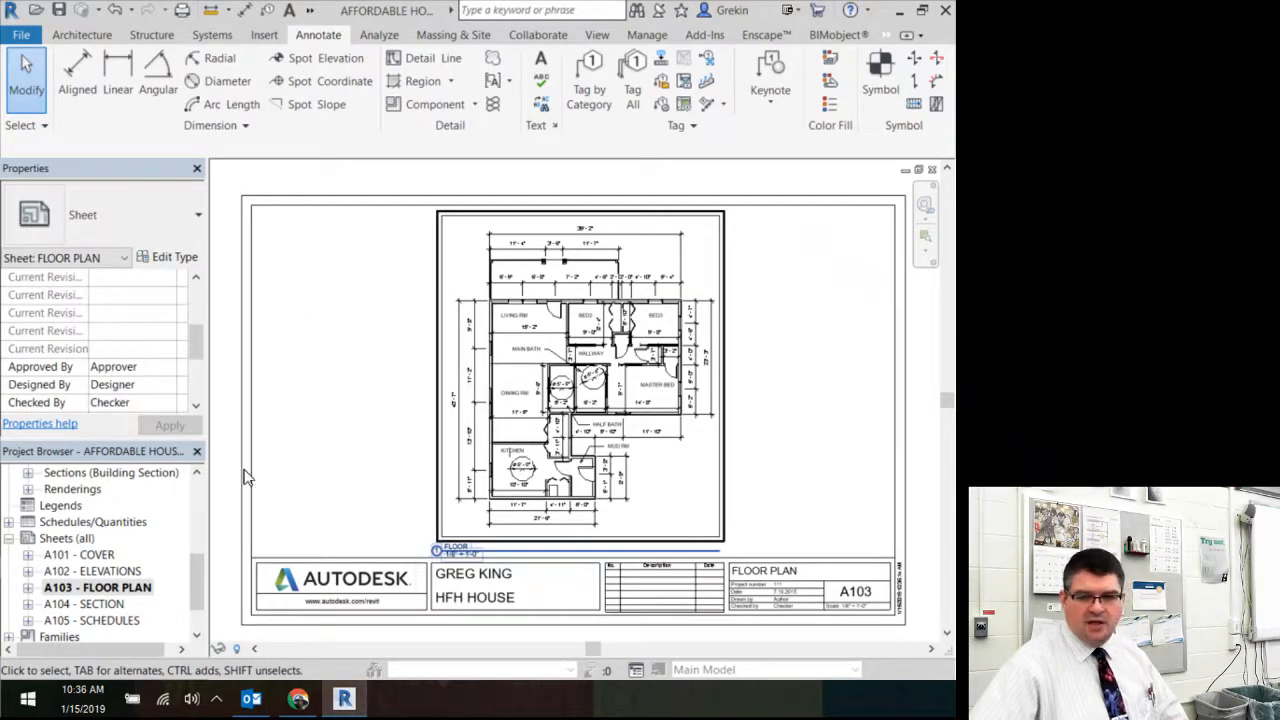
- Open sheet A105 - SCHEDULES, examine its plan view with room tags and its window and door schedules, and bring up the floor plan list
{"action": "left_click_drag", "start_coordinate": [193, 571], "coordinate": [196, 586]}
{"action": "left_click", "coordinate": [100, 538]}
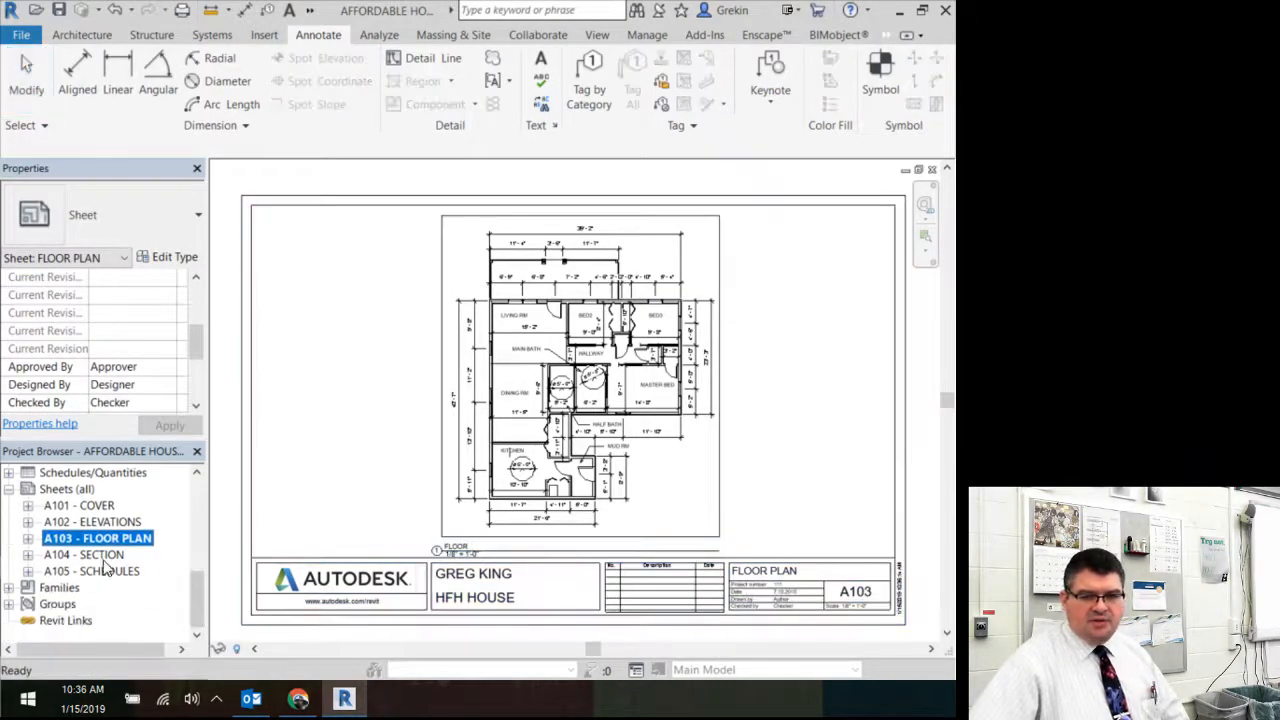
{"action": "left_click", "coordinate": [100, 556]}
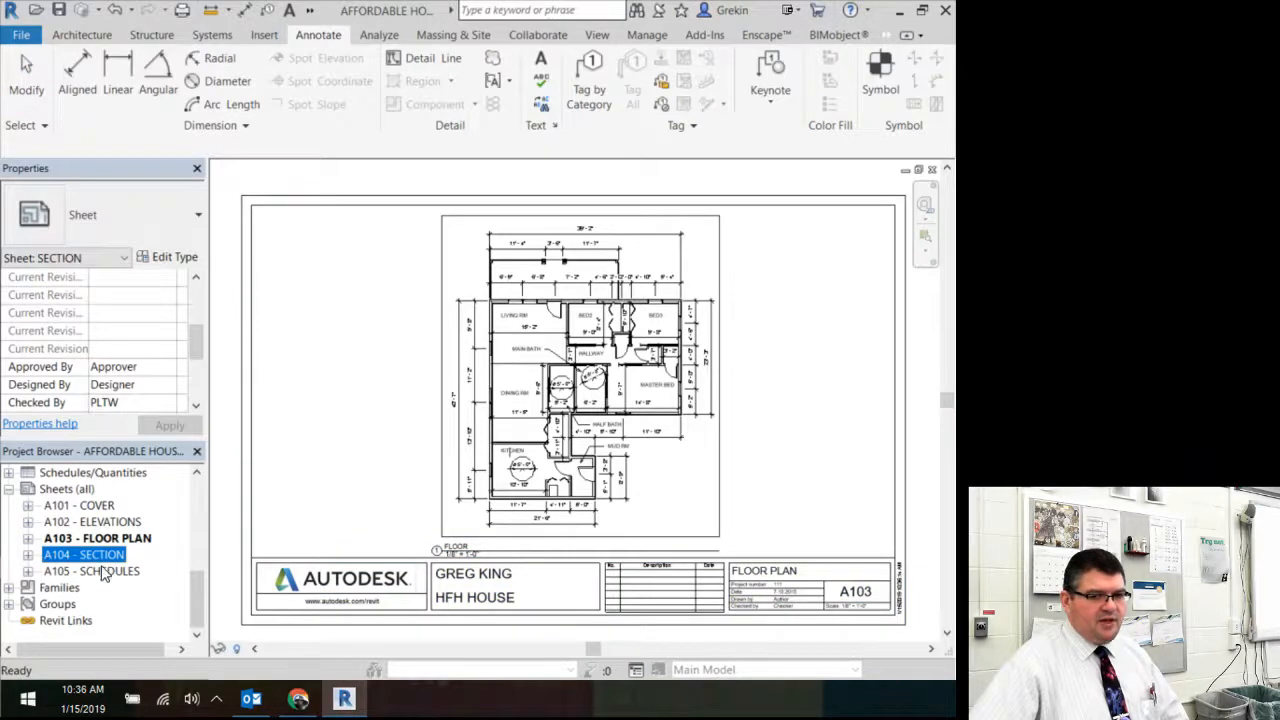
{"action": "left_click", "coordinate": [106, 575]}
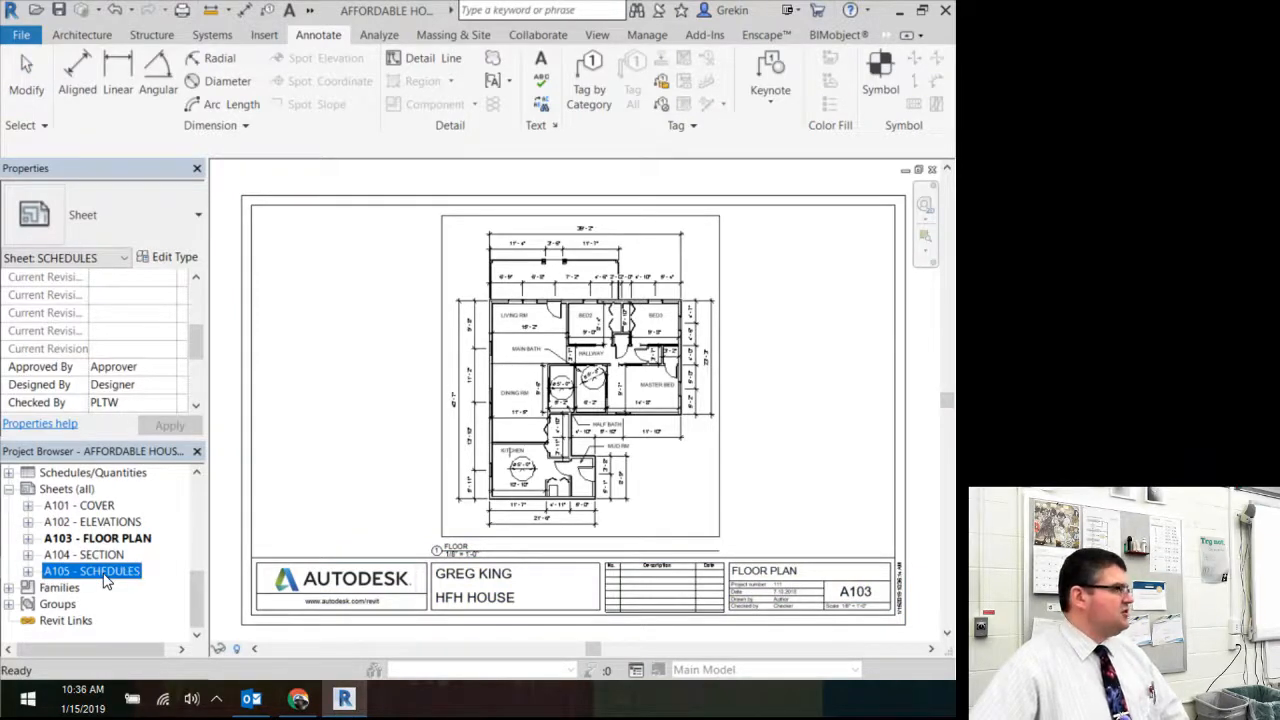
{"action": "double_click", "coordinate": [106, 583]}
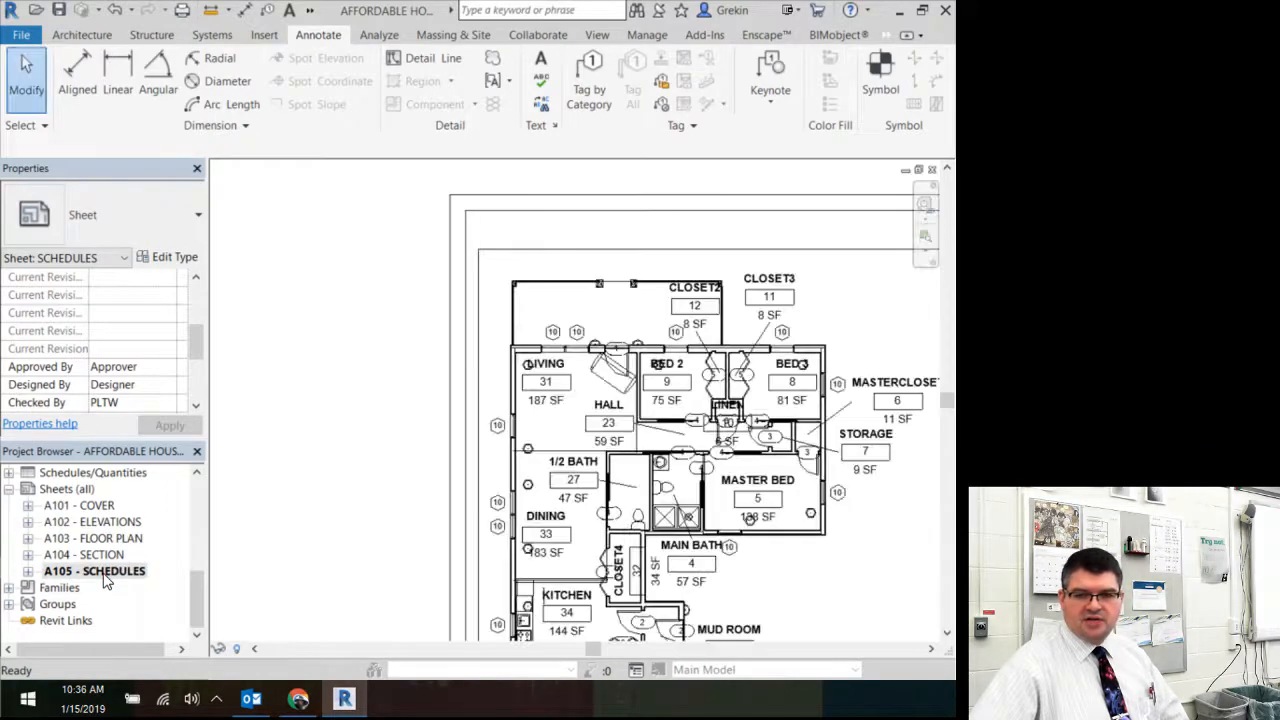
{"action": "scroll", "coordinate": [588, 545], "scroll_direction": "down", "scroll_amount": 3}
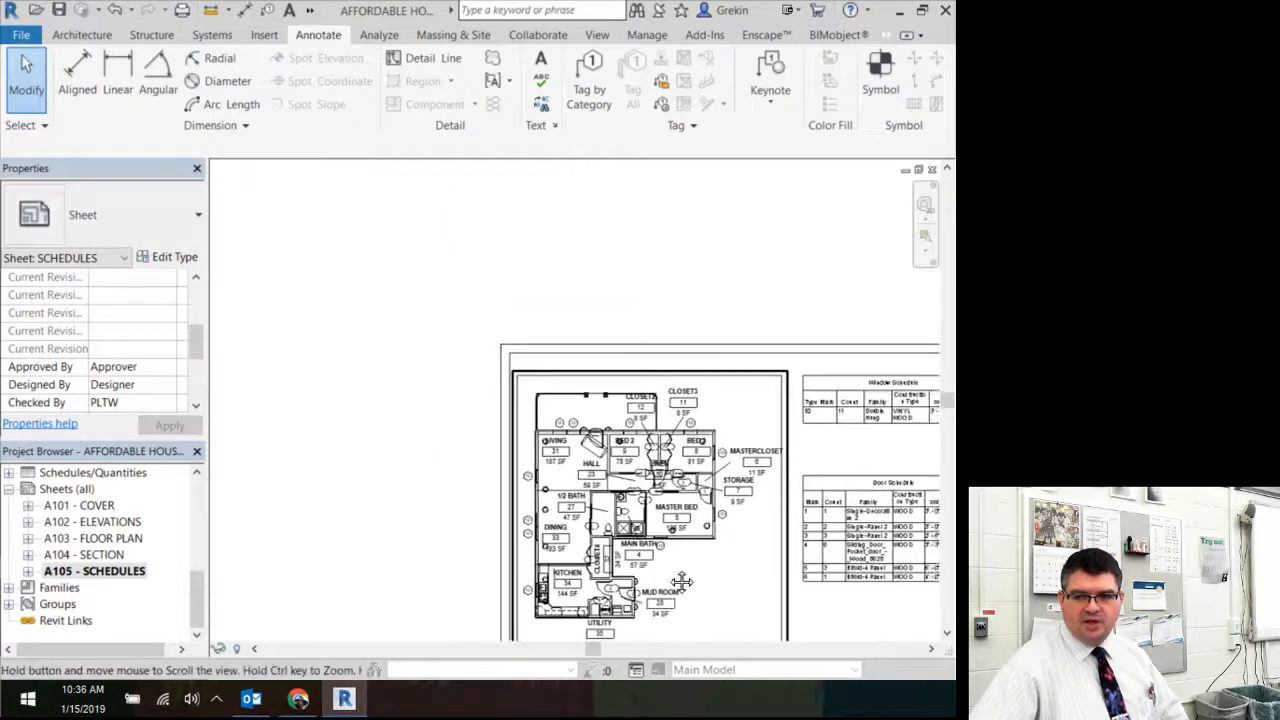
{"action": "scroll", "coordinate": [352, 484], "scroll_direction": "up", "scroll_amount": 3}
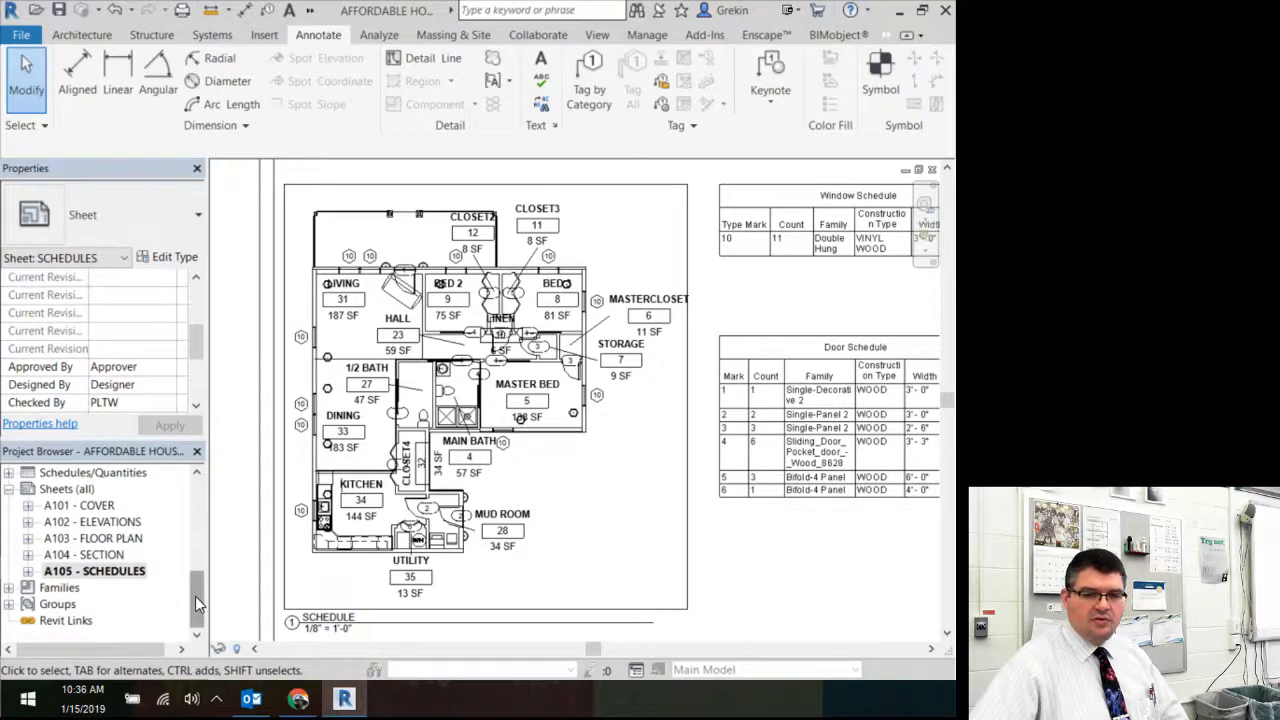
{"action": "left_click_drag", "start_coordinate": [195, 596], "coordinate": [200, 514]}
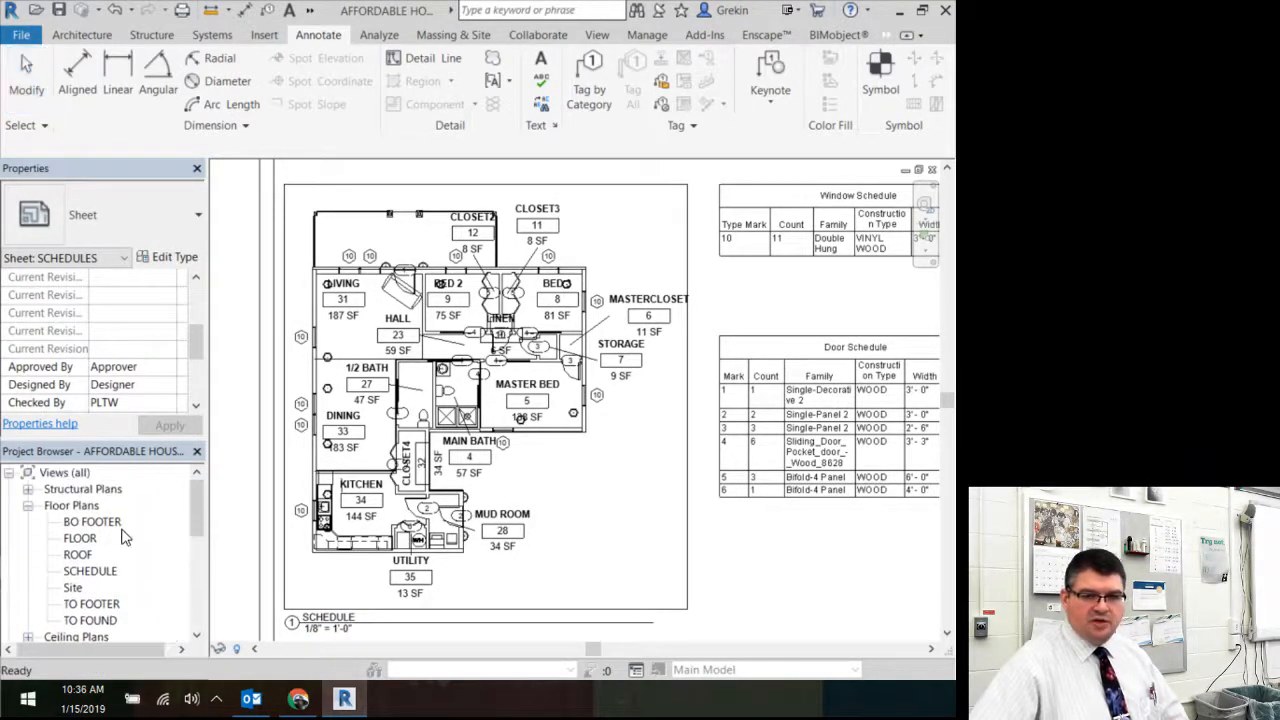
- Check the duplication options of the FLOOR plan view and examine the tagged plan viewport on the SCHEDULES sheet
{"action": "left_click", "coordinate": [90, 571]}
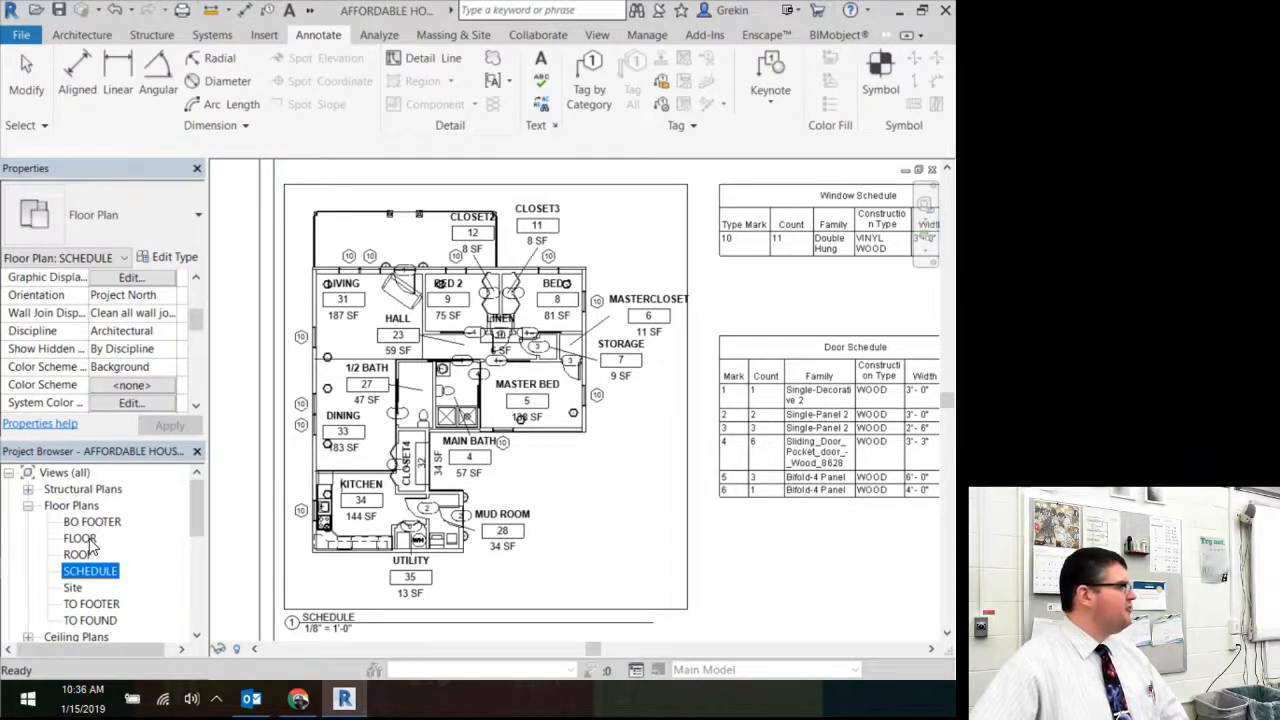
{"action": "left_click", "coordinate": [89, 541]}
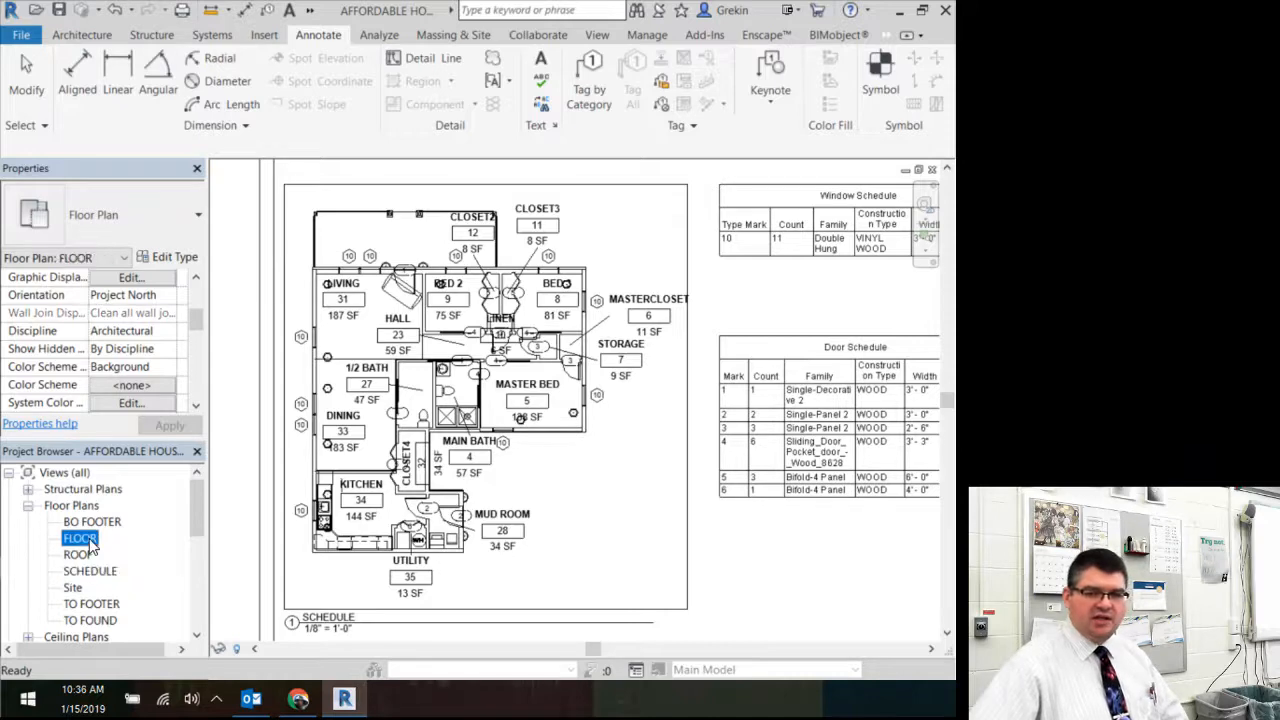
{"action": "right_click", "coordinate": [89, 541]}
{"action": "mouse_move", "coordinate": [215, 336]}
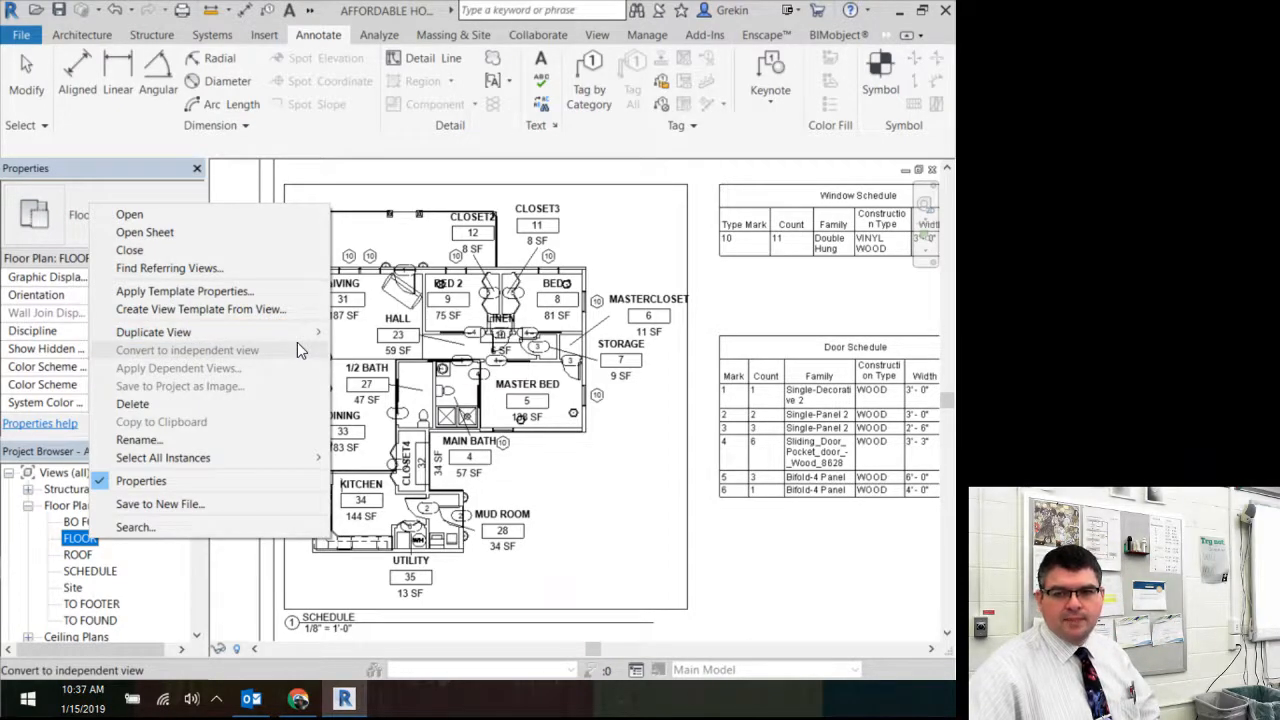
{"action": "mouse_move", "coordinate": [301, 331]}
{"action": "left_click", "coordinate": [456, 309]}
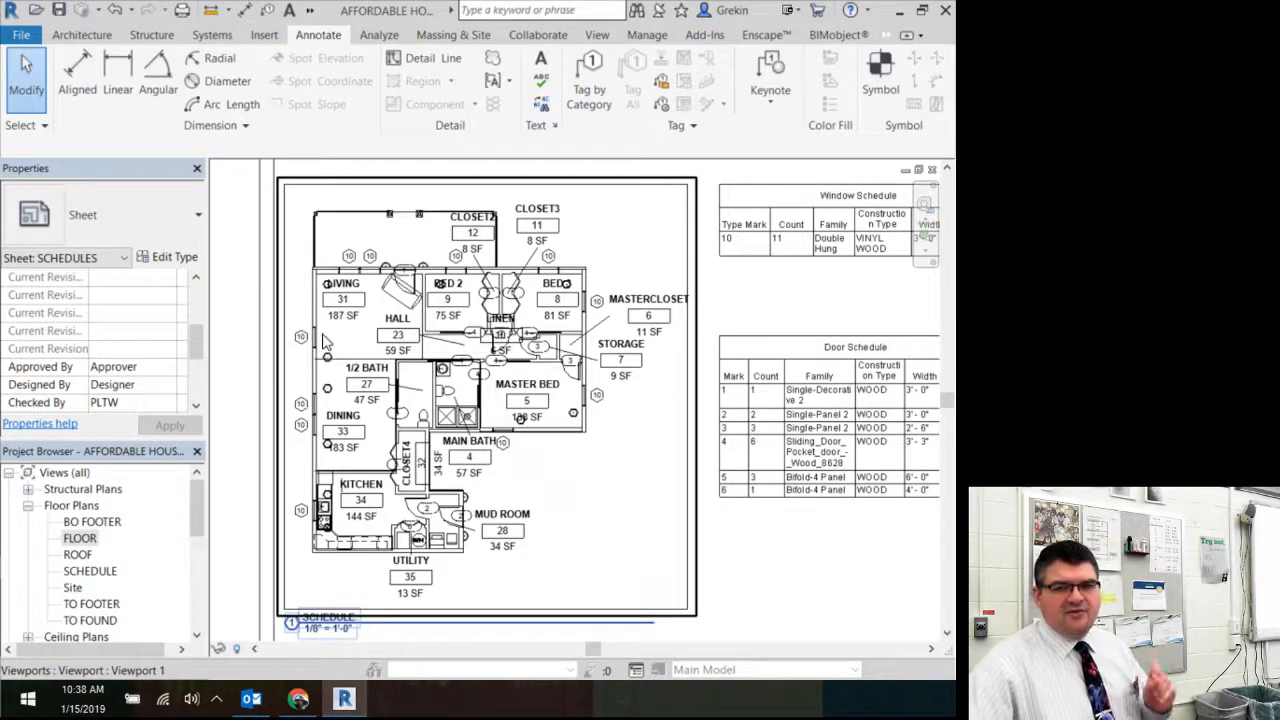
{"action": "scroll", "coordinate": [368, 362], "scroll_direction": "up", "scroll_amount": 1}
{"action": "scroll", "coordinate": [368, 362], "scroll_direction": "up", "scroll_amount": 1}
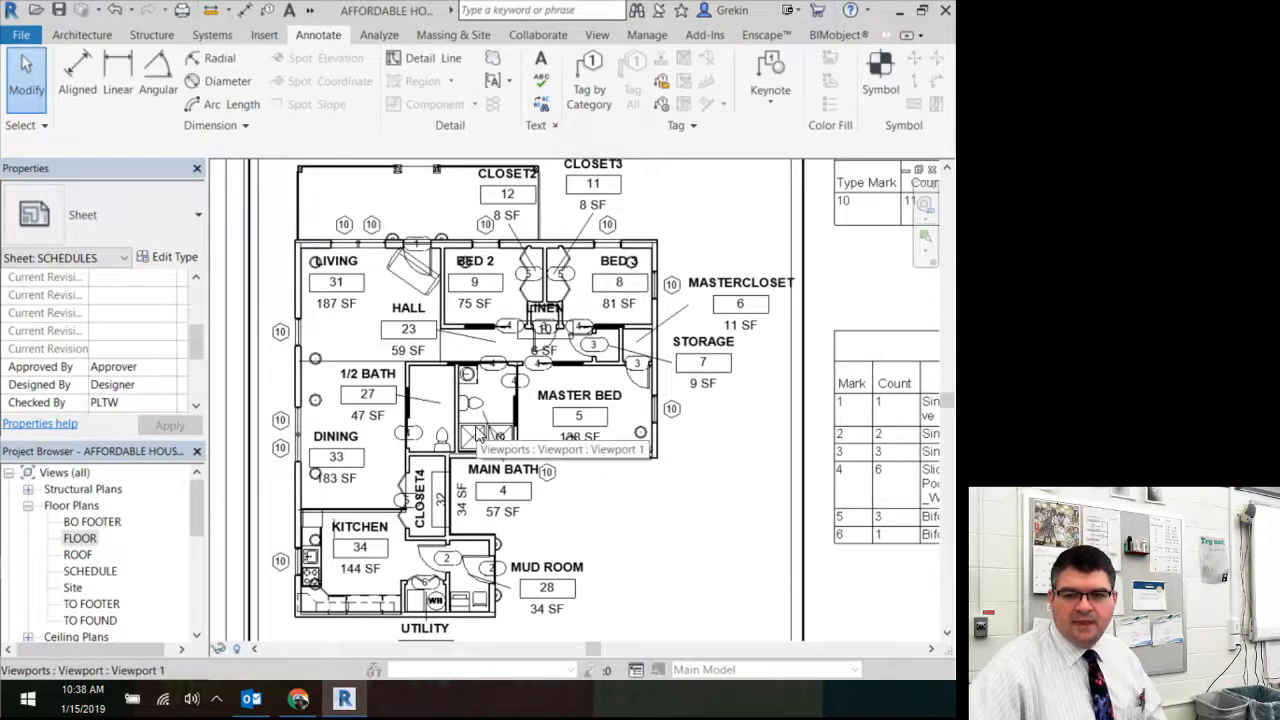
{"action": "left_click", "coordinate": [276, 369]}
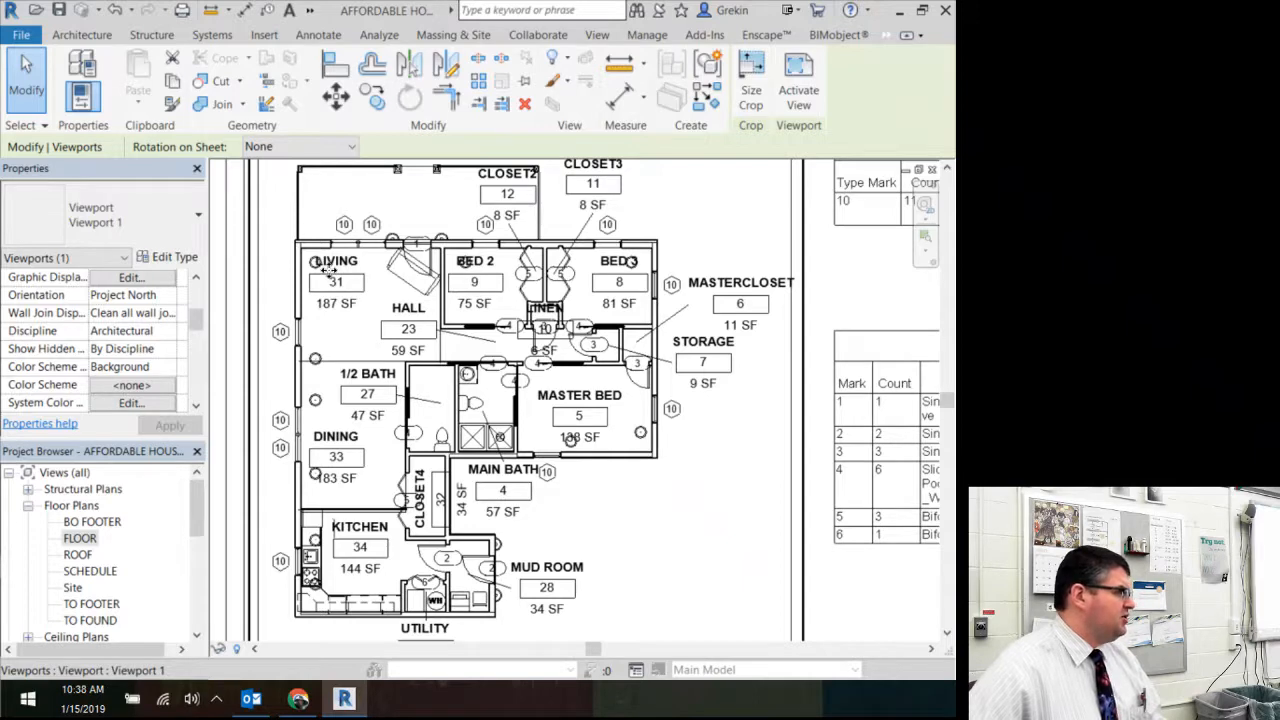
- Duplicate the FLOOR plan view without its detailing
{"action": "right_click", "coordinate": [84, 541]}
{"action": "mouse_move", "coordinate": [209, 330]}
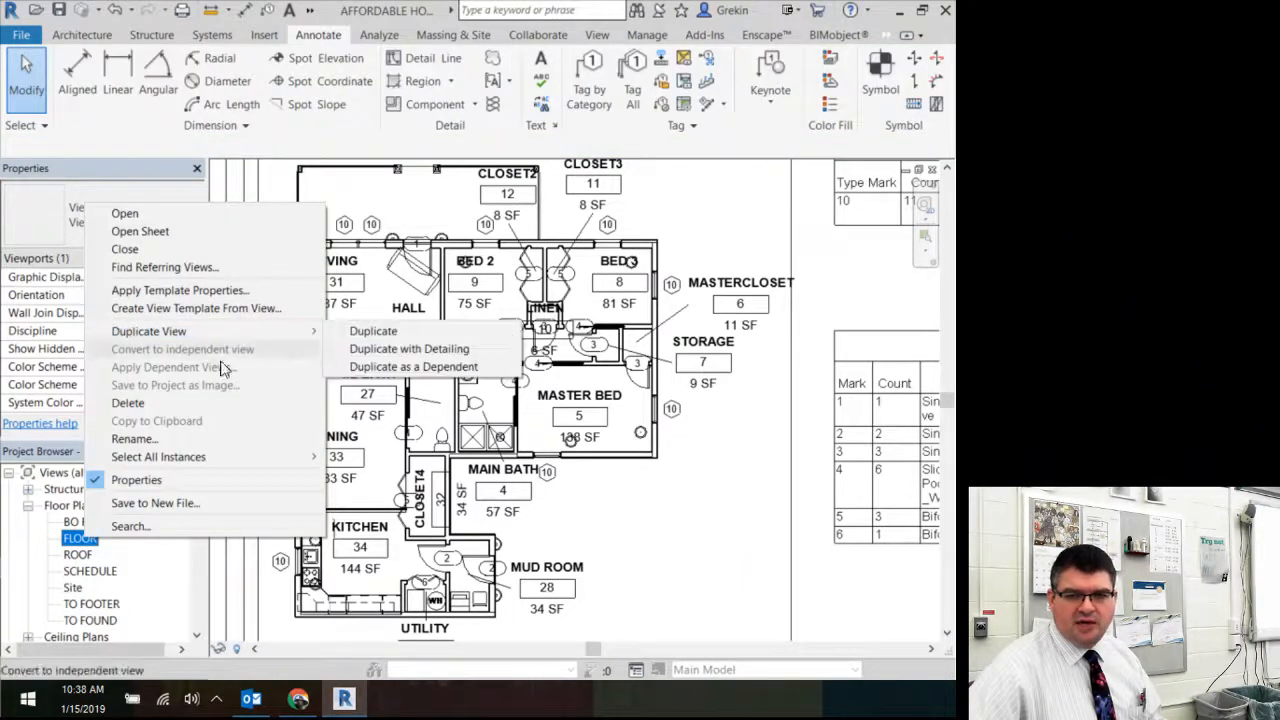
{"action": "left_click", "coordinate": [371, 333]}
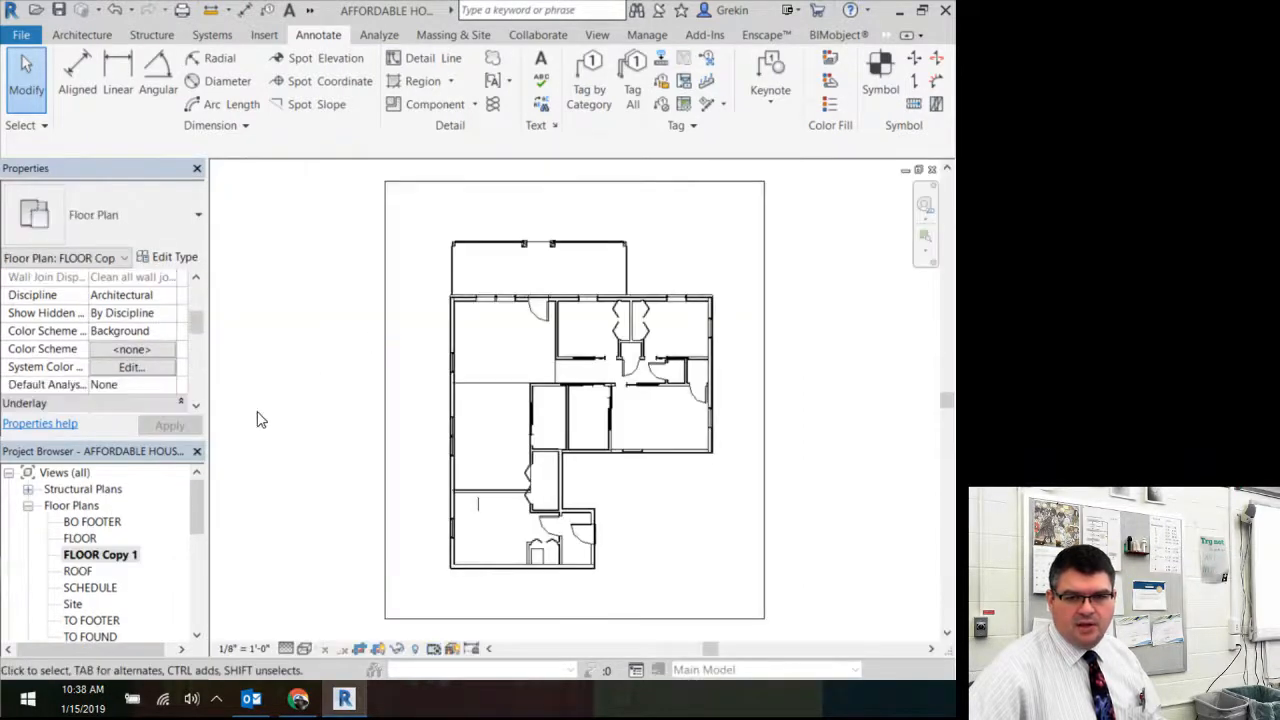
- Rename the duplicated floor plan view as SCHEDULES_TEST
{"action": "right_click", "coordinate": [127, 562]}
{"action": "left_click", "coordinate": [197, 458]}
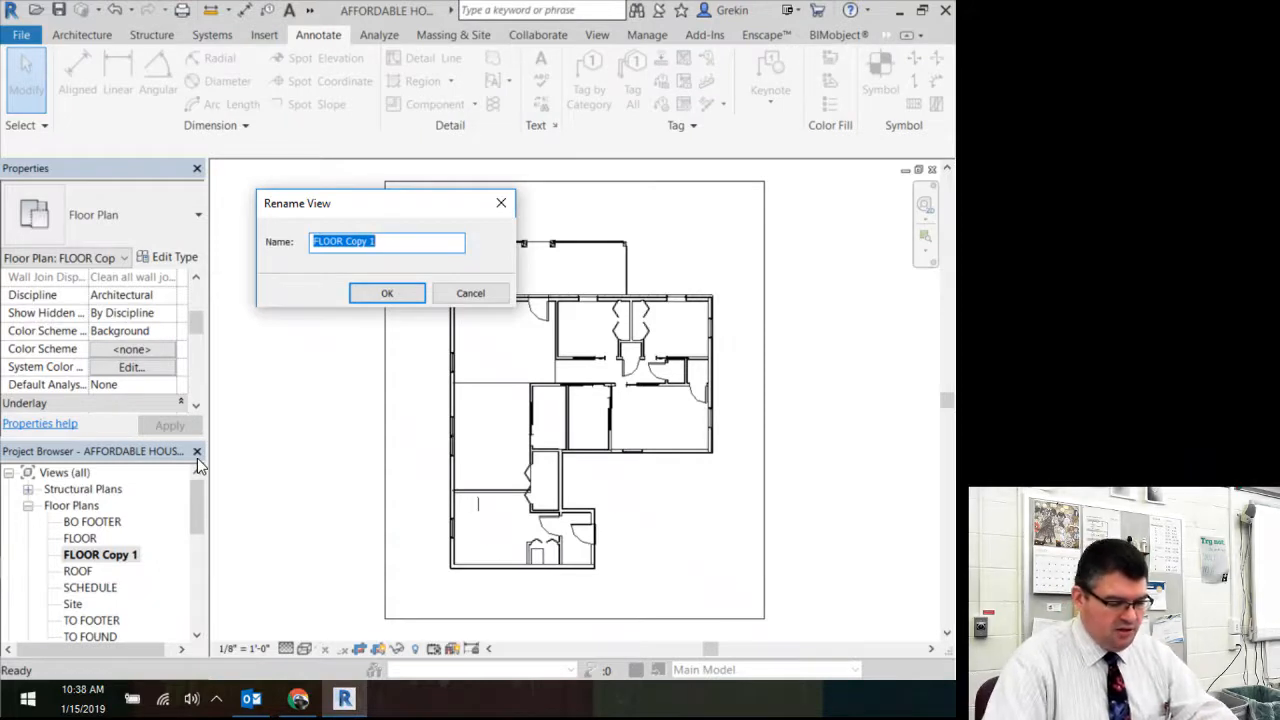
{"action": "type", "text": "cc"}
{"action": "key", "text": "BackSpace"}
{"action": "key", "text": "BackSpace"}
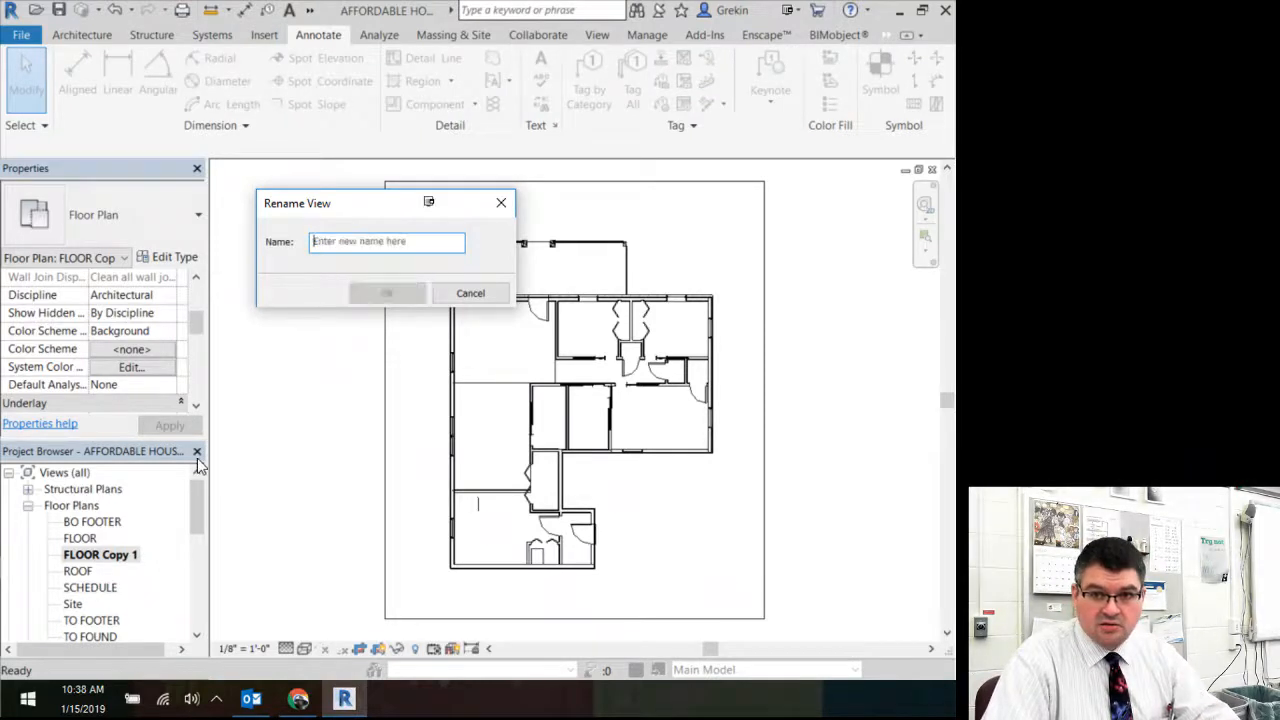
{"action": "type", "text": "schedule"}
{"action": "key", "text": "BackSpace"}
{"action": "key", "text": "BackSpace"}
{"action": "key", "text": "BackSpace"}
{"action": "key", "text": "BackSpace"}
{"action": "key", "text": "BackSpace"}
{"action": "key", "text": "BackSpace"}
{"action": "key", "text": "BackSpace"}
{"action": "key", "text": "BackSpace"}
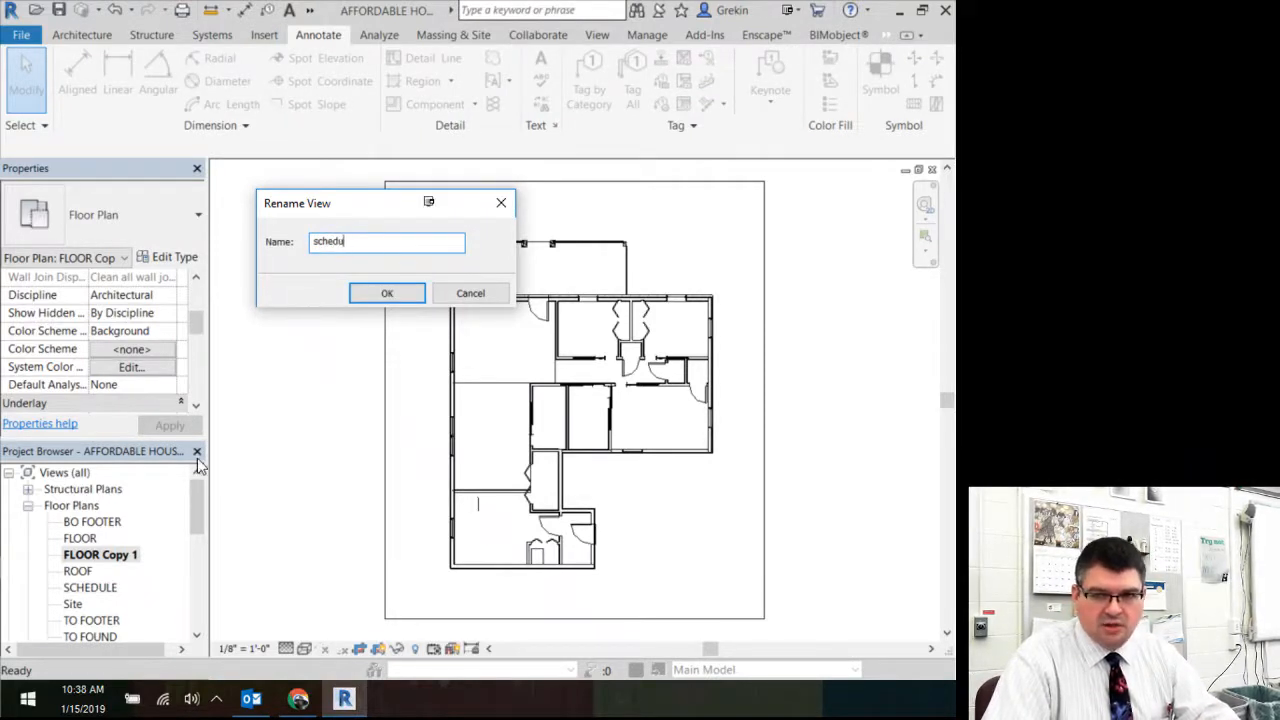
{"action": "type", "text": "SCHEDU"}
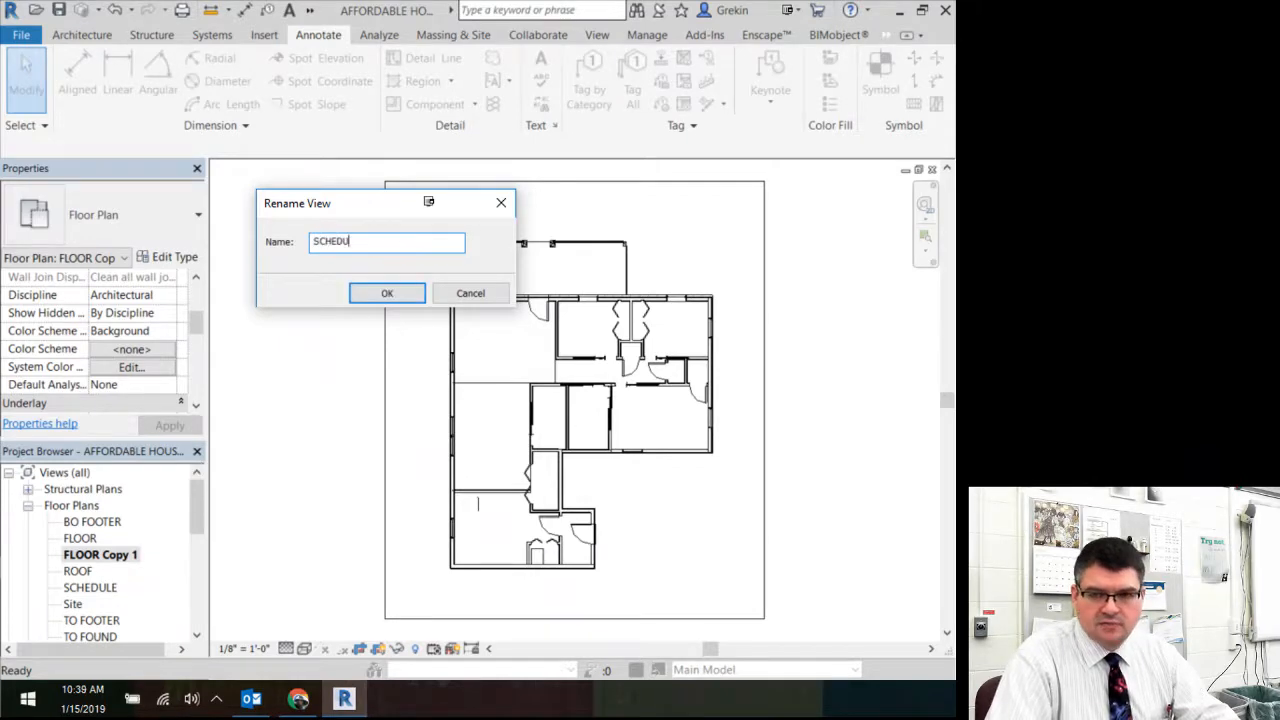
{"action": "type", "text": "LES_TEST"}
{"action": "key", "text": "Return"}
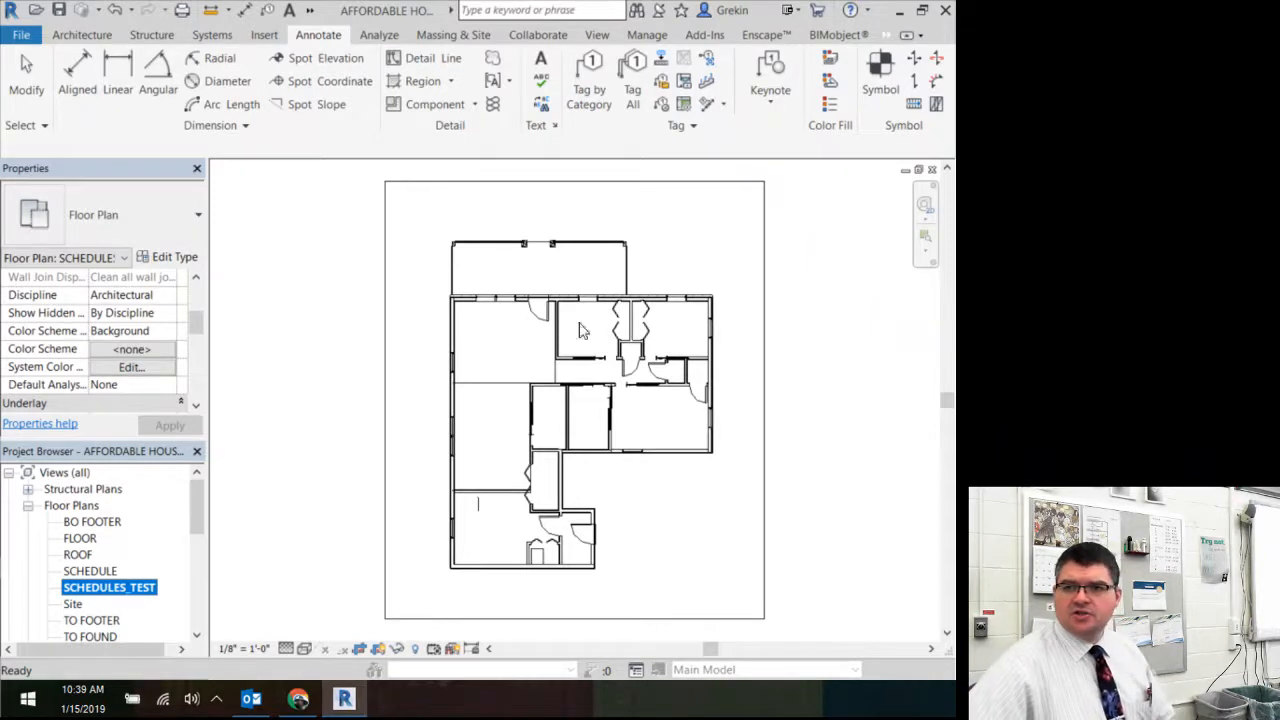
- Tag all untagged windows in the SCHEDULES_TEST view at once using Window Tag with 1/2" leaders and horizontal orientation
{"action": "left_click", "coordinate": [588, 92]}
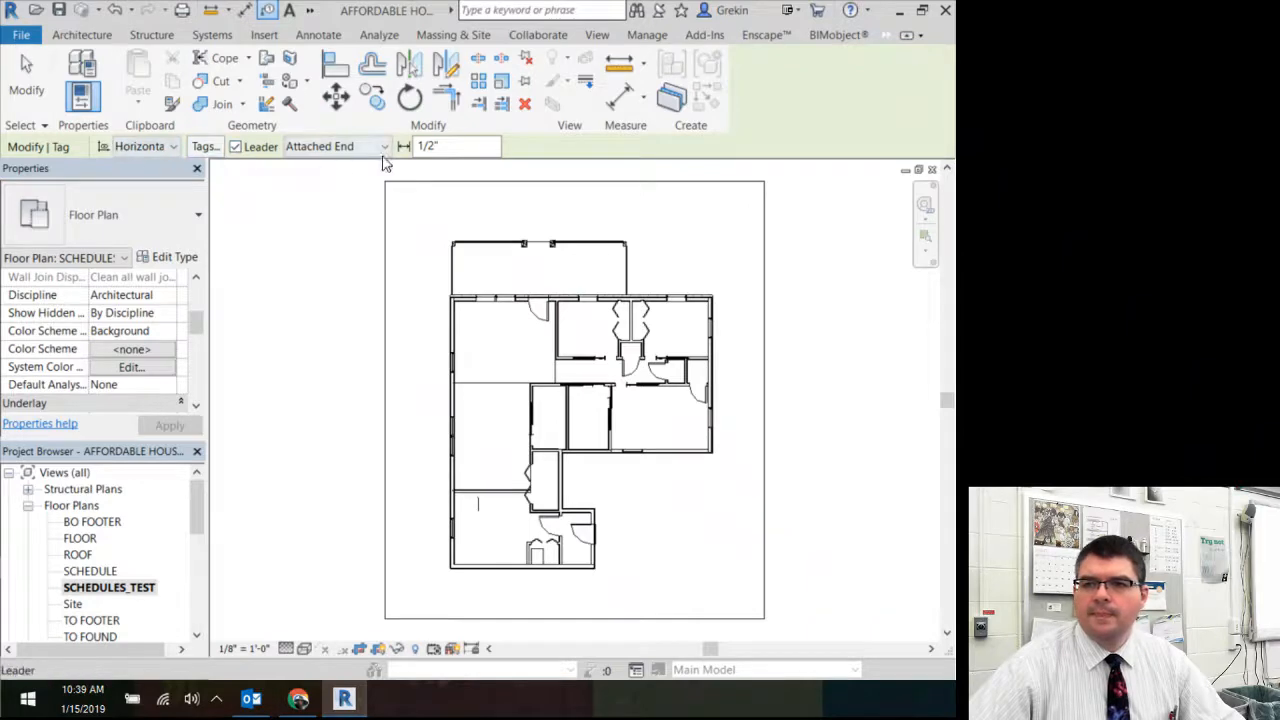
{"action": "key", "text": "Escape"}
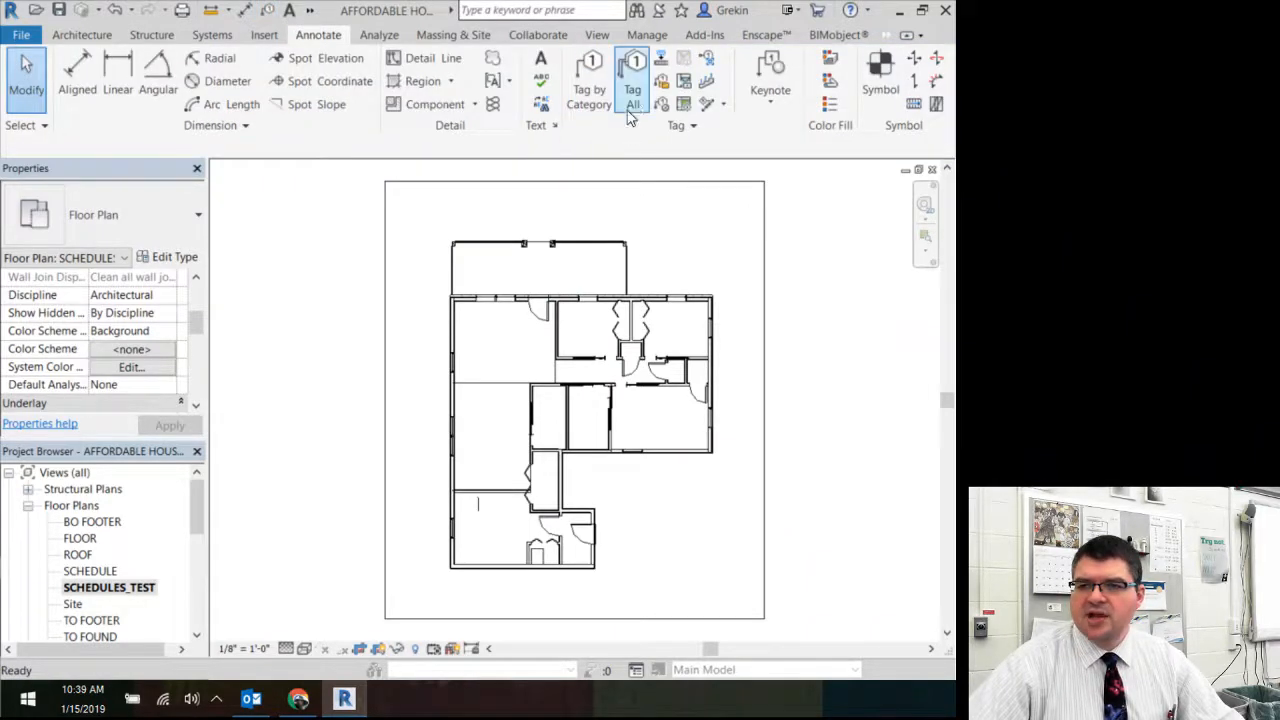
{"action": "left_click", "coordinate": [632, 78]}
{"action": "left_click_drag", "start_coordinate": [490, 158], "coordinate": [344, 147]}
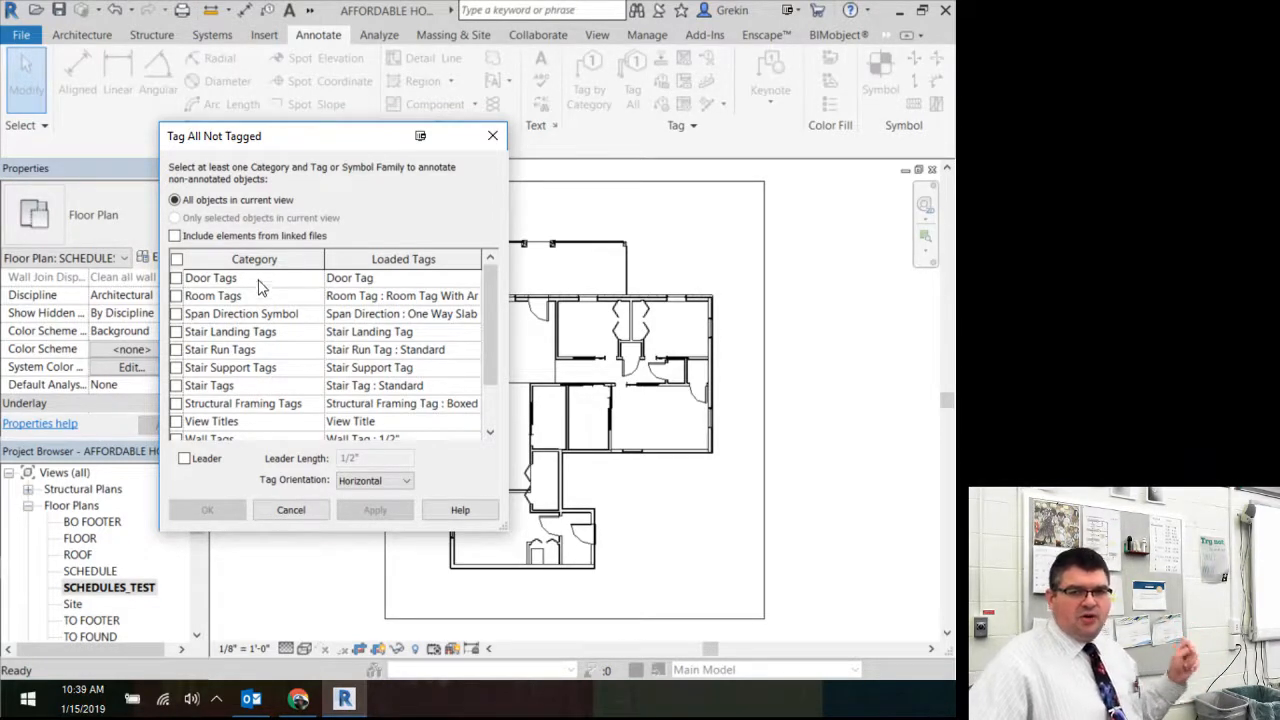
{"action": "scroll", "coordinate": [292, 302], "scroll_direction": "down", "scroll_amount": 1}
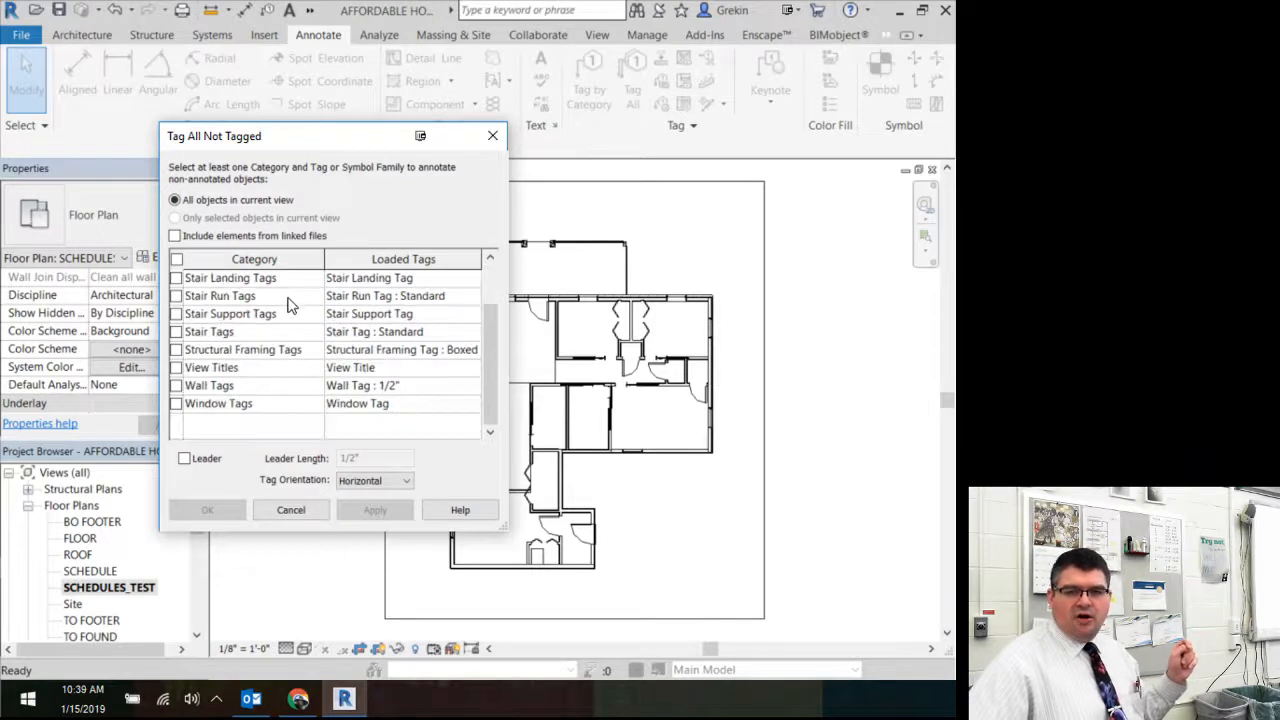
{"action": "left_click", "coordinate": [177, 404]}
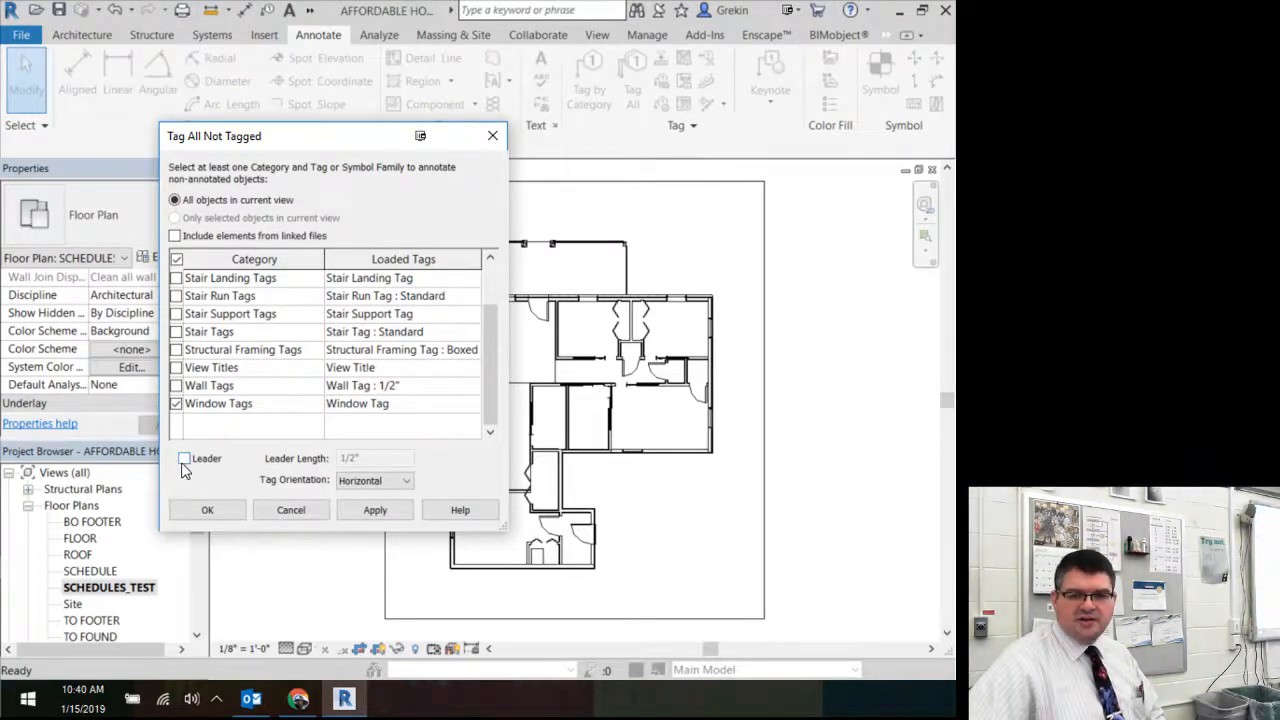
{"action": "left_click", "coordinate": [184, 461]}
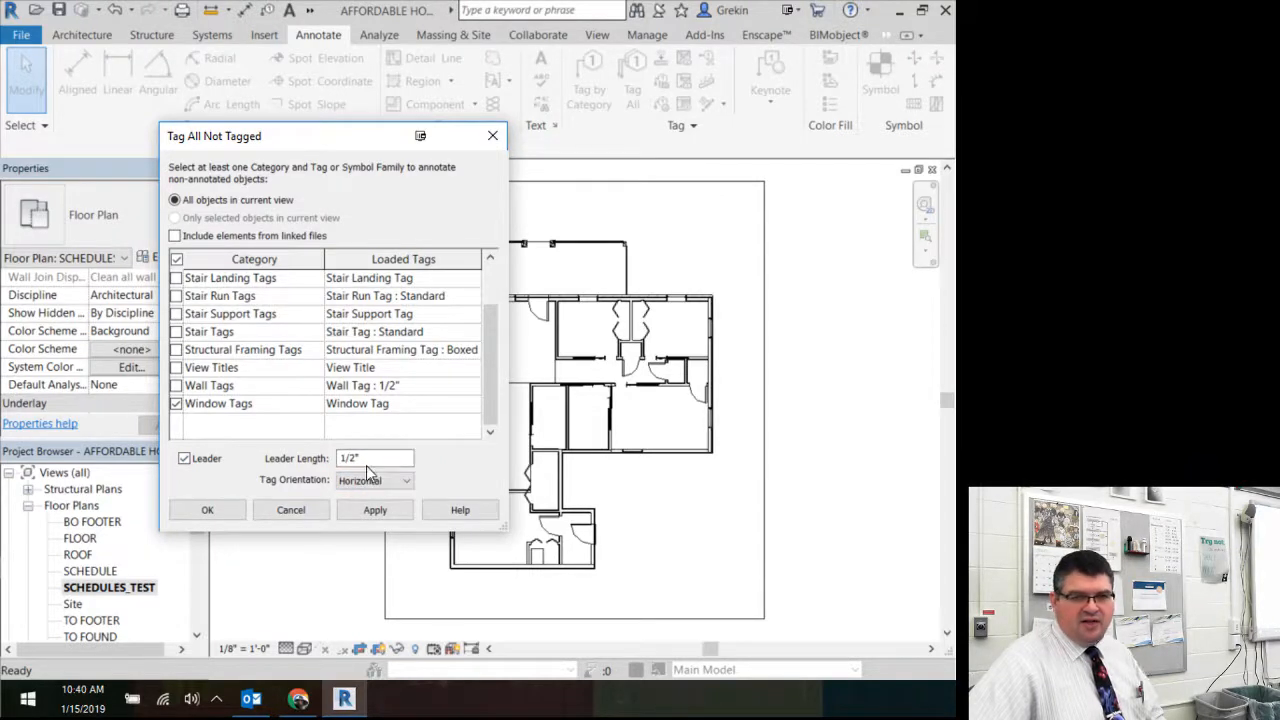
{"action": "left_click", "coordinate": [207, 510]}
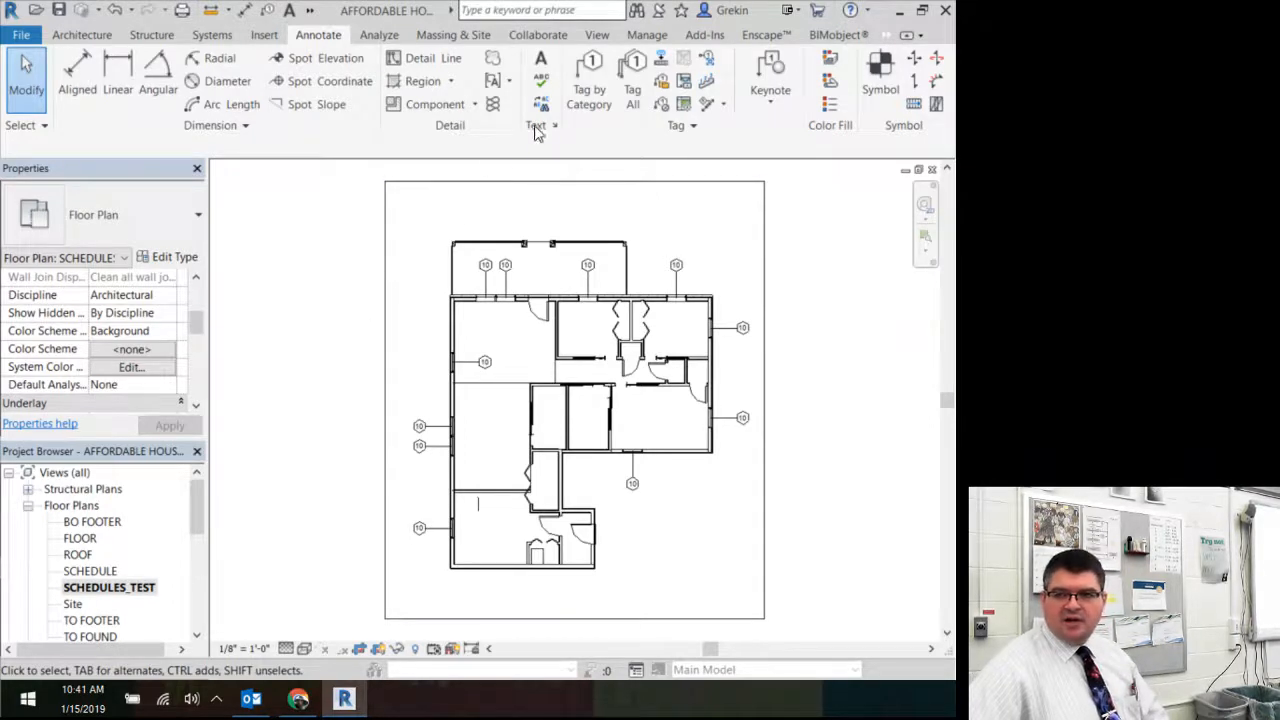
- Start another Tag All run on the objects in the SCHEDULES_TEST floor plan
{"action": "left_click", "coordinate": [632, 82]}
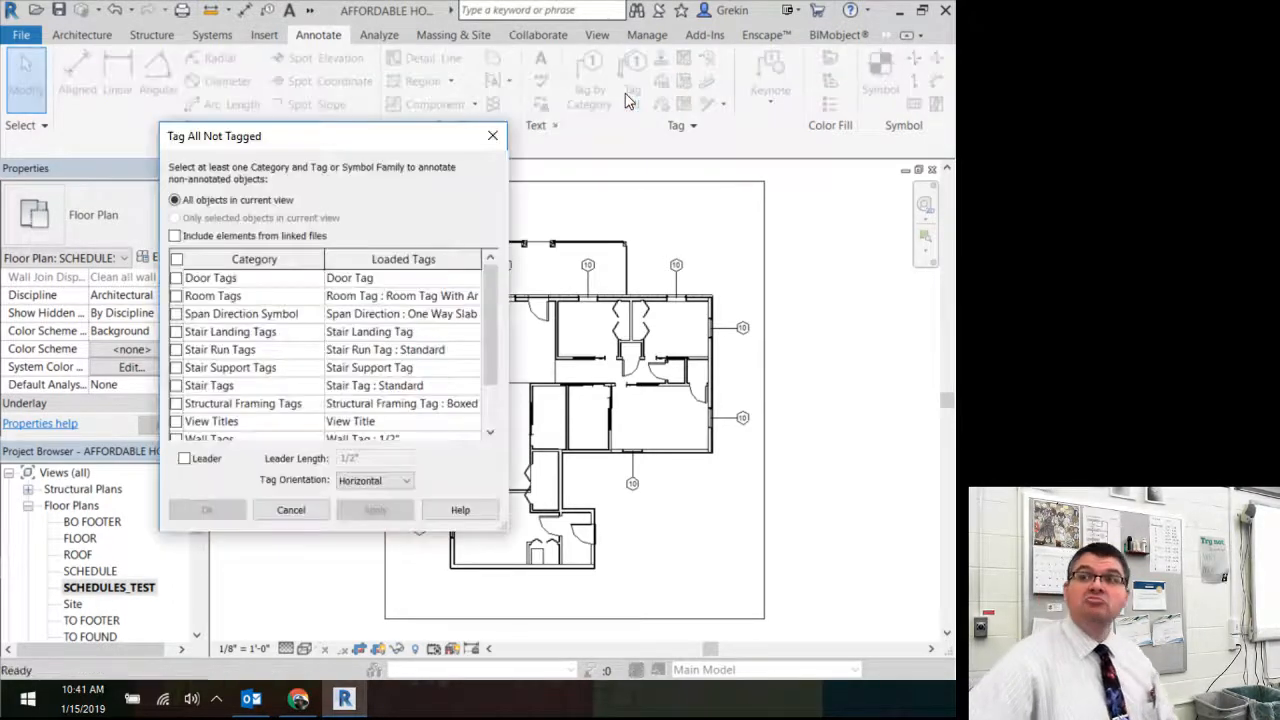